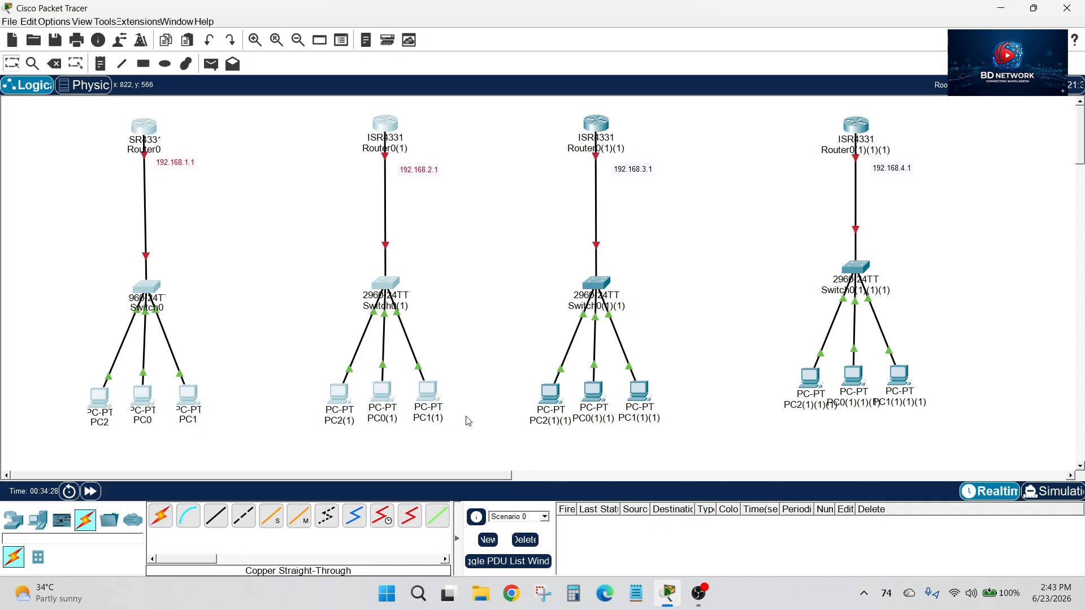
left_click_drag(96, 111, 489, 469)
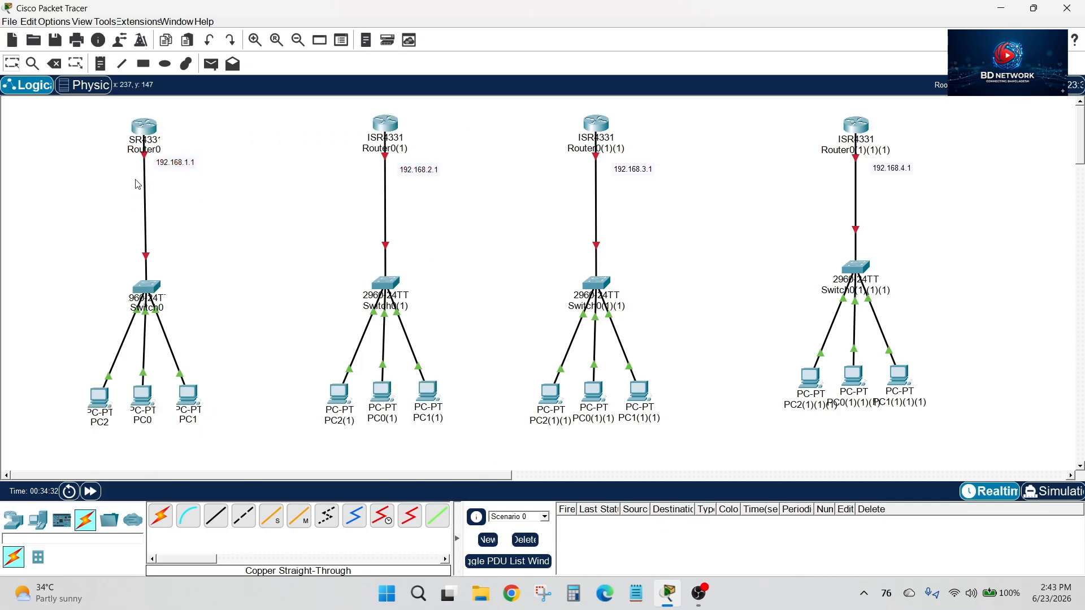
left_click_drag(90, 120, 961, 440)
left_click_drag(99, 105, 479, 443)
left_click_drag(556, 106, 963, 447)
left_click_drag(99, 115, 524, 412)
left_click_drag(534, 104, 980, 462)
left_click_drag(97, 114, 947, 177)
left_click_drag(87, 280, 946, 290)
left_click(946, 291)
Reposition the 192.168.1.1 label slightly below Router0 and shift the 192.168.3.1 label closer to the Router0(1)(1) link
left_click_drag(171, 170, 175, 178)
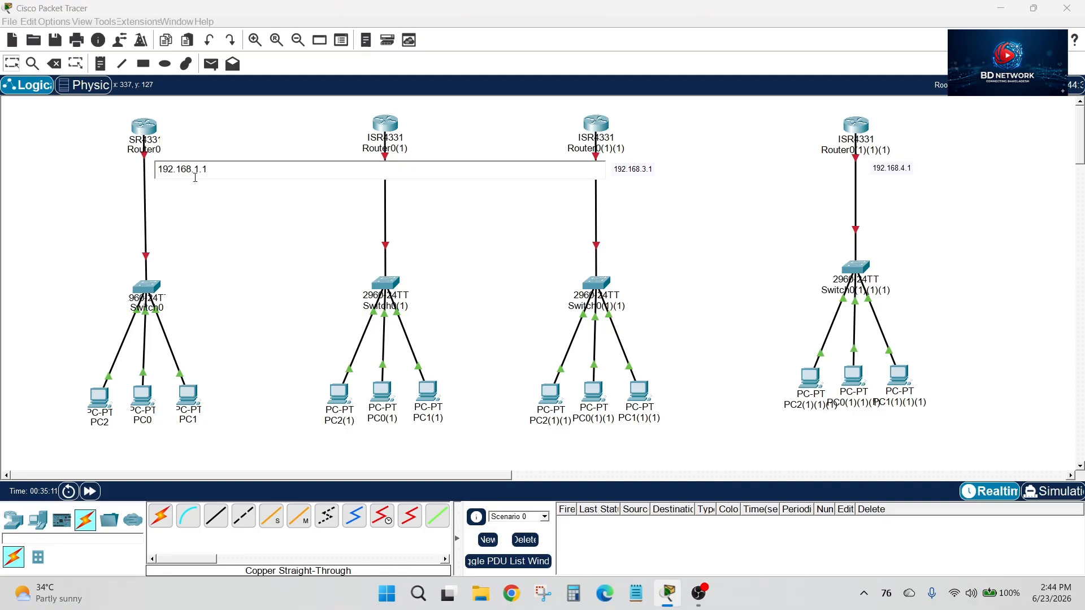
double_click(178, 180)
left_click(221, 200)
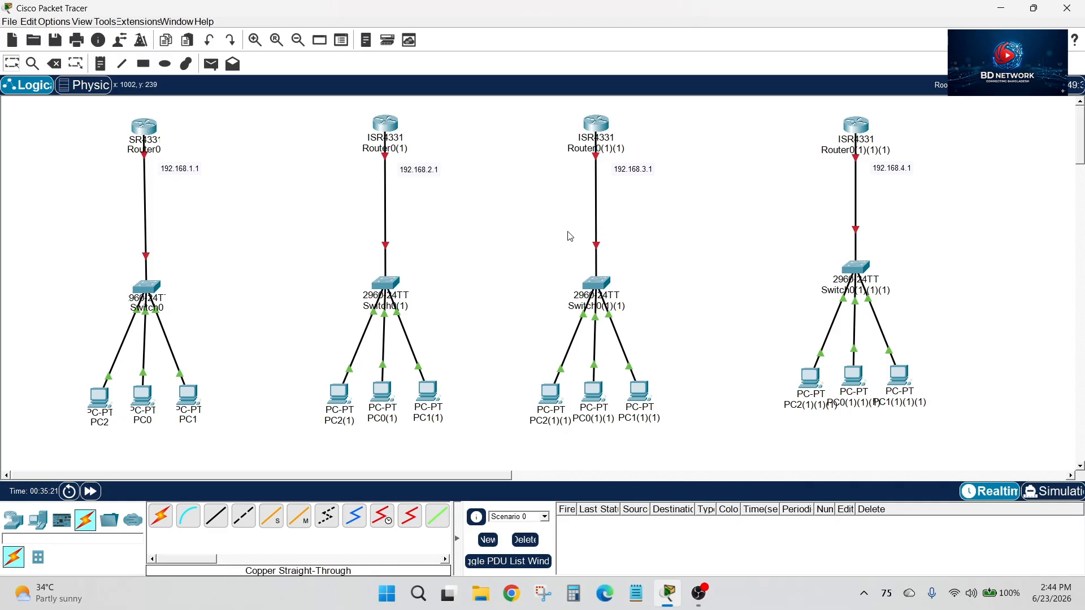
left_click_drag(649, 172, 642, 168)
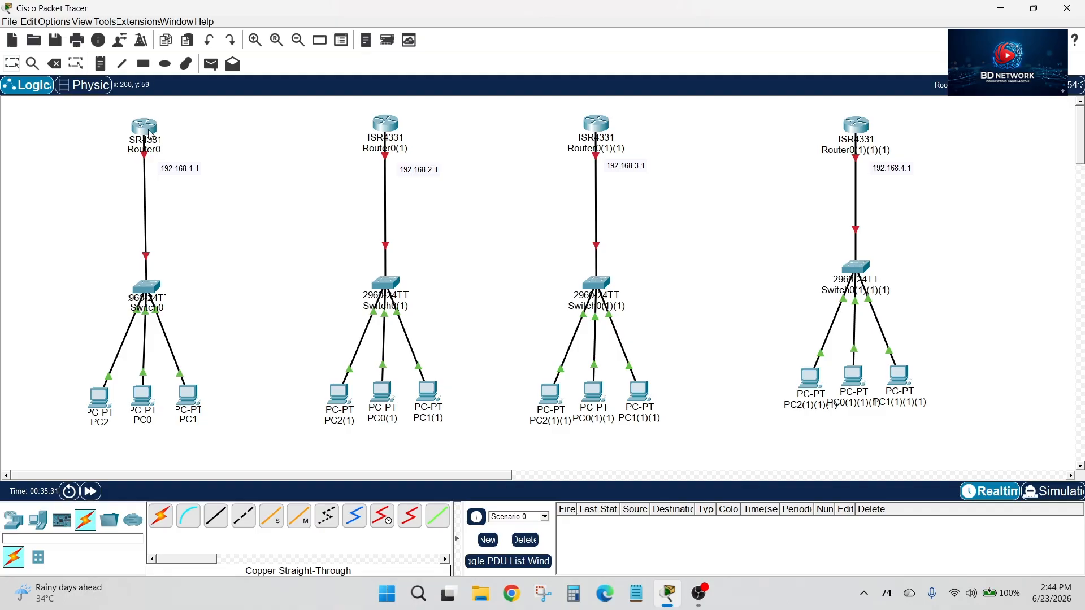
Inspect Router0's physical device view at a larger zoom and close it
mouse_move(148, 134)
left_click(141, 129)
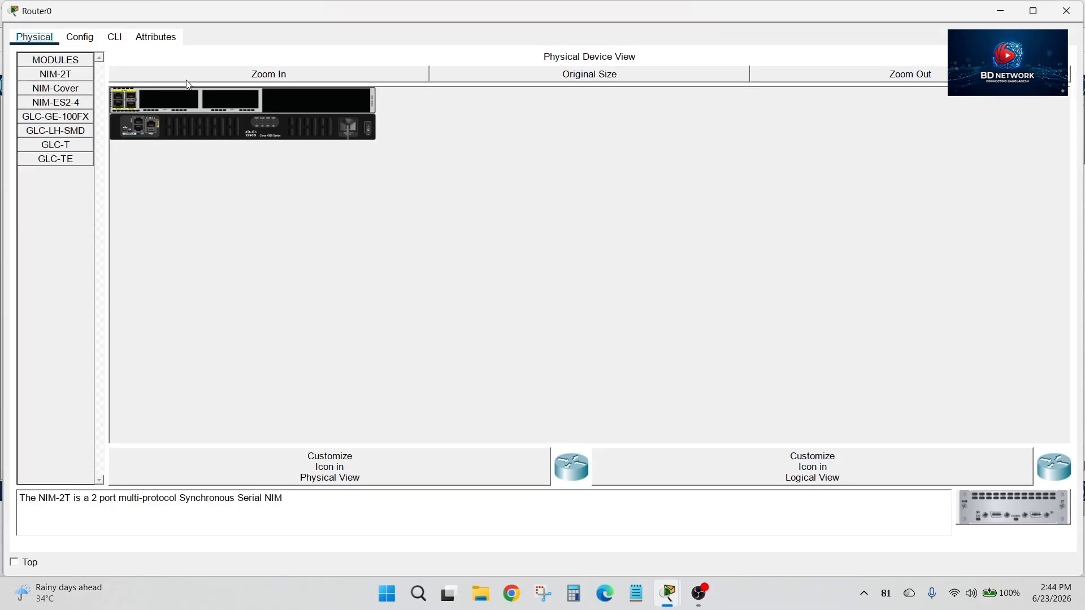
left_click(197, 80)
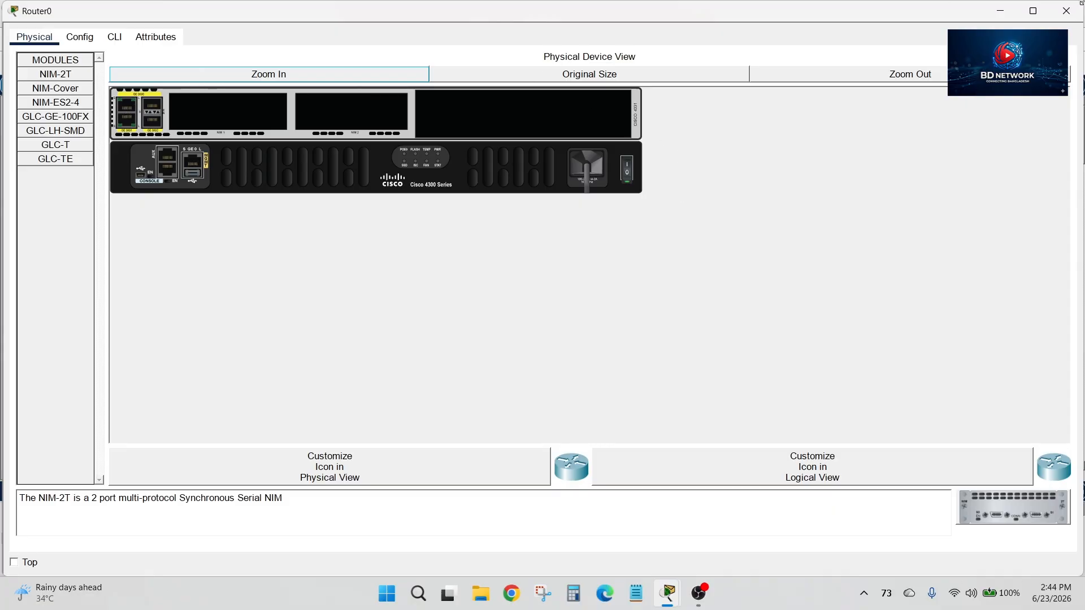
left_click(1066, 11)
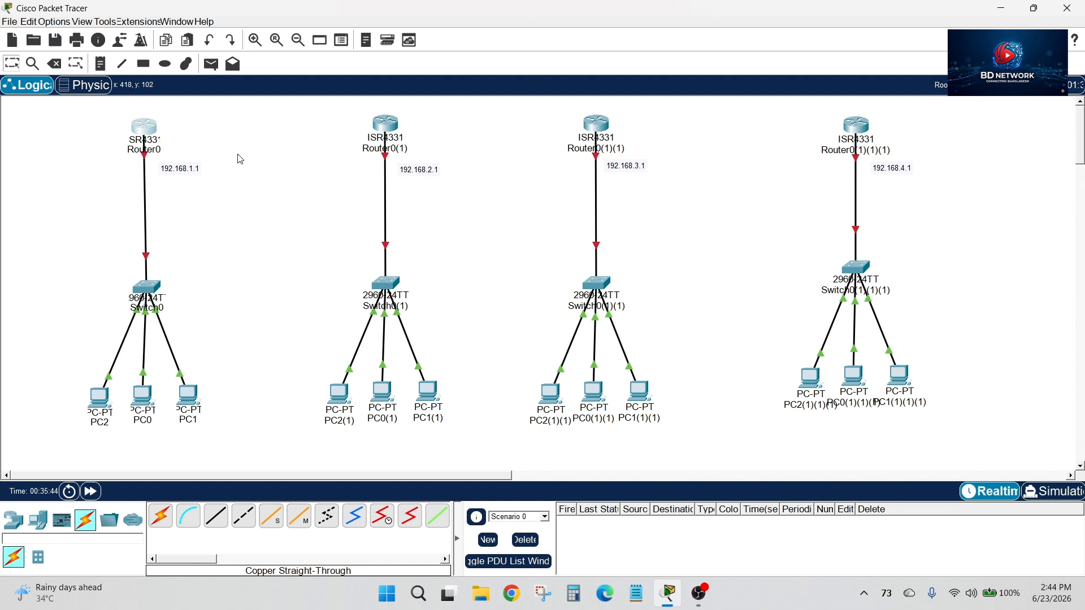
Connect Router0 to Router0(1) with an automatically chosen connection type
left_click(161, 516)
left_click(152, 129)
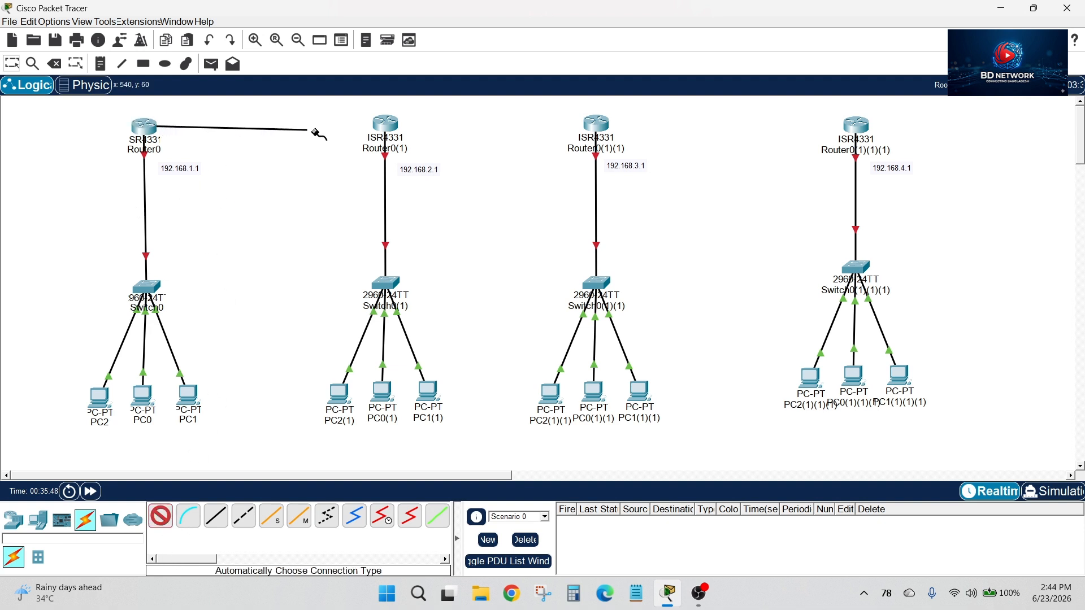
left_click(384, 124)
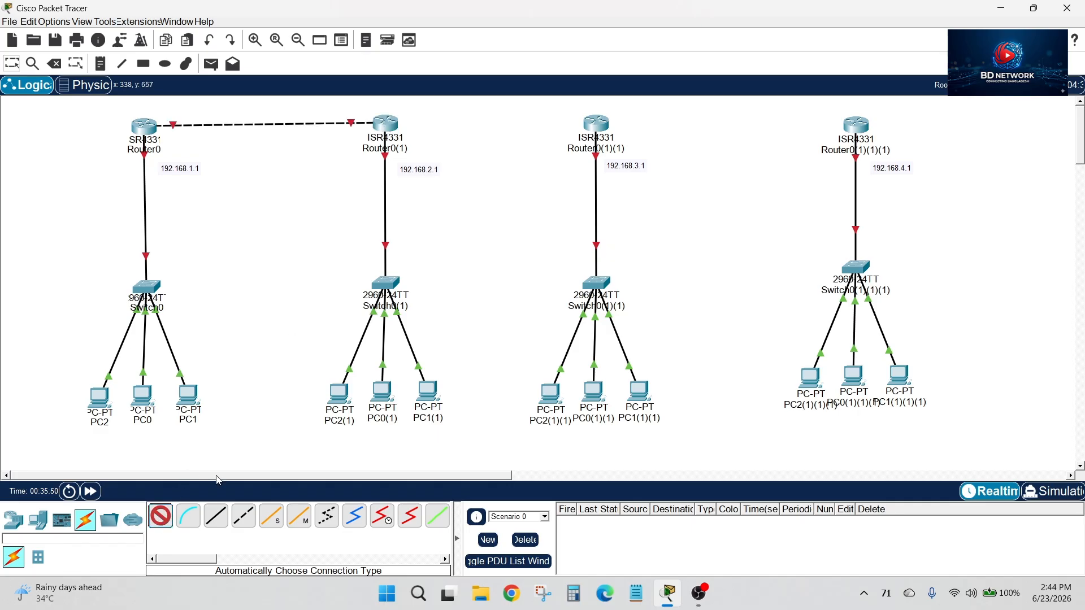
Try to connect Router0(1) to Router0(1)(1) with an automatically chosen cable
left_click(386, 123)
left_click(592, 127)
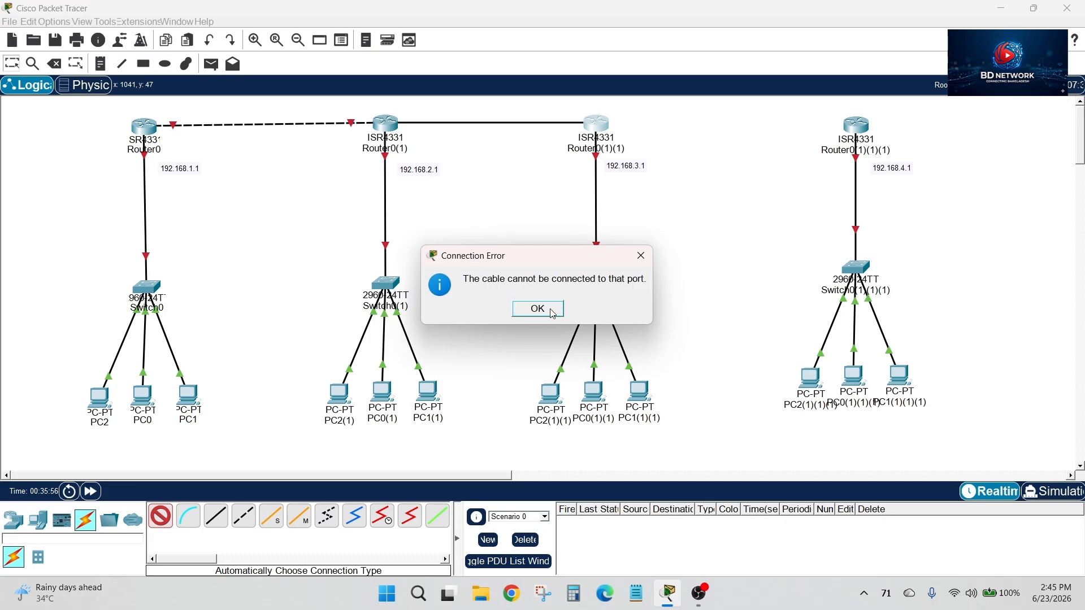
left_click(640, 256)
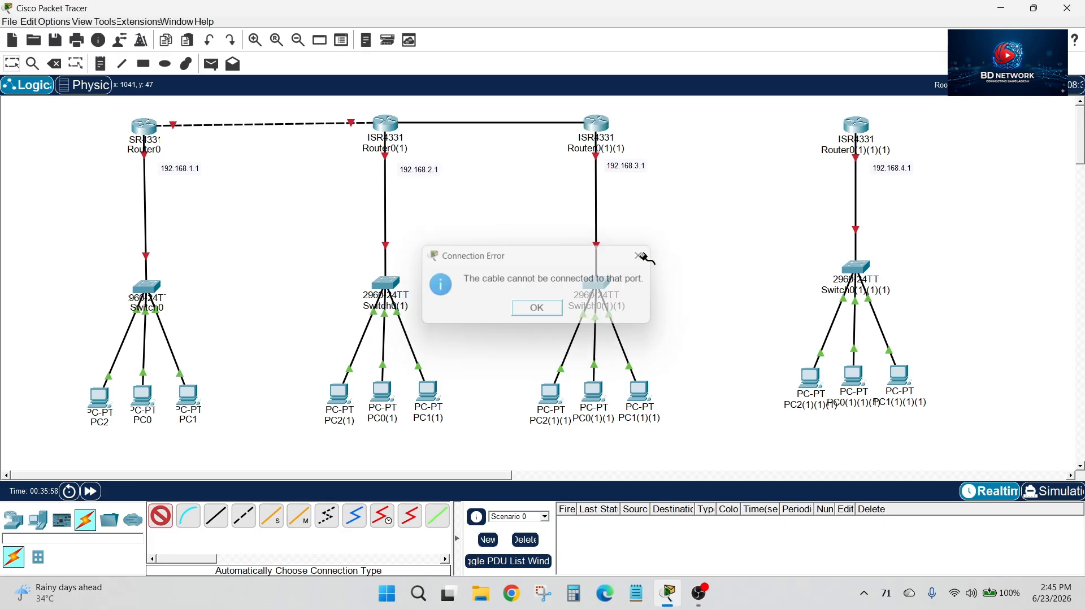
left_click(11, 65)
Delete the cable between Router0 and Router0(1) and return to selection mode
left_click(54, 63)
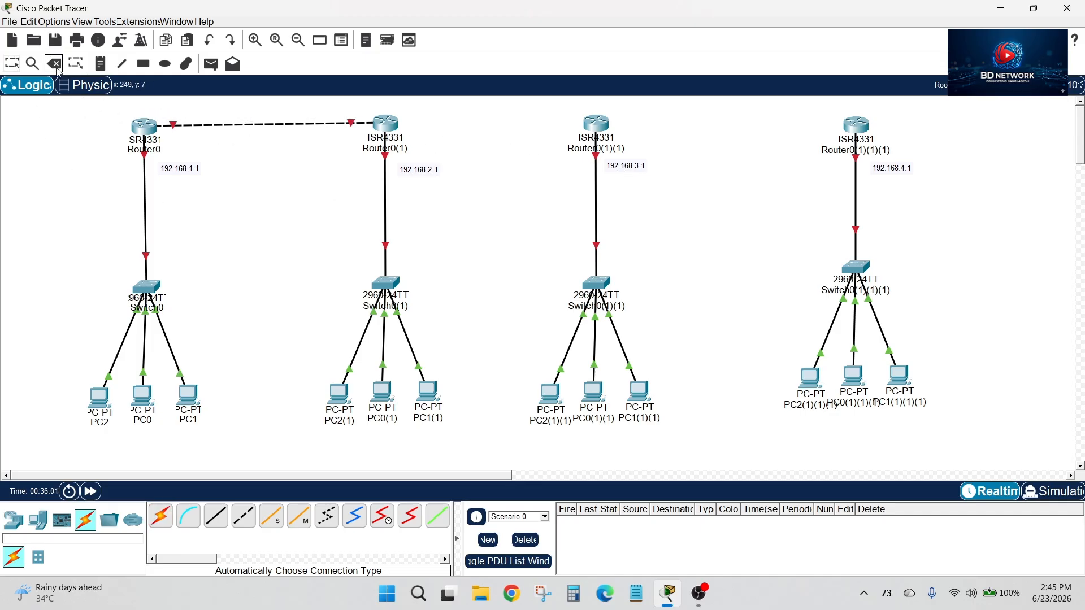
left_click(291, 122)
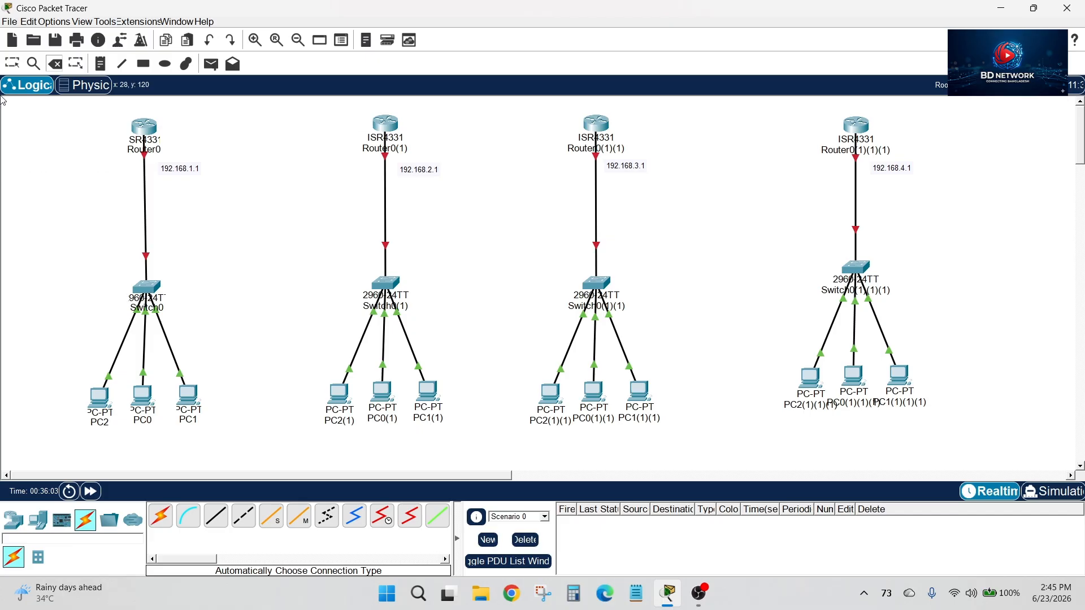
left_click(12, 64)
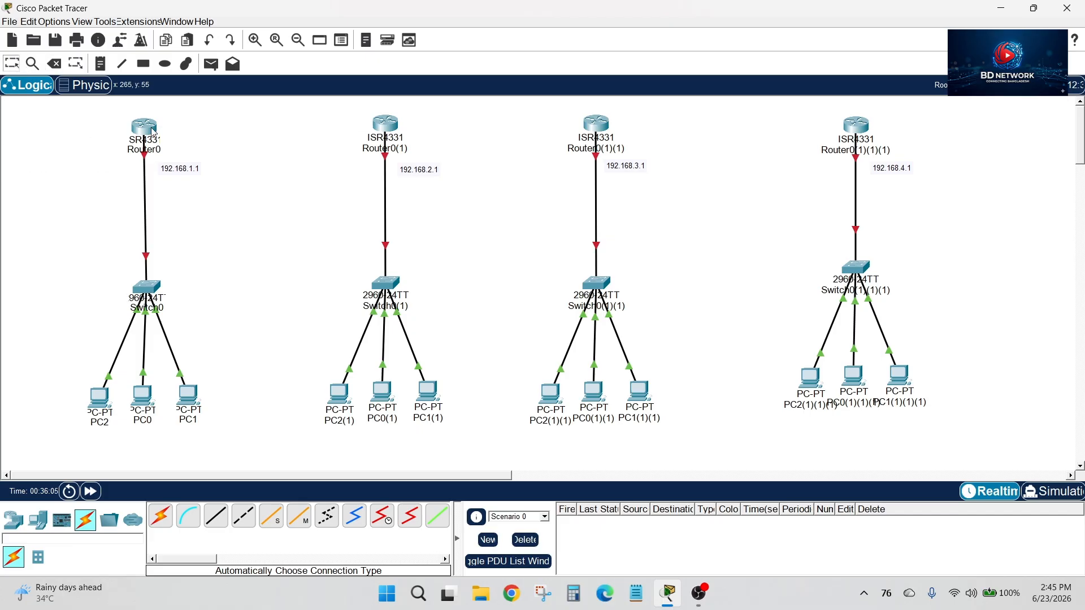
Power off Router0, install a NIM-2T module in its second NIM slot, and power it back on
mouse_move(152, 132)
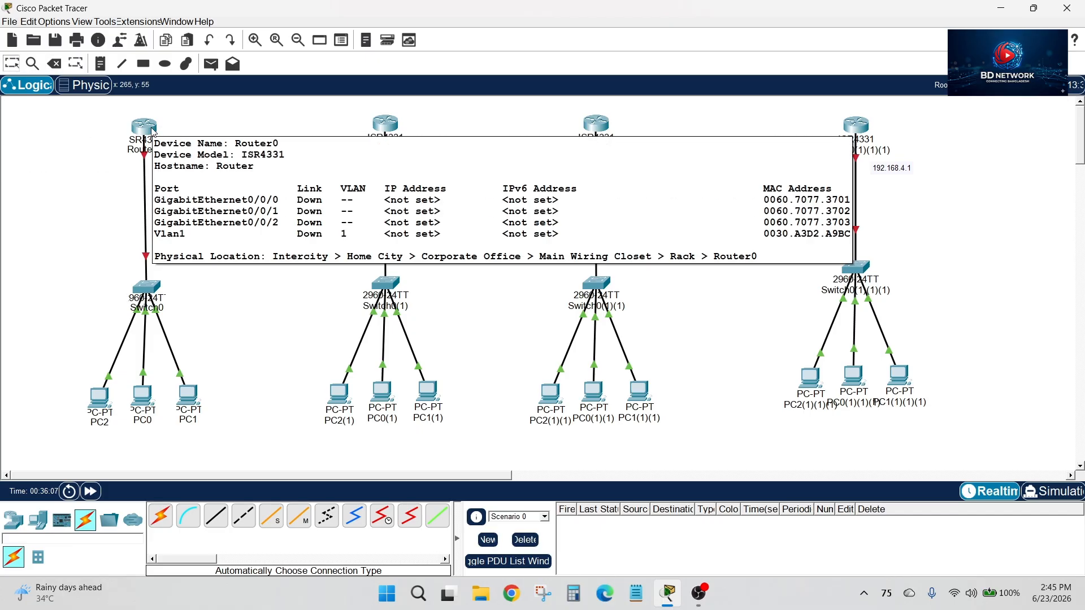
left_click(151, 128)
left_click(197, 76)
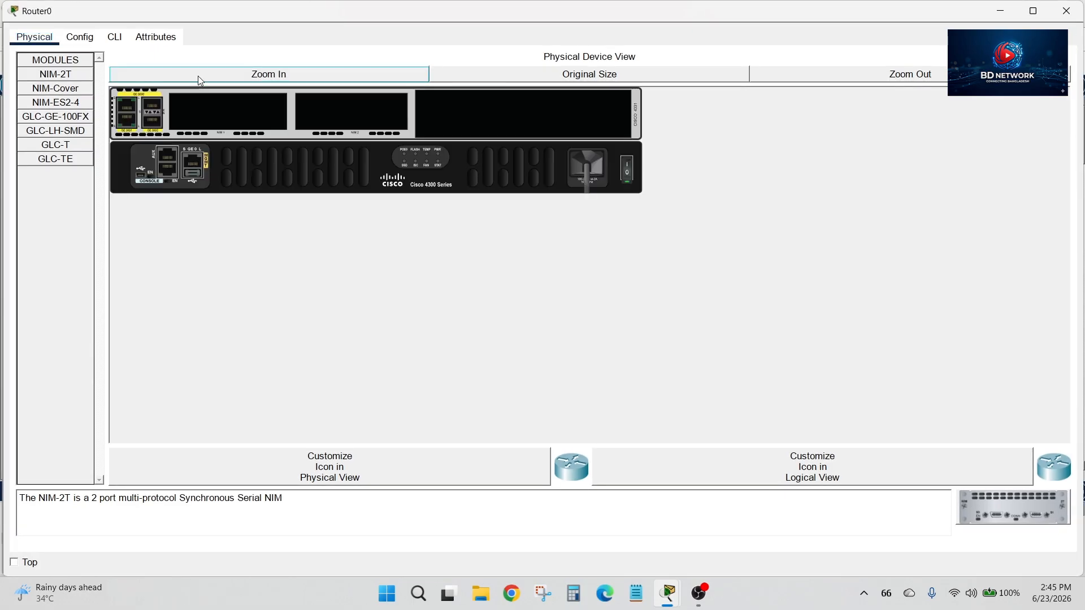
left_click(628, 174)
left_click(628, 176)
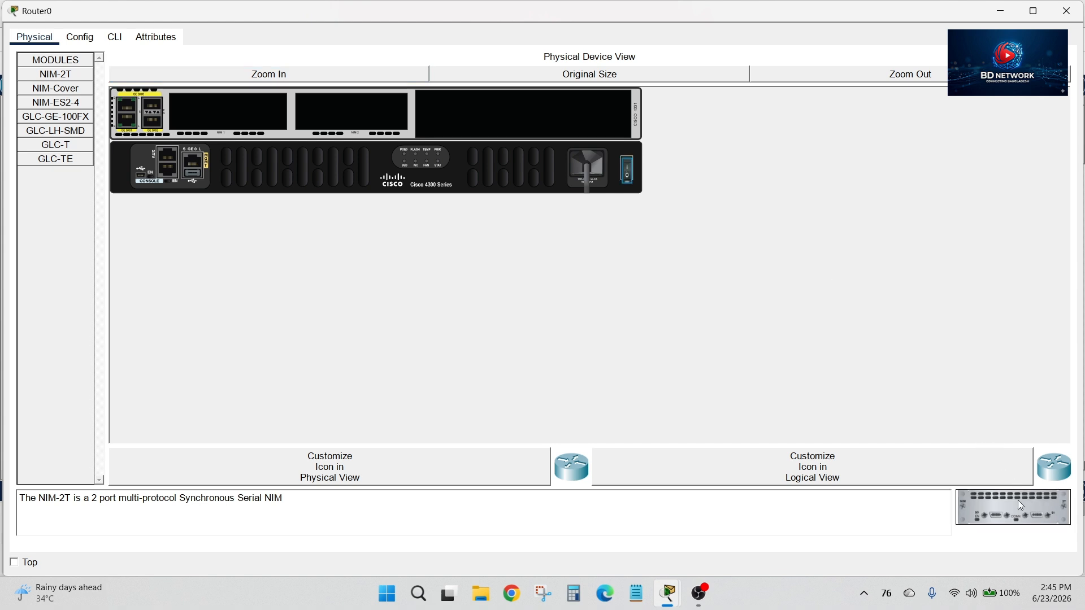
left_click_drag(1001, 519, 349, 116)
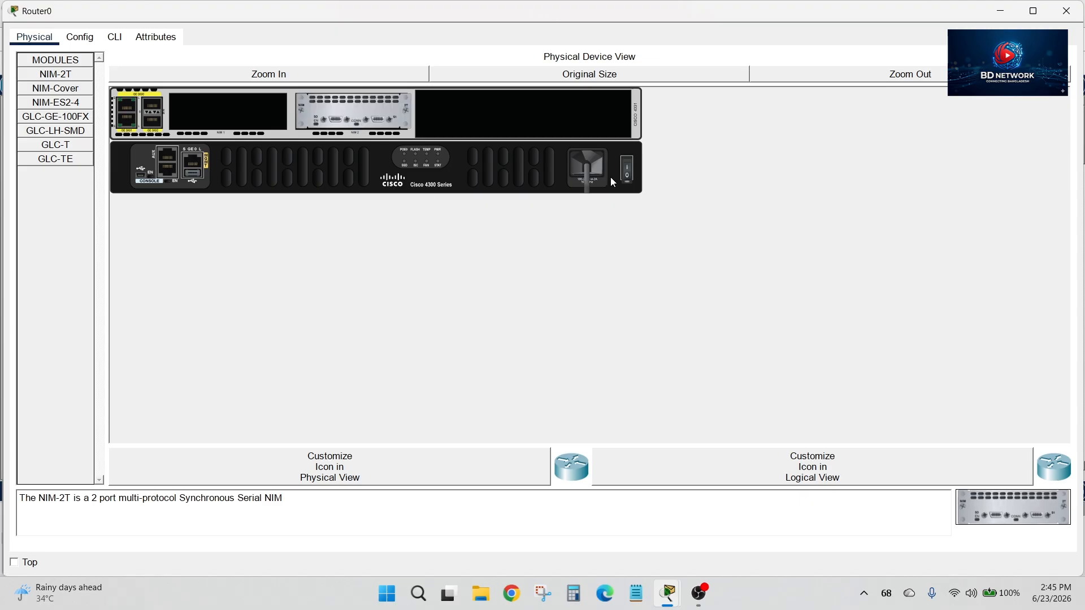
left_click(628, 175)
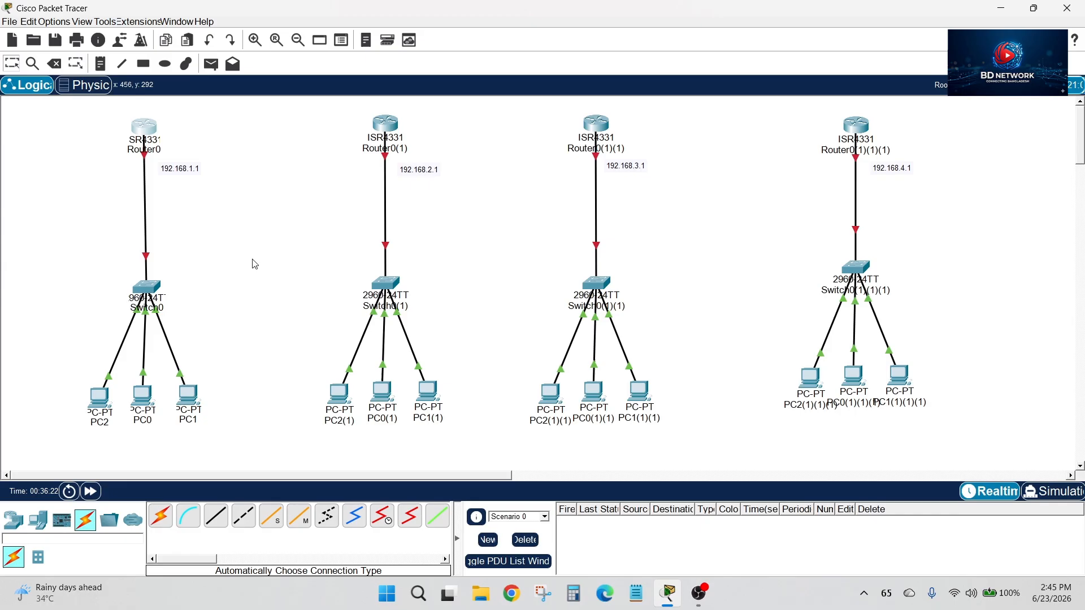
left_click(1066, 11)
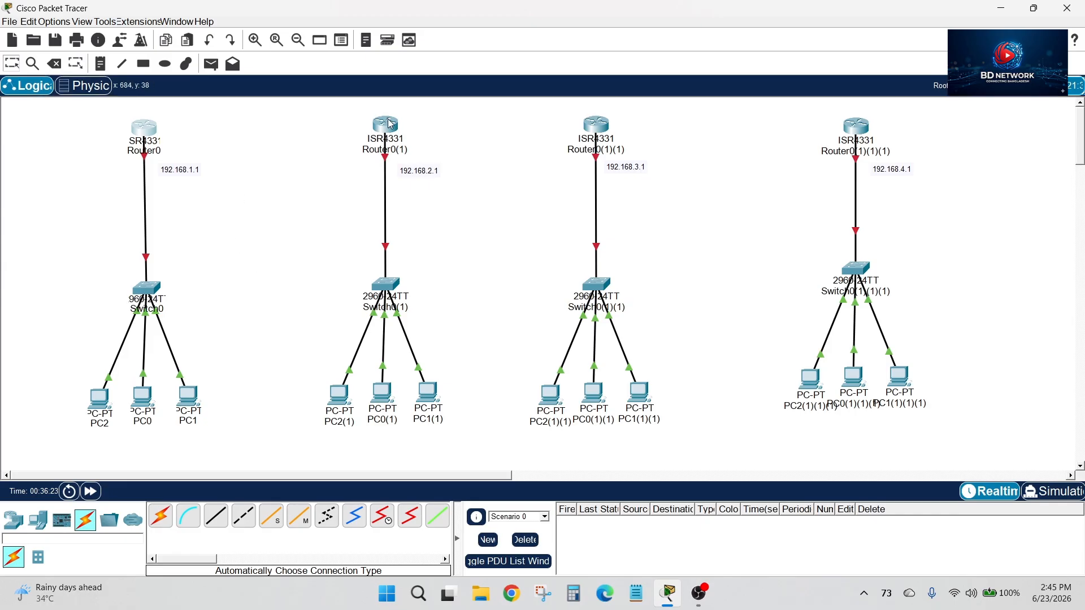
Power off Router0(1), install NIM-2T modules in both NIM slots, and power it back on
mouse_move(146, 132)
left_click(389, 134)
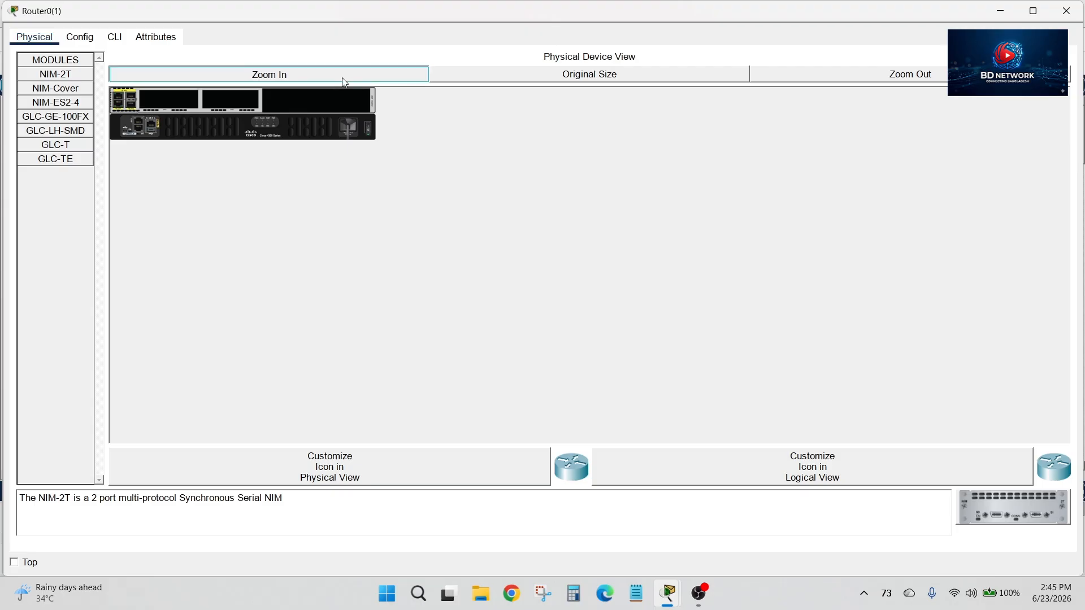
left_click(345, 79)
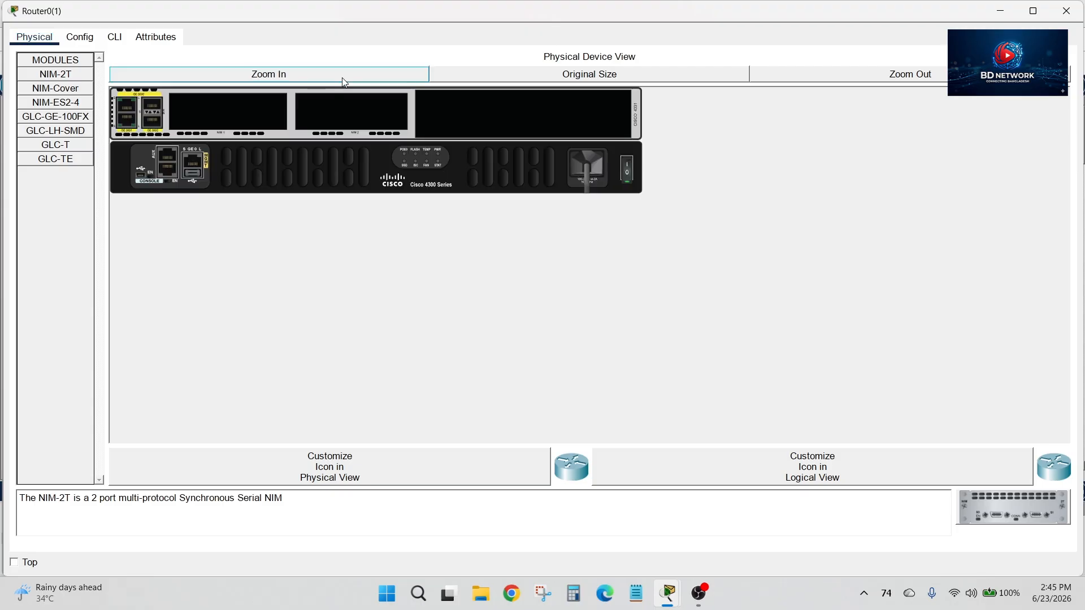
left_click(627, 174)
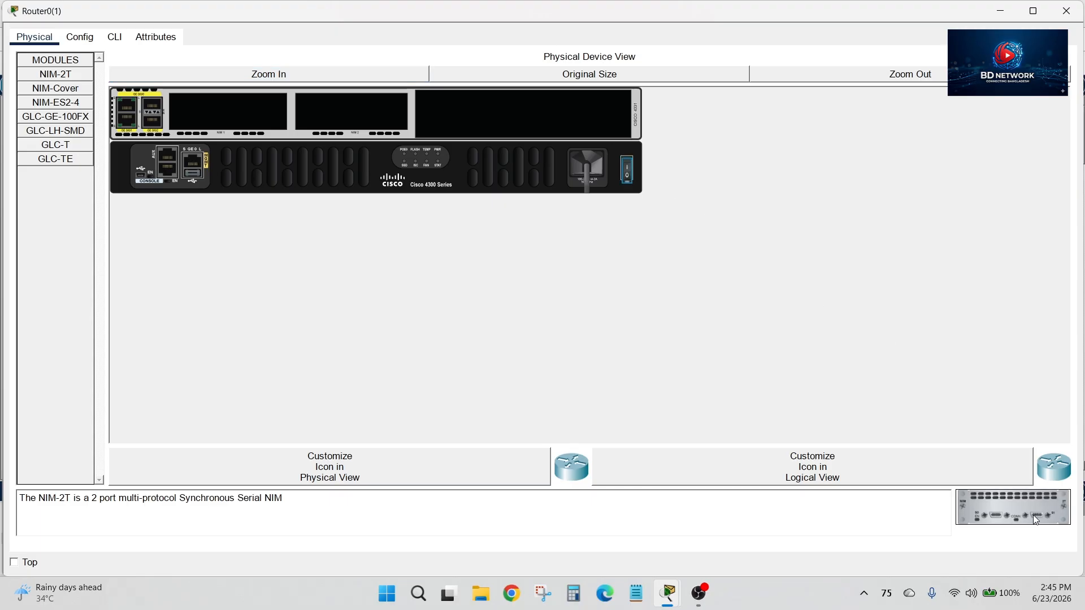
left_click_drag(1036, 520, 266, 116)
left_click(627, 172)
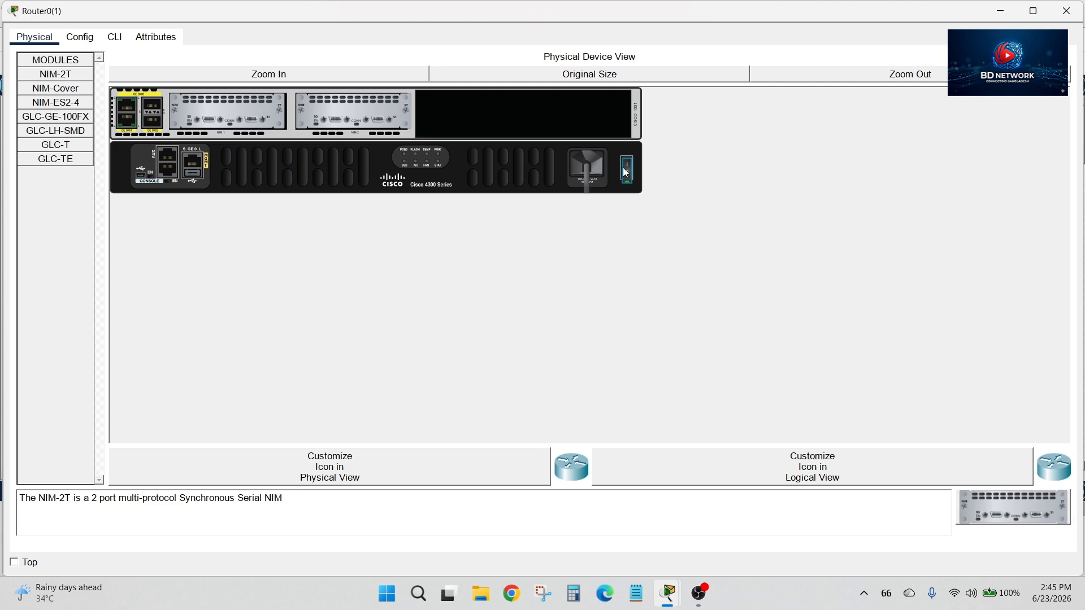
left_click(1055, 4)
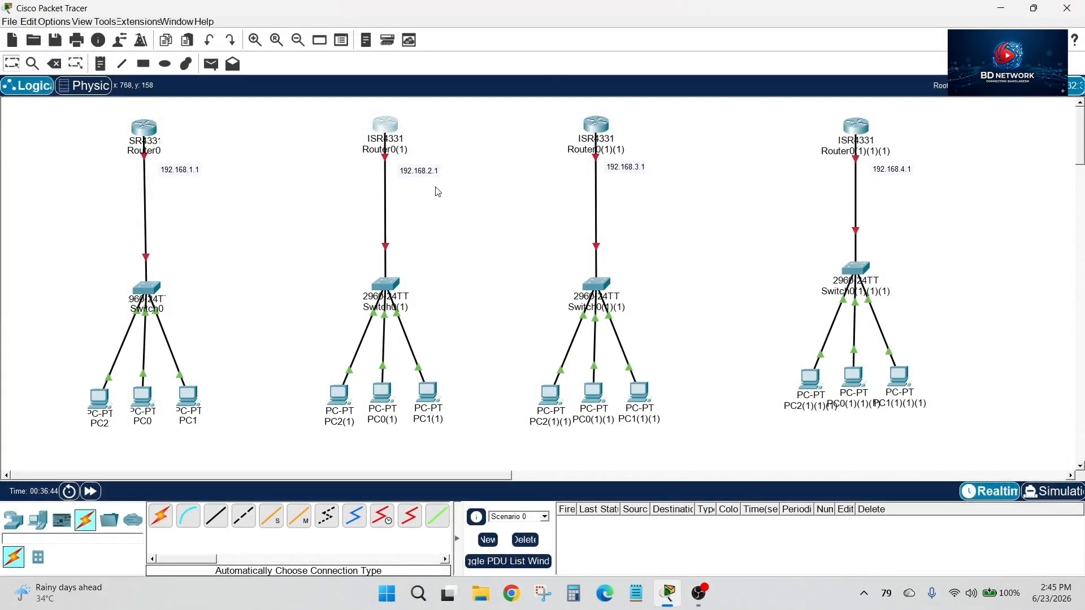
Power off Router0(1)(1), install NIM-2T modules in both NIM slots, and power it back on
left_click(600, 126)
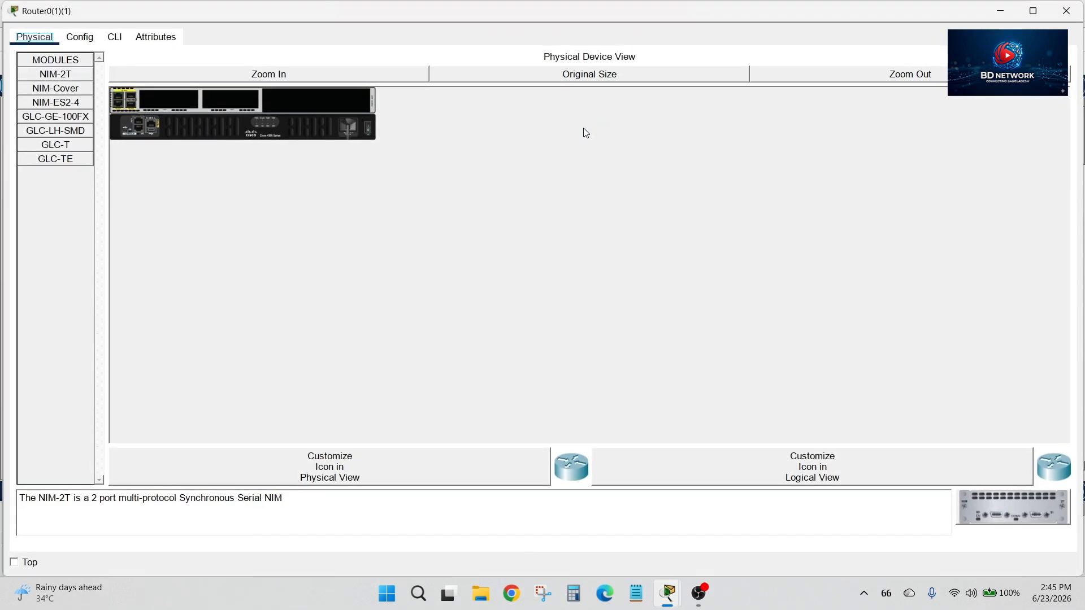
left_click(272, 74)
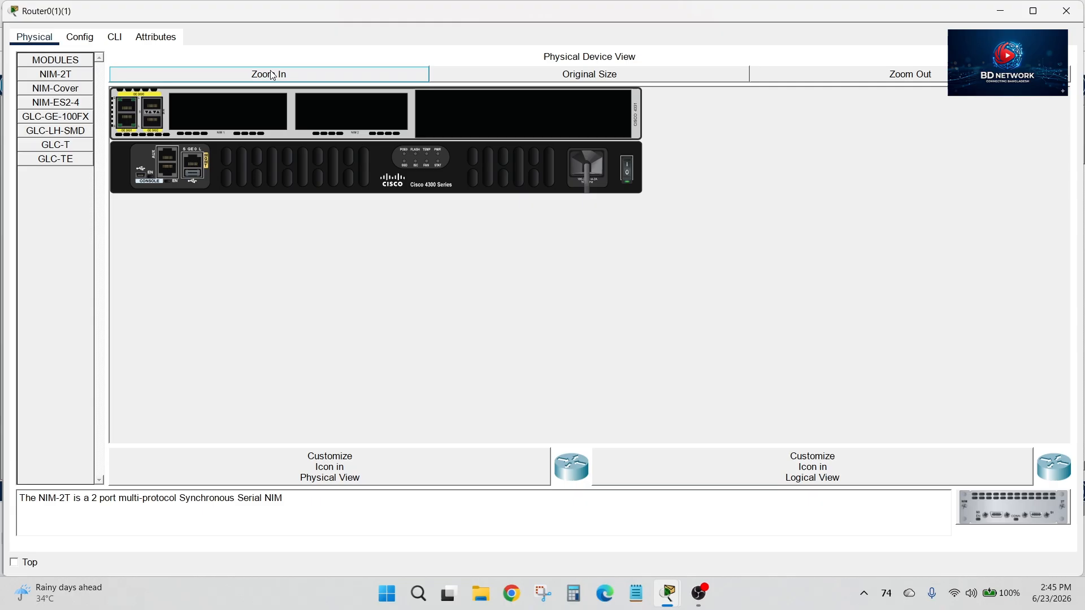
left_click(629, 169)
left_click_drag(1017, 500, 362, 124)
left_click_drag(1031, 507, 226, 114)
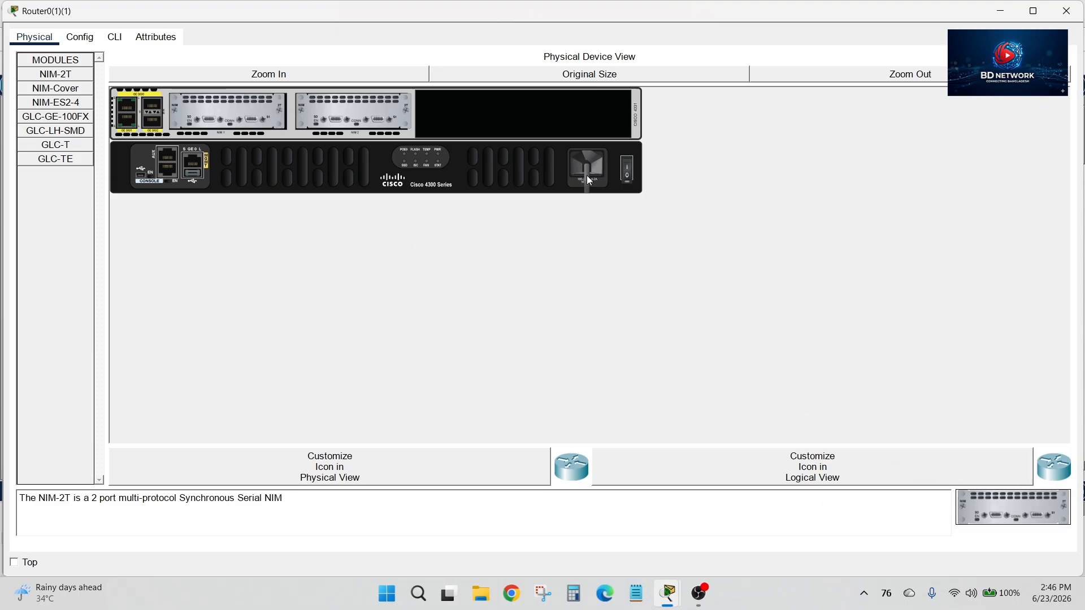
left_click(628, 177)
left_click(1066, 11)
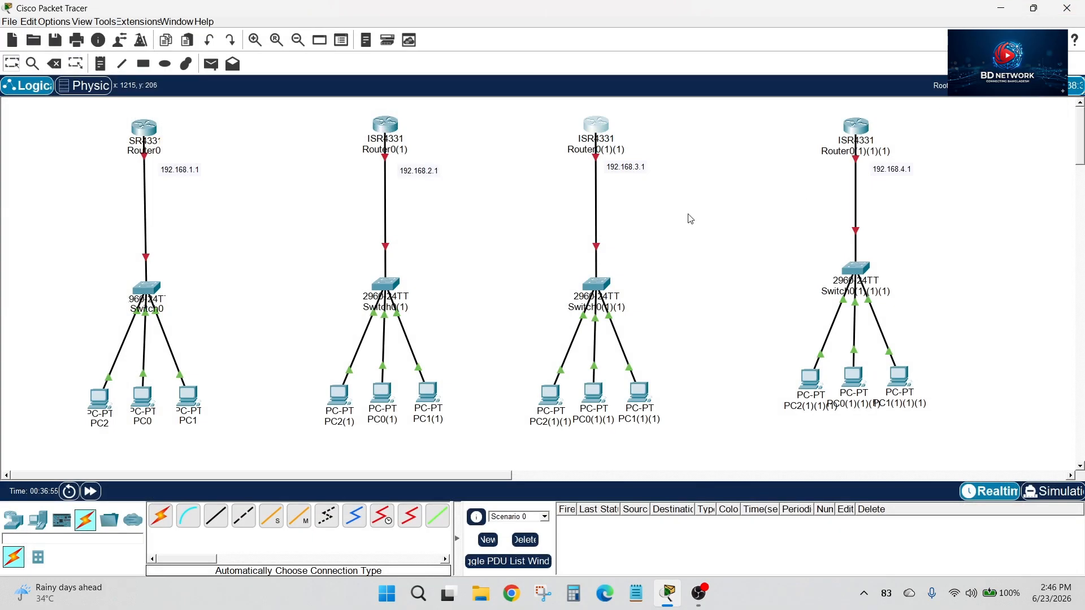
Power off Router0(1)(1)(1), install a NIM-2T module in its second NIM slot, and power it back on
left_click(857, 127)
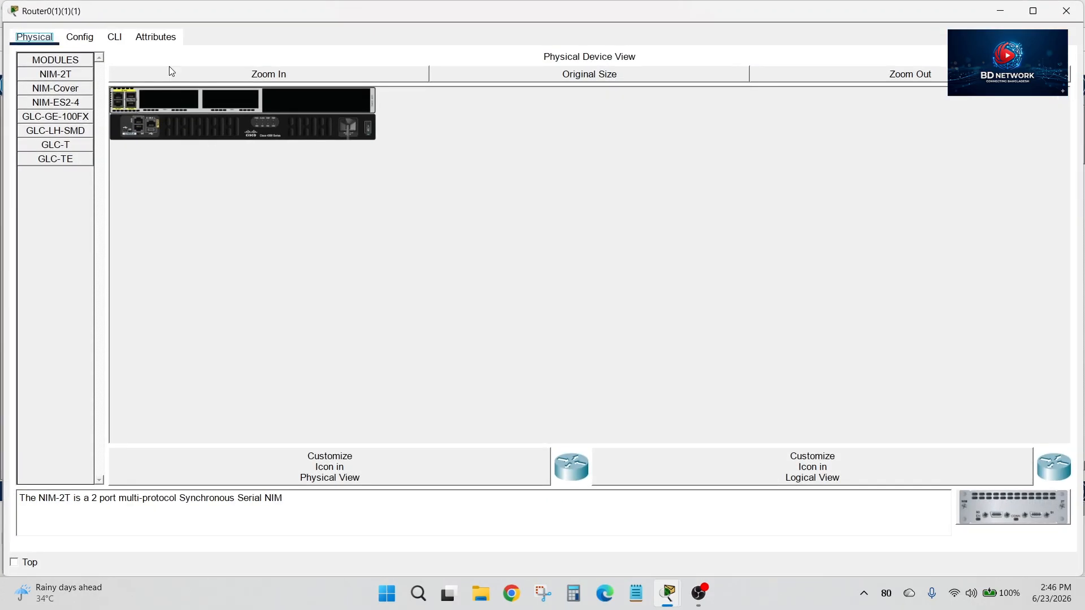
left_click(229, 74)
left_click(626, 175)
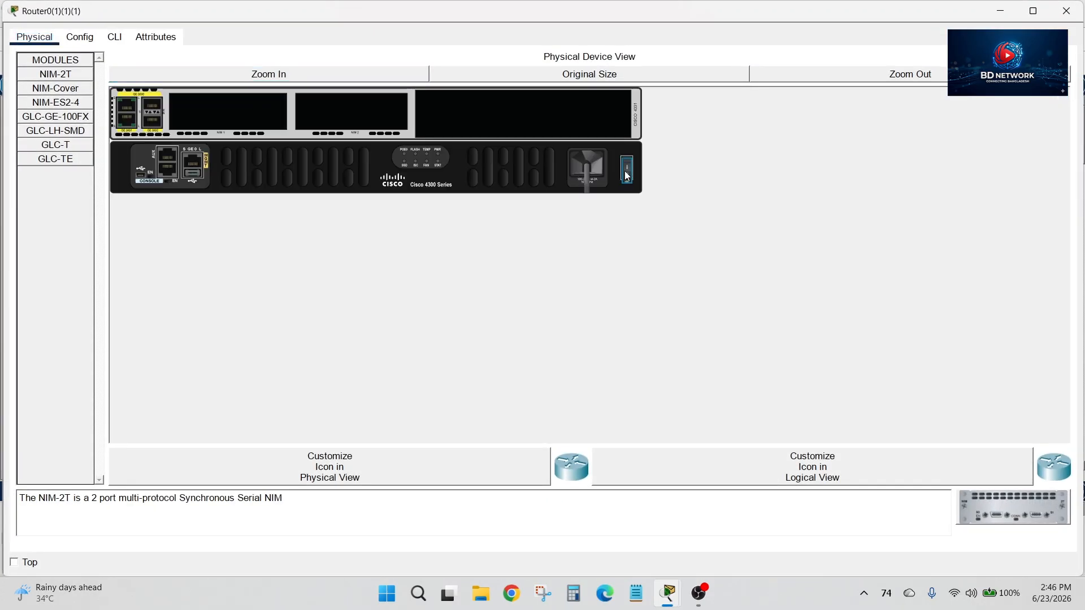
left_click_drag(1013, 507, 353, 113)
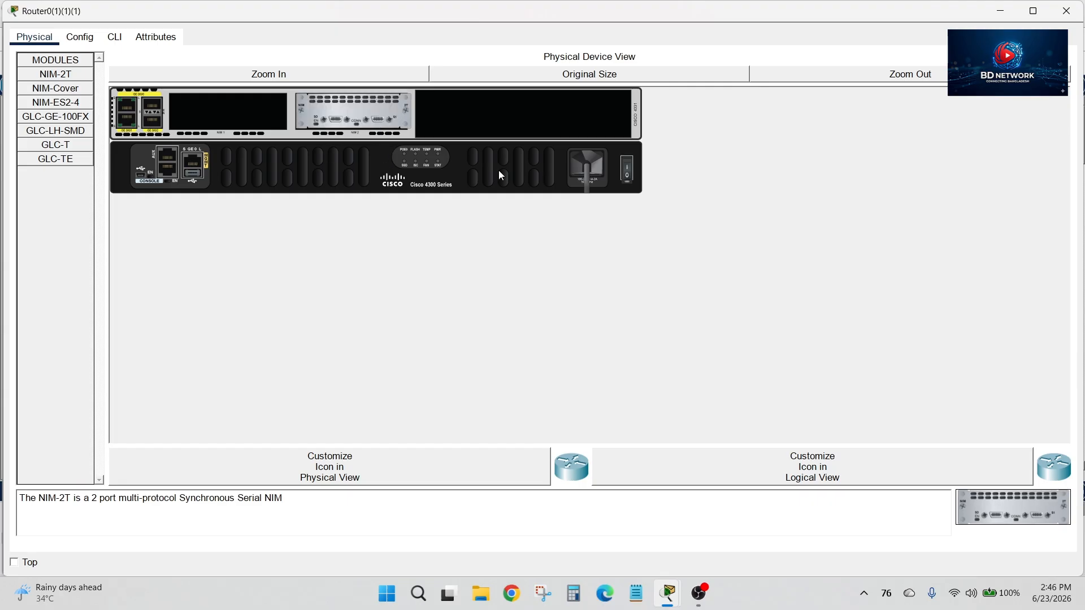
left_click(627, 168)
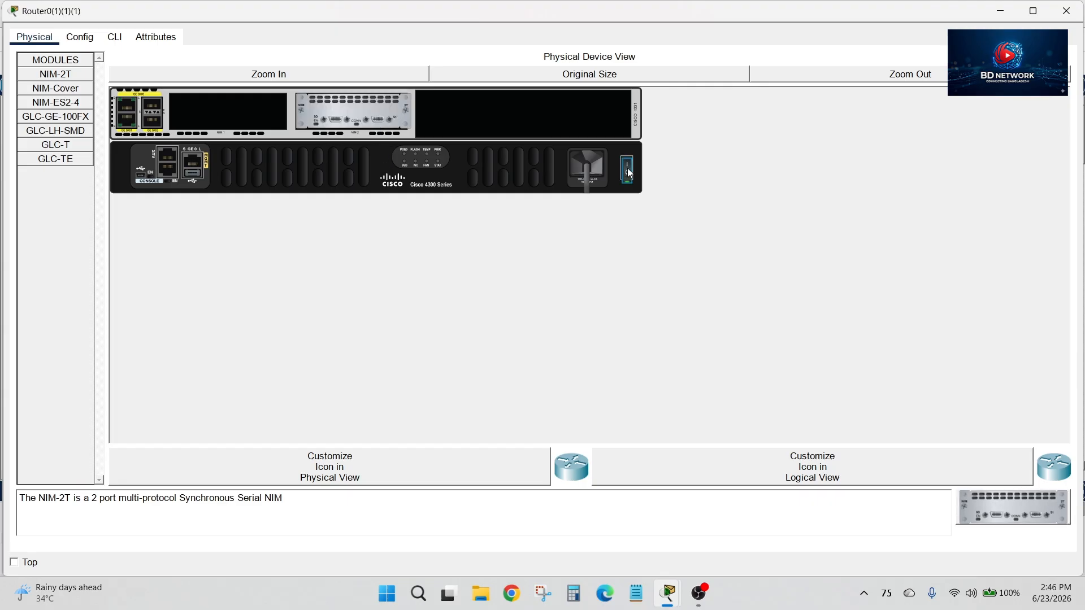
left_click(1067, 11)
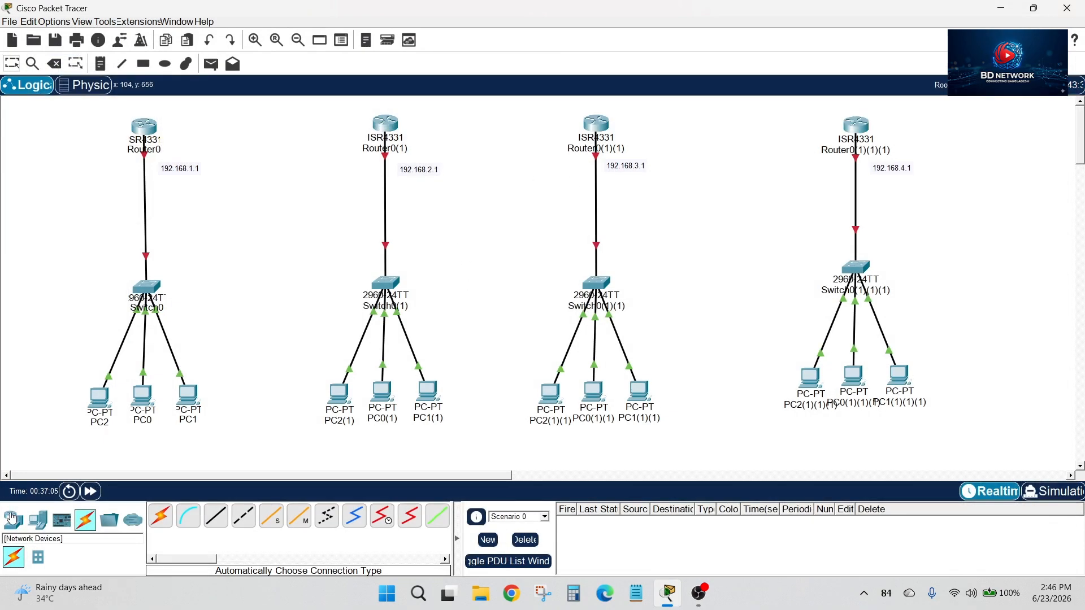
Connect Router0, Router0(1), Router0(1)(1) and Router0(1)(1)(1) in a chain using the automatically chosen connection type
left_click(162, 523)
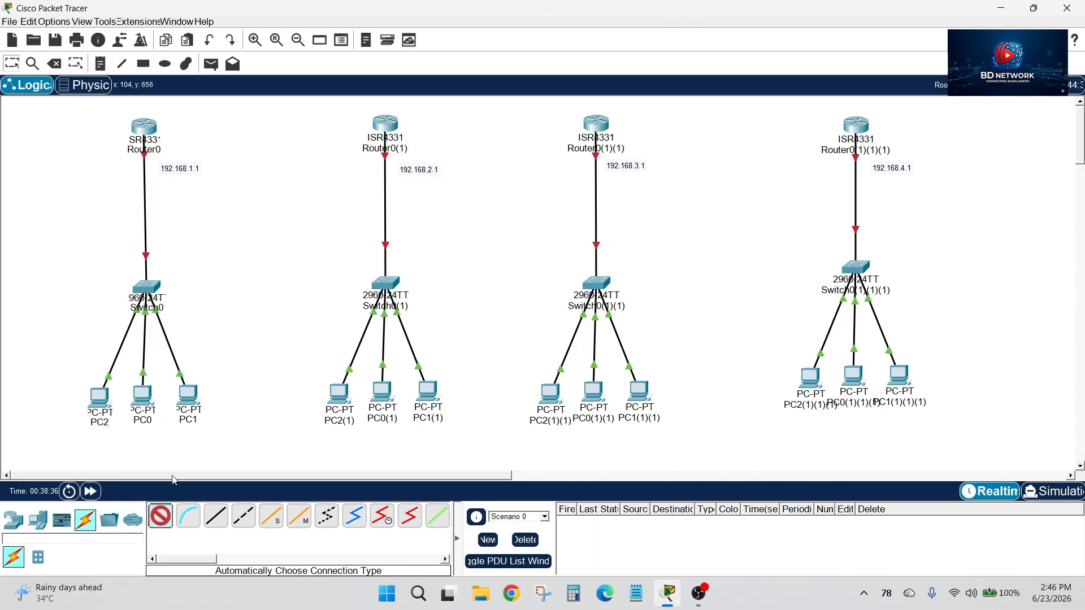
left_click(144, 125)
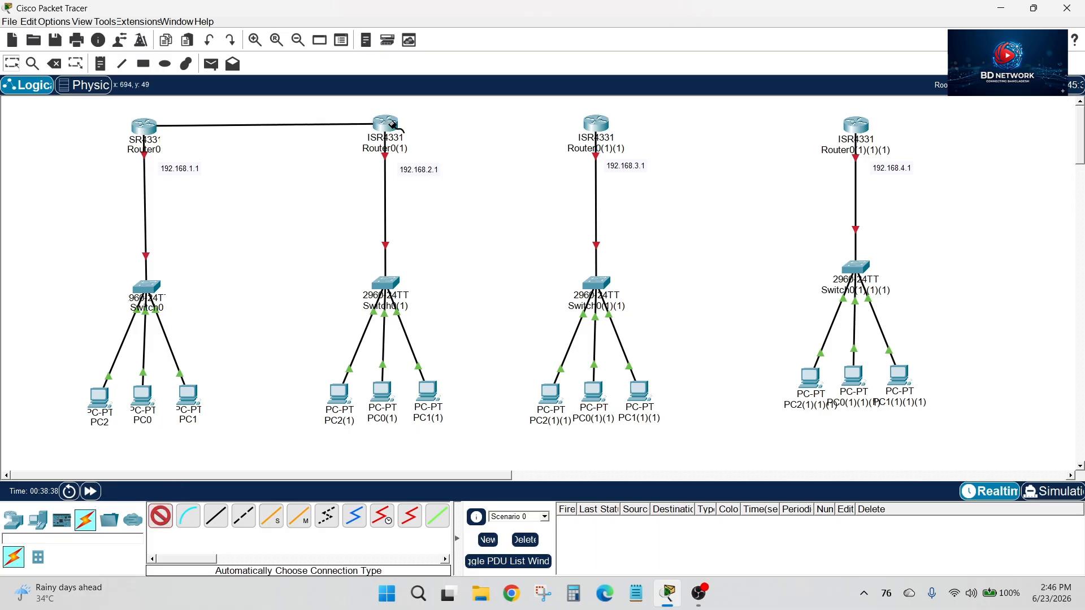
left_click(385, 123)
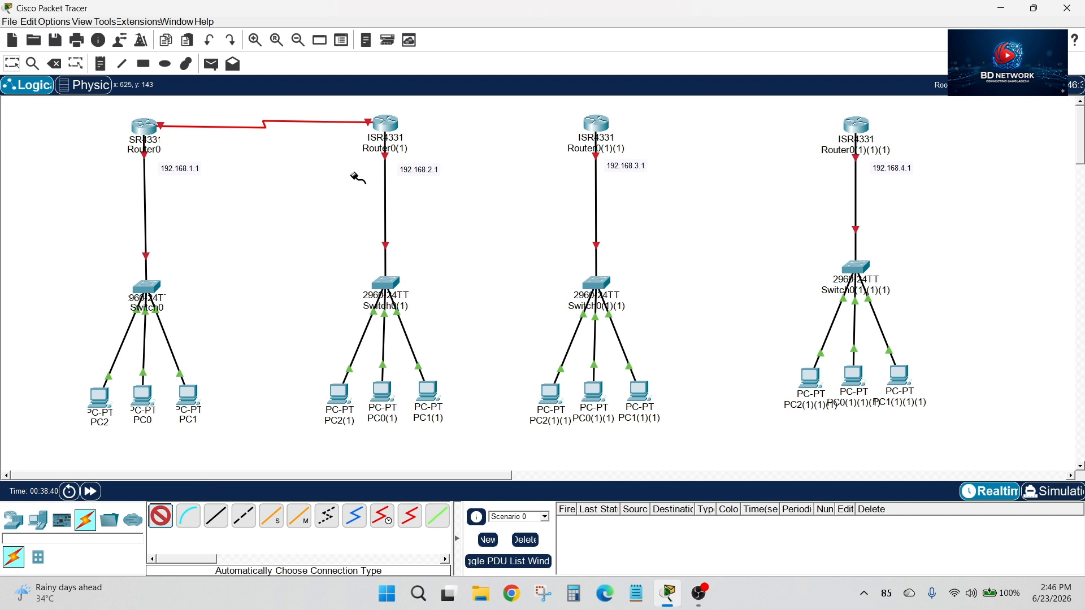
left_click(384, 124)
left_click(594, 126)
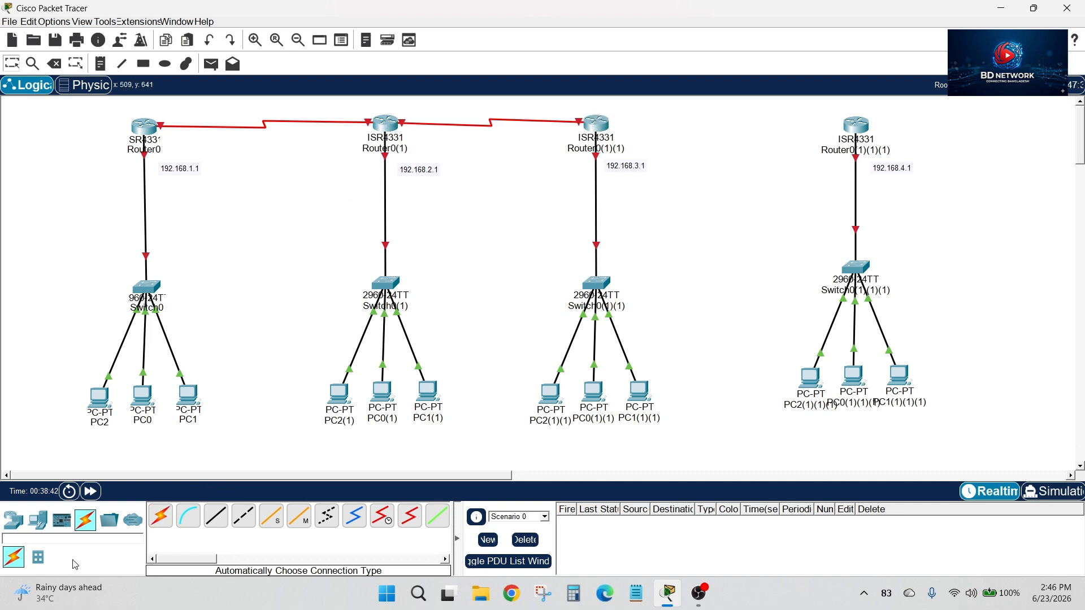
left_click(161, 516)
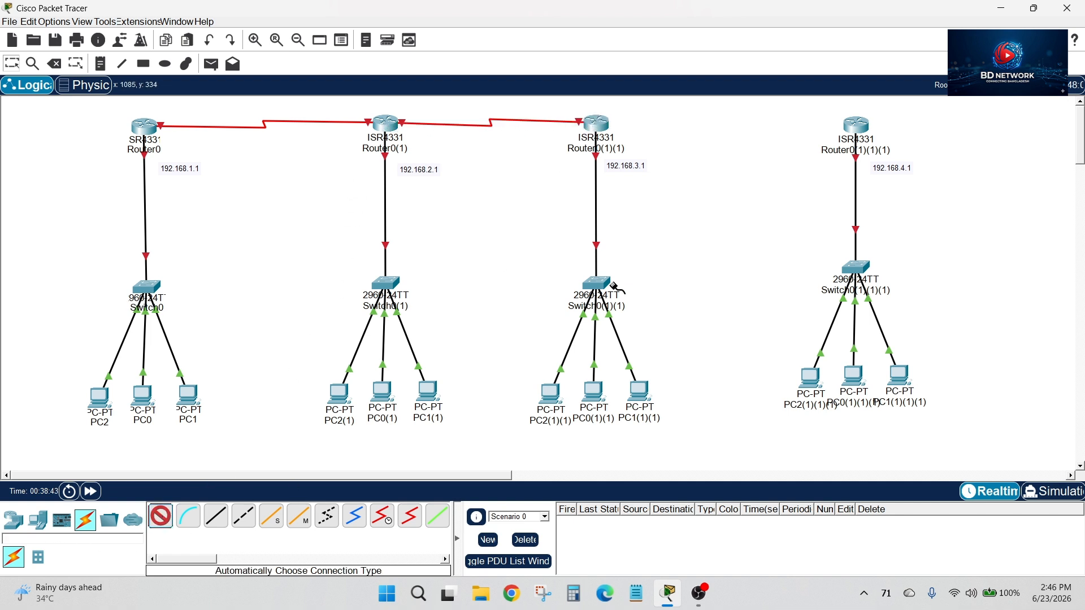
left_click(596, 122)
left_click(859, 126)
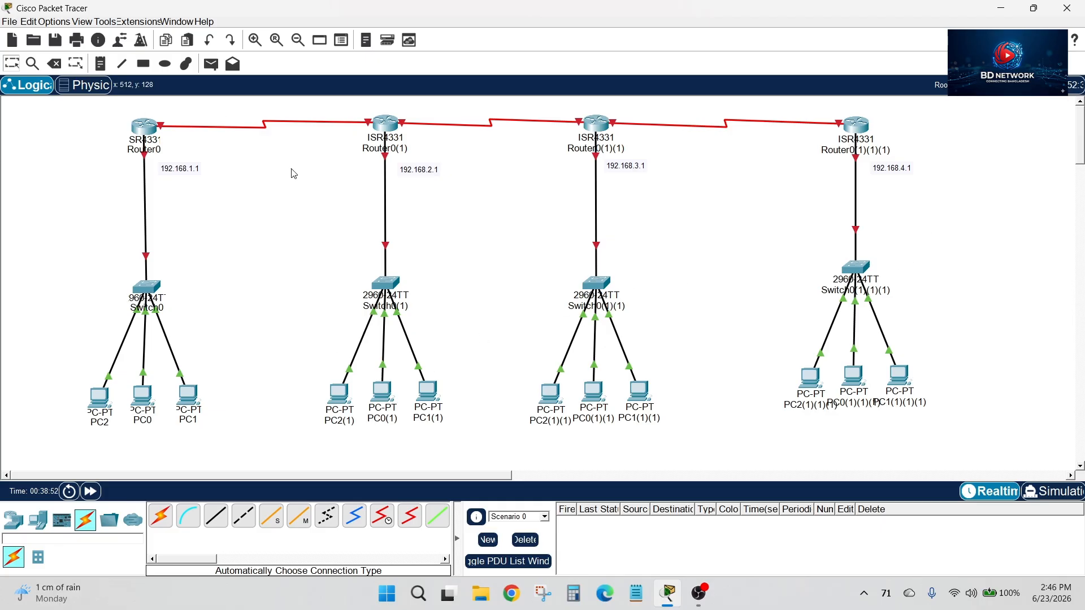
Nudge the 192.168.1.1 label and add a 192.168.5.1 note above Router0's serial link
mouse_move(186, 169)
left_mouse_down()
mouse_move(178, 163)
mouse_move(188, 167)
left_mouse_up()
left_click(100, 63)
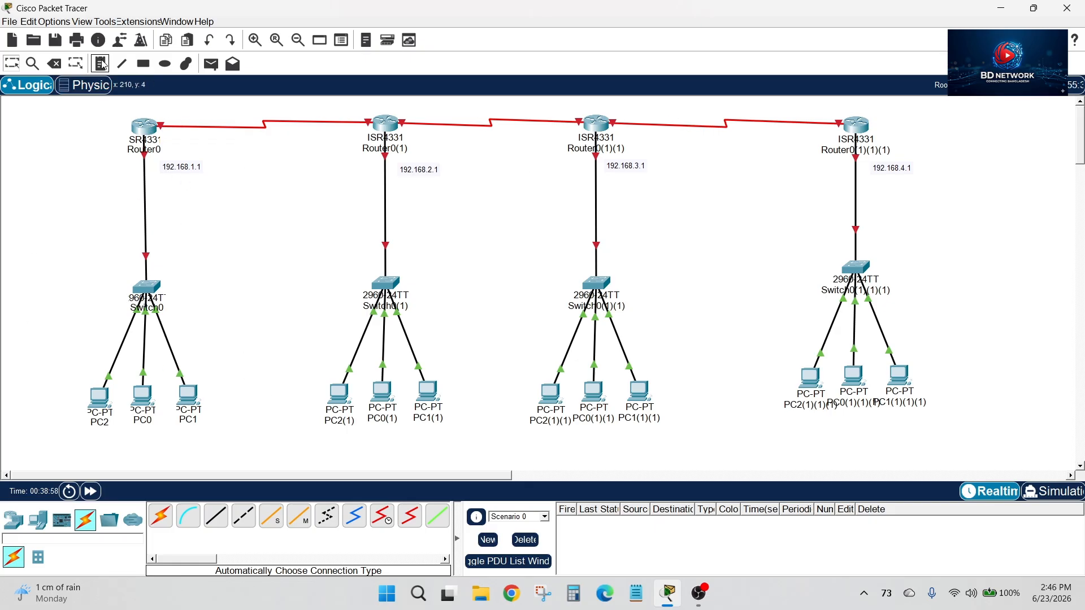
left_click(158, 108)
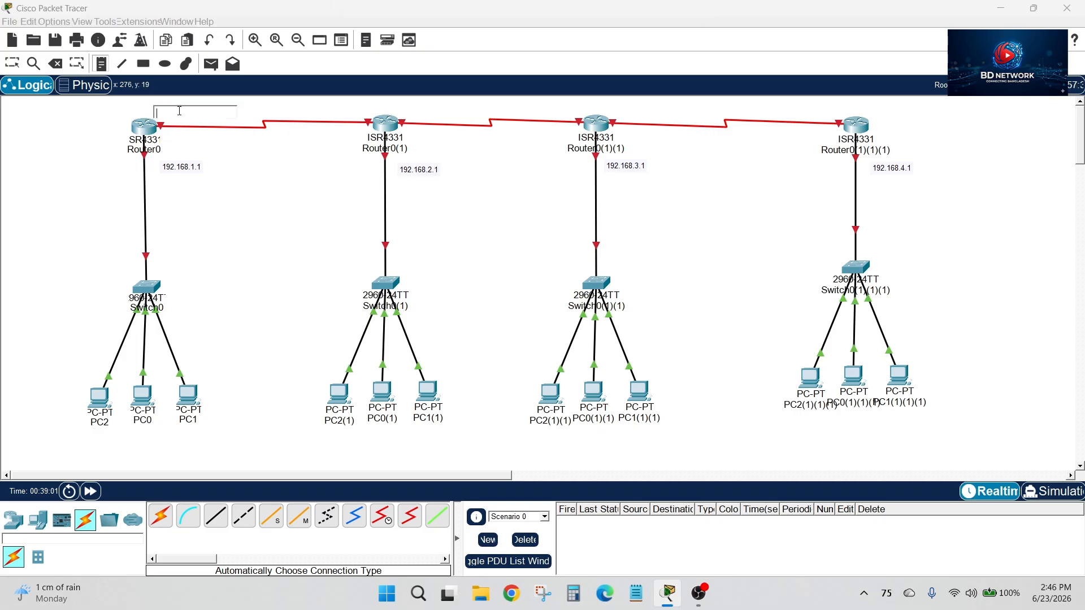
type("192.168.5.1")
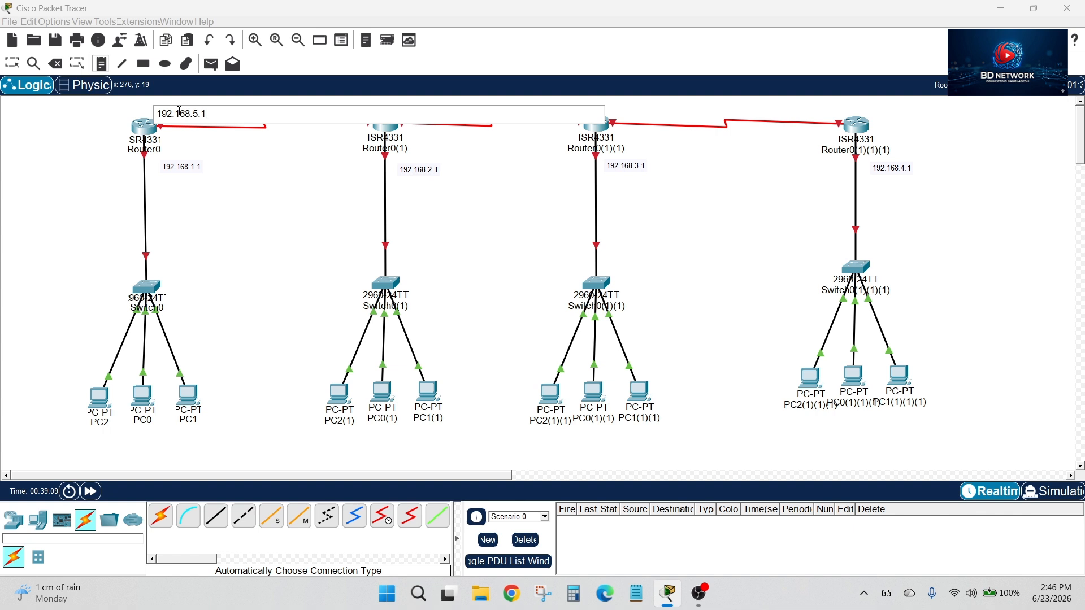
left_click(245, 156)
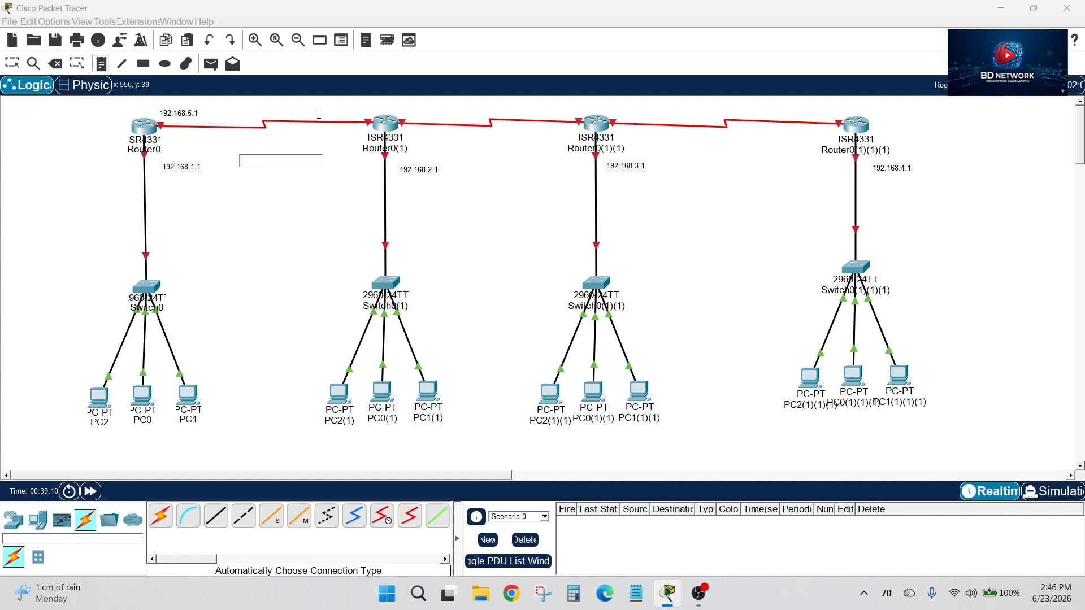
Add a 192.168.5.2 note at Router0(1)'s end of the link to Router0, placed clear of the router icon
left_click(354, 109)
type("192")
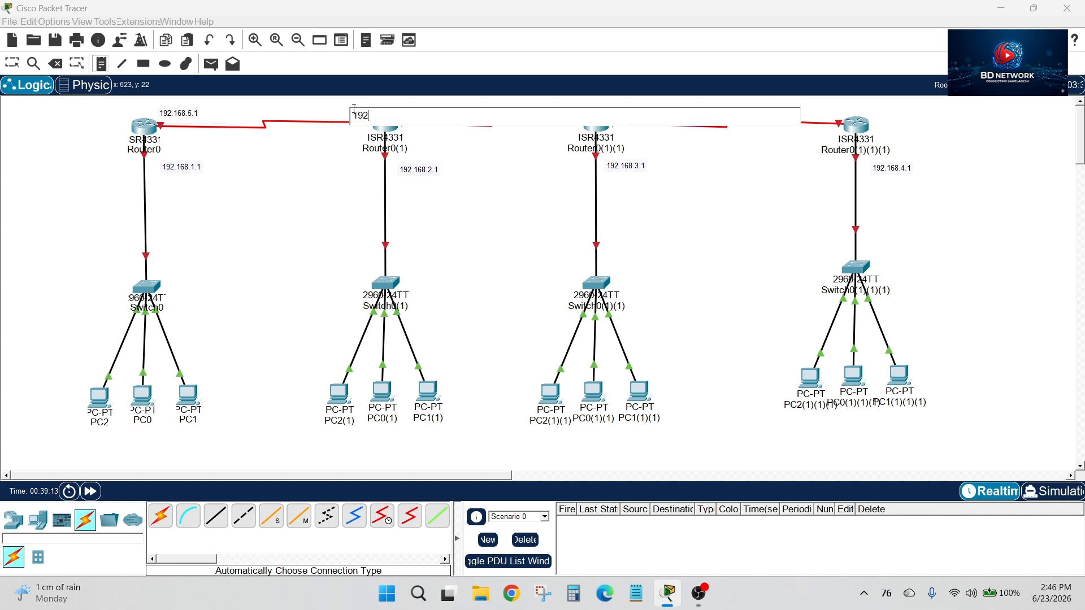
type(".168.5.2")
left_click(12, 62)
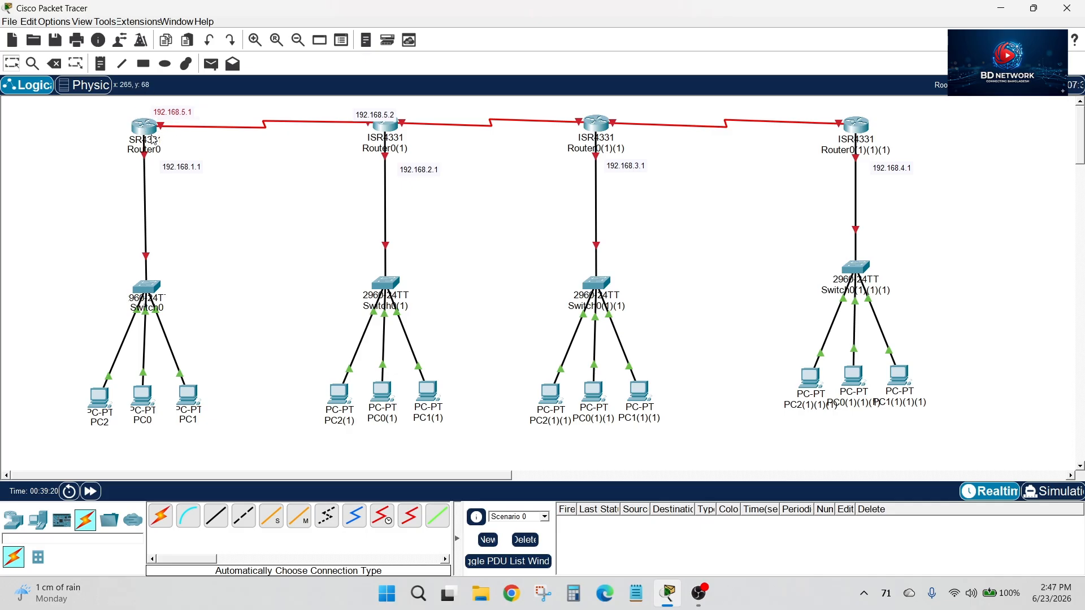
left_click_drag(381, 120, 359, 112)
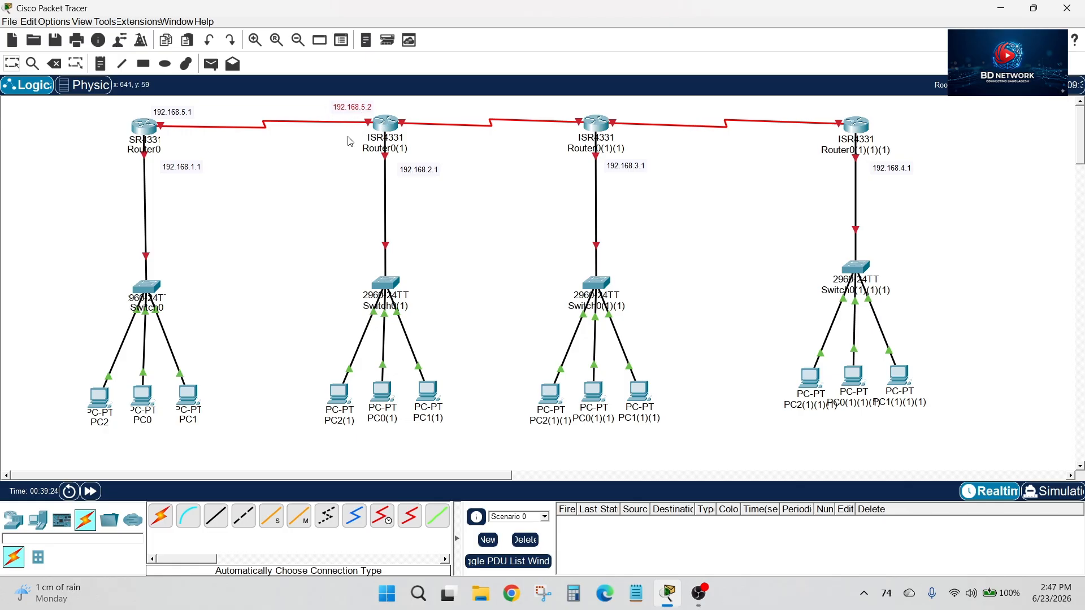
Move the whole topology slightly down in the workspace and nudge the 192.168.5.2 label away from Router0(1)
left_click_drag(94, 99, 1028, 452)
mouse_move(604, 127)
left_mouse_down()
mouse_move(606, 145)
mouse_move(598, 137)
left_mouse_up()
left_click(459, 125)
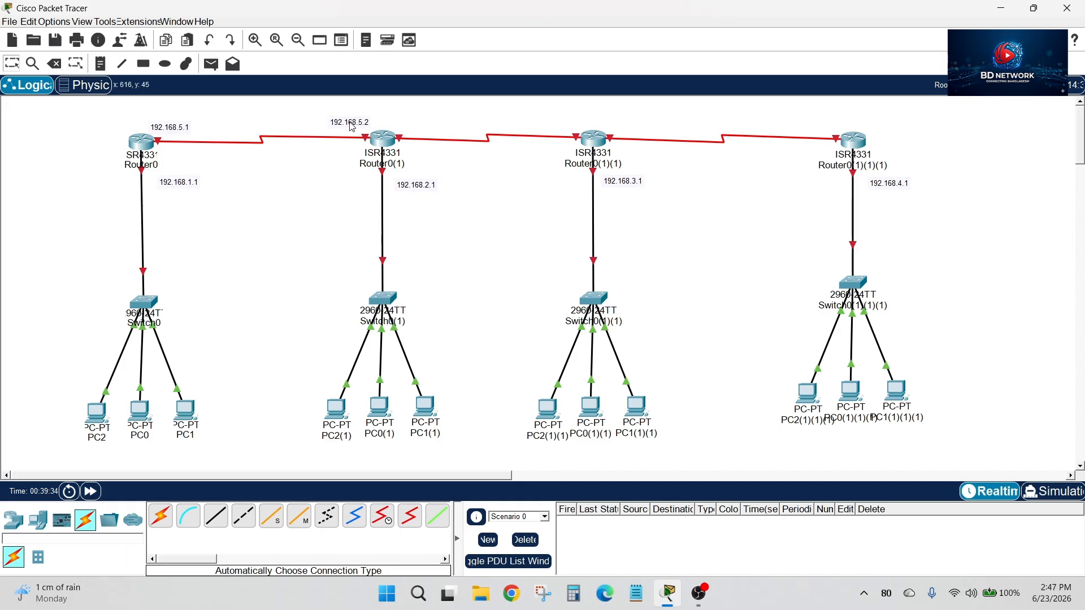
left_click_drag(353, 127, 349, 129)
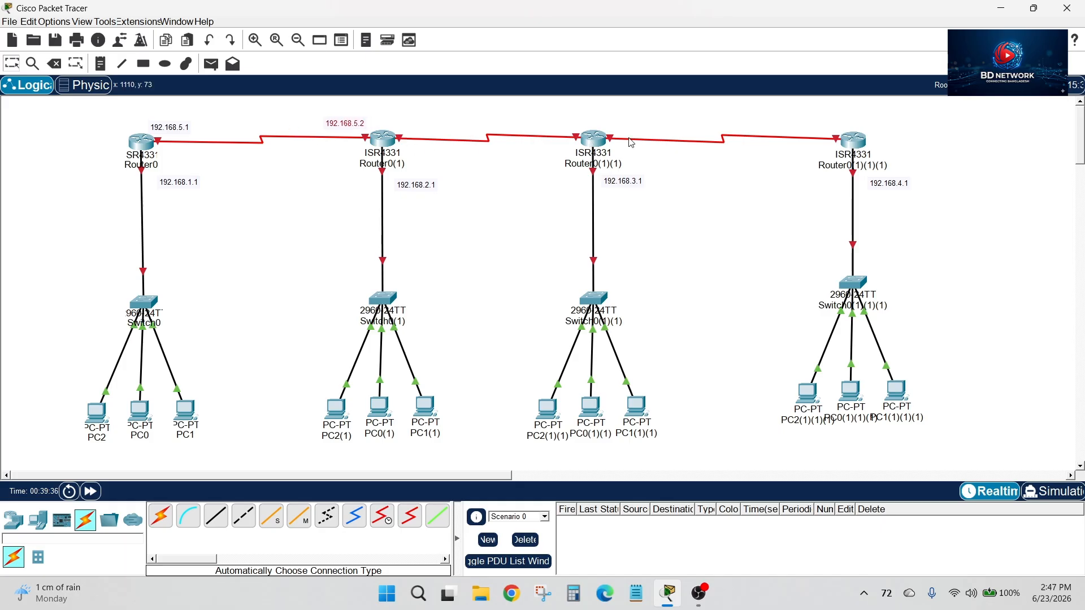
Add a 192.168.6.1 note at Router0(1)'s end of the link to Router0(1)(1)
left_click(101, 63)
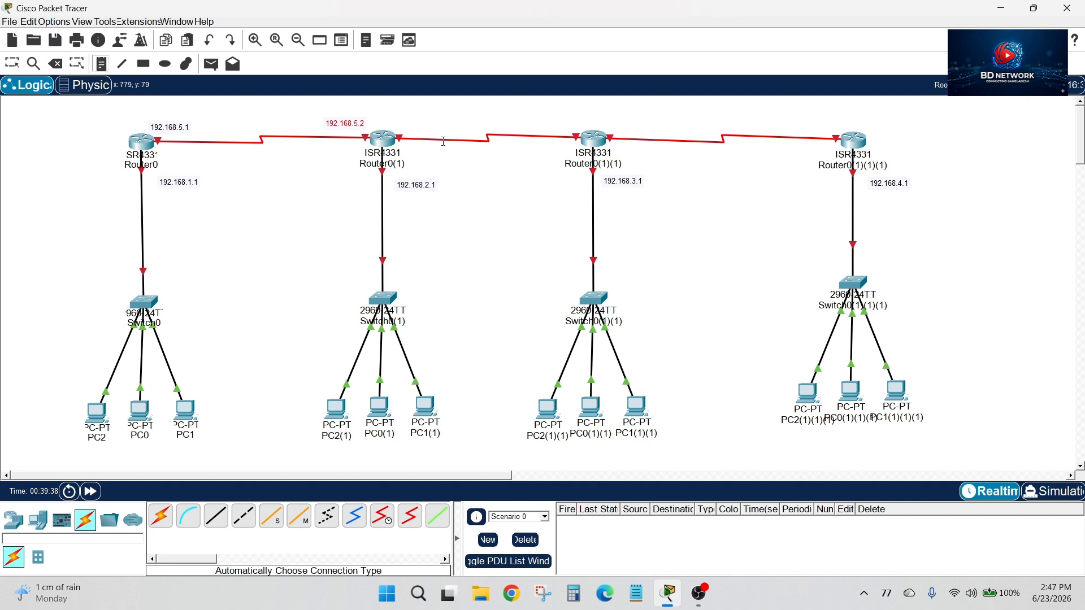
left_click(397, 120)
type("192")
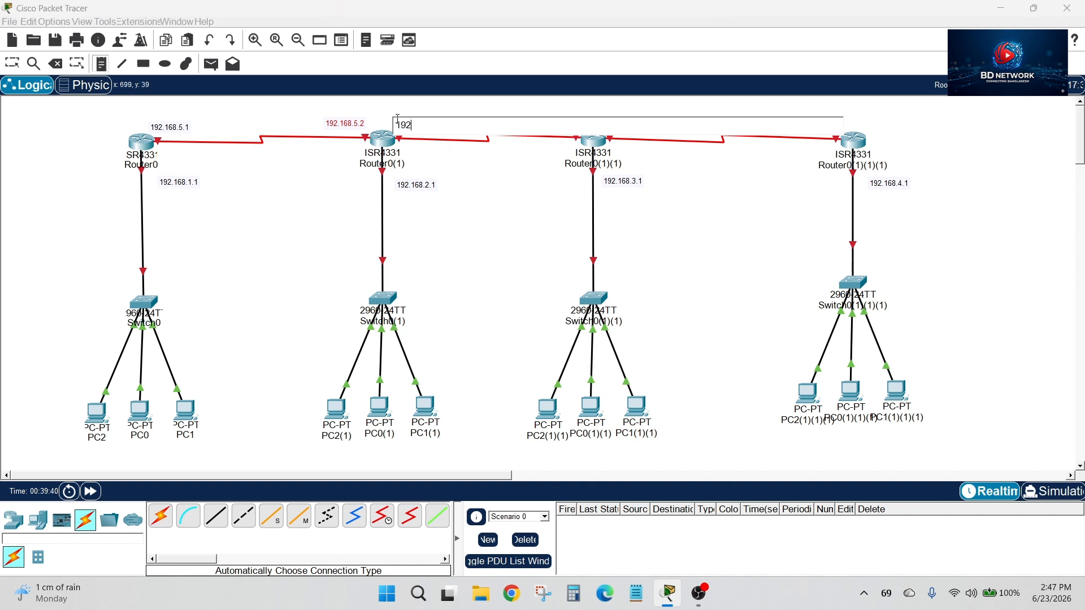
type(".168.6.1")
left_click(12, 64)
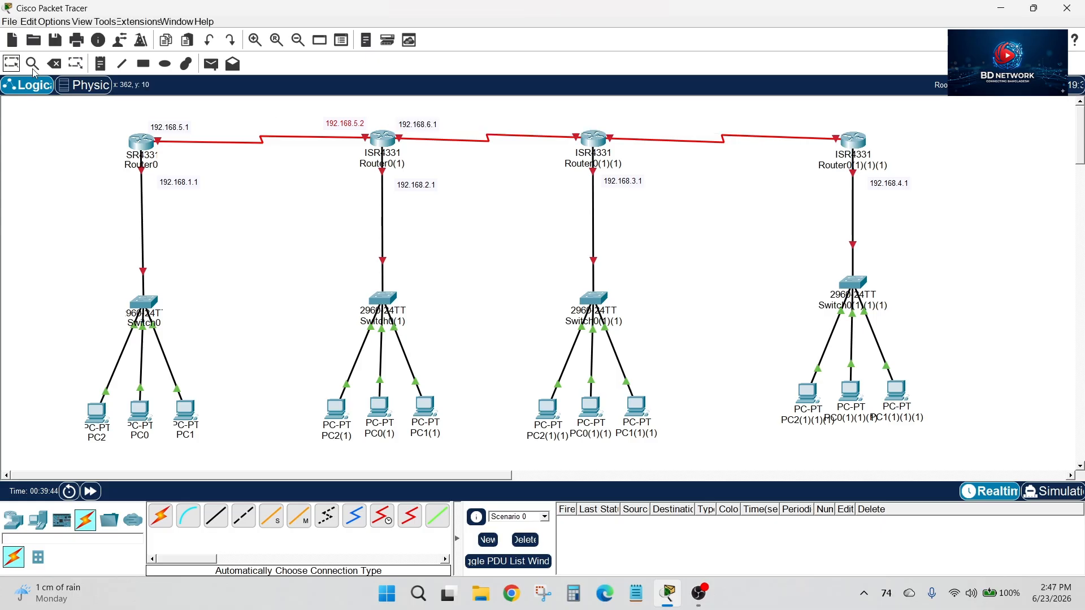
Add a 192.168.6.2 note at Router0(1)(1)'s end of the link to Router0(1), placed clear of the router icon
left_click(101, 64)
left_click(563, 123)
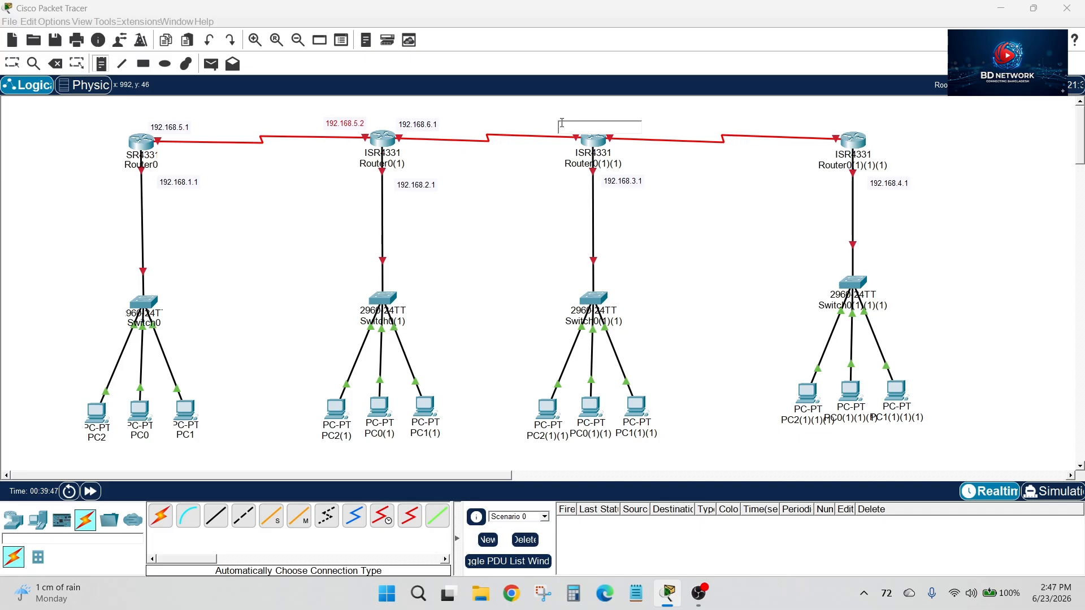
type("192.168")
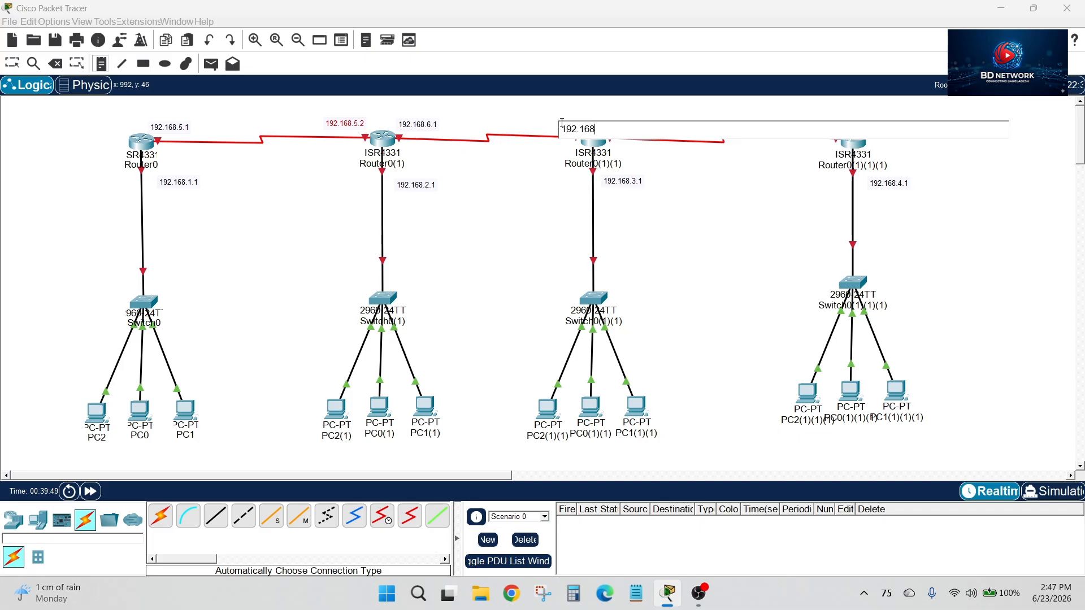
type(".")
key("BackSpace")
left_click(11, 62)
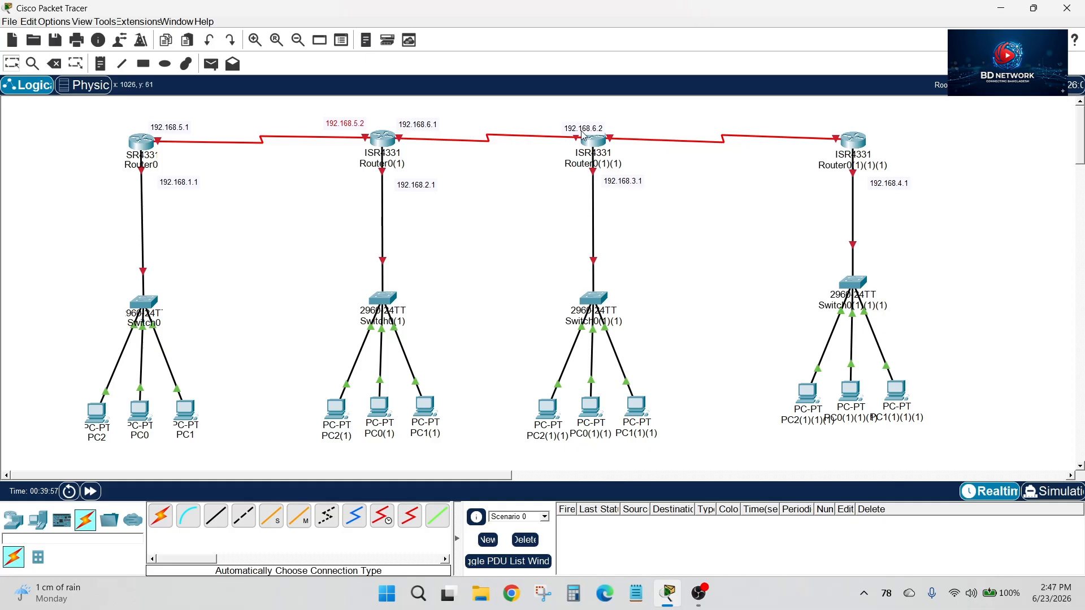
left_click_drag(583, 134, 563, 128)
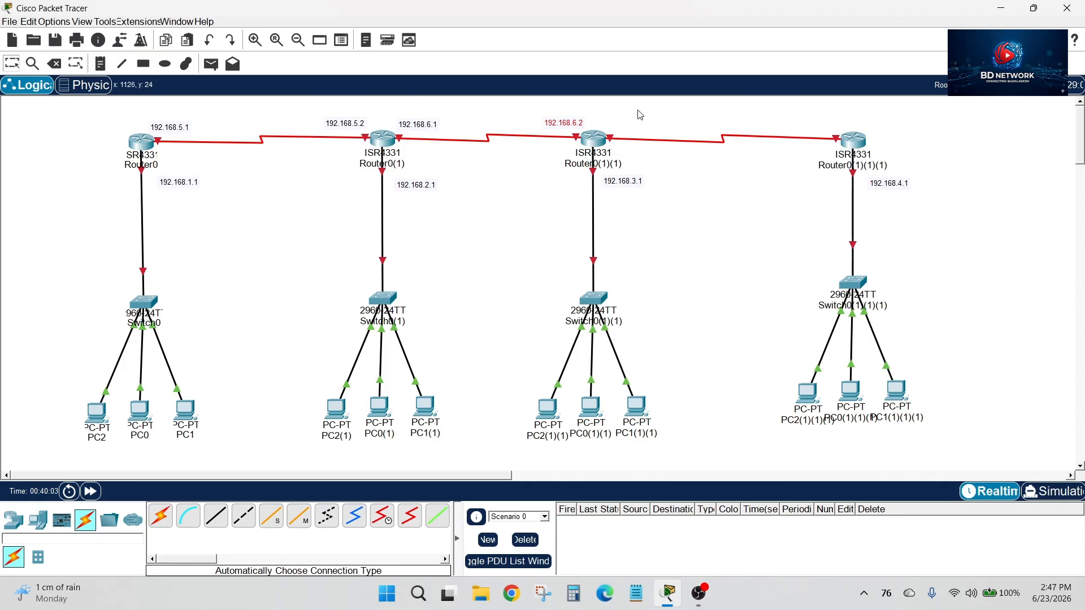
Add a 192.168.7.1 note at Router0(1)(1)'s end of the link to Router0(1)(1)(1)
left_click(99, 68)
left_click(616, 122)
type("192.168.7.1")
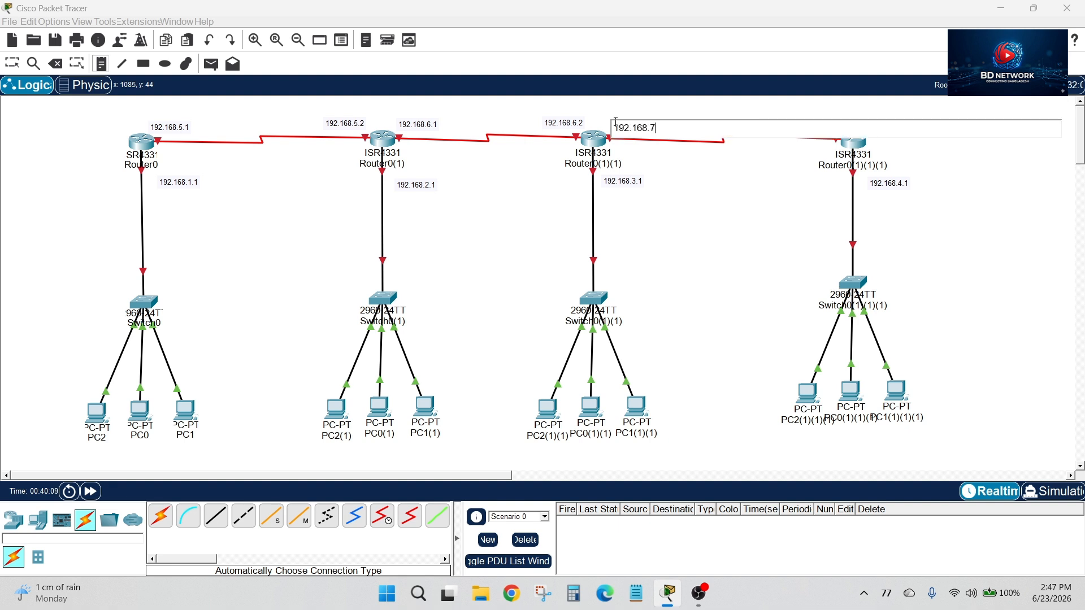
left_click(12, 66)
Add a 192.168.7.2 note at Router0(1)(1)(1)'s end of the serial link, placed clear of the router icon
left_click(101, 65)
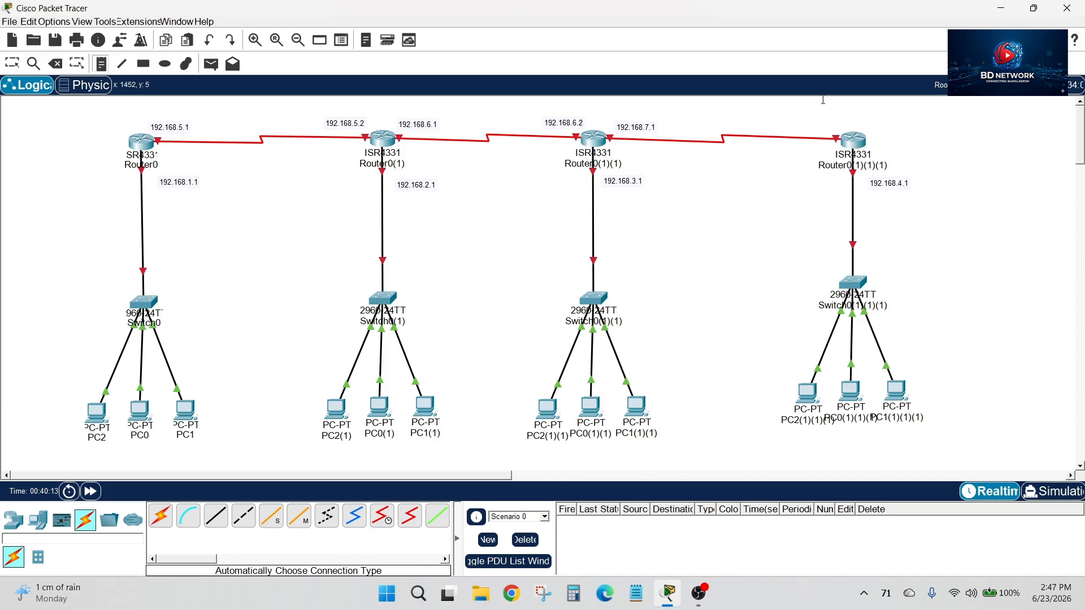
left_click(828, 120)
type("192.168.7.2")
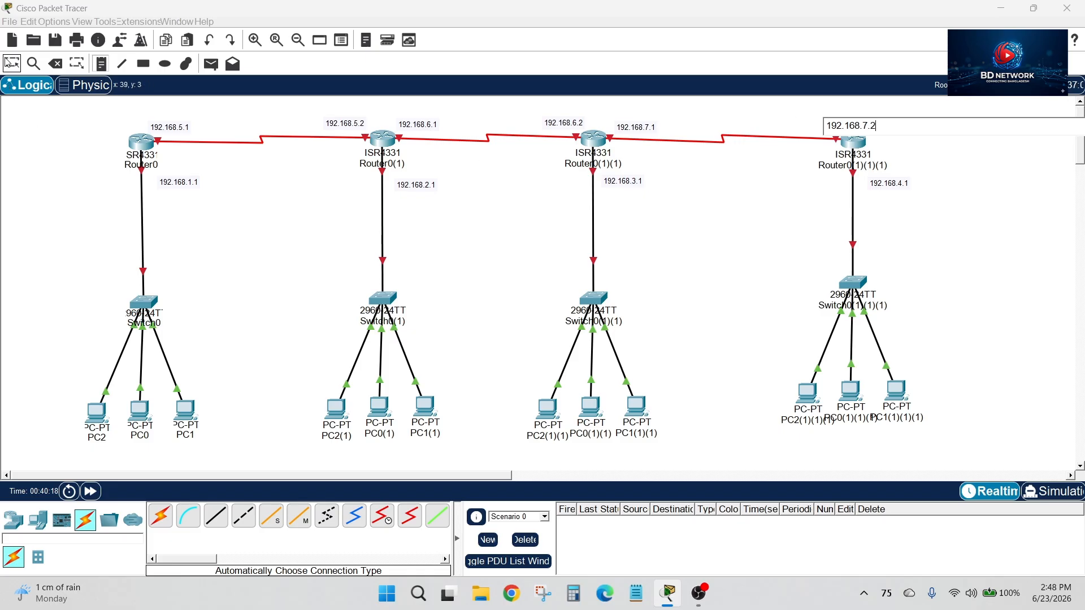
left_click(12, 63)
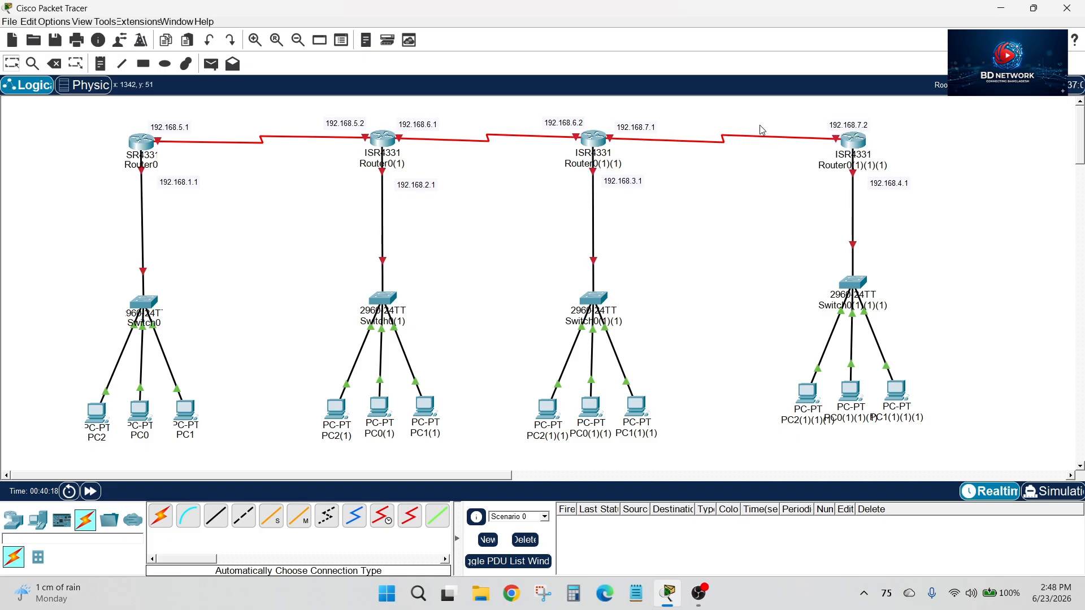
left_click_drag(832, 131, 815, 125)
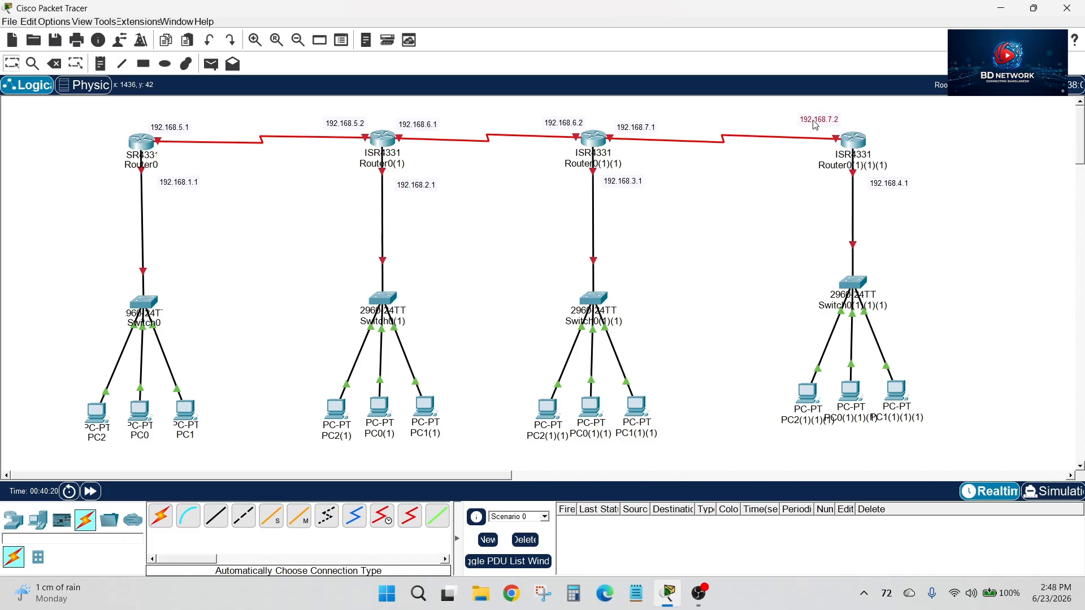
left_click(930, 121)
Fine-tune the positions of the 192.168.7.1, 192.168.5.1 and 192.168.4.1 labels beside their routers
left_click_drag(647, 131, 641, 125)
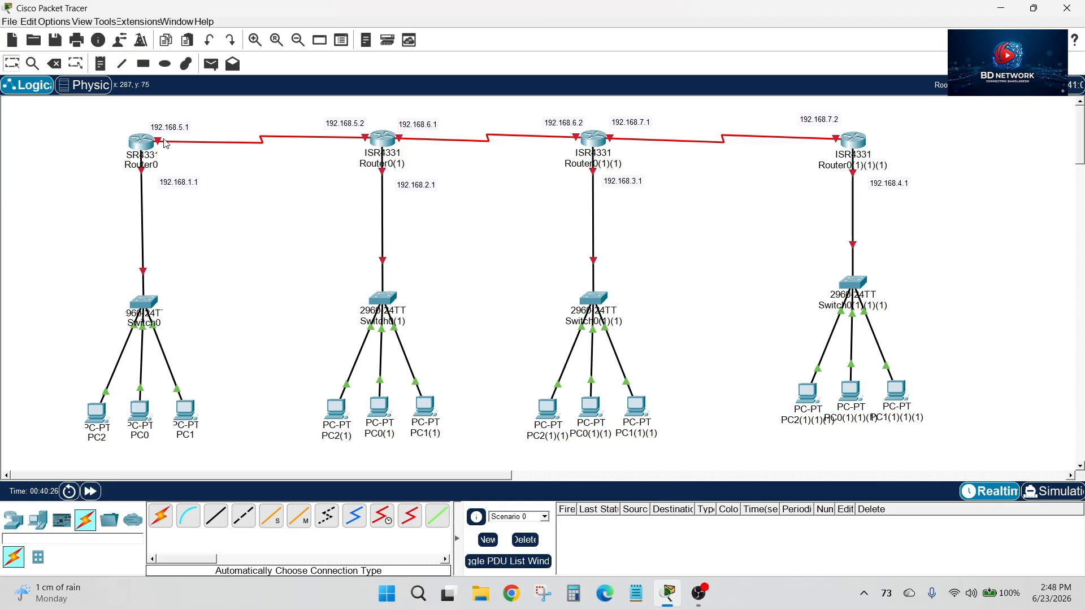
left_click_drag(179, 131, 178, 128)
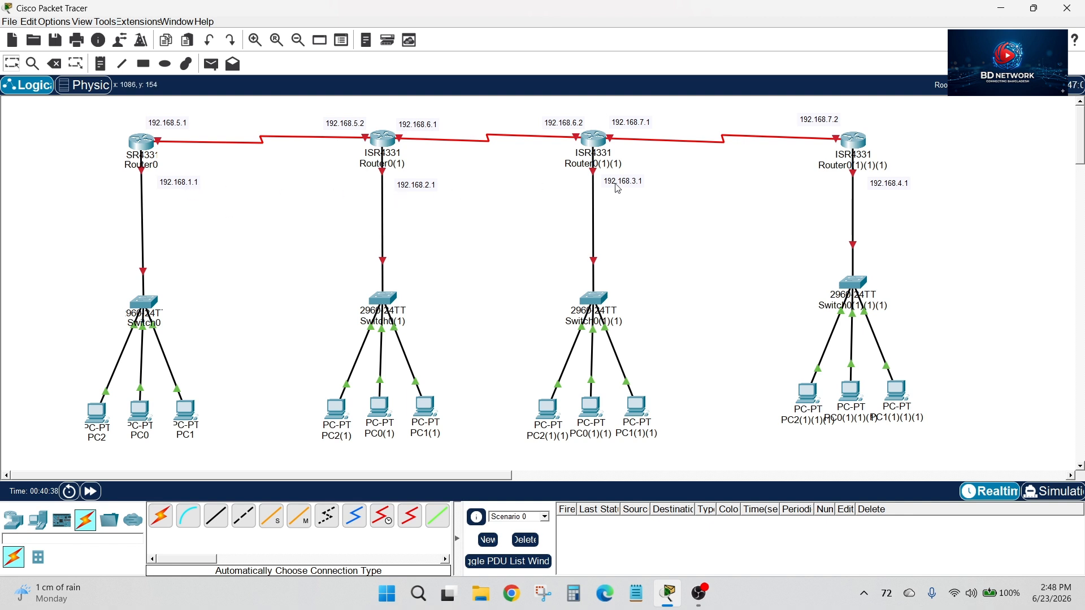
left_click_drag(901, 188, 903, 185)
left_click(967, 182)
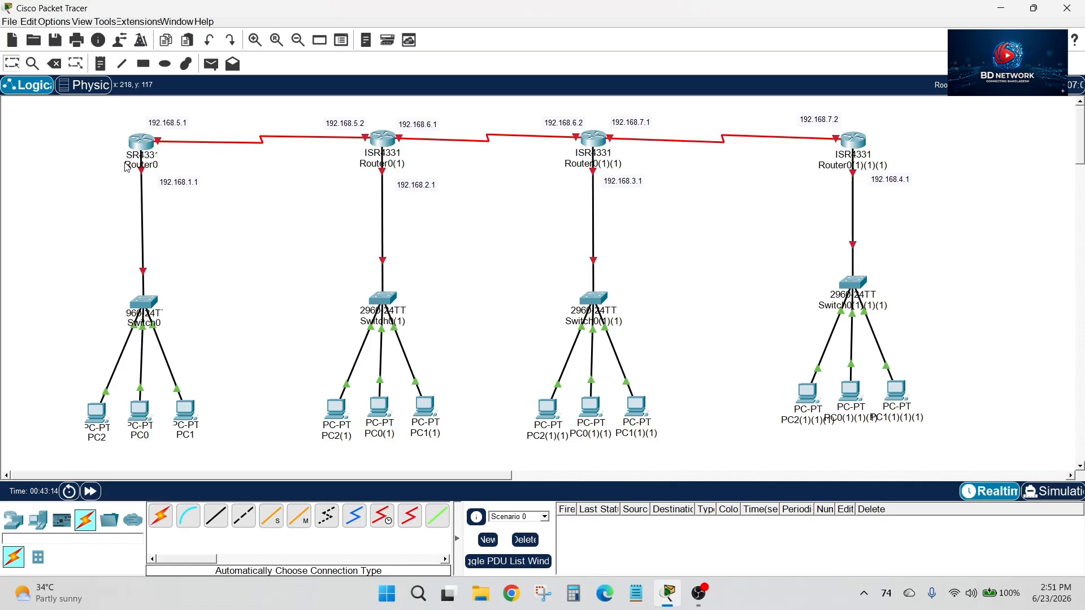
Open Router0's command line and answer no to the initial configuration dialog to reach the router prompt
mouse_move(145, 148)
left_click(141, 143)
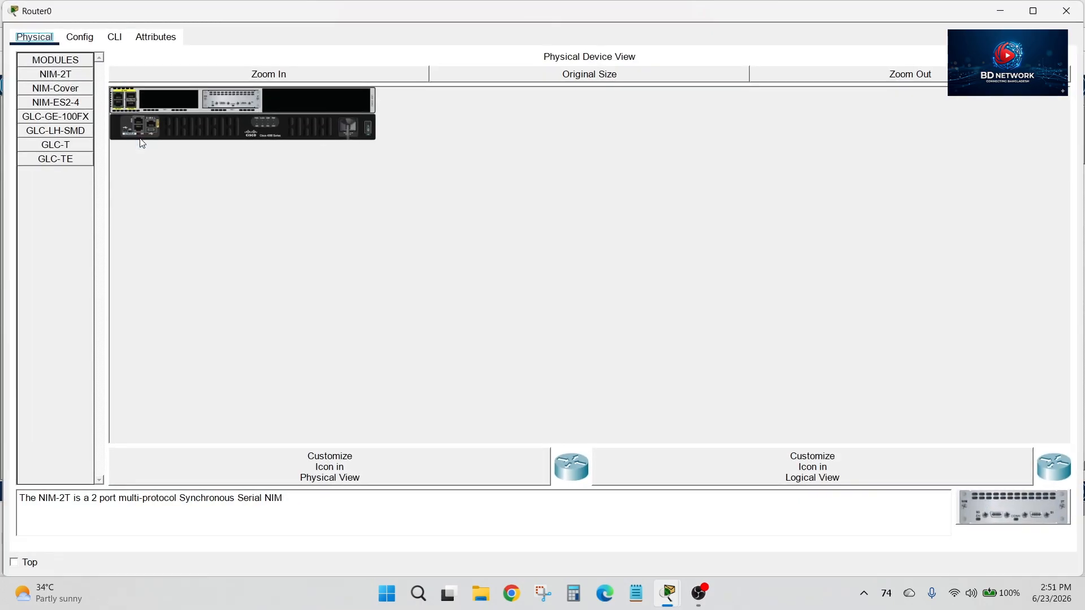
left_click(115, 38)
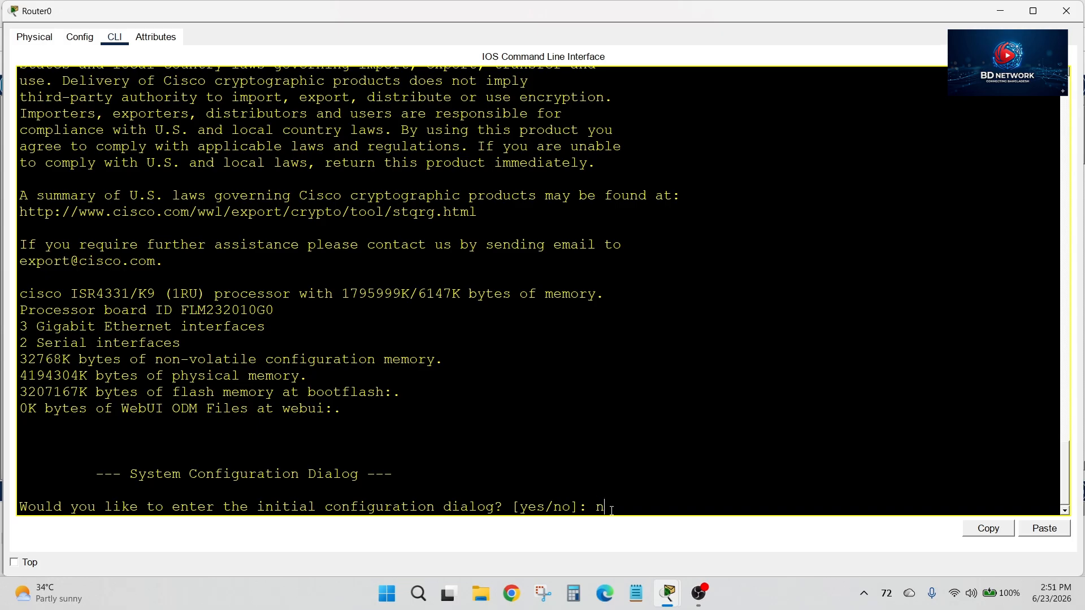
type("no")
key("Return")
key("Return")
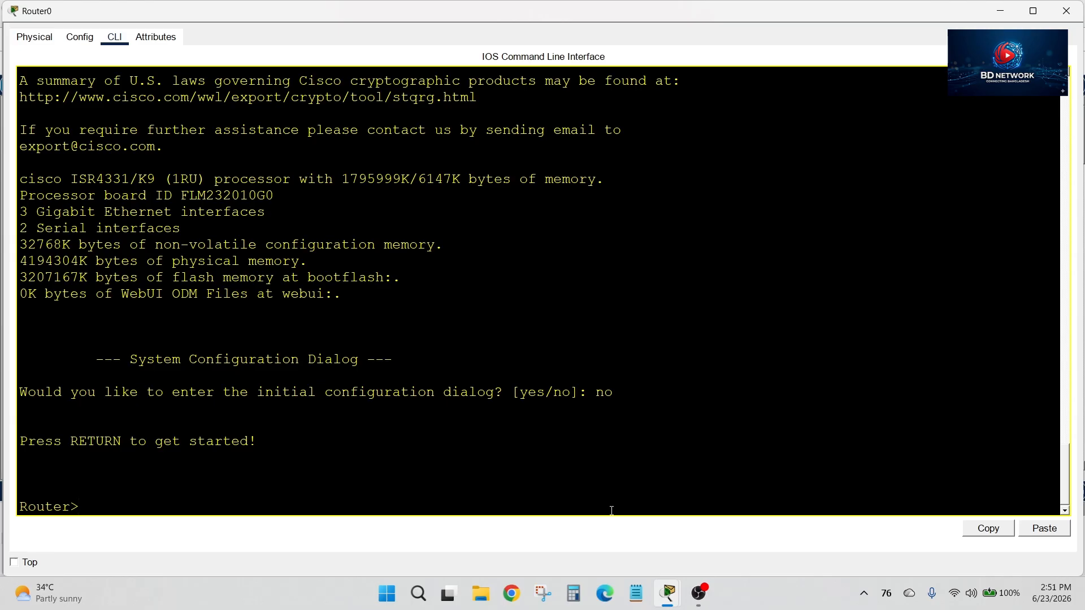
Enter privileged mode and global configuration mode on Router0 with en and conf t
type("en")
key("Return")
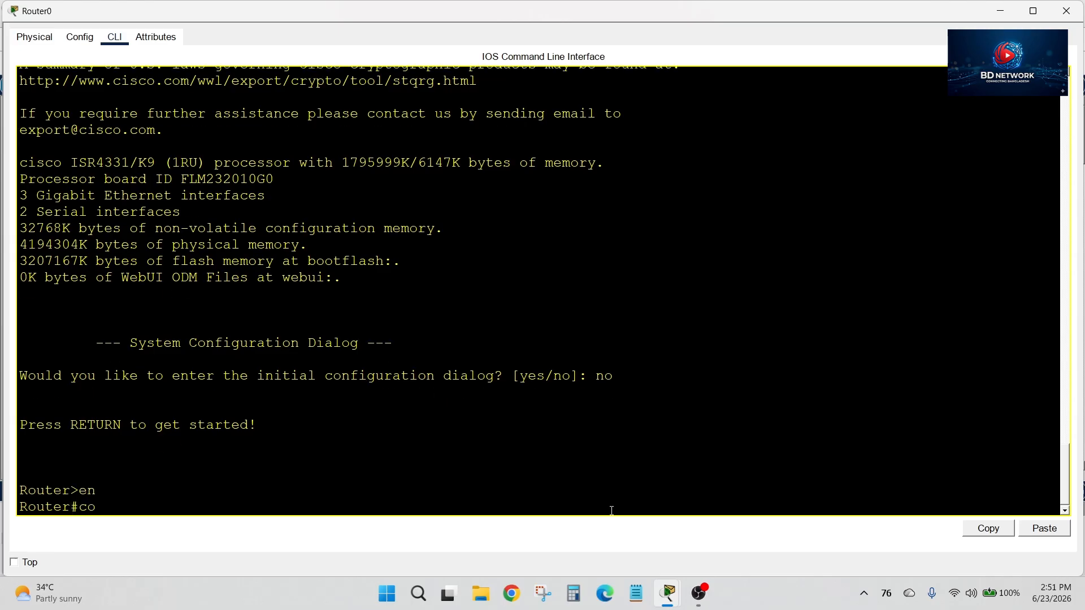
key("Return")
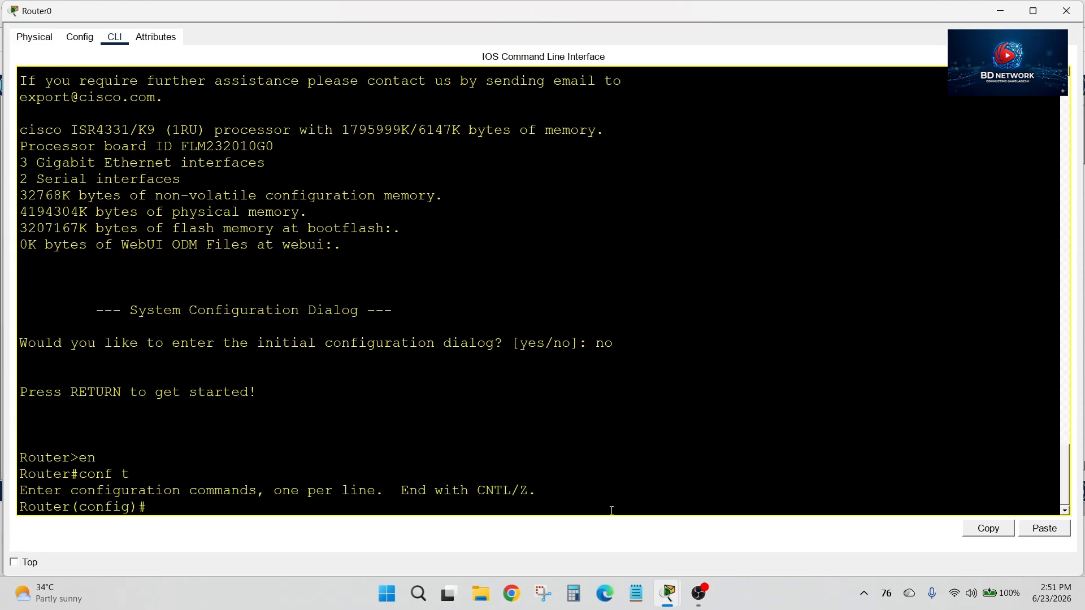
Nudge the 192.168.1.1 label closer to its link, check Router0's port names, and enter interface g0/0/0 configuration on Router0
type("int")
left_click(1000, 8)
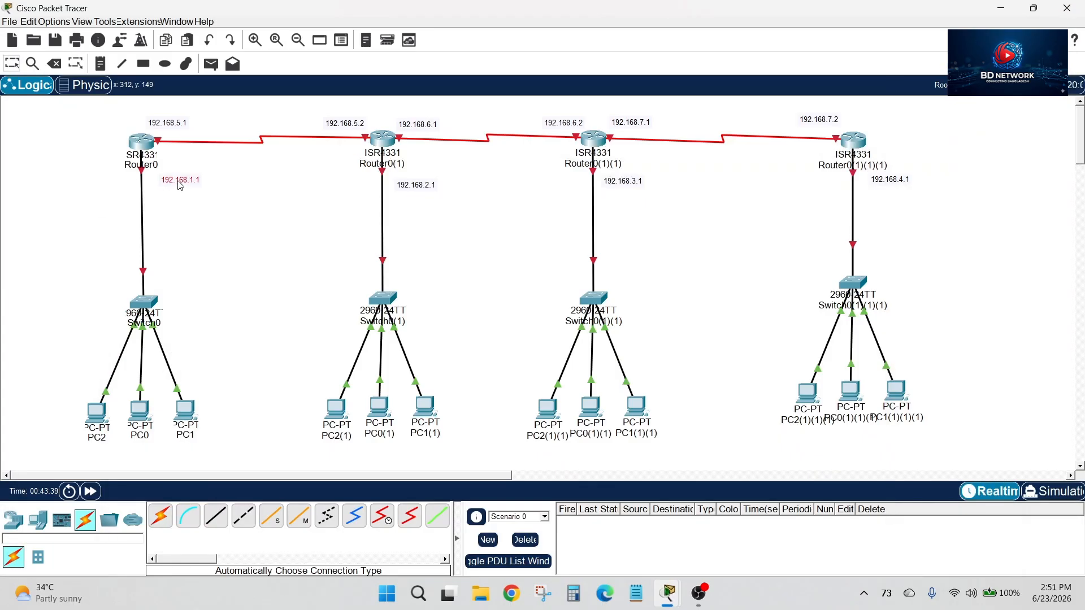
left_click_drag(179, 186, 176, 181)
mouse_move(142, 175)
mouse_move(161, 148)
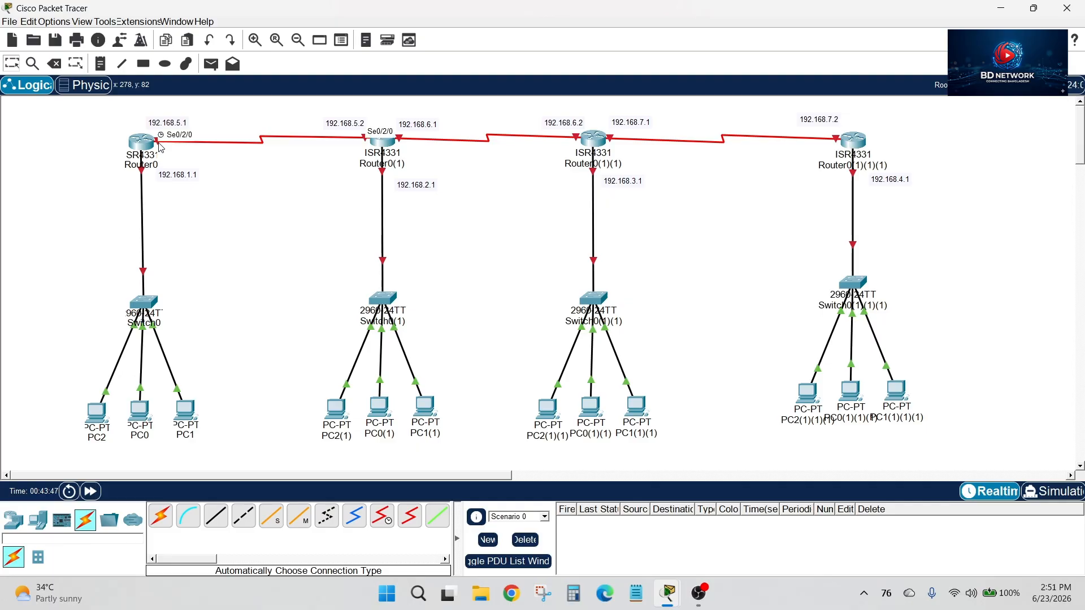
left_click(141, 142)
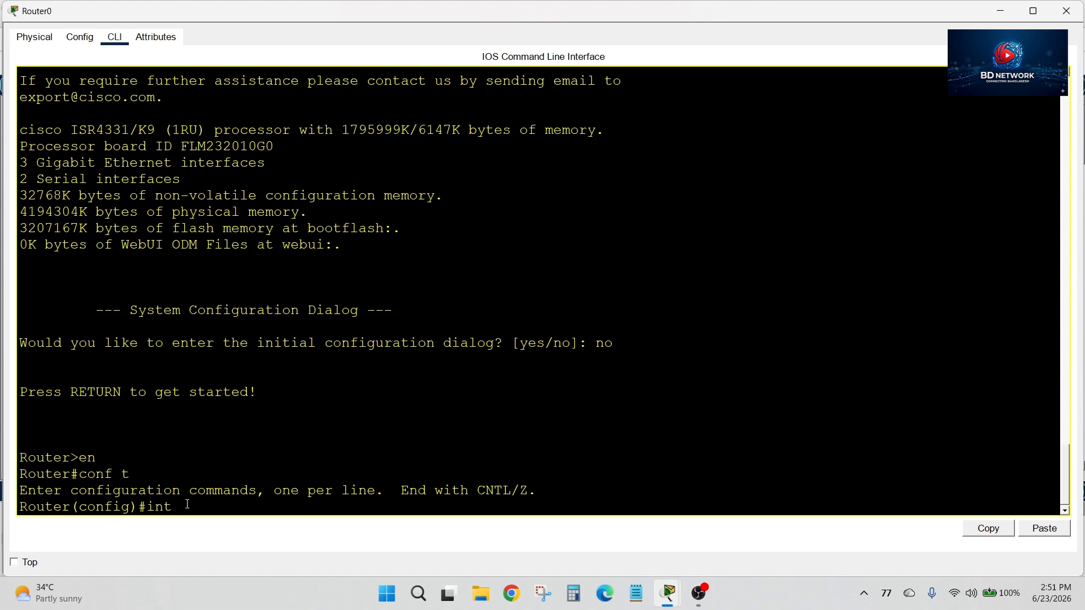
type("g0/0/0")
key("Return")
Assign IP address 192.168.1.1 with mask 255.255.255.0 to Router0's g0/0/0, with its window resized beside the topology
type("ip a")
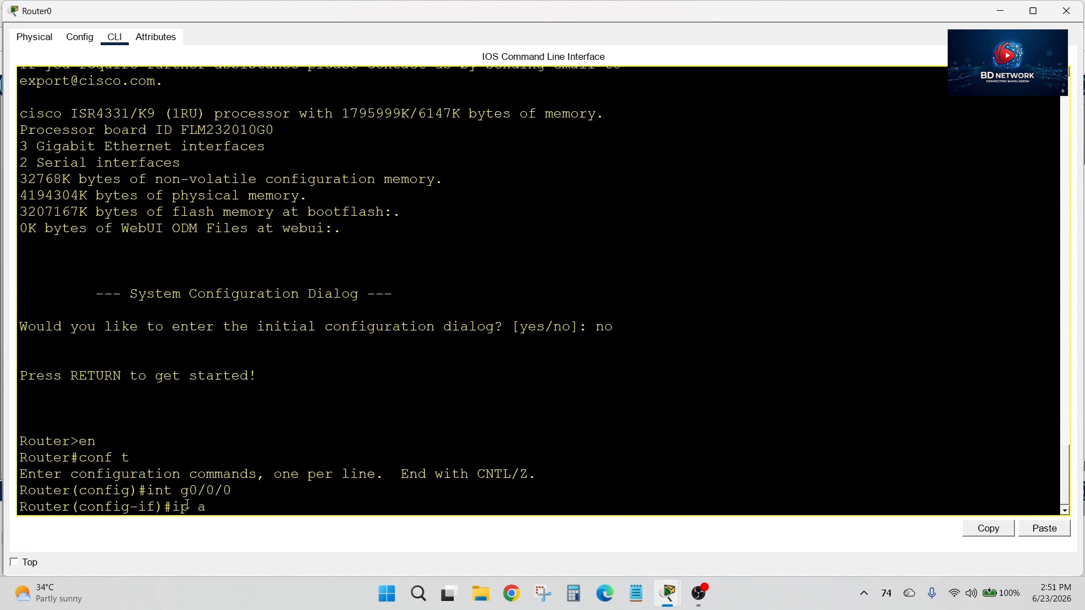
type("dd")
key("Tab")
type("19")
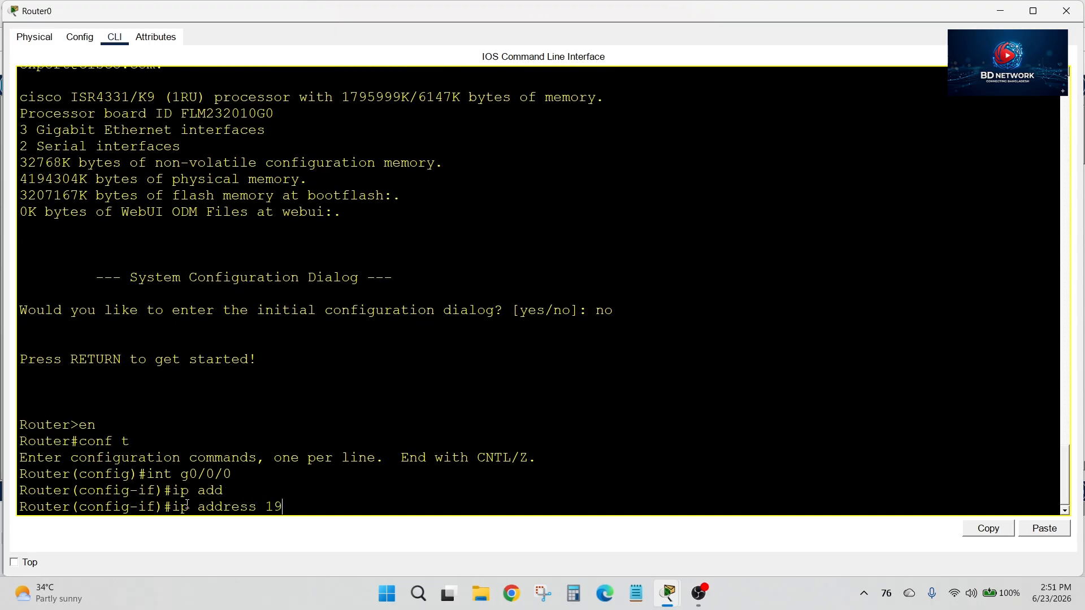
type("2.168.")
left_click_drag(789, 4, 644, 94)
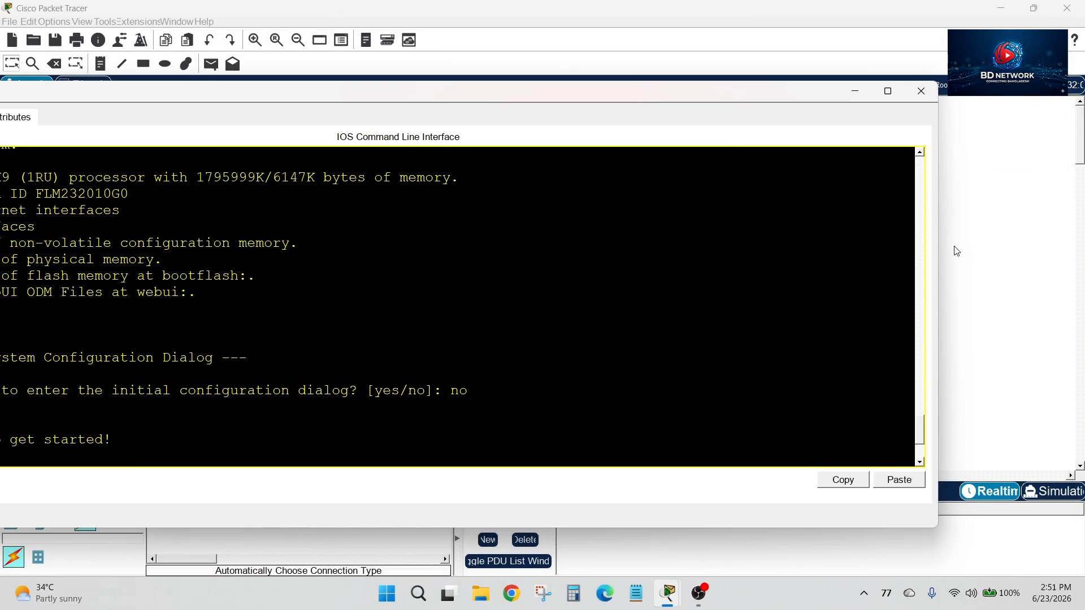
left_click_drag(938, 252, 579, 253)
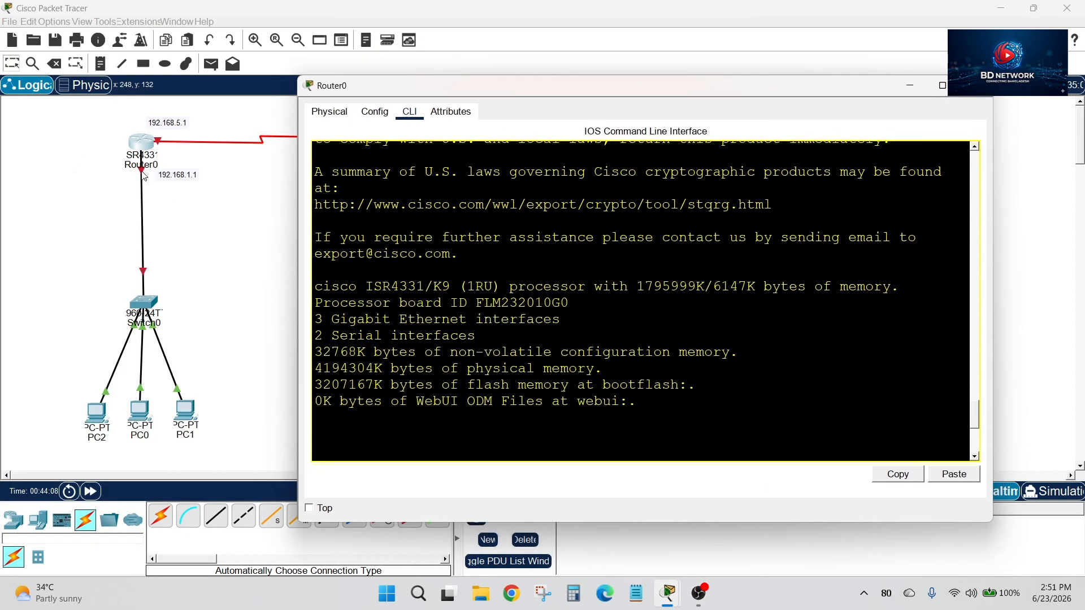
left_click(184, 183)
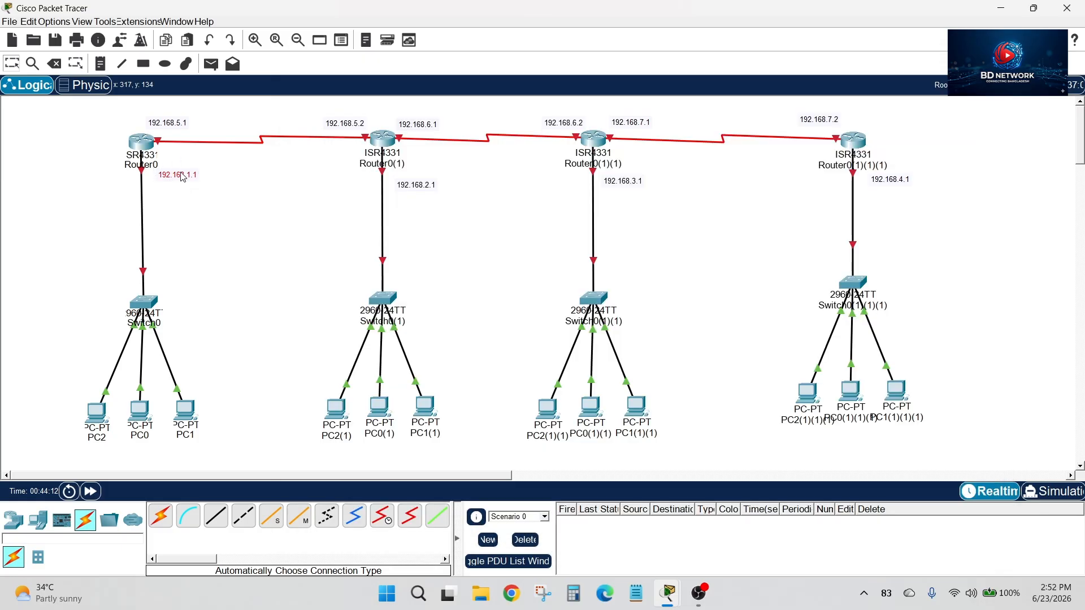
left_click(142, 143)
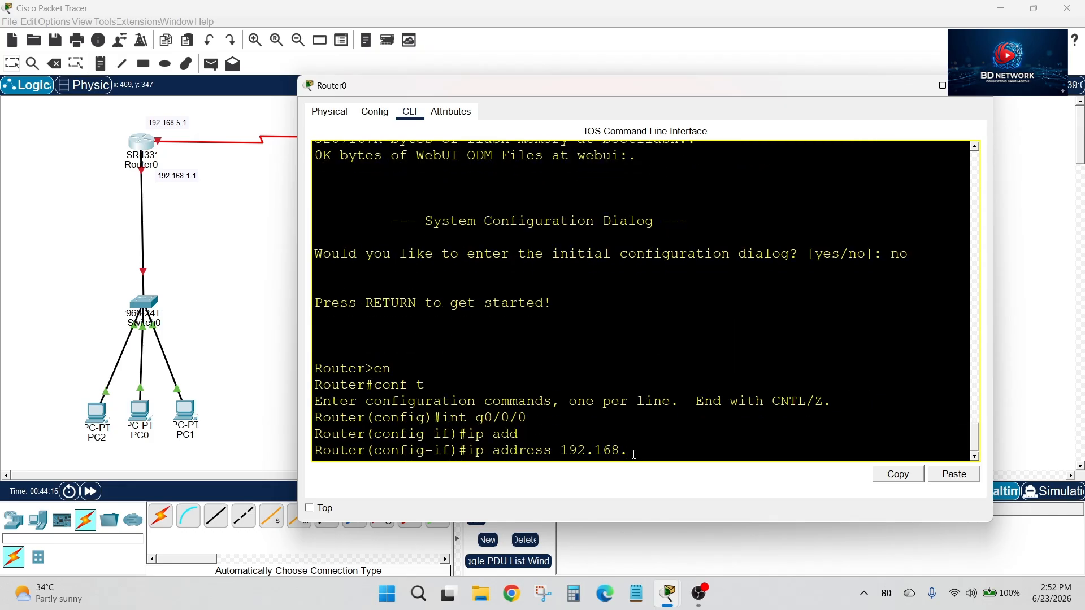
type("1.1 255.255.255.0")
key("Return")
Enable Router0's g0/0/0 interface with no shutdown and return to the interface prompt
type("nfig-if)#n")
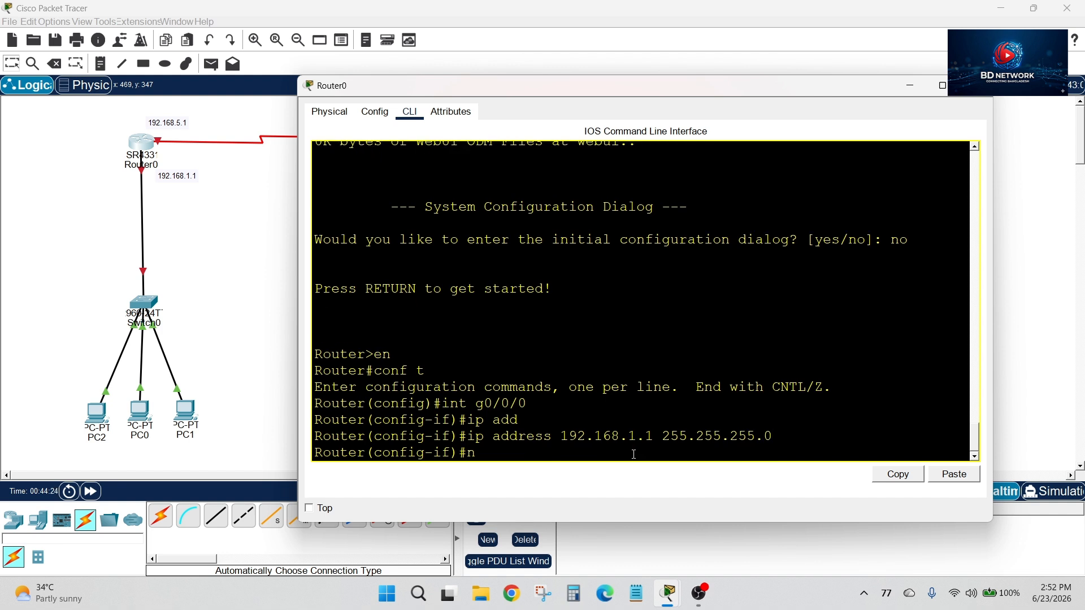
type("o sh")
key("Tab")
key("Return")
key("Return")
key("Return")
key("Return")
key("Return")
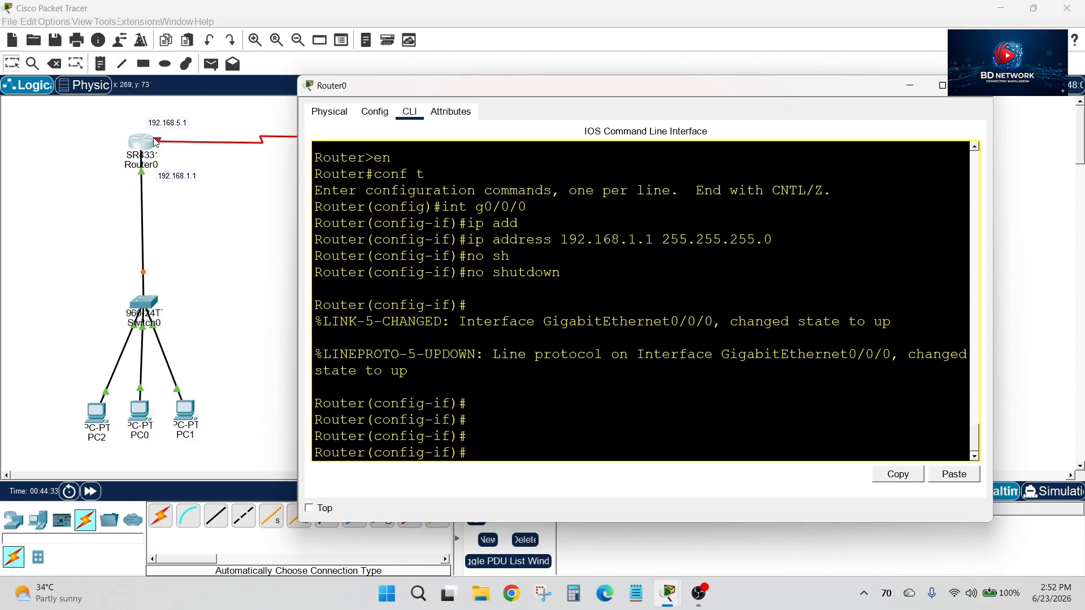
Reopen Router0's command line and resize its window to sit beside the topology, ready at the interface prompt
left_click(915, 84)
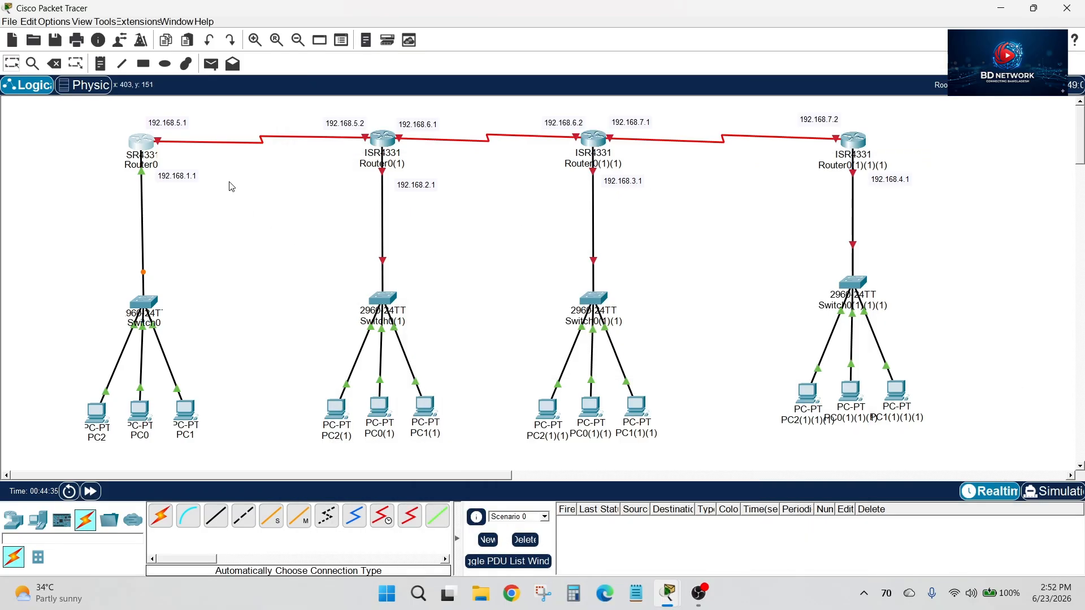
left_click(146, 143)
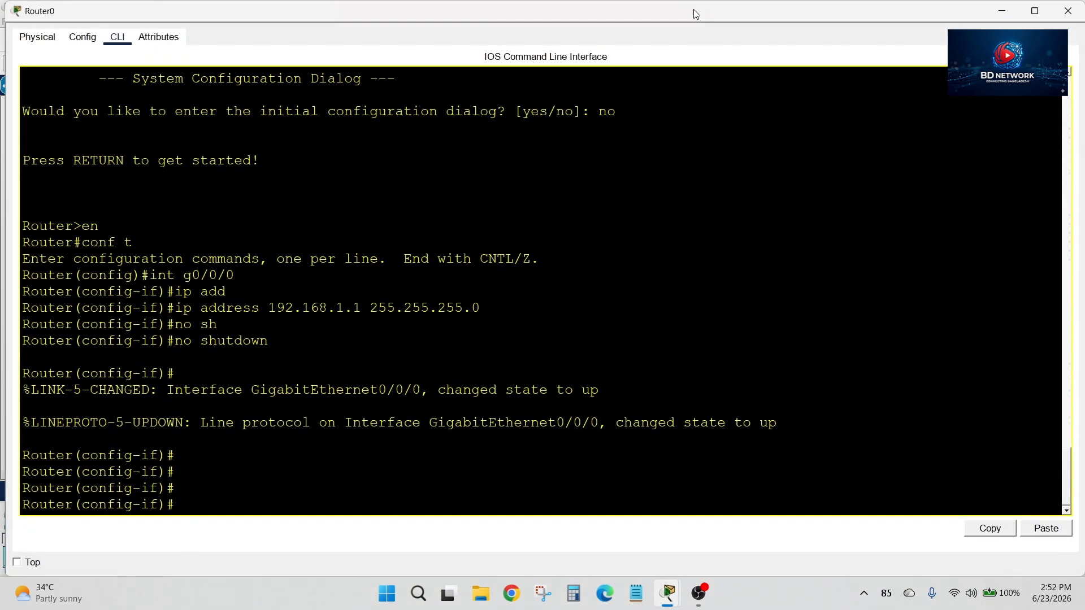
left_click_drag(695, 14, 721, 107)
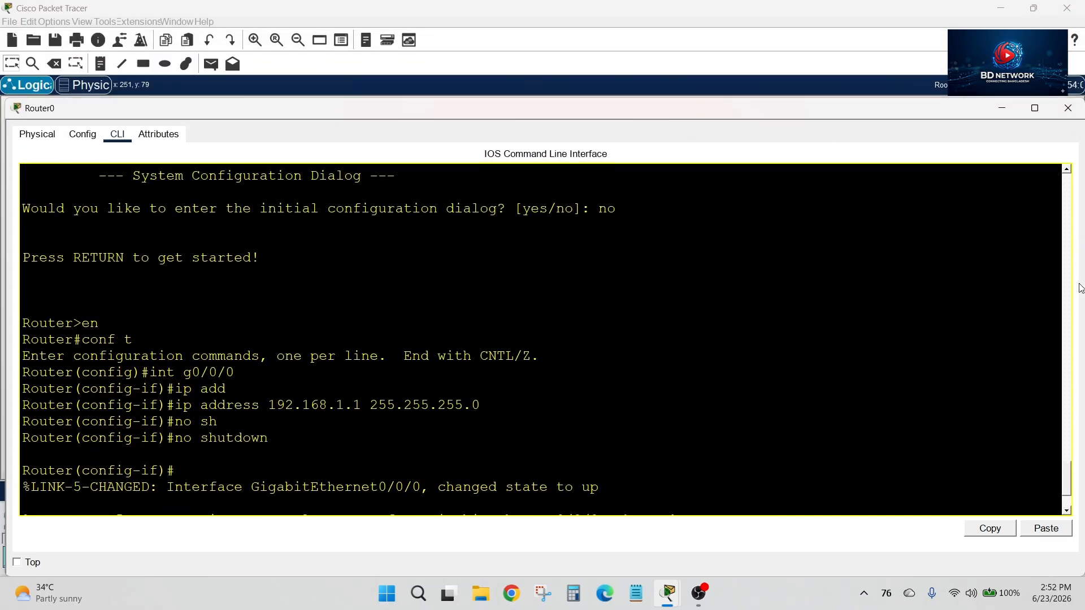
left_click_drag(790, 108, 812, 59)
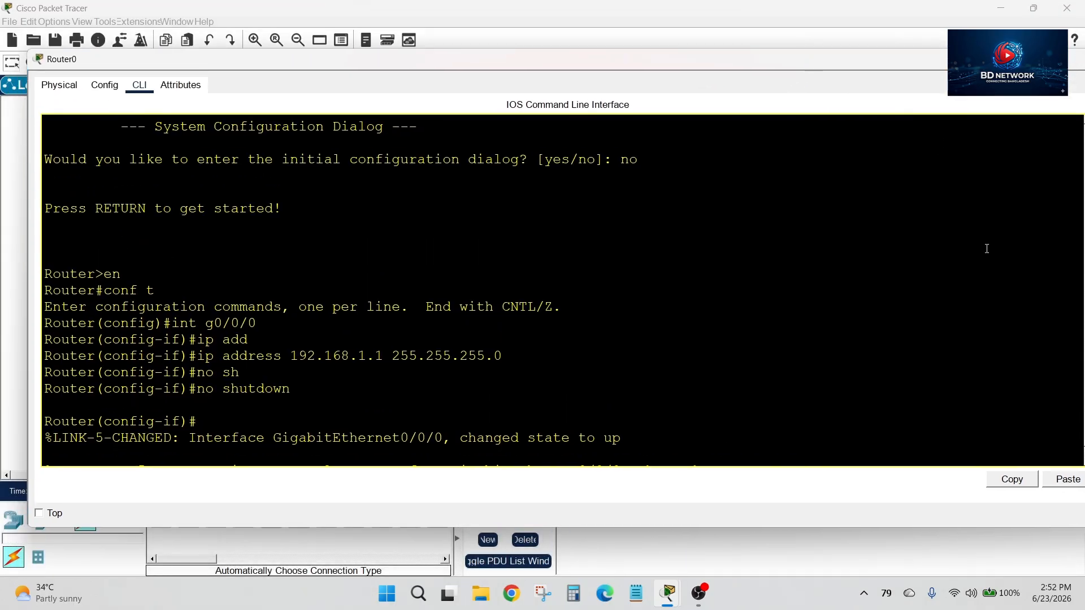
left_click_drag(28, 229, 426, 237)
left_click_drag(673, 58, 625, 37)
scroll(691, 401, "down", 5)
key("Return")
key("Return")
key("Return")
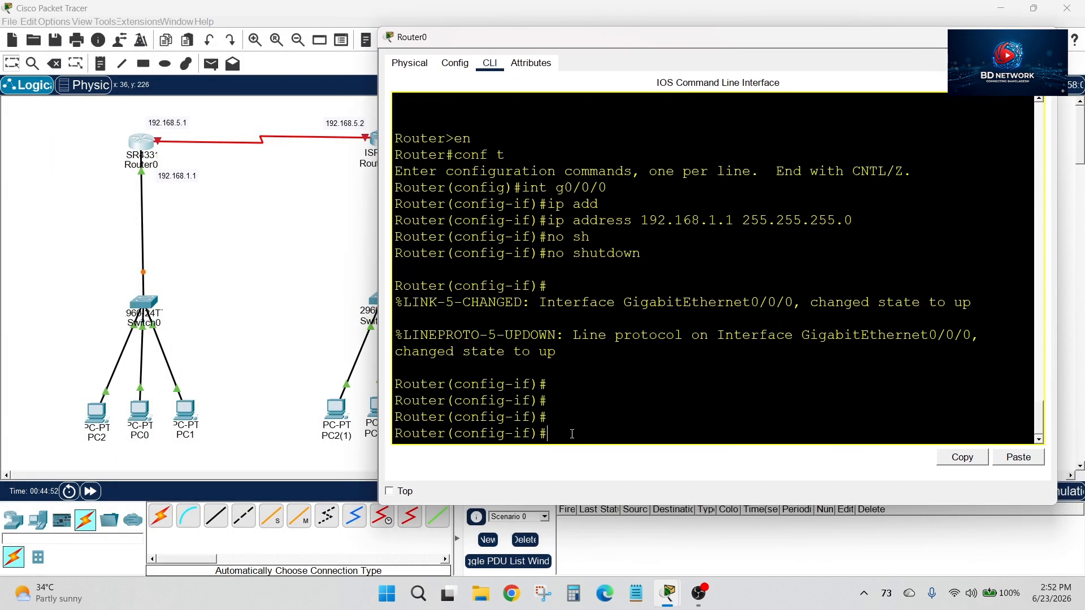
Switch Router0 to configuring serial interface s0/2/0
type("int s0,")
key("BackSpace")
type("/2/0")
key("Return")
Assign IP address 192.168.5.1 with mask 255.255.255.0 to Router0's s0/2/0 interface
type("ip a")
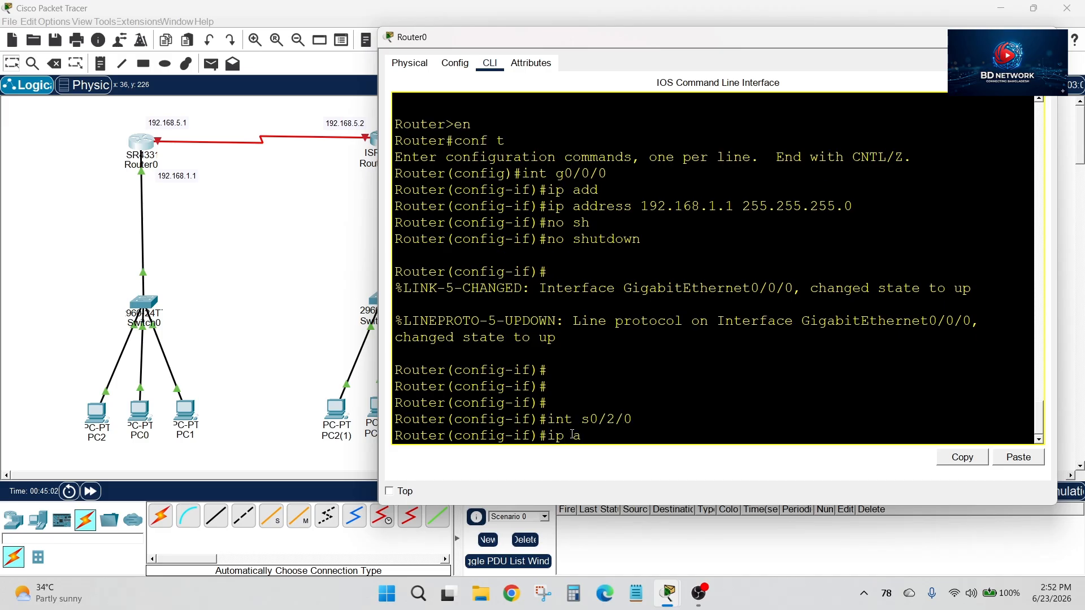
type("dd")
key("Tab")
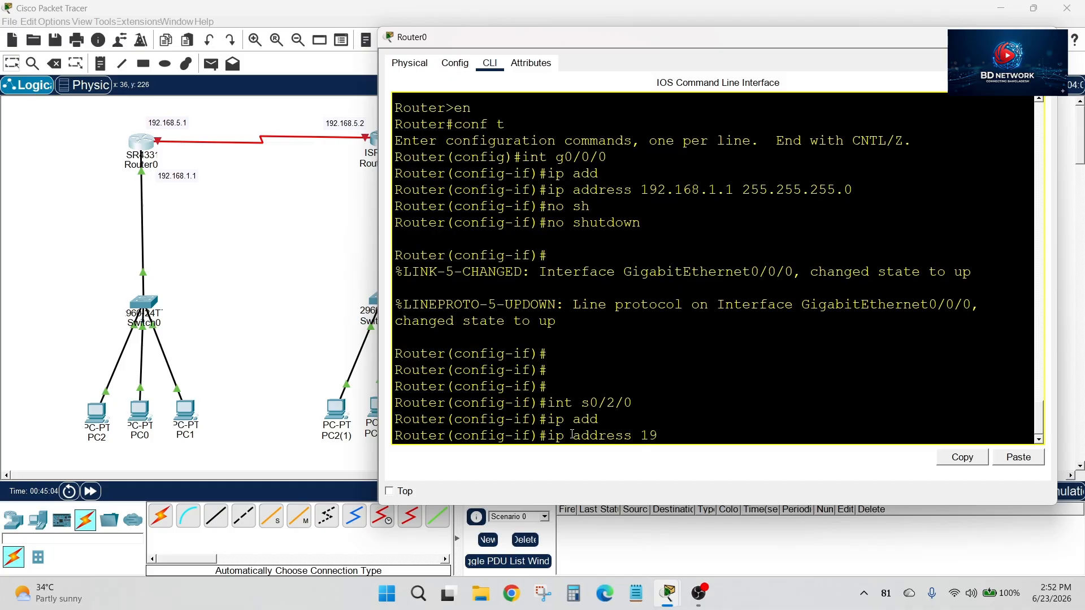
type("192.168.5.1 255.255.255")
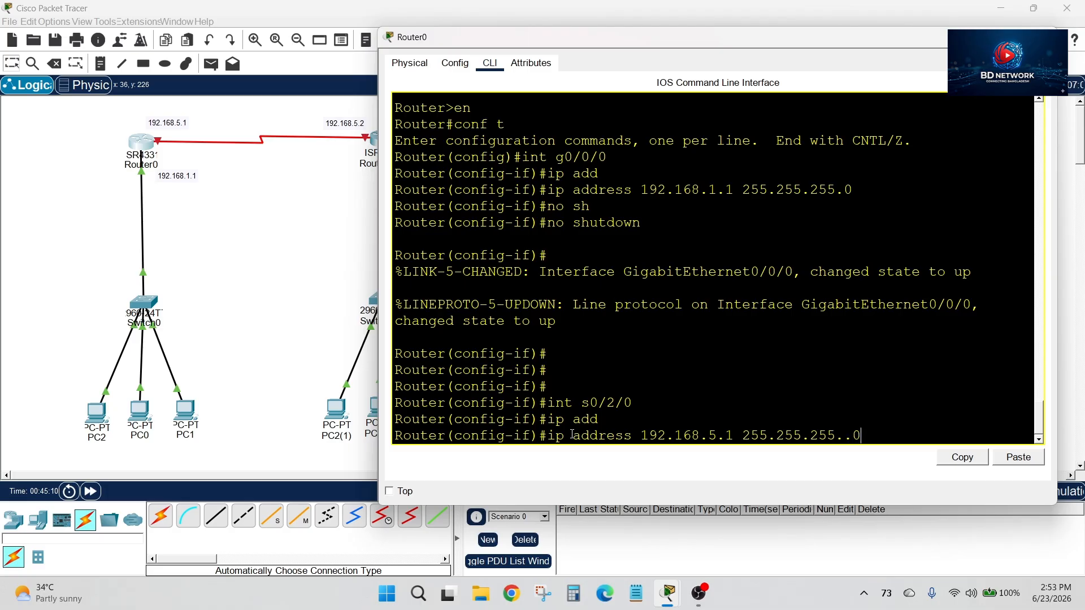
type("..0")
key("BackSpace")
key("BackSpace")
type("0")
key("Return")
Enable Router0's s0/2/0 interface with no shutdown and return to the interface prompt
type("mno+")
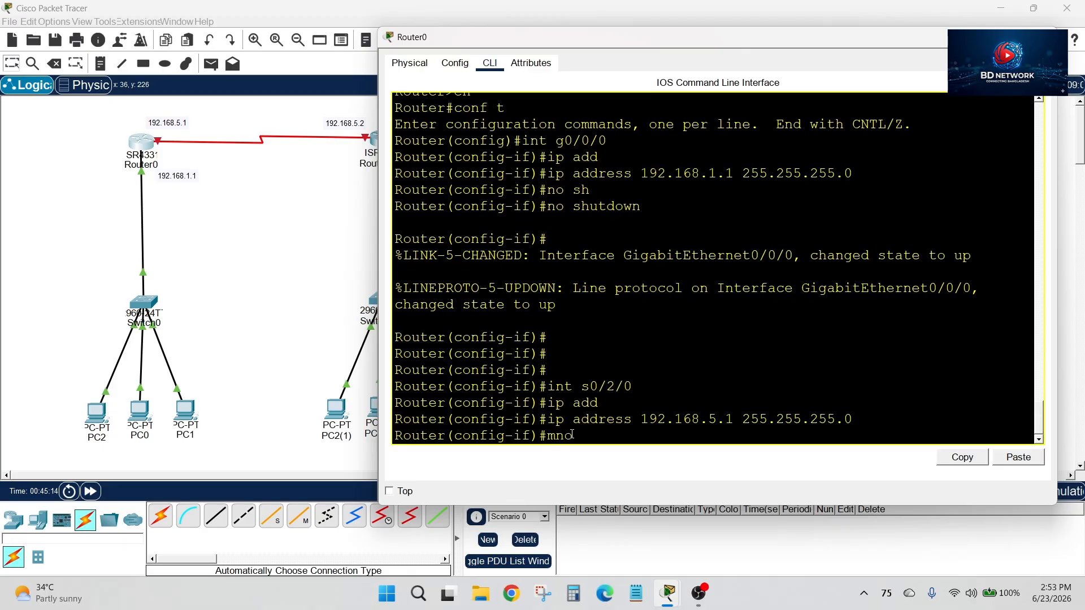
key("BackSpace")
key("BackSpace")
key("BackSpace")
type("no sh")
key("Tab")
key("Return")
key("Return")
key("Return")
key("Return")
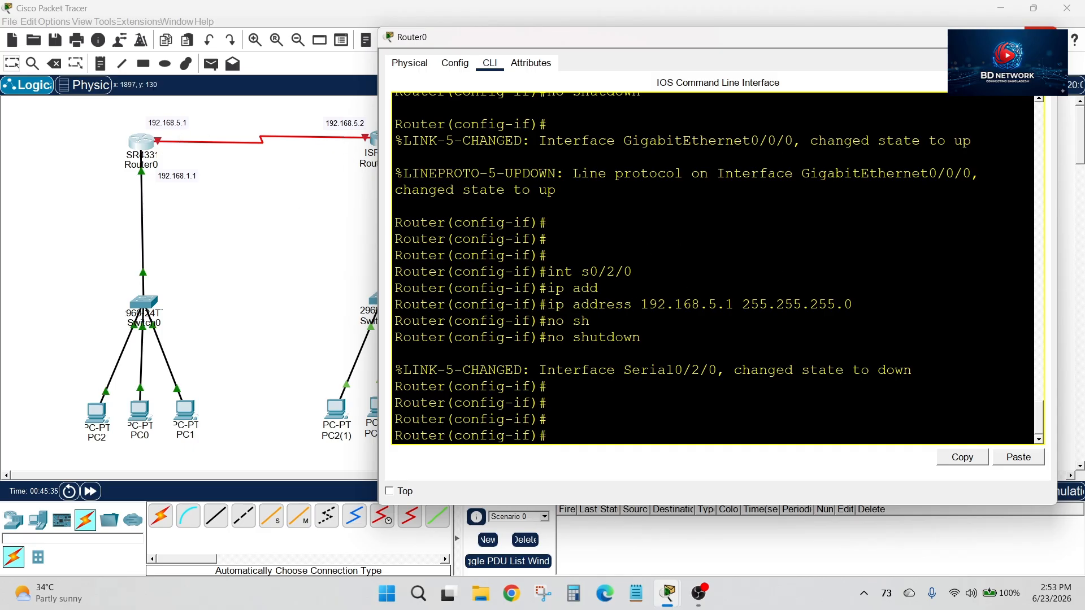
Nudge the 192.168.2.1 label closer to Router0(1) and reattach the serial cable from Router0 to Router0(1)'s Serial0/2/0
left_click(1040, 38)
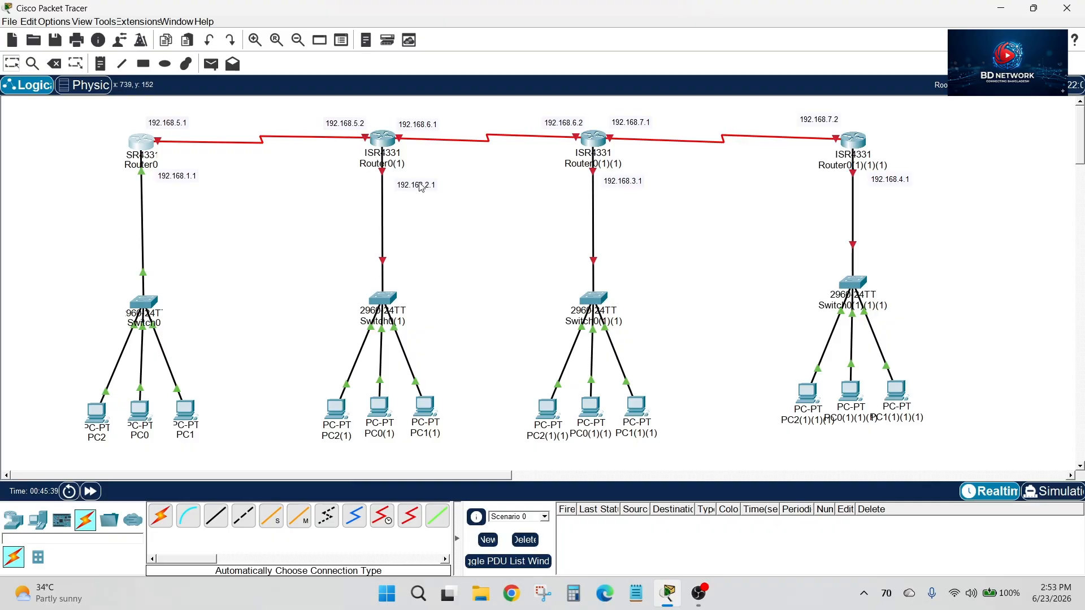
left_click_drag(420, 183, 417, 179)
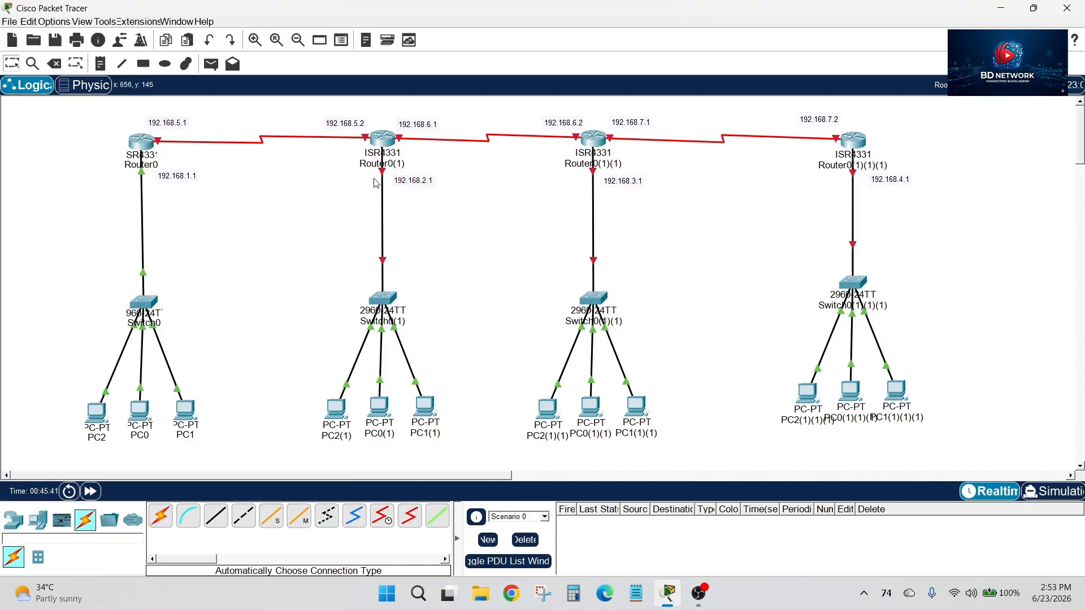
mouse_move(384, 179)
mouse_move(367, 140)
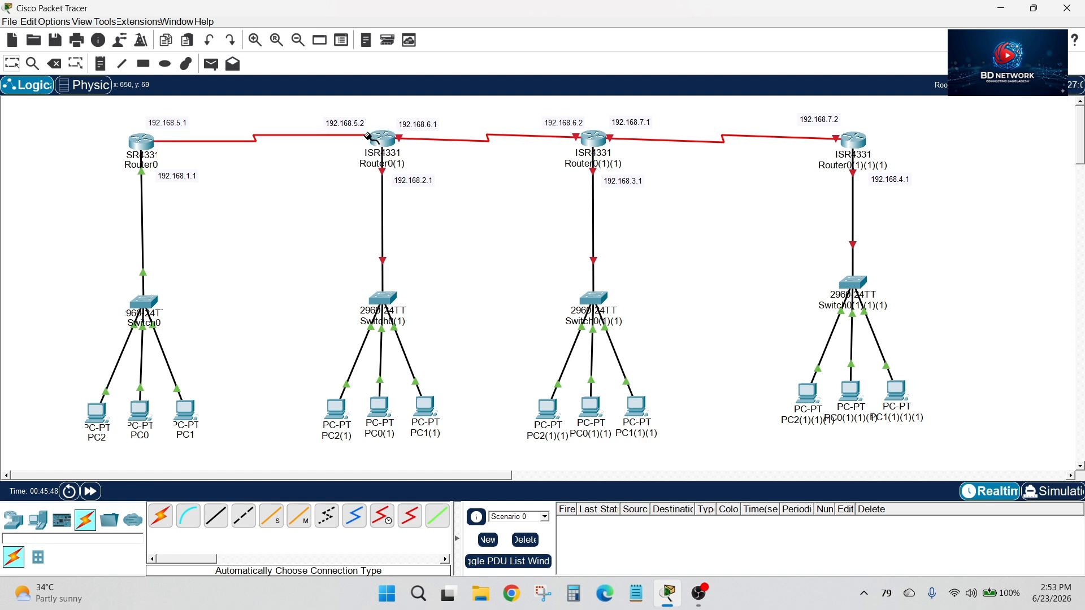
left_click(377, 139)
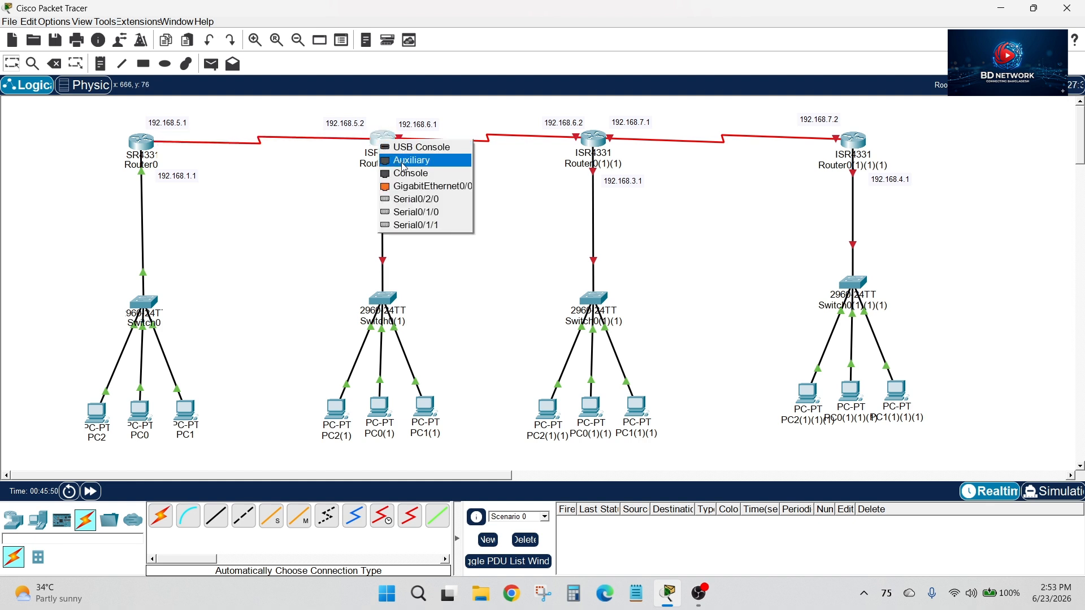
left_click(428, 199)
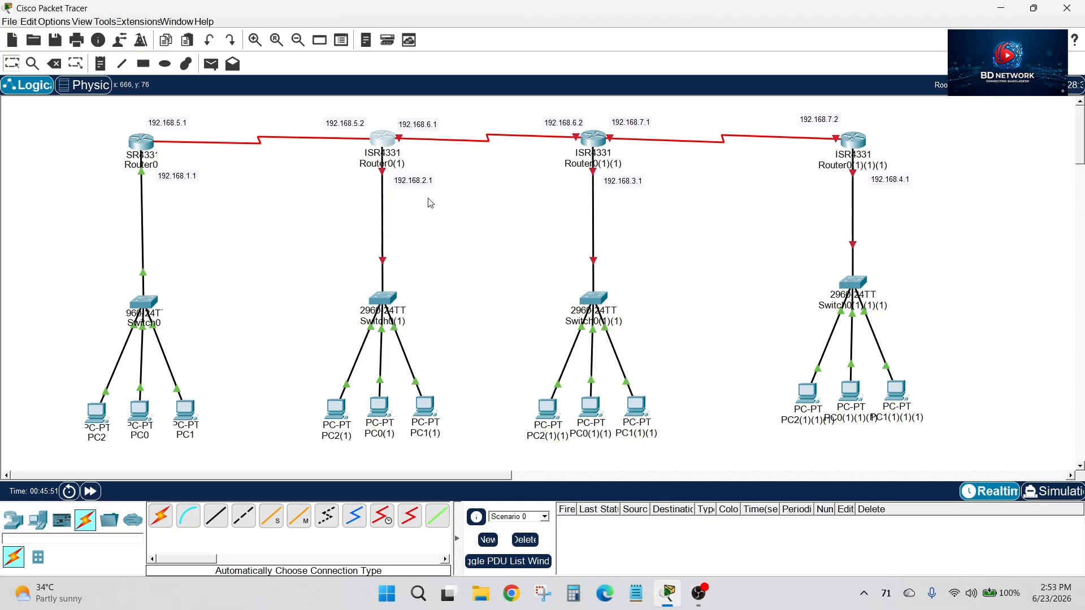
Open Router0(1)'s command line beside the topology and answer no to the initial configuration dialog
left_click(382, 141)
left_click_drag(401, 53, 616, 61)
left_click(530, 84)
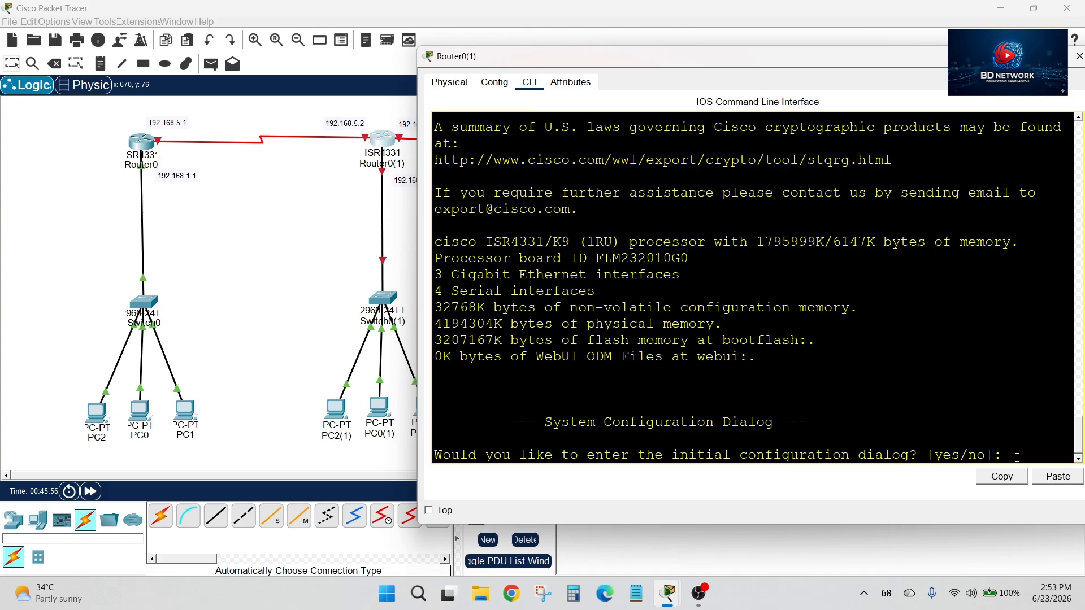
type("no")
key("Return")
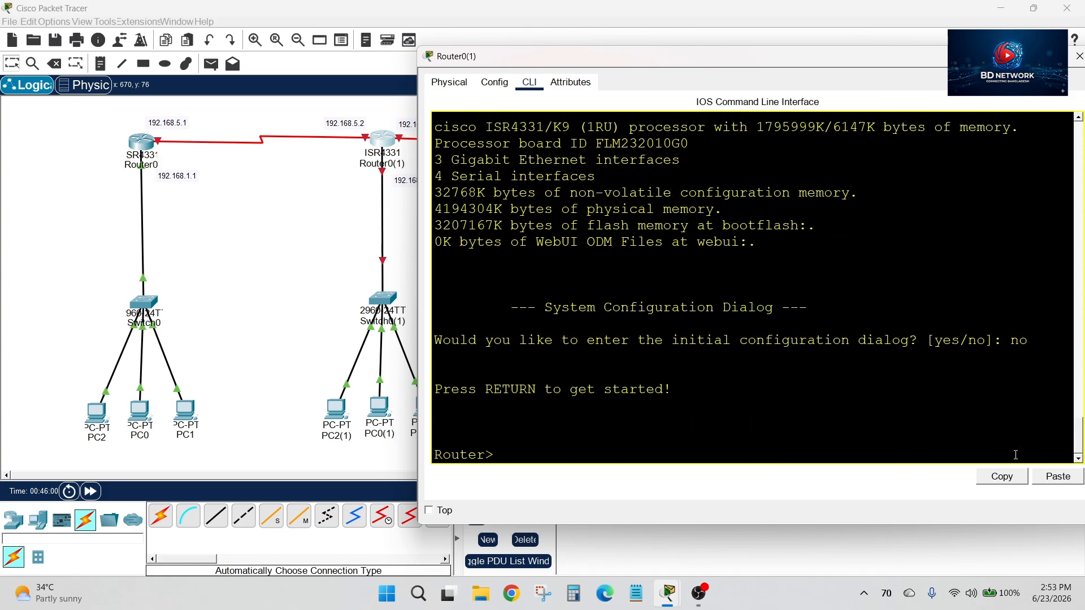
Enter privileged mode and global configuration mode on Router0(1) with en and conf t
type("en")
key("Return")
type("con")
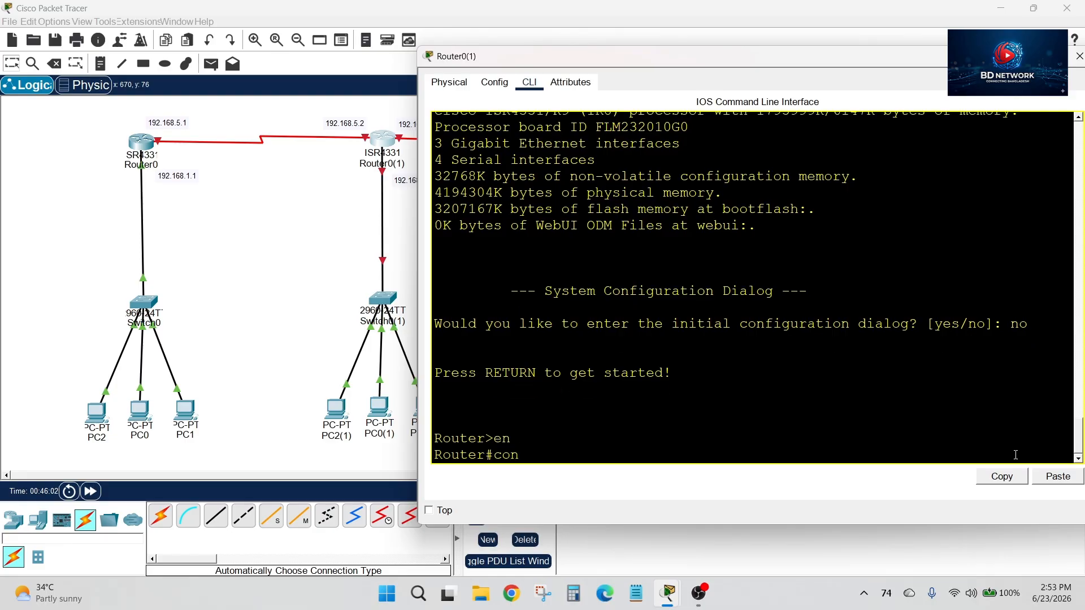
type("f t")
key("Return")
Check Router0(1)'s serial port name on the topology and enter interface s0/2/0 configuration
type("int s")
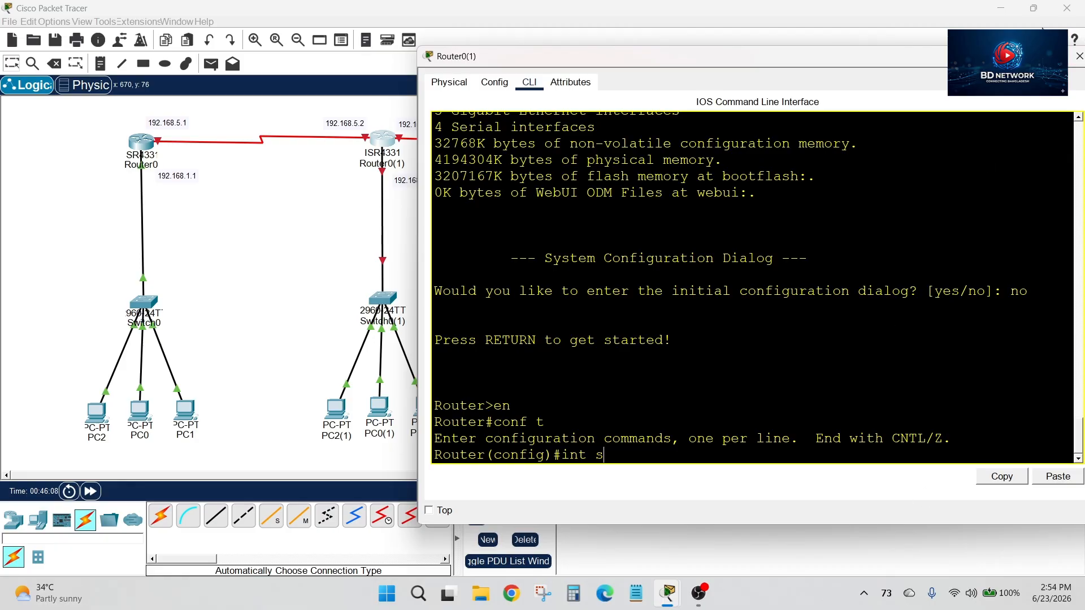
left_click(1079, 56)
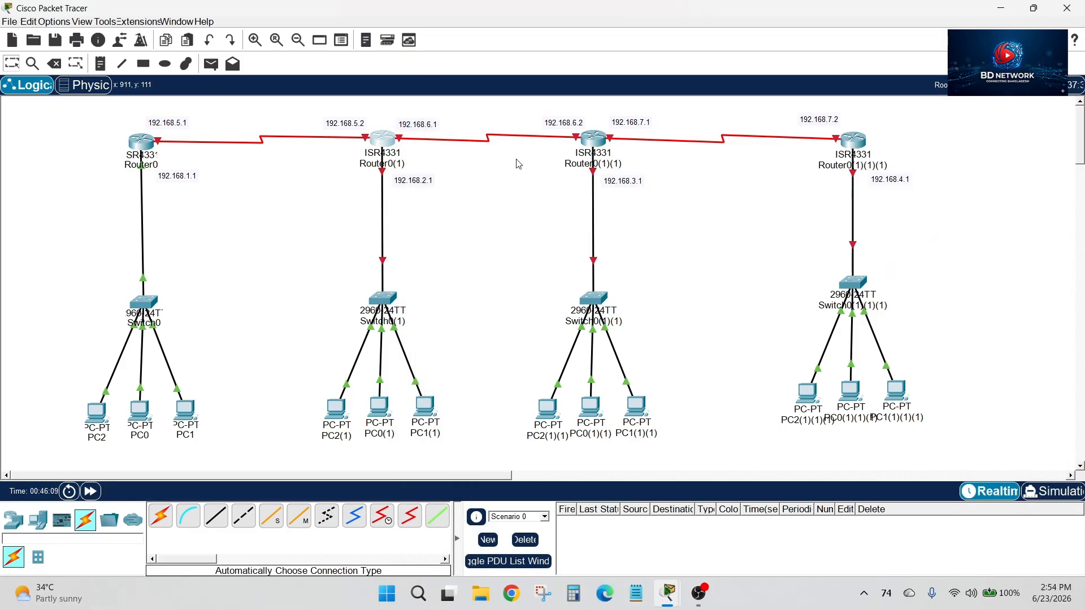
left_click(380, 144)
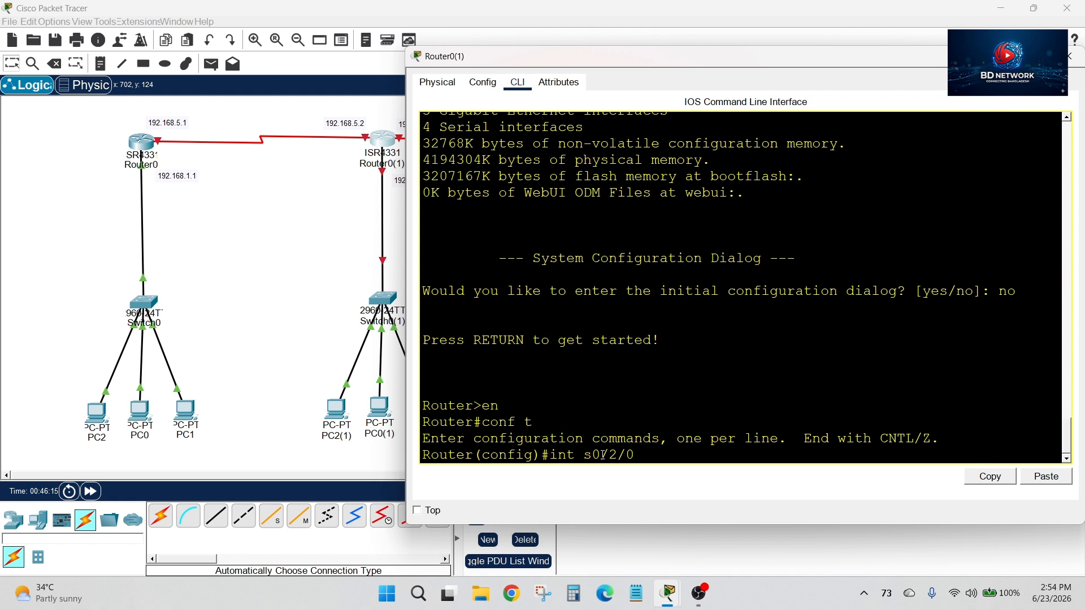
key("Return")
Assign IP address 192.168.5.2 with mask 255.255.255.0 to Router0(1)'s s0/2/0 interface
type("ip a")
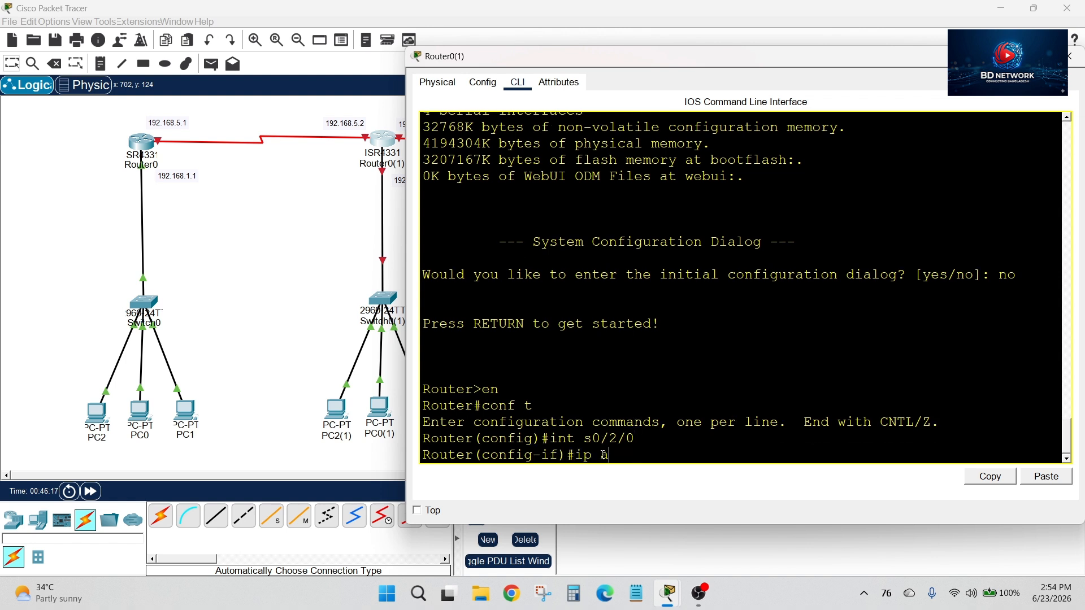
type("dd")
key("Tab")
type("192.16")
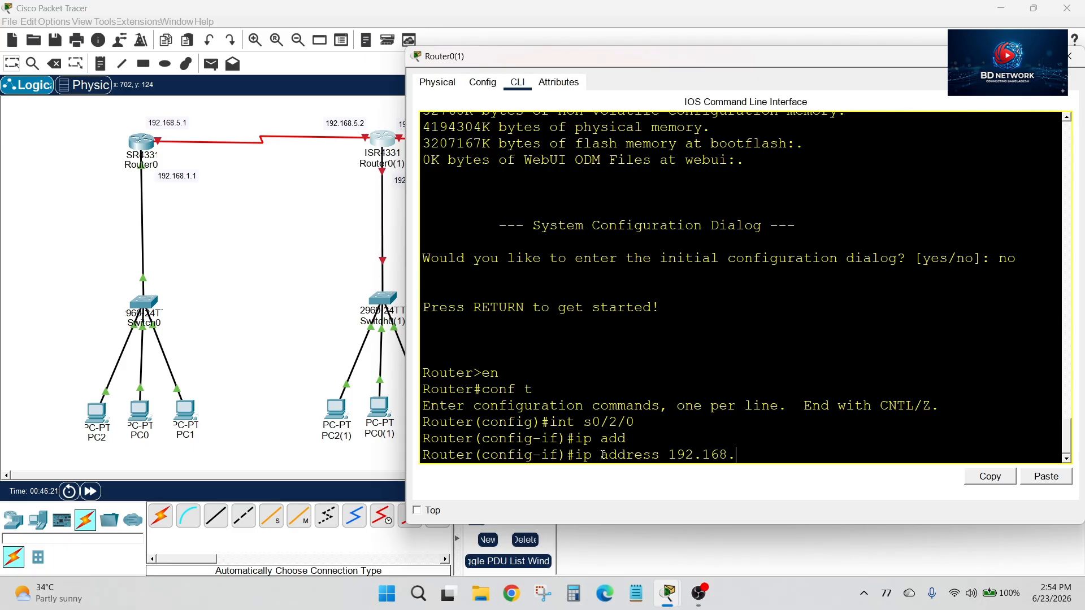
type("8.5.2 255.255.255.0")
key("Return")
Enable Router0(1)'s s0/2/0 interface with no shutdown
type("no ")
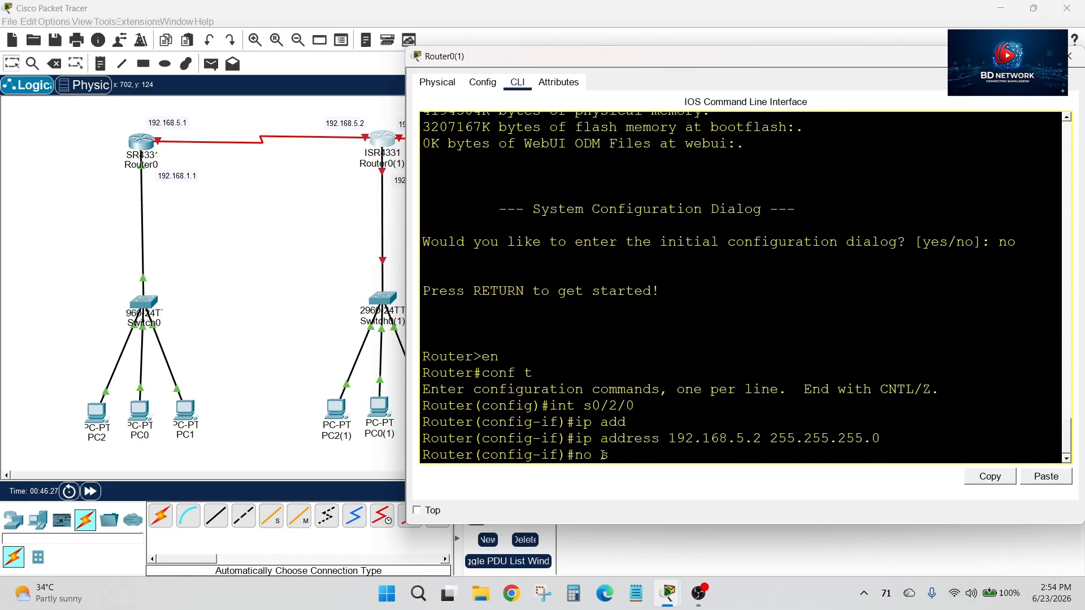
type("sh")
key("Tab")
key("Return")
key("Return")
key("Return")
key("Return")
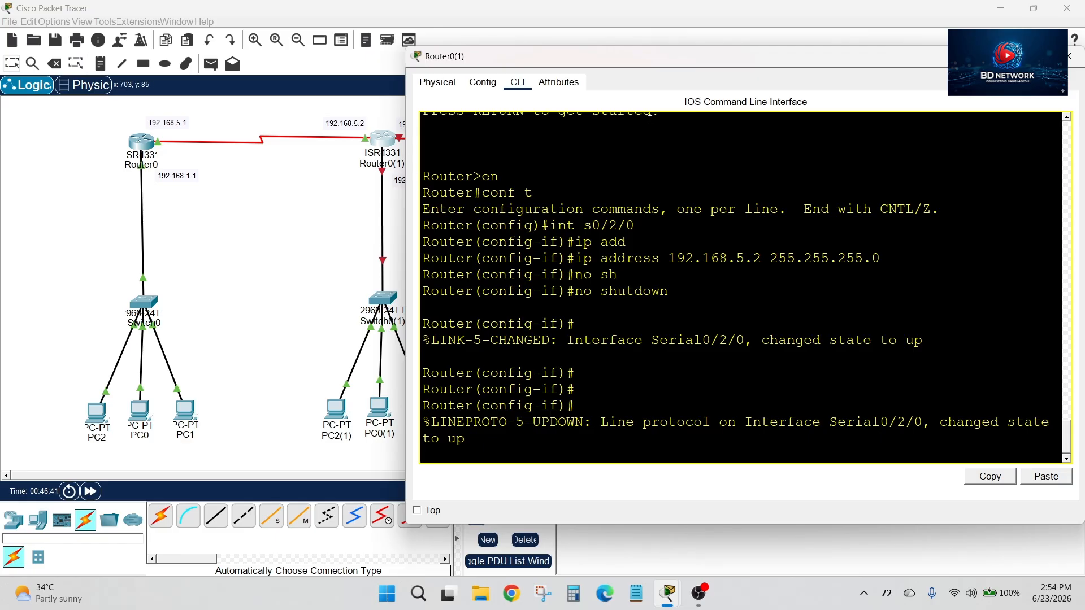
Check Router0(1)'s LAN address label and assign IP address 192.168.2.1 with mask 255.255.255.0 to its g0/0/0 interface
left_click_drag(699, 65, 753, 67)
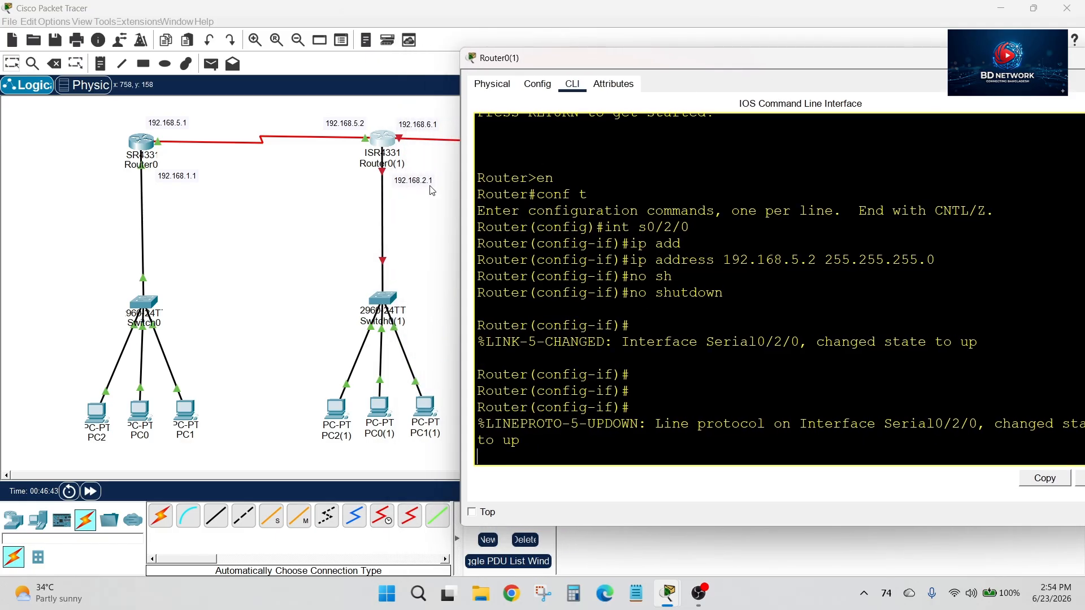
key("Return")
key("Return")
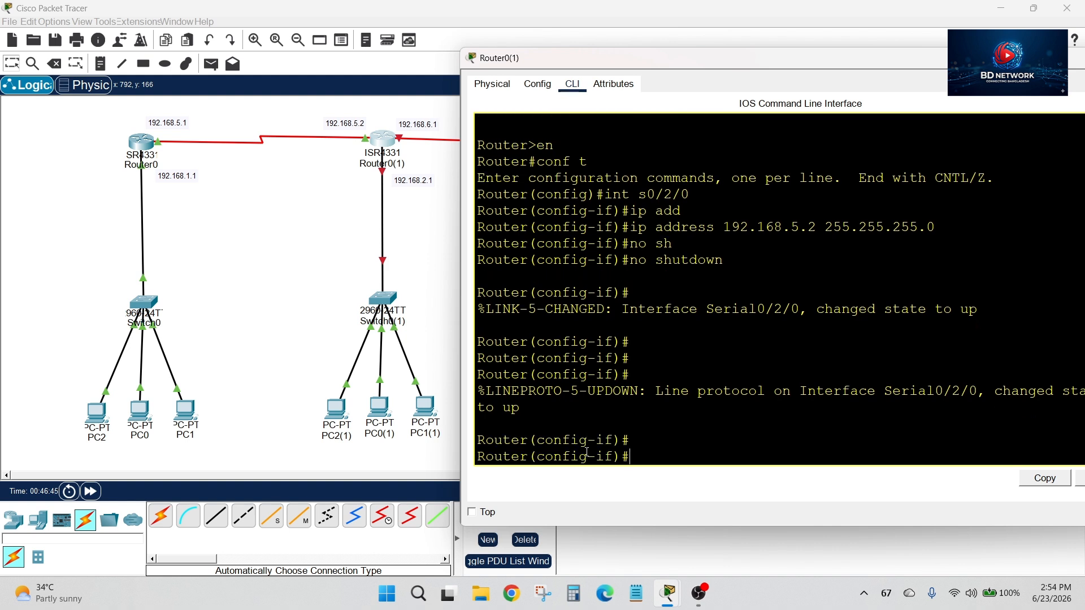
type("in")
type("t g0/0/0")
key("Return")
type("ip add")
key("Tab")
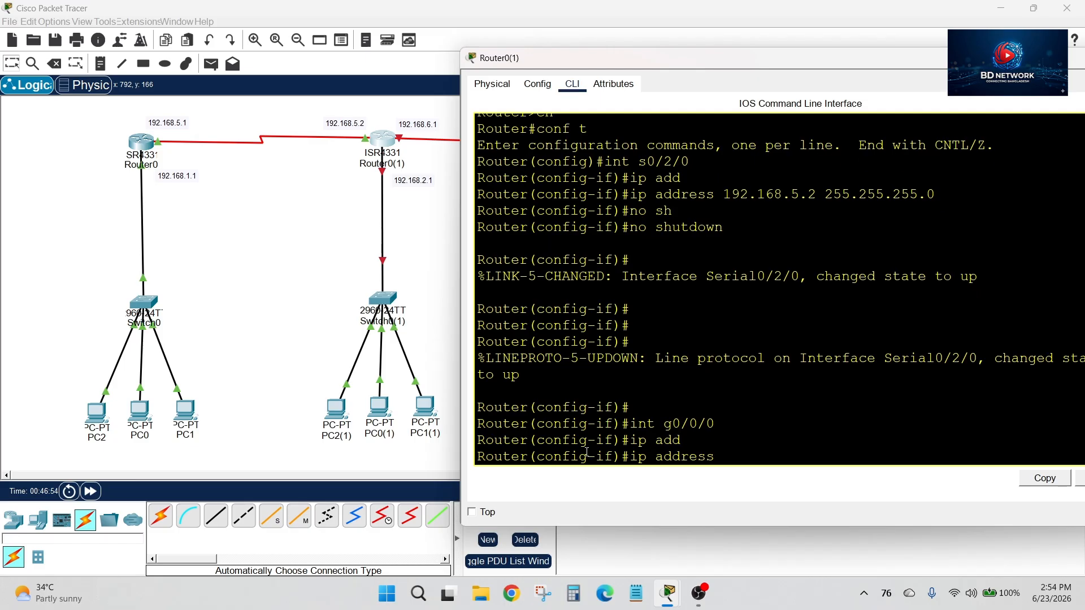
type("192.168.2.1 255.255")
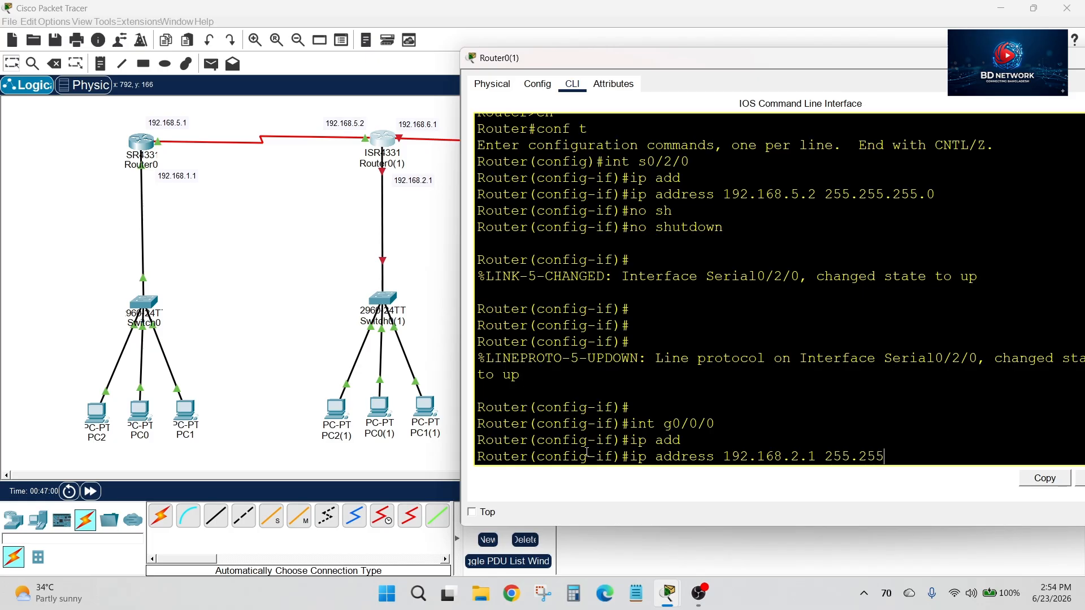
type(".255.0")
key("Return")
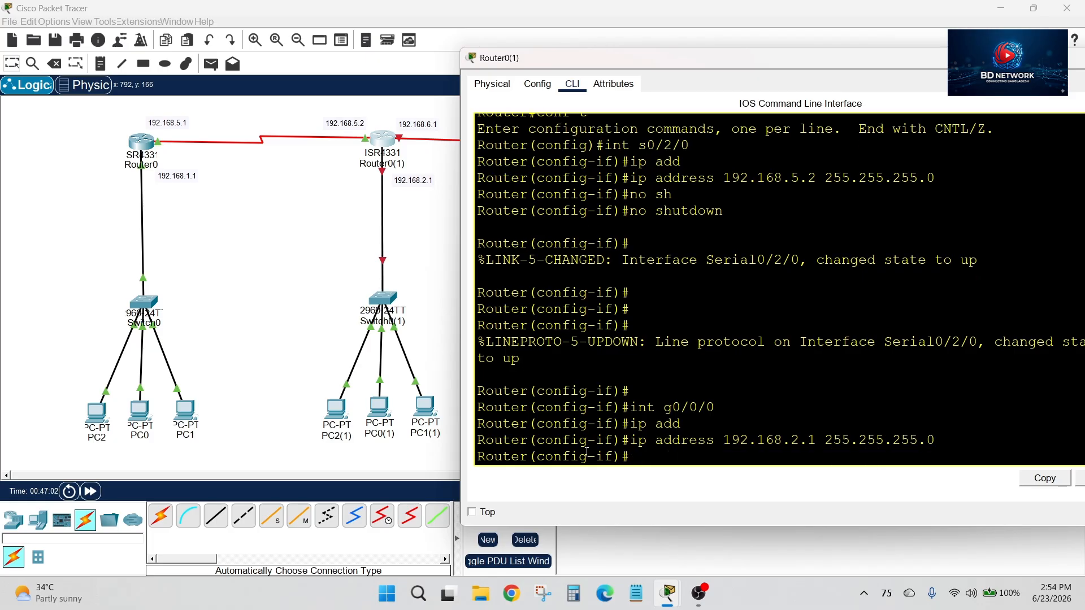
Enable Router0(1)'s g0/0/0 interface with no shutdown
type("no sh")
key("Tab")
key("Return")
key("Return")
key("Return")
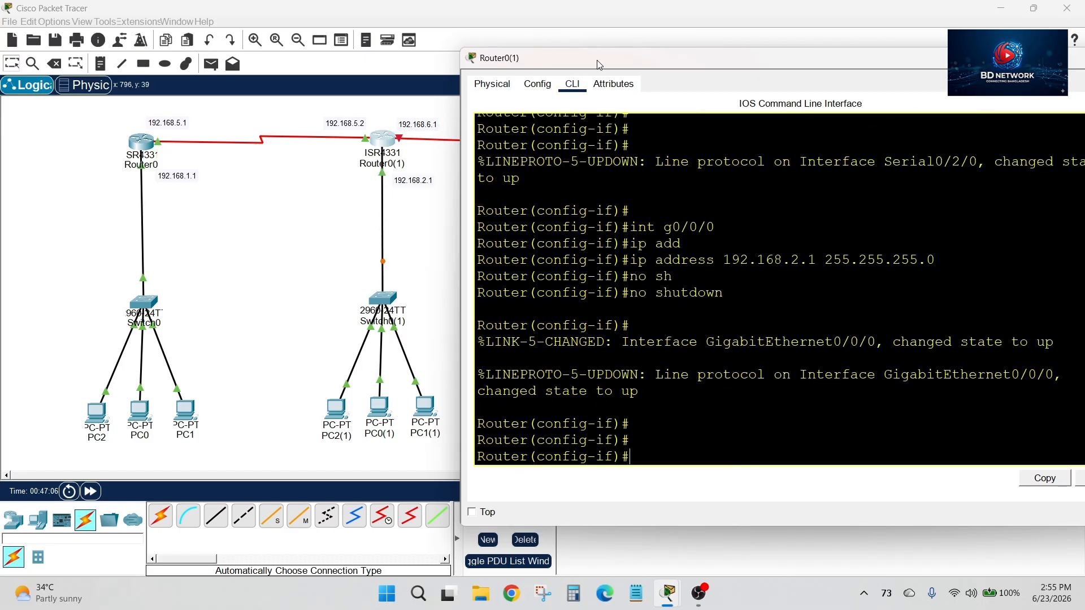
Check Router0(1)'s port name on the link to Router0(1)(1) and enter interface s0/2/1 configuration
left_click_drag(598, 59, 681, 46)
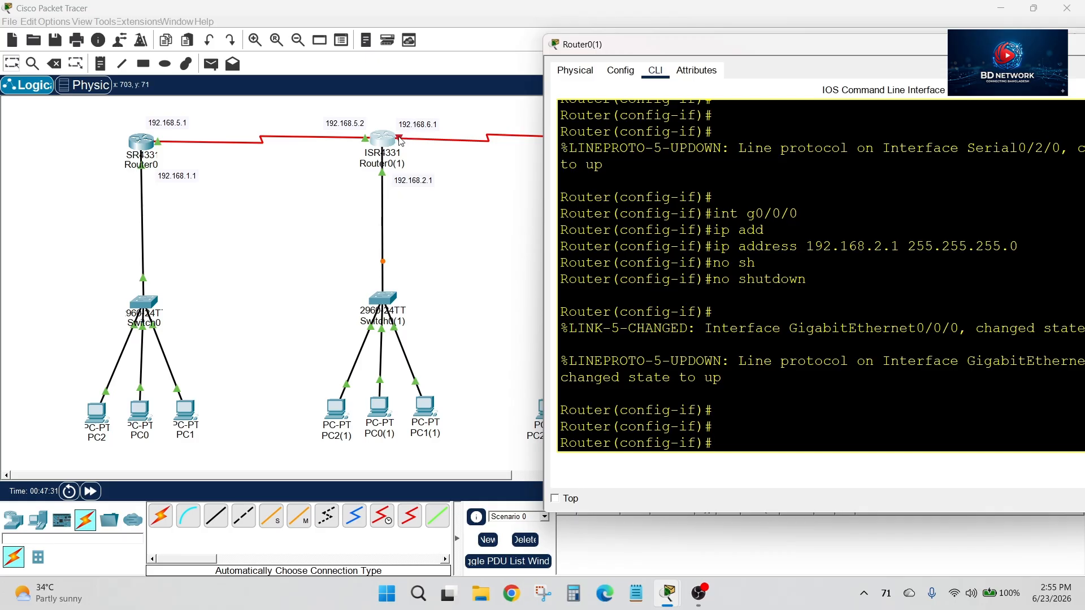
left_click_drag(1066, 51, 915, 82)
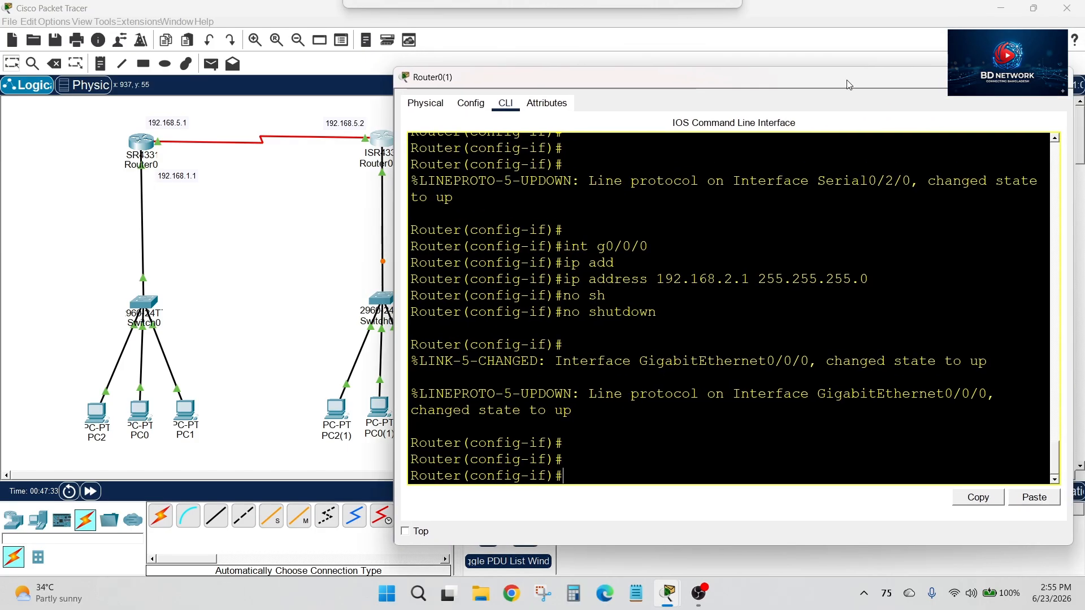
left_click(1055, 76)
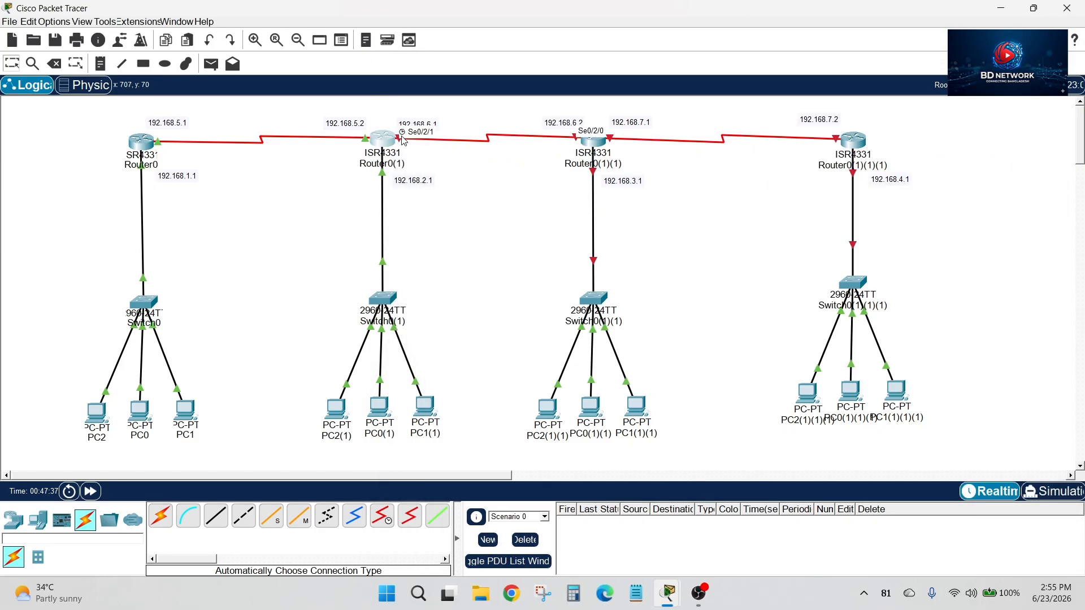
left_click(383, 139)
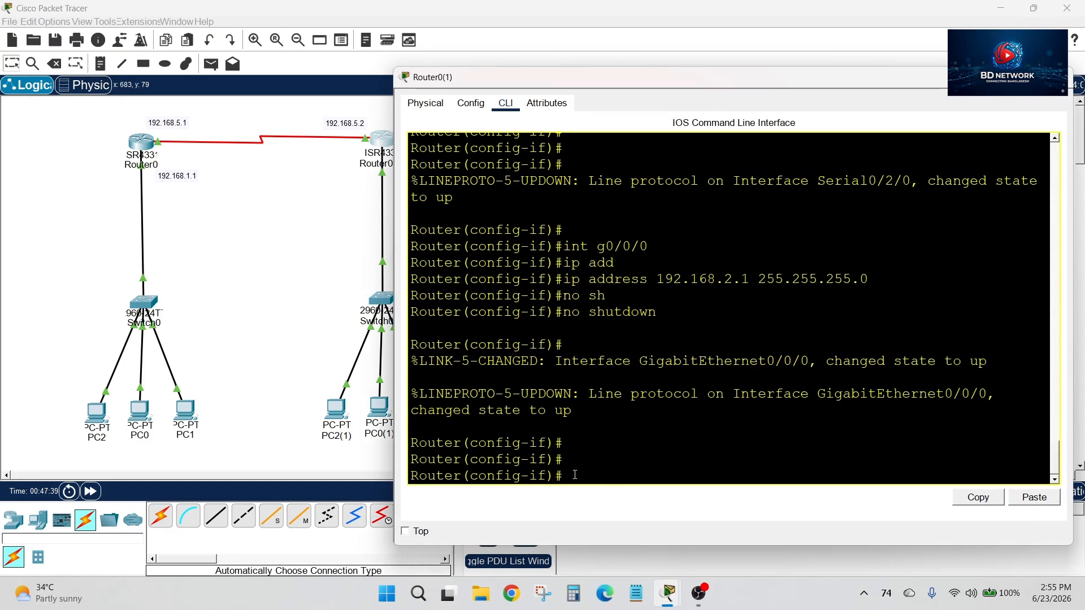
type("int s0/2")
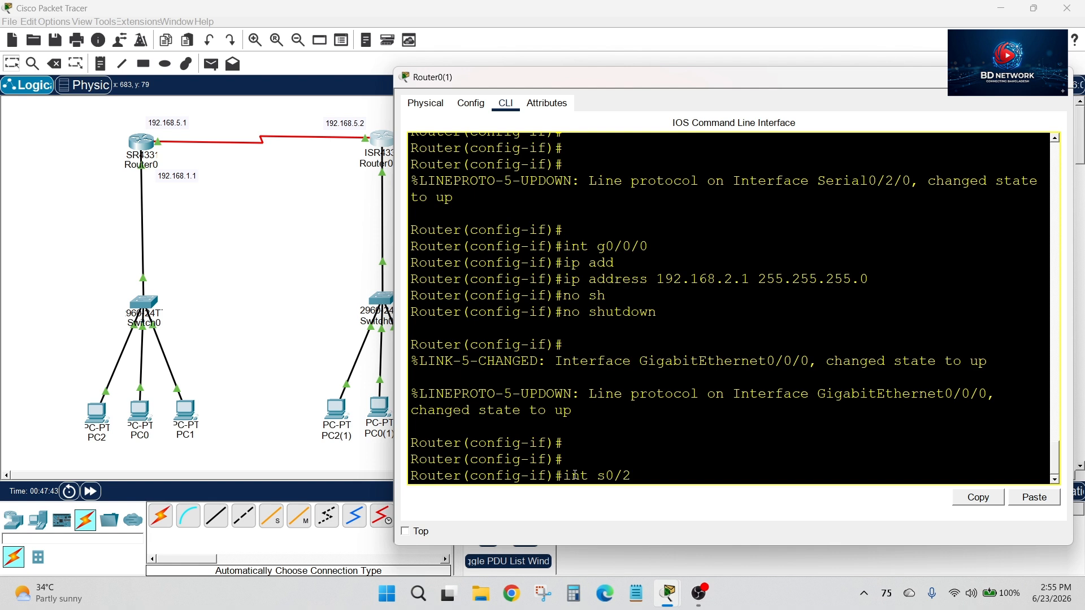
type("/1")
key("Return")
Assign IP address 192.168.6.1 with mask 255.255.255.0 to Router0(1)'s s0/2/1 interface
type("ip")
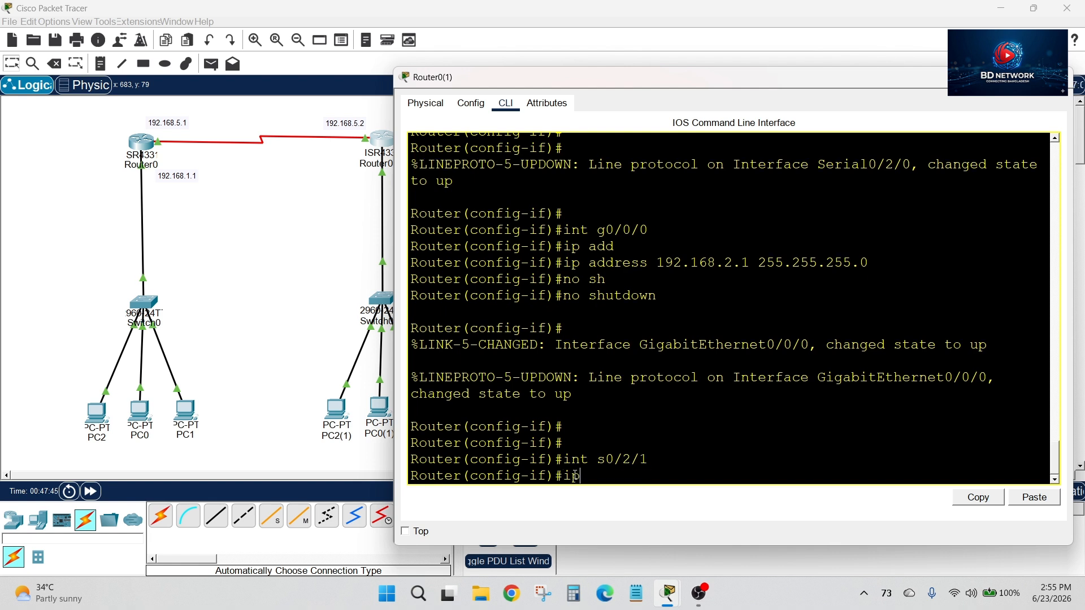
type(" add")
key("Tab")
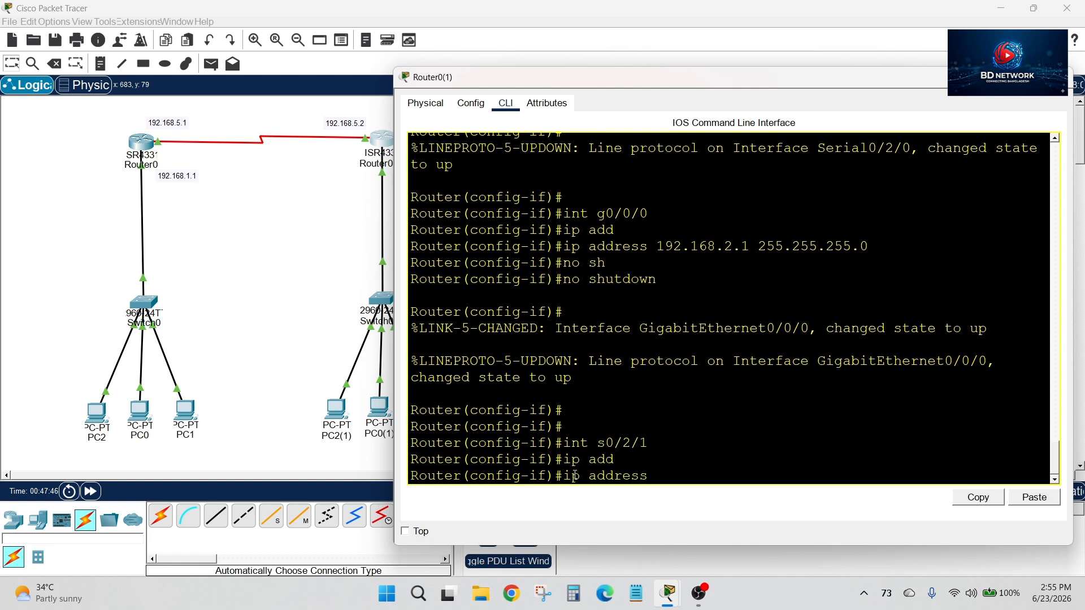
left_click_drag(630, 77, 591, 77)
type("192.168")
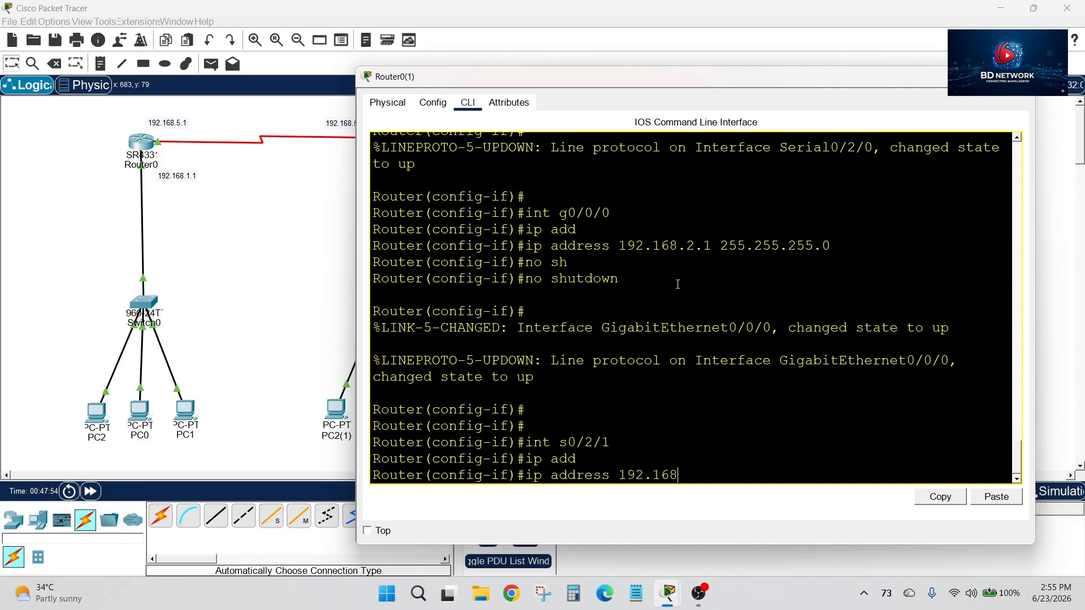
type(".6.1 255.255.255.0")
key("Return")
Enable Router0(1)'s s0/2/1 interface with no shutdown
type("no s")
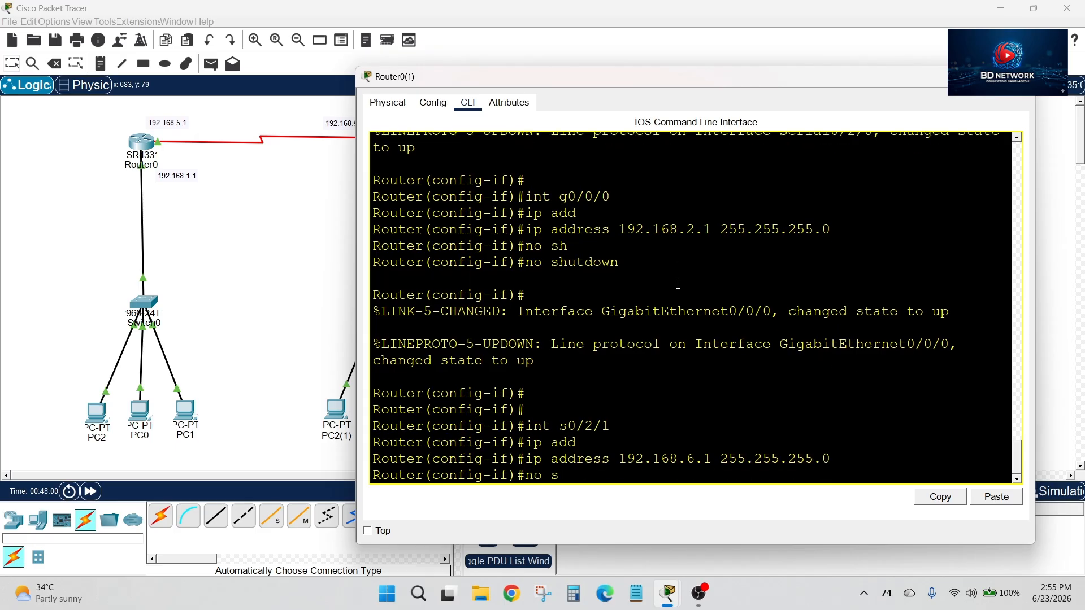
type("h")
key("Tab")
key("Return")
key("Return")
key("Return")
key("Return")
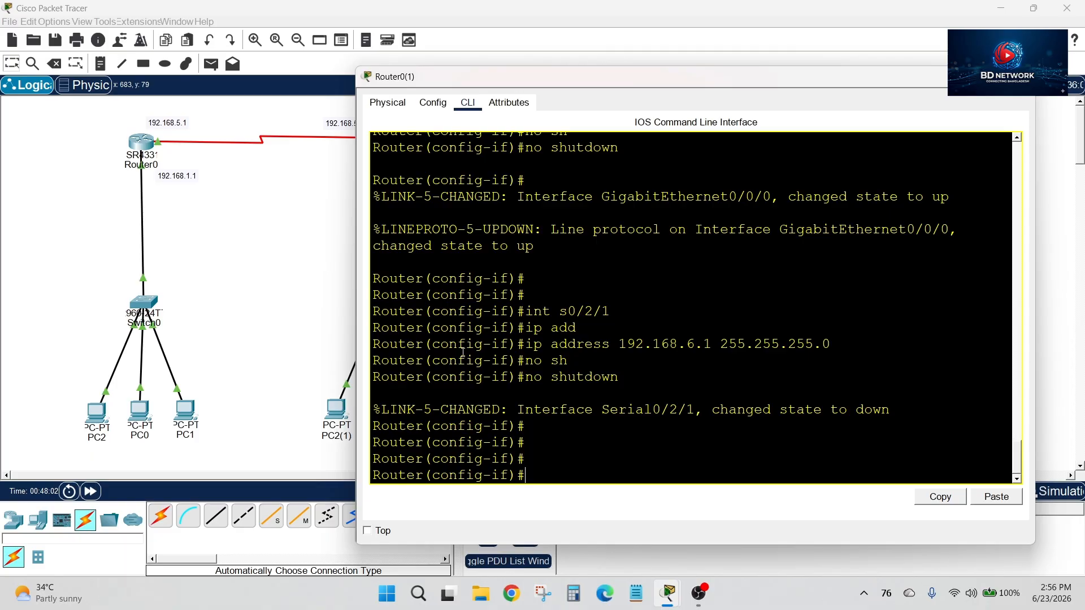
Examine the router links and address labels on the topology, including the port between Router0(1)(1) and its switch
left_click_drag(571, 85, 509, 261)
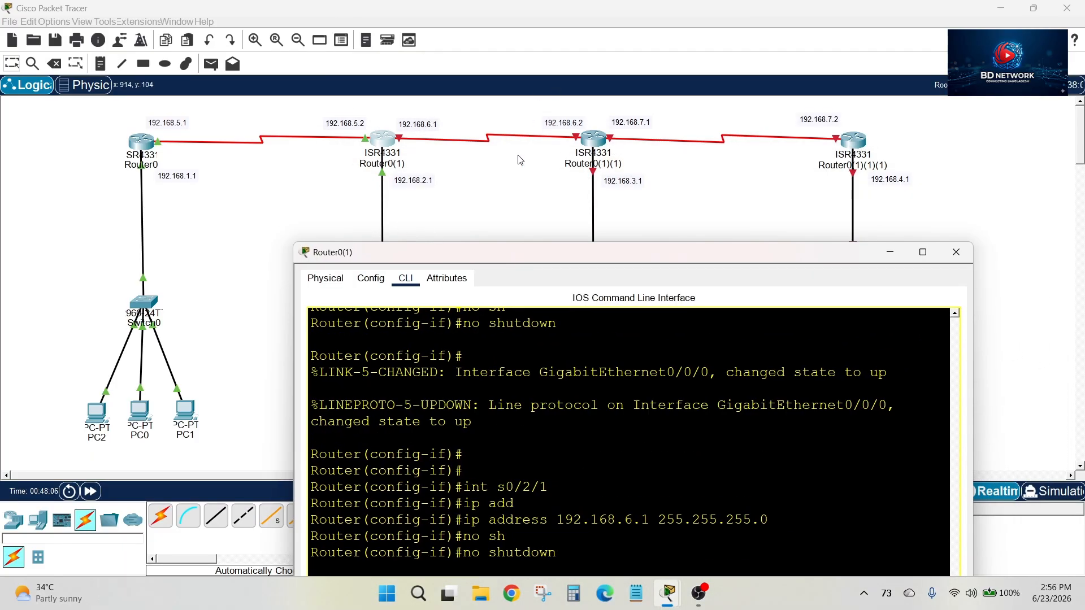
left_click_drag(608, 255, 593, 182)
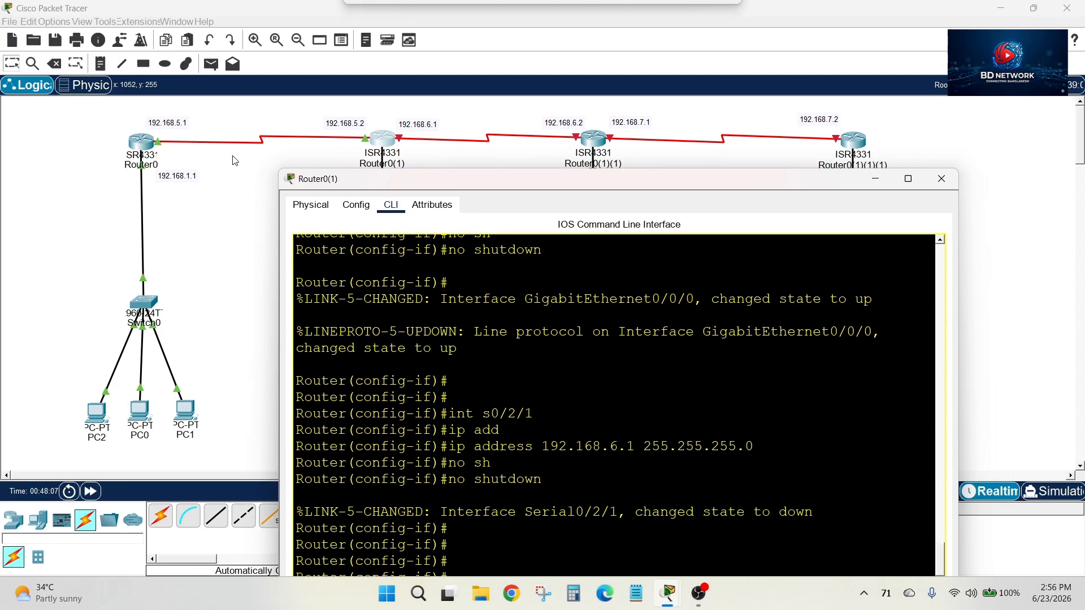
left_click_drag(515, 188, 474, 205)
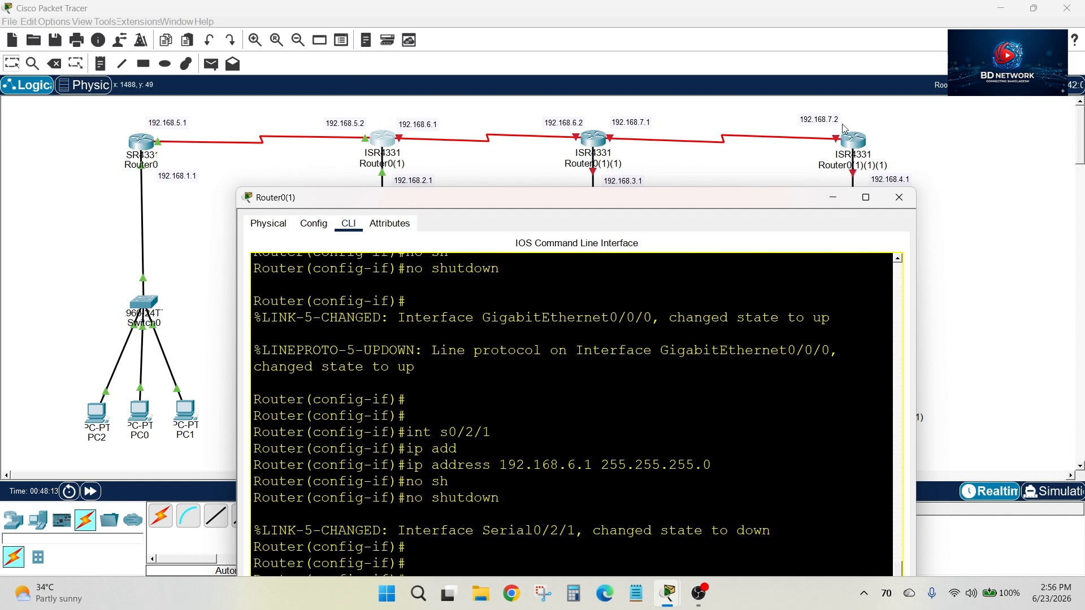
left_click(837, 196)
left_click(591, 139)
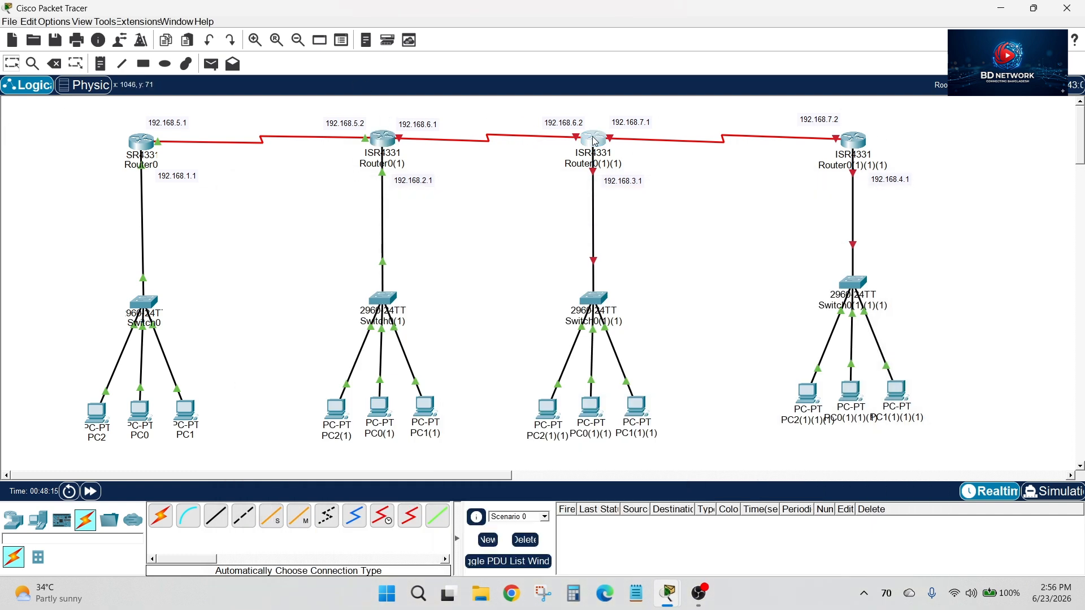
left_click_drag(478, 58, 387, 123)
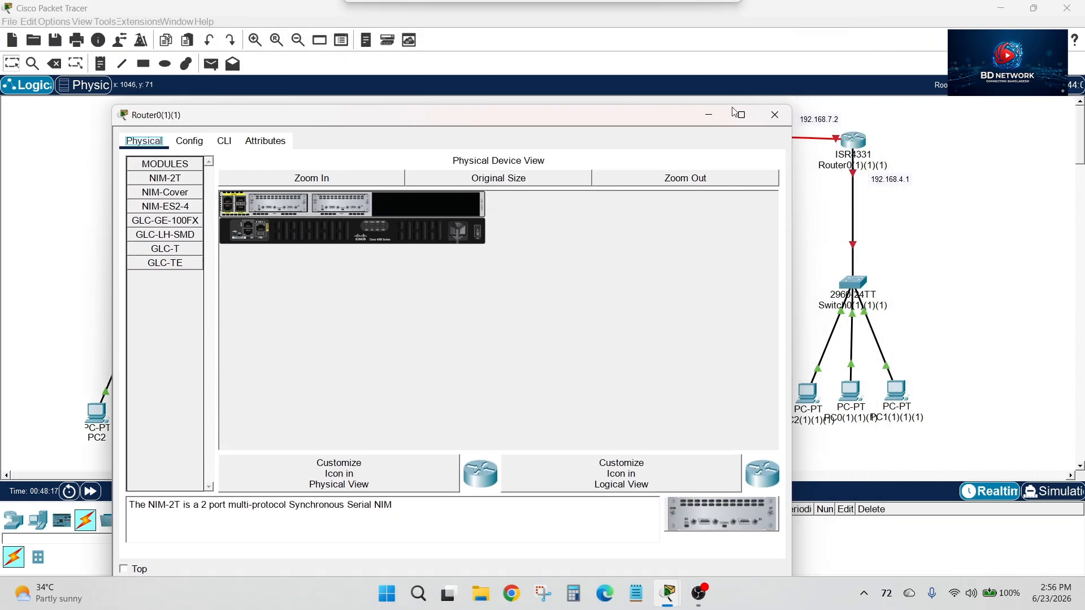
left_click(718, 115)
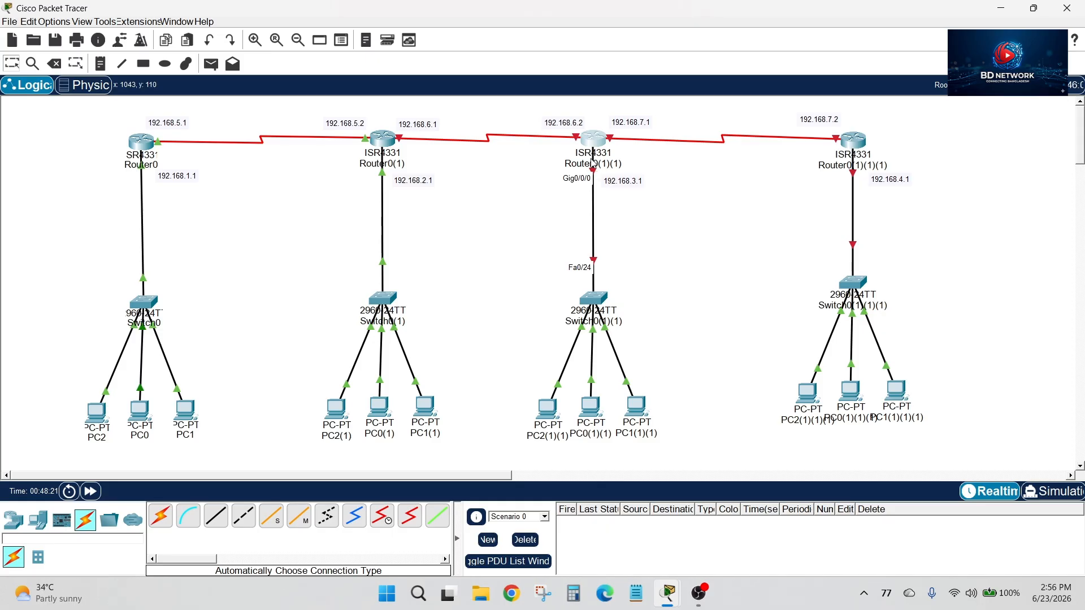
Open Router0(1)(1)'s command line, decline the initial configuration dialog, and enter global configuration mode with en and conf t
left_click(596, 139)
key("n")
key("Return")
key("Return")
key("Return")
type("en")
key("Return")
type("conf t")
Assign IP address 192.168.3.1 with mask 255.255.255.0 to Router0(1)(1)'s g0/0/0 interface
key("Return")
type("int g0/0/0")
key("Return")
type("ip add")
key("Tab")
type("192.168.3.1")
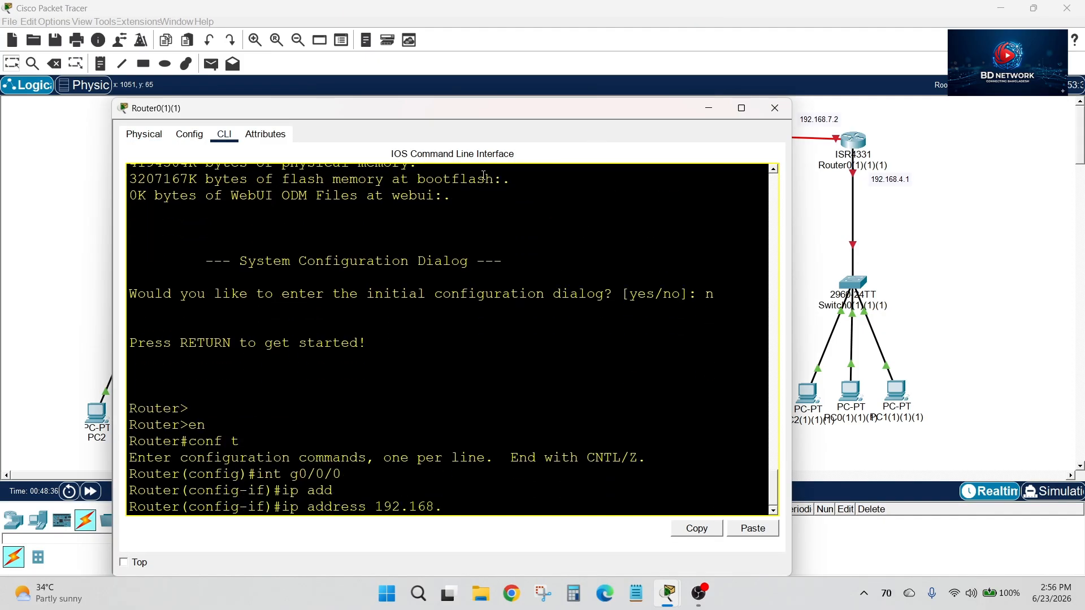
left_click_drag(703, 115, 762, 100)
type("255.255.255.0")
Enable Router0(1)(1)'s g0/0/0 interface with no shutdown and return to the topology
key("Return")
type("no sh")
key("Tab")
Reopen Router0(1)(1)'s command line and assign IP address 192.168.6.2 with mask 255.255.255.0 to its s0/2/0 interface
key("Return")
key("Return")
key("Return")
key("Return")
left_click(767, 93)
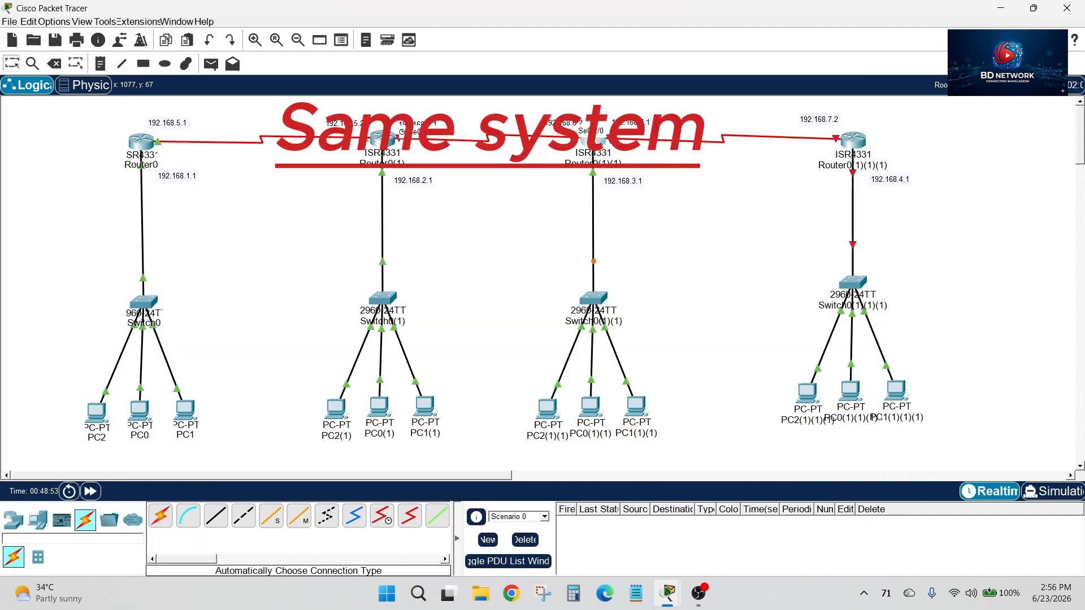
left_click(599, 142)
type("int s0/2/0")
key("Return")
type("ip add")
key("Tab")
type("192.168.6.2 255.255.255.0")
left_click_drag(599, 110, 599, 180)
Enable Router0(1)(1)'s s0/2/0 interface with no shutdown and return to the topology
key("Return")
type("no sh")
key("Tab")
Reopen Router0(1)(1)'s command line and assign IP address 192.168.7.1 with mask 255.255.255.0 to its s0/2/1 interface
key("Return")
key("Return")
key("Return")
left_click(900, 179)
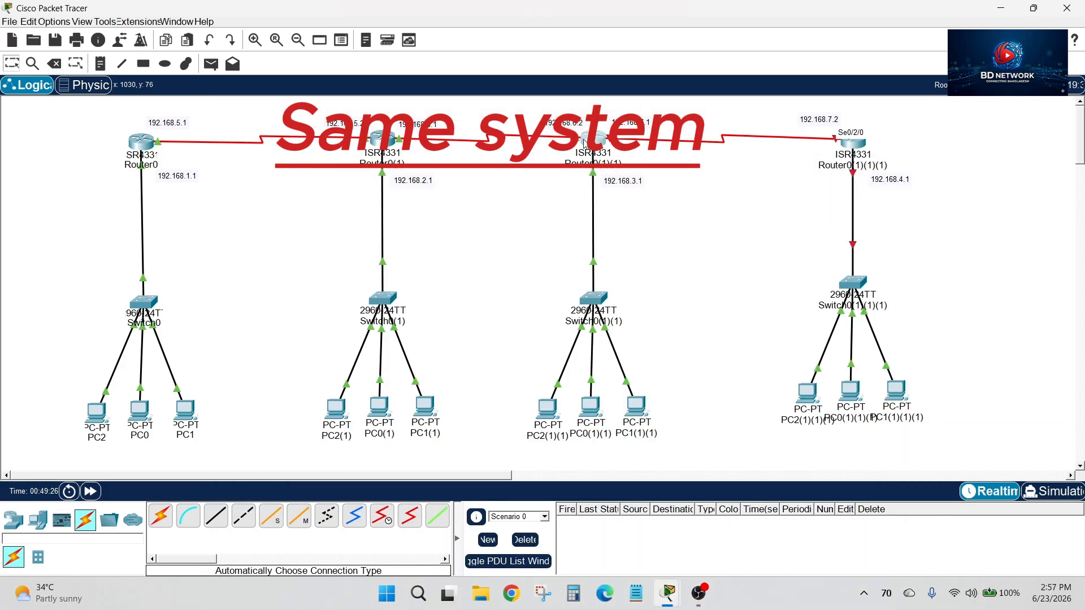
left_click(585, 143)
key("Return")
type("int s0/2/1")
key("Return")
type("ip add")
key("Tab")
type("192.168.7.1 255.255.255.0")
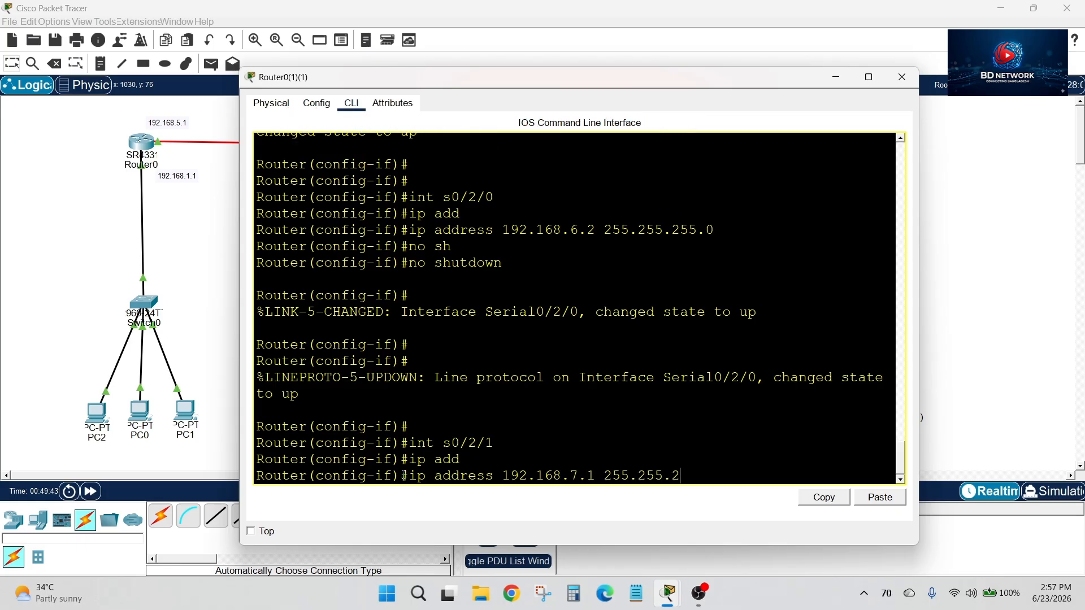
left_click_drag(644, 80, 619, 73)
Enable Router0(1)(1)'s s0/2/1 interface with no shutdown and return to the topology
key("Return")
type("no sh")
key("Tab")
Open Router0(1)(1)(1)'s command line, decline the initial configuration dialog, and enter global configuration mode with en and conf t
key("Return")
key("Return")
key("Return")
left_click(881, 73)
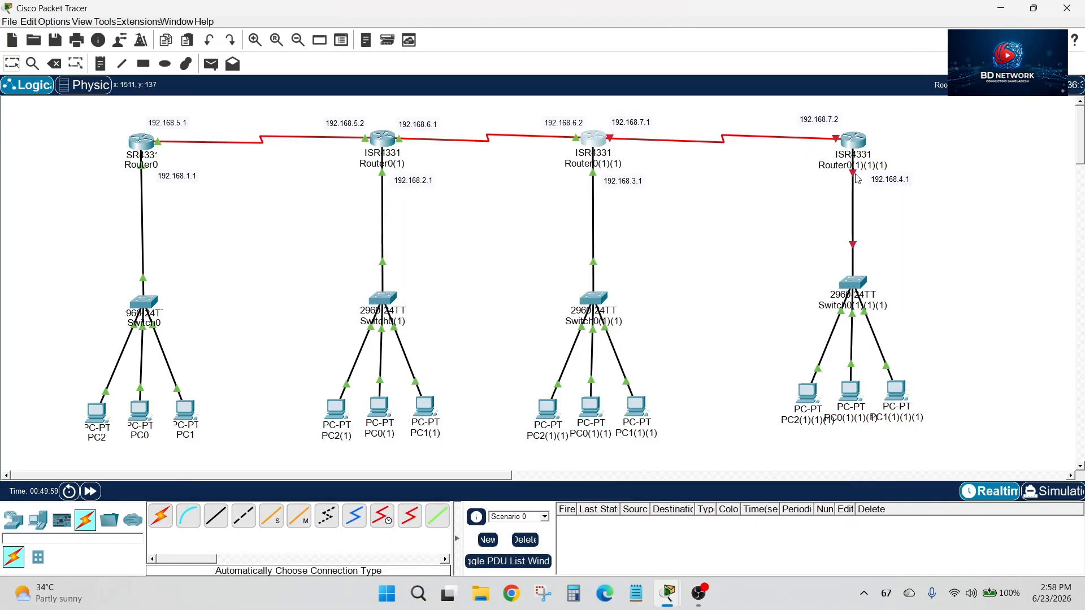
left_click(854, 141)
type("n")
key("Return")
key("Return")
type("en")
Assign IP address 192.168.4.1 with mask 255.255.255.0 to Router0(1)(1)(1)'s g0/0/0 interface
key("Return")
type("conf t")
key("Return")
type("int g0/0/0")
Enable Router0(1)(1)(1)'s g0/0/0 interface with no shutdown
key("Return")
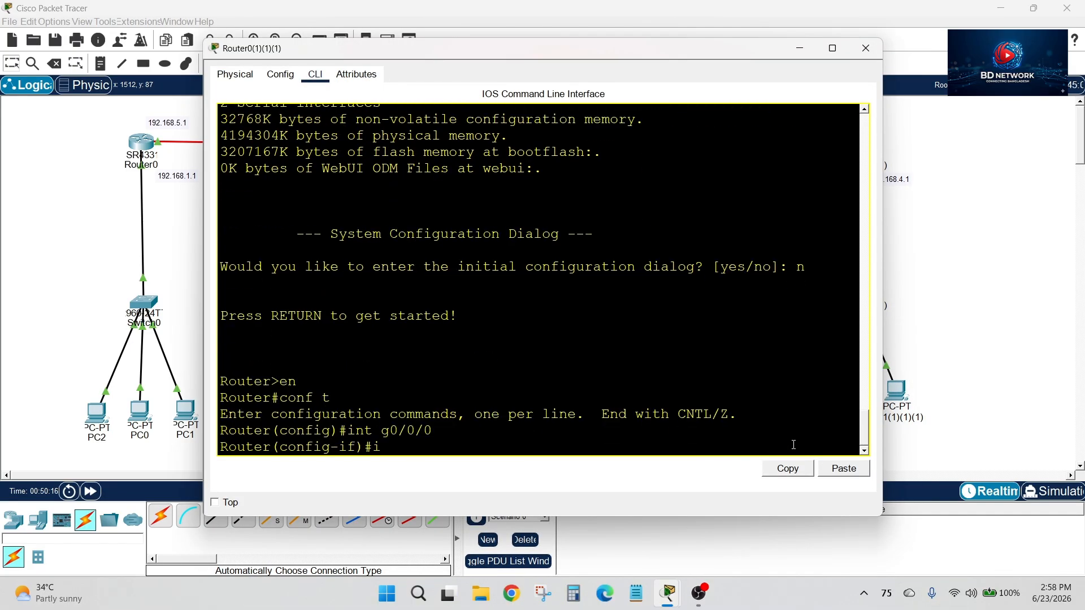
type("ip add")
key("Tab")
type("192.168.4.1 255.255.255.0")
Assign IP address 192.168.7.2 with mask 255.255.255.0 to Router0(1)(1)(1)'s s0/2/0 interface
key("Return")
type("no sh")
key("Tab")
key("Return")
key("Return")
key("Return")
type("int s0/2/0")
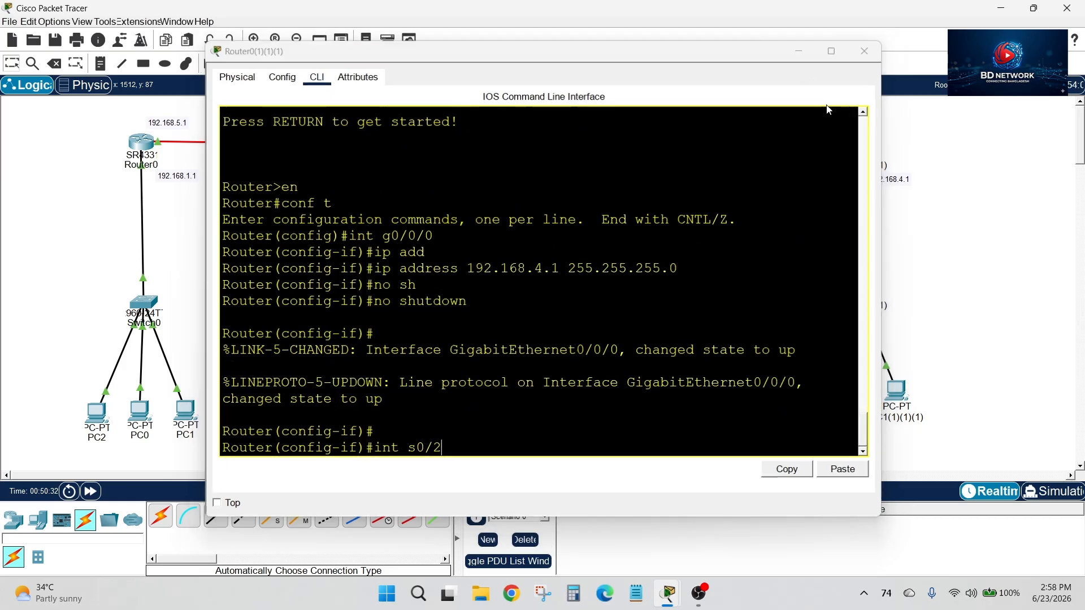
key("Return")
type("ip add")
key("Tab")
type("192.168.")
left_click_drag(721, 56, 696, 50)
type("7.2 255.255.255.0")
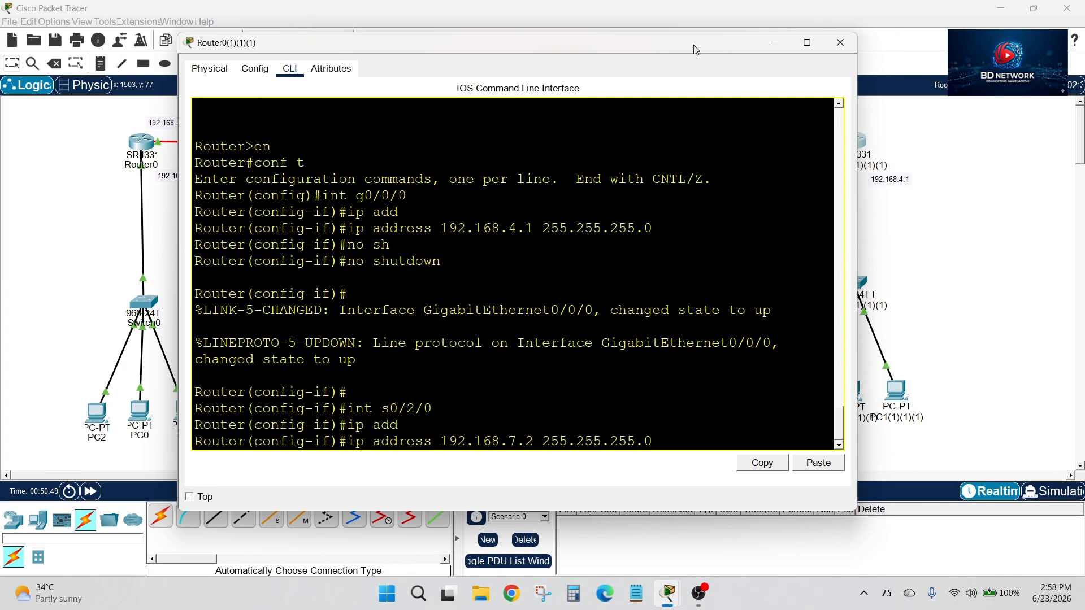
Enable Router0(1)(1)(1)'s s0/2/0 interface with no shutdown and close its window
key("Return")
type("no s")
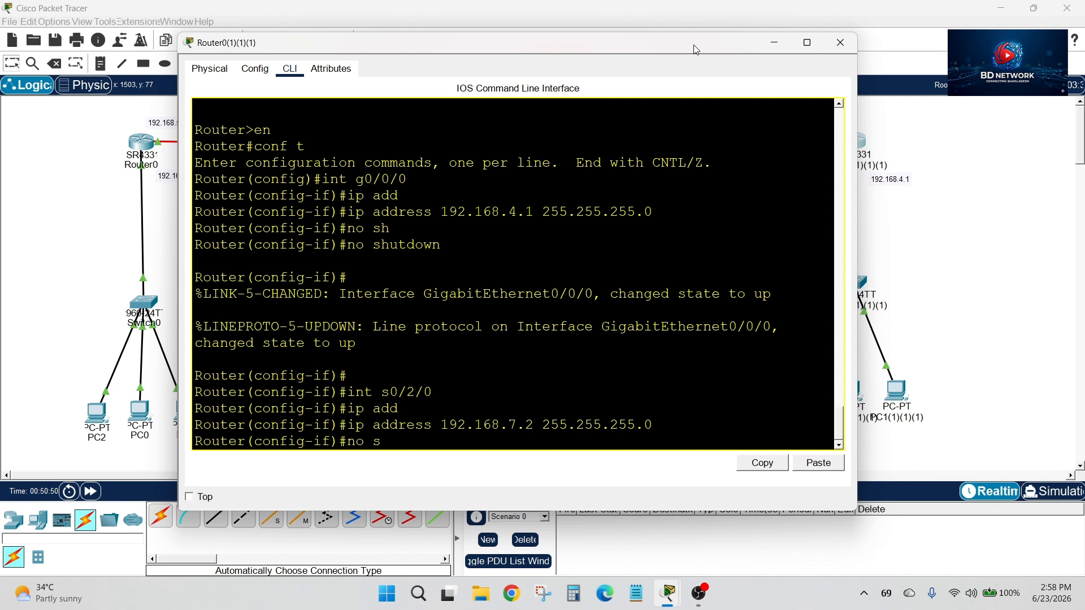
type("h")
key("Tab")
key("Return")
key("Return")
key("Return")
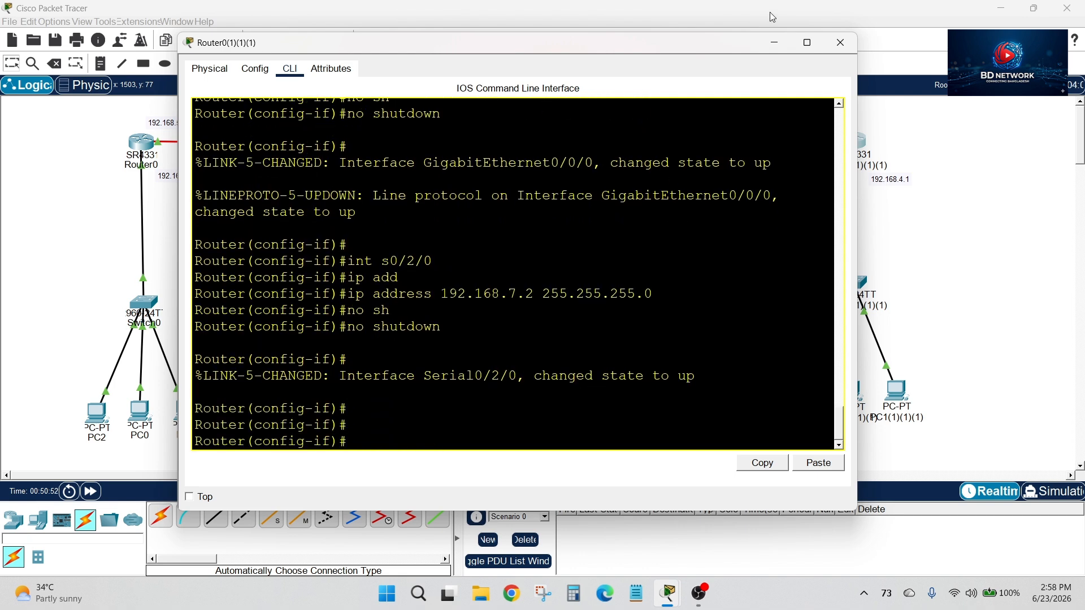
left_click(833, 47)
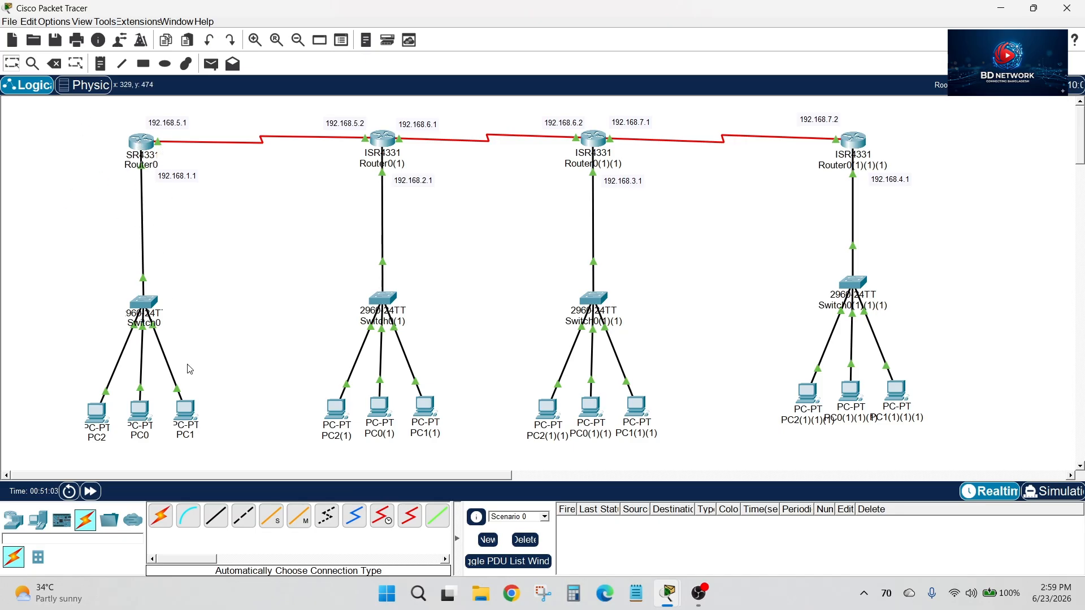
left_click_drag(83, 121, 221, 456)
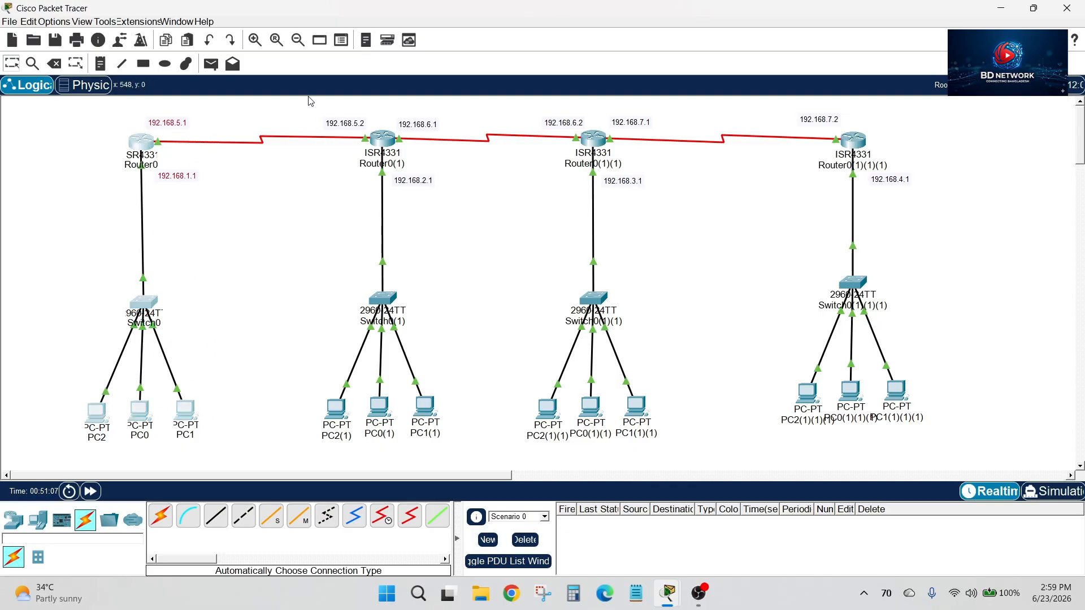
left_click_drag(310, 97, 457, 459)
left_click_drag(540, 99, 705, 398)
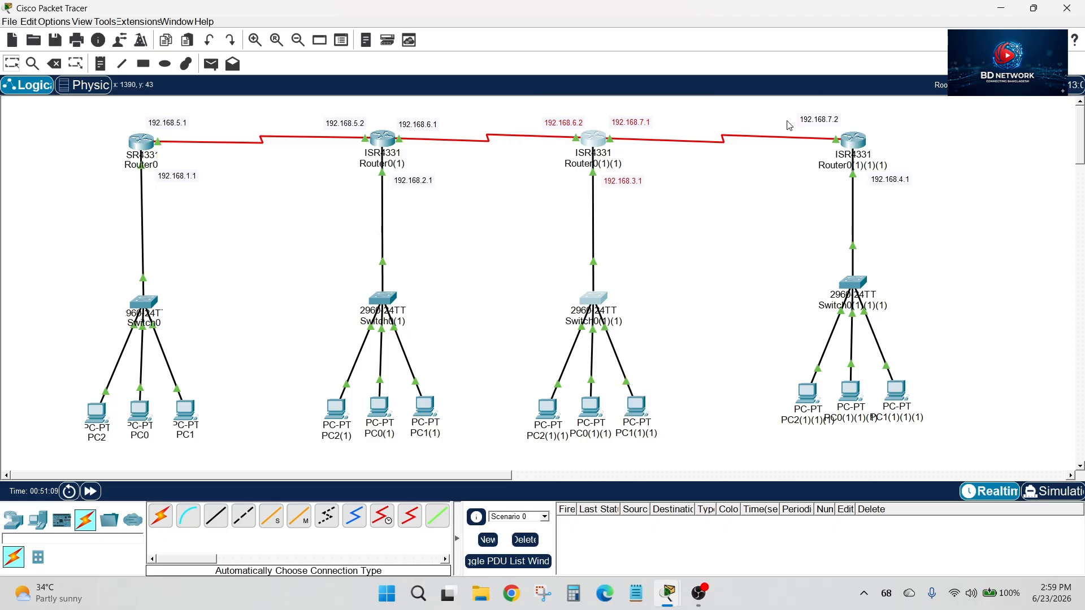
left_click_drag(785, 106, 988, 447)
left_click_drag(77, 101, 1024, 463)
left_click(982, 237)
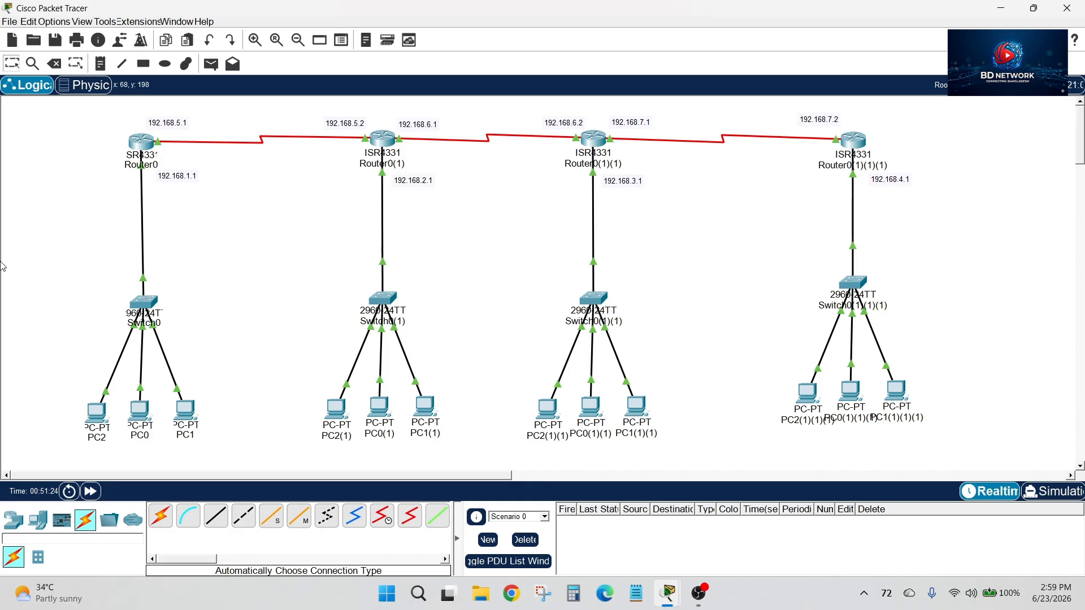
left_click_drag(169, 177, 180, 175)
left_click_drag(85, 121, 453, 355)
left_click(39, 277)
left_click_drag(70, 114, 973, 450)
left_click(1002, 338)
Assign PC2 the static IPv4 address 192.168.1.2 with subnet mask 255.255.255.0
left_click(99, 412)
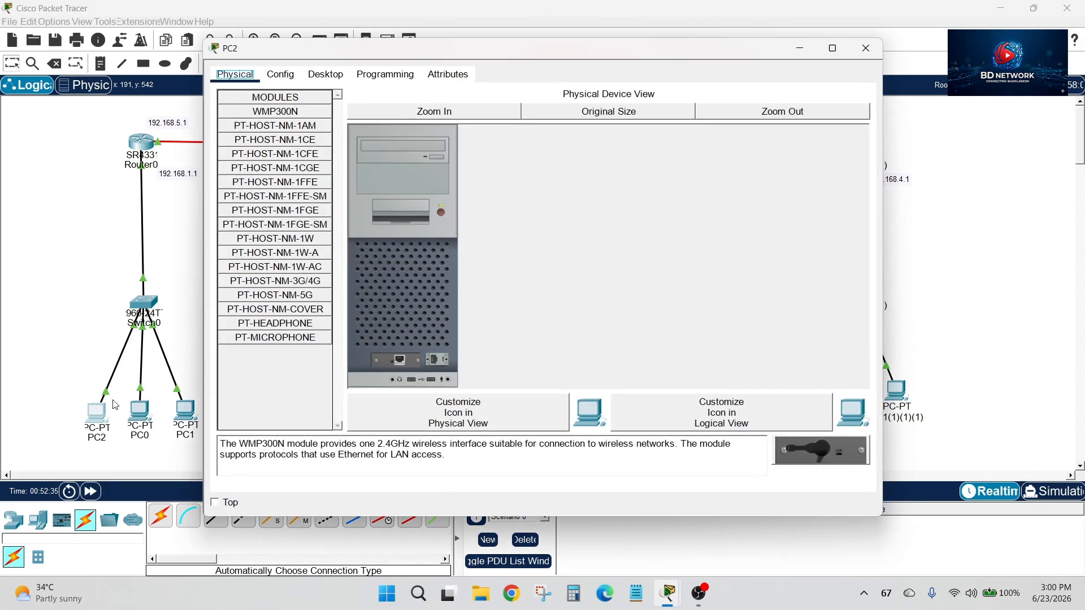
left_click(325, 75)
left_click(300, 117)
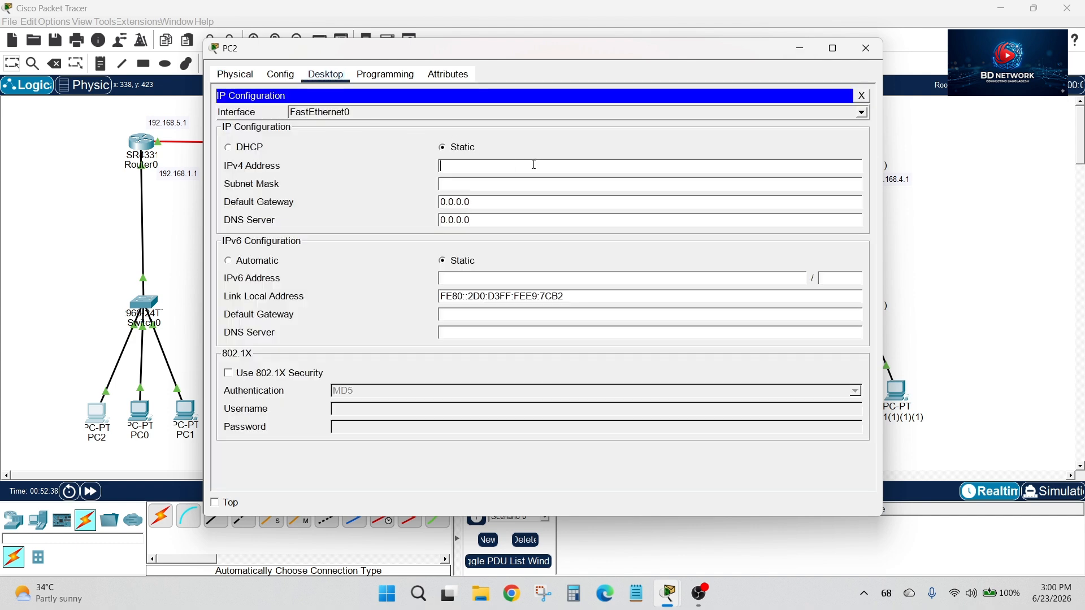
left_click_drag(558, 49, 596, 48)
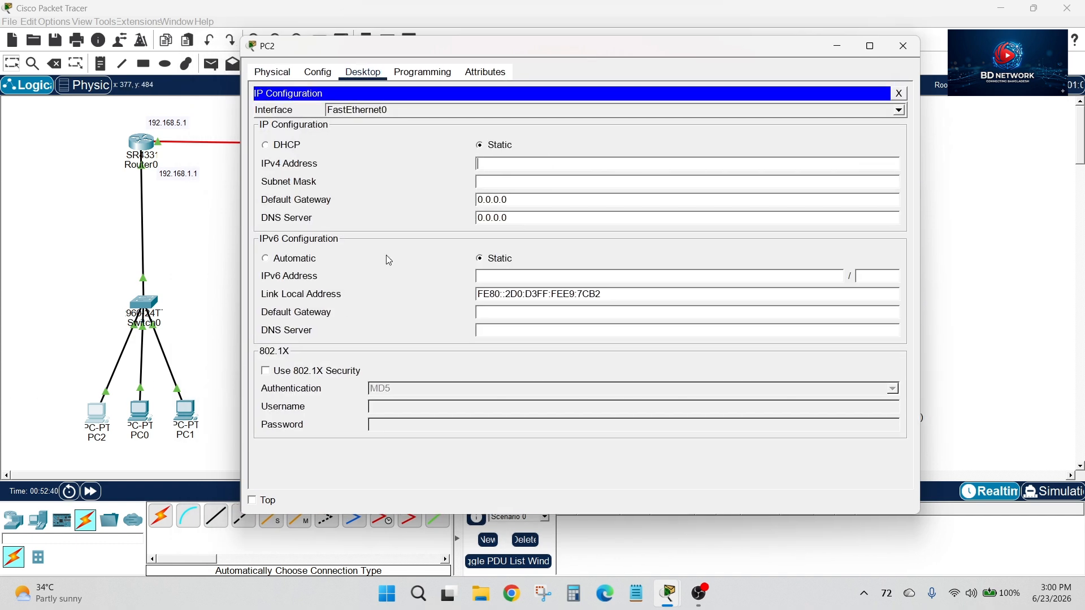
left_click(471, 166)
type("192.168.1.2")
key("Tab")
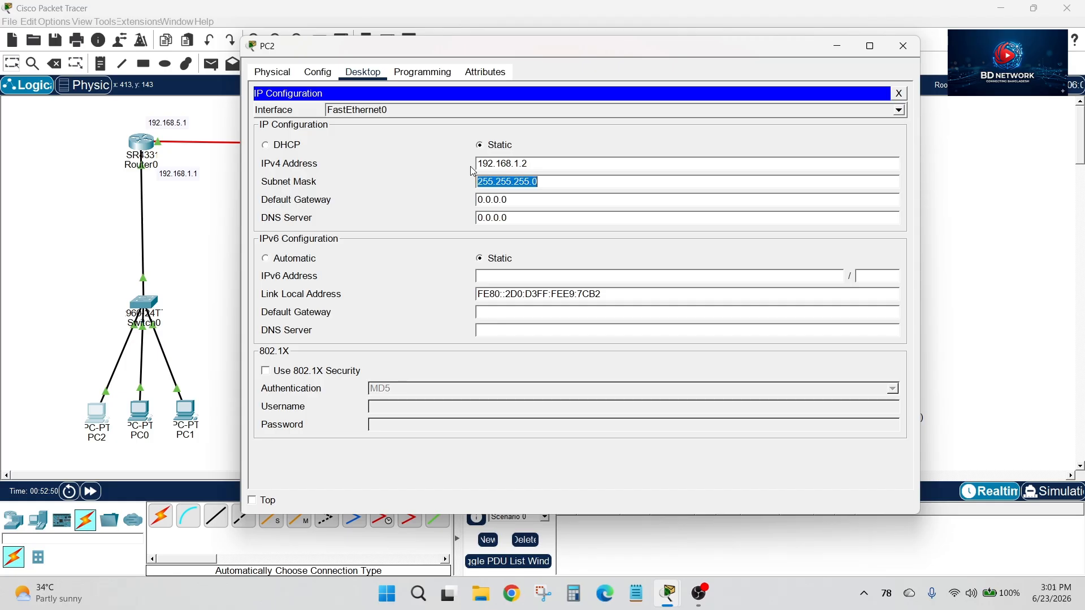
Set PC2's default gateway to Router0's LAN address 192.168.1.1 and close the PC's window
key("Tab")
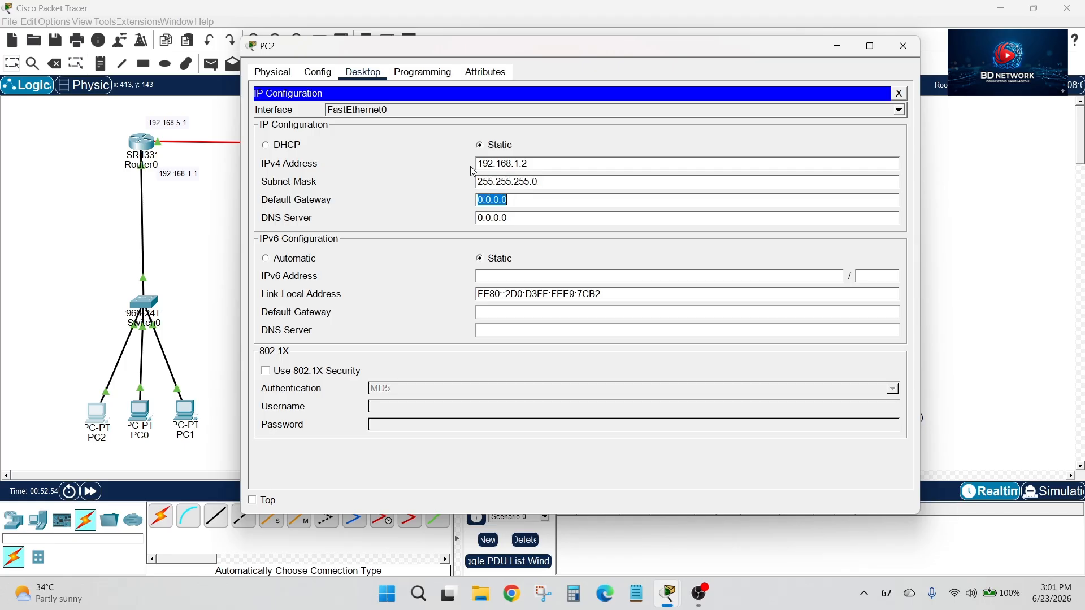
type("192.168.1.1")
left_click_drag(524, 199, 462, 200)
left_click(898, 93)
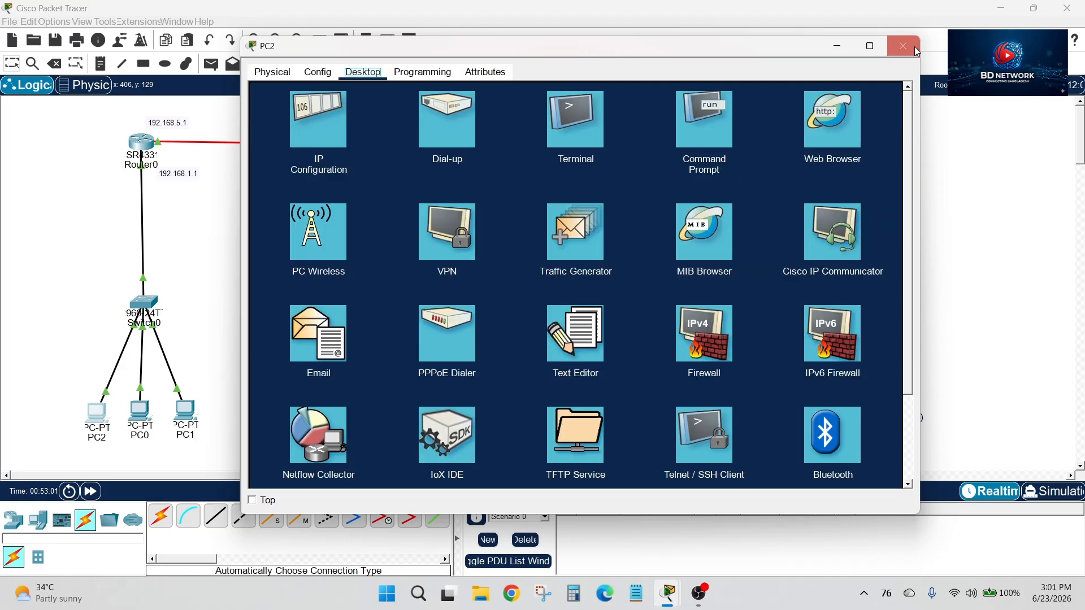
left_click(903, 46)
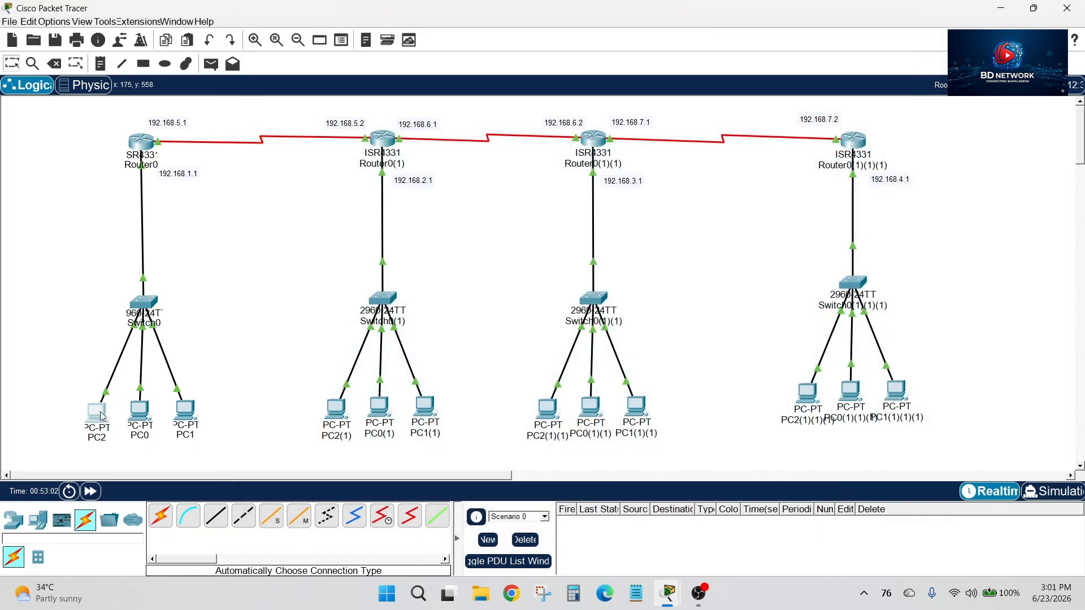
Configure PC0 with IPv4 address 192.168.1.3, mask 255.255.255.0 and default gateway 192.168.1.1, closing its window
left_click(140, 411)
left_click(326, 74)
left_click(281, 120)
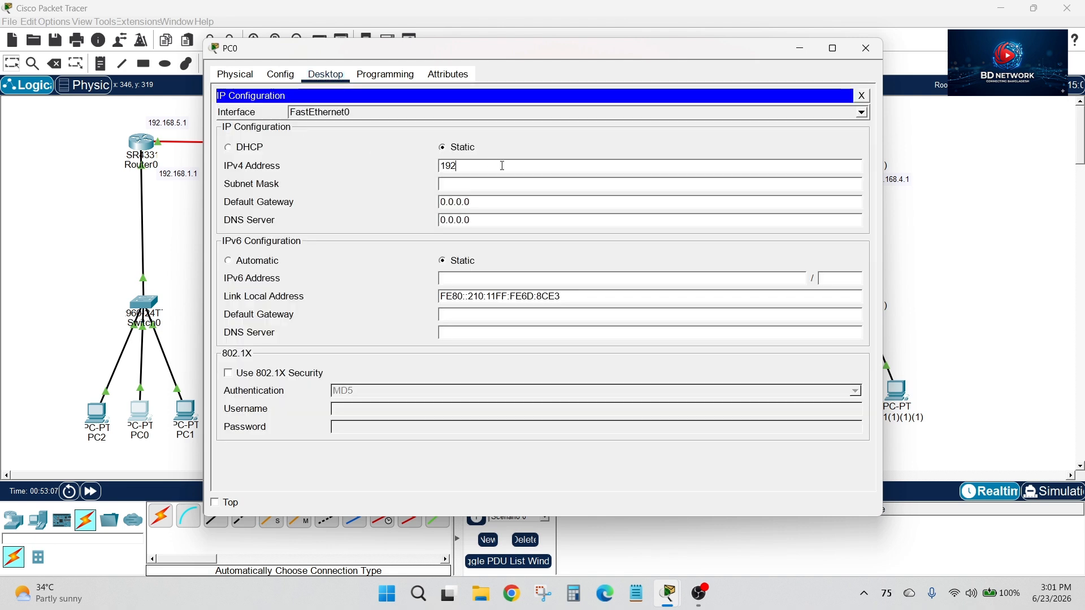
type("192.168.1.3")
key("Tab")
key("Tab")
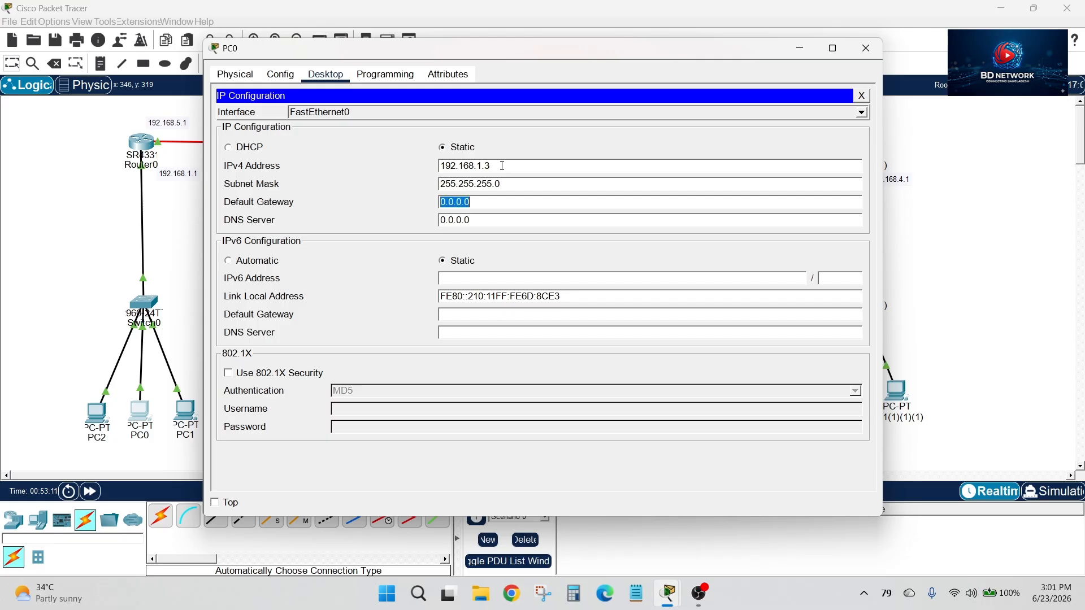
type("192.168.1.1")
left_click(866, 48)
Configure PC1 with IPv4 address 192.168.1.4, mask 255.255.255.0 and default gateway 192.168.1.1, closing its window
left_click(186, 408)
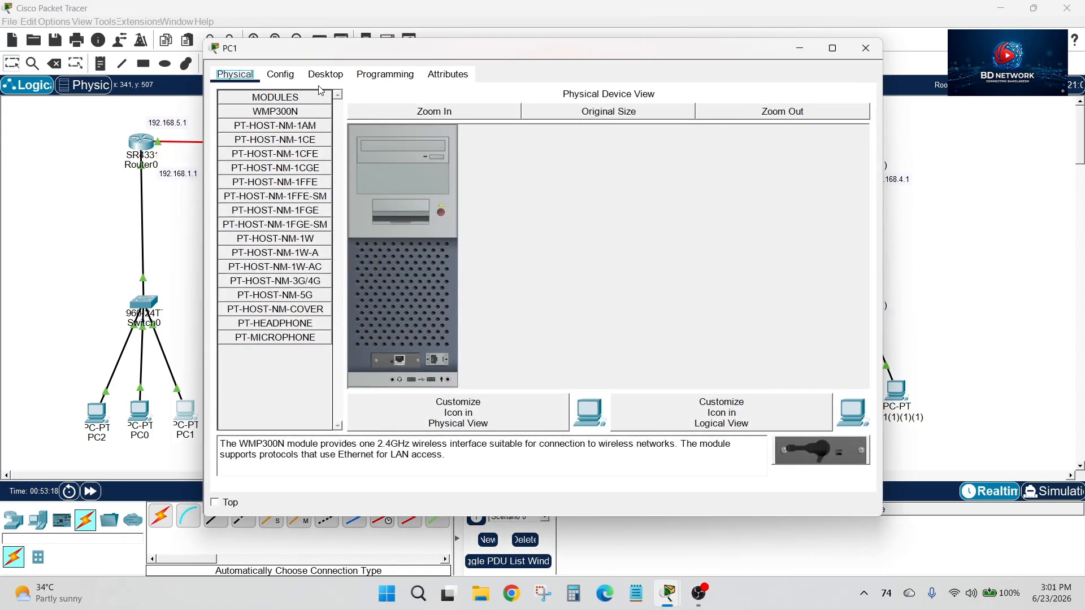
left_click(326, 74)
left_click(276, 127)
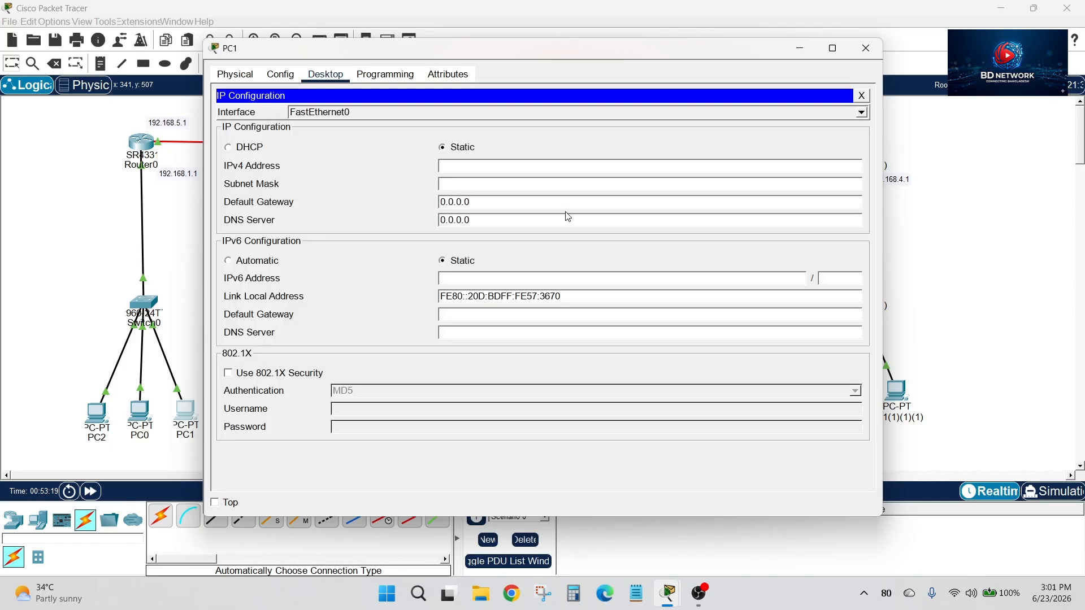
left_click(544, 169)
type("192.168.1.4")
key("Tab")
key("Tab")
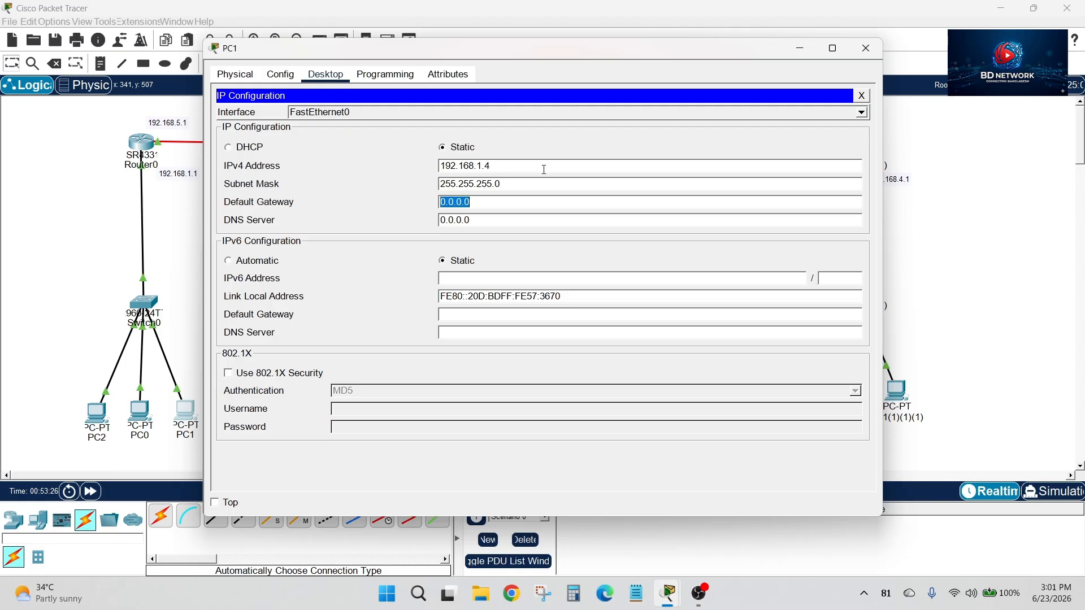
type("192.168.1.1")
left_click(866, 48)
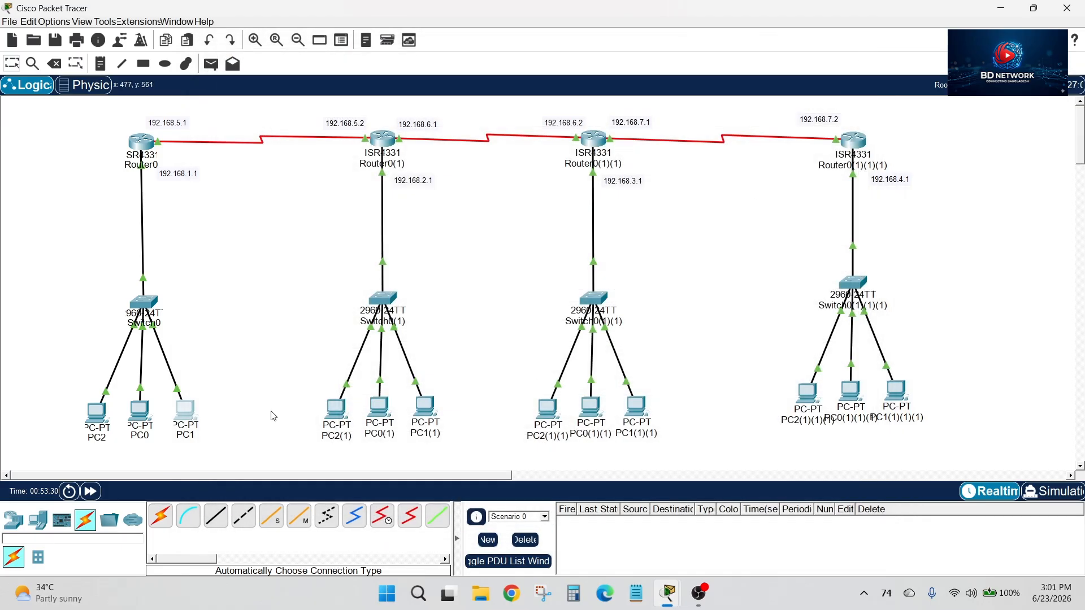
Configure PC2(1) with IPv4 address 192.168.2.2, mask 255.255.255.0 and default gateway 192.168.2.1
left_click(335, 411)
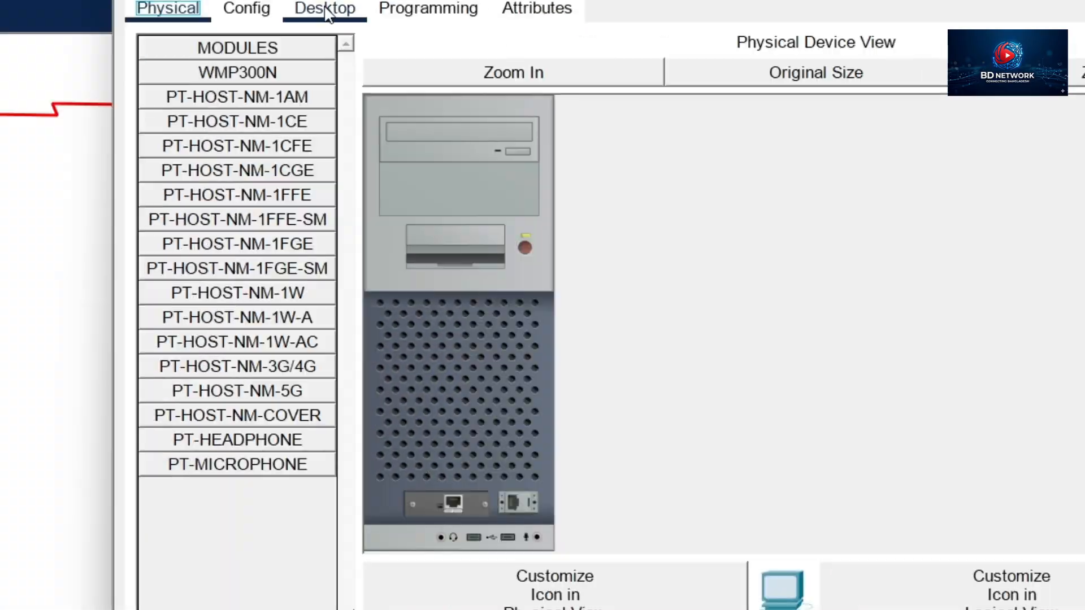
left_click(417, 83)
left_click(337, 122)
left_click_drag(452, 65, 610, 67)
left_click(759, 175)
type("192.168.")
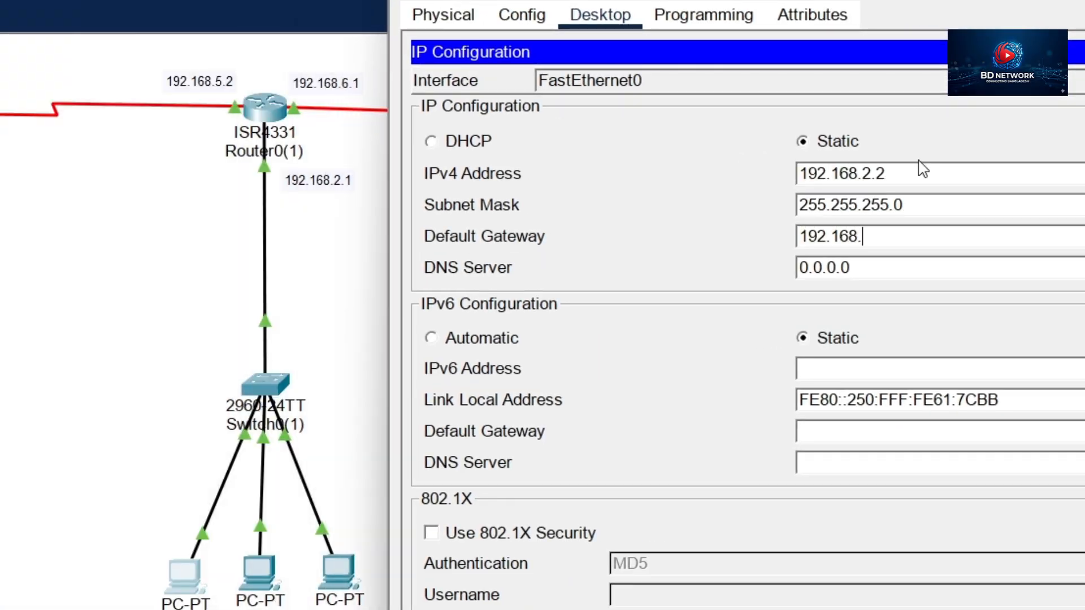
type("2.1")
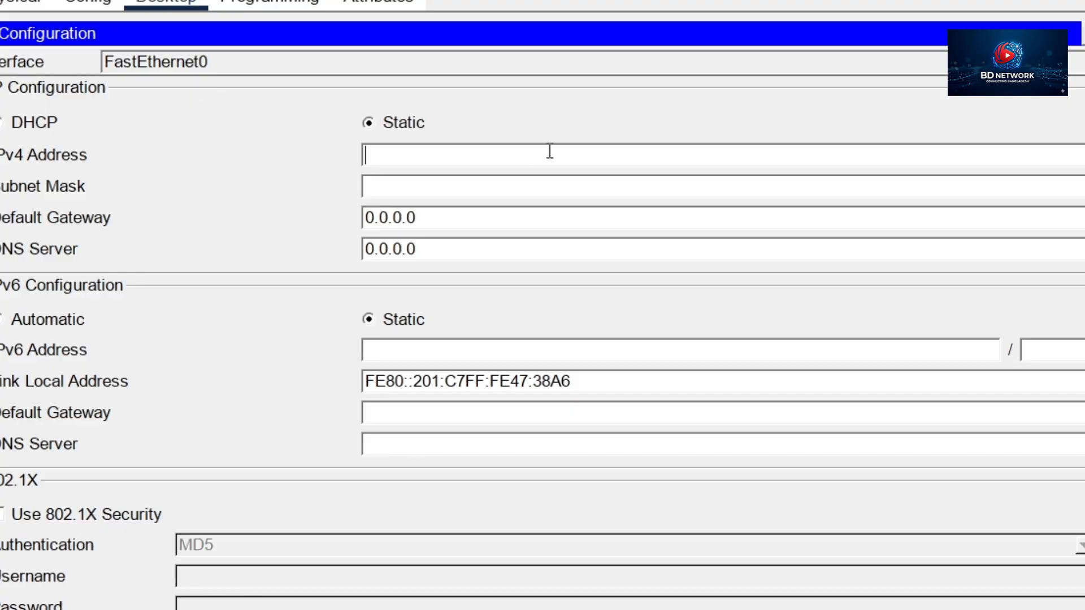
Configure PC0(1) with IPv4 address 192.168.2.3, mask 255.255.255.0 and default gateway 192.168.2.1
type("192.168.2.3")
key("Tab")
key("Tab")
type("192.168")
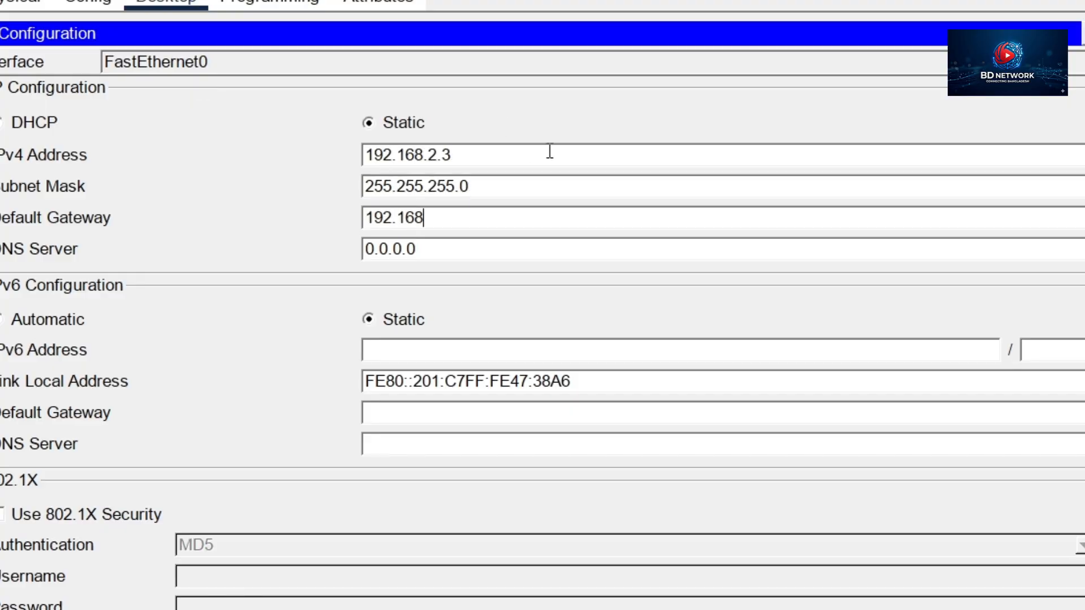
type(".2.1")
Configure PC1(1) with IPv4 address 192.168.2.4, mask 255.255.255.0 and default gateway 192.168.2.1
type("192.168.2.4")
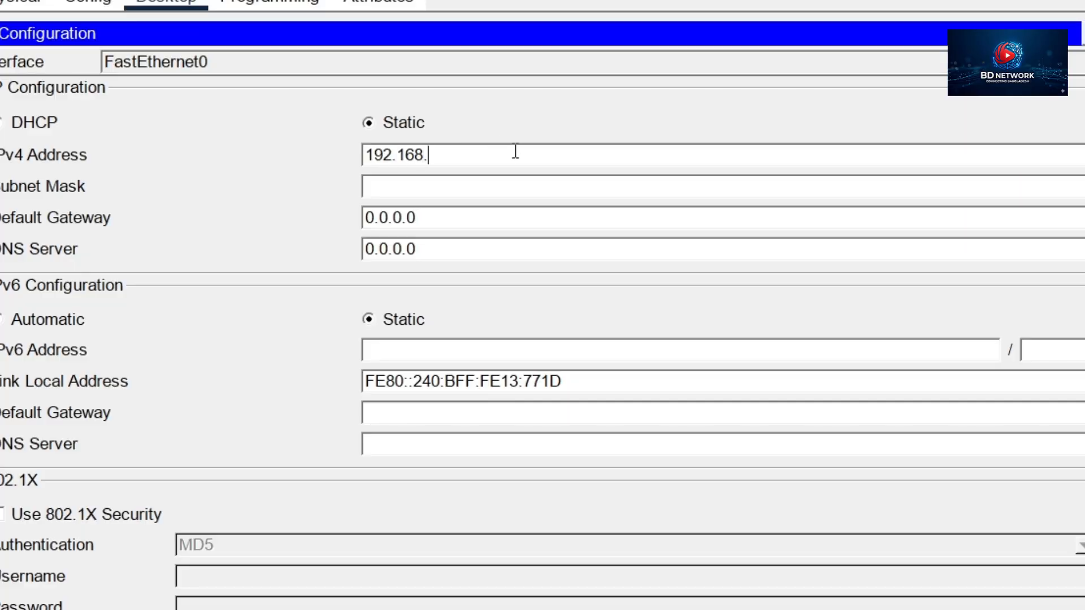
key("Tab")
key("Tab")
type("192.168.2.1")
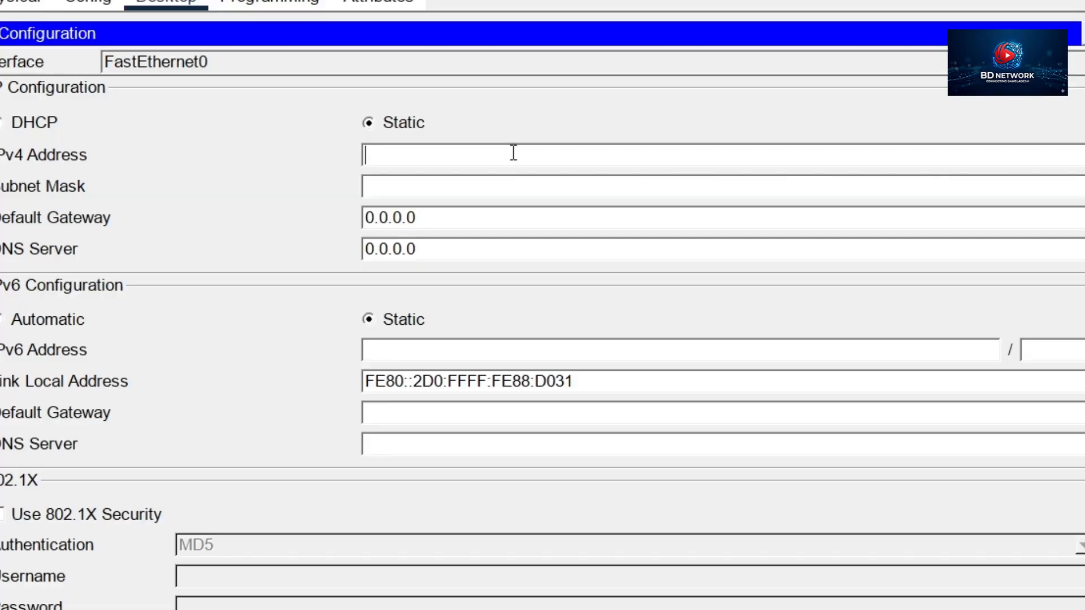
Configure PC2(1)(1) with IPv4 address 192.168.3.2, mask 255.255.255.0 and default gateway 192.168.3.1
type("192.168.3.2")
key("Tab")
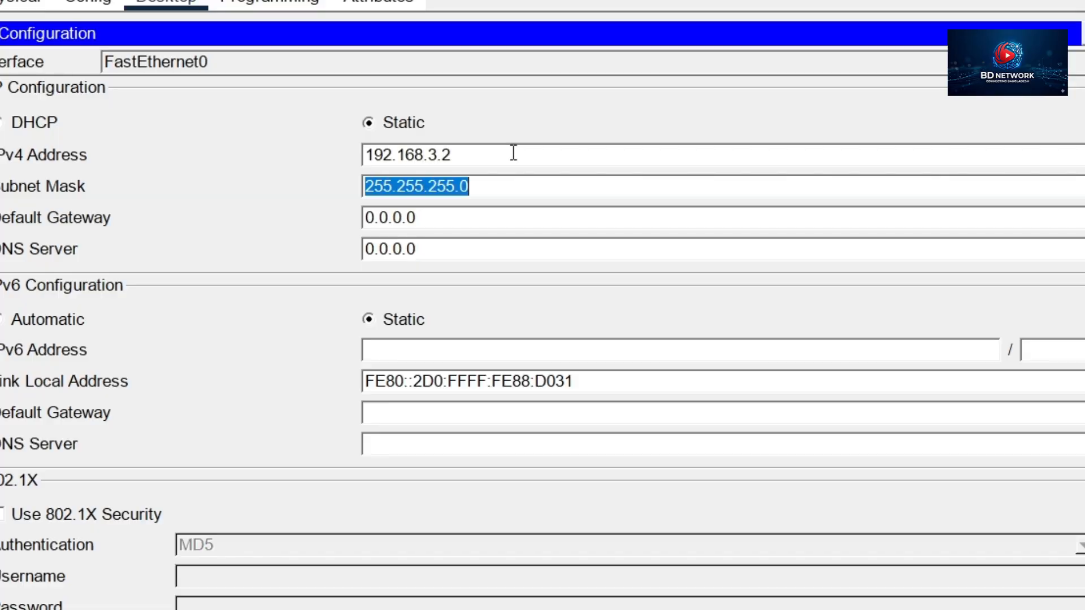
key("Tab")
type("192.168.")
Configure PC0(1)(1) with IPv4 address 192.168.3.3, mask 255.255.255.0 and default gateway 192.168.3.1
type("192.168.3.3")
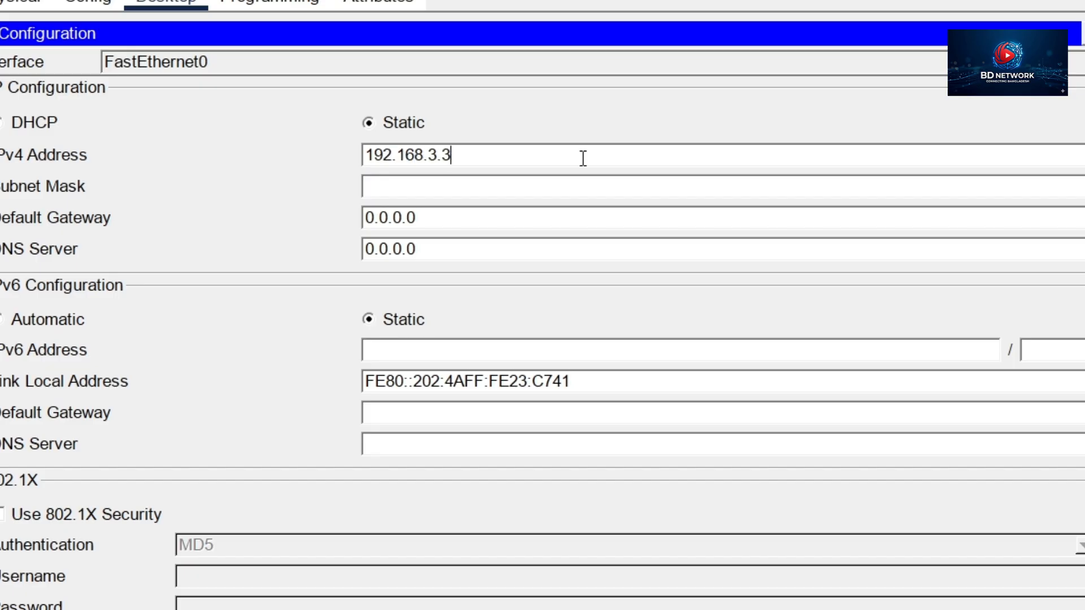
key("Tab")
key("Tab")
type("192.168.")
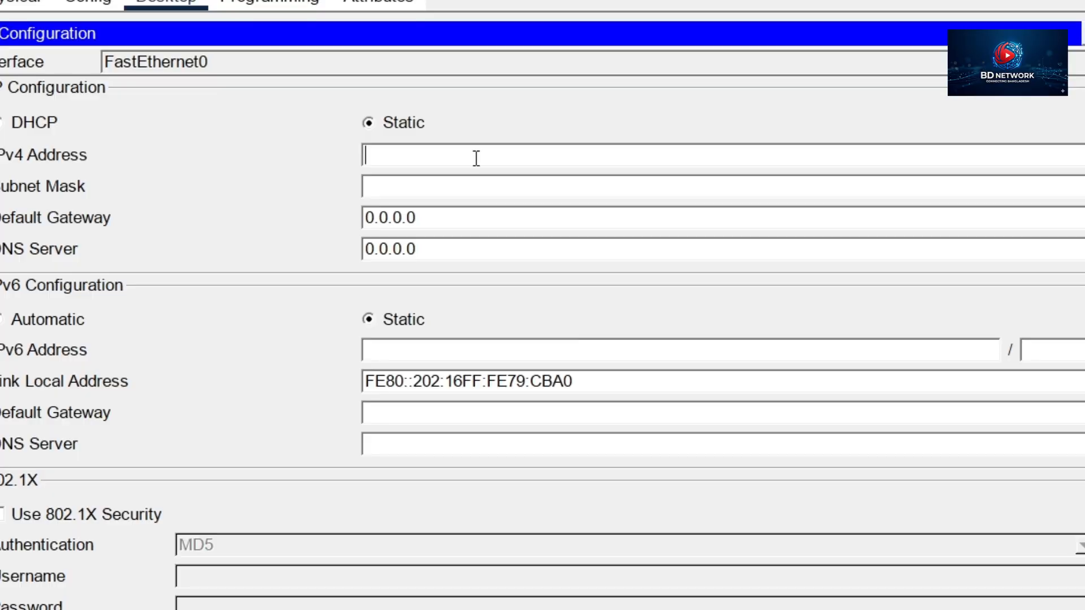
Configure PC1(1)(1) with IPv4 address 192.168.3.4, mask 255.255.255.0 and default gateway 192.168.3.1
type("192.168.3.4")
key("Tab")
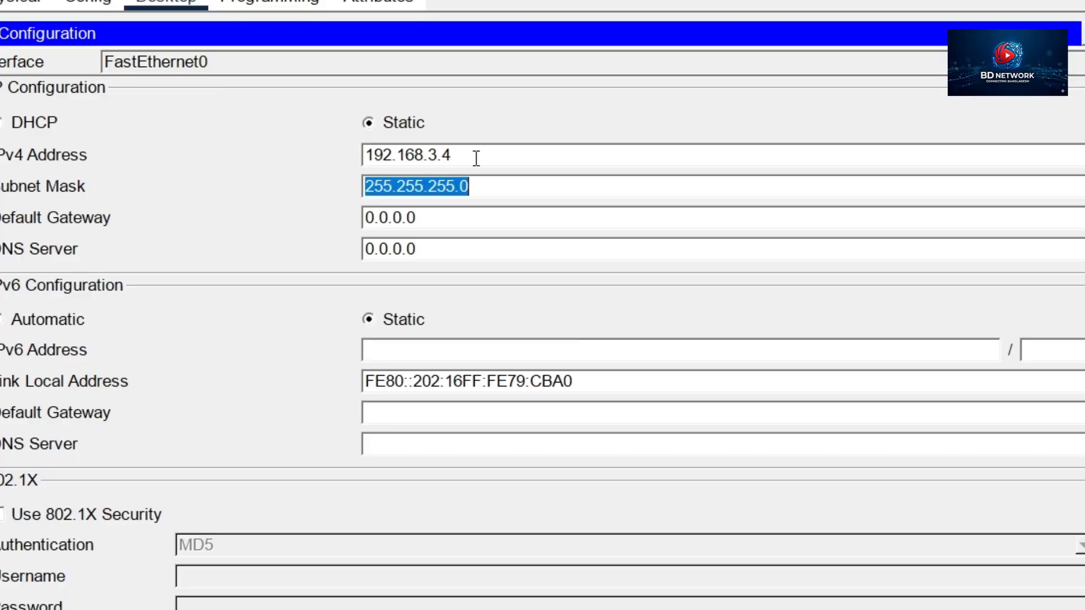
key("Tab")
type("192.168.3.1")
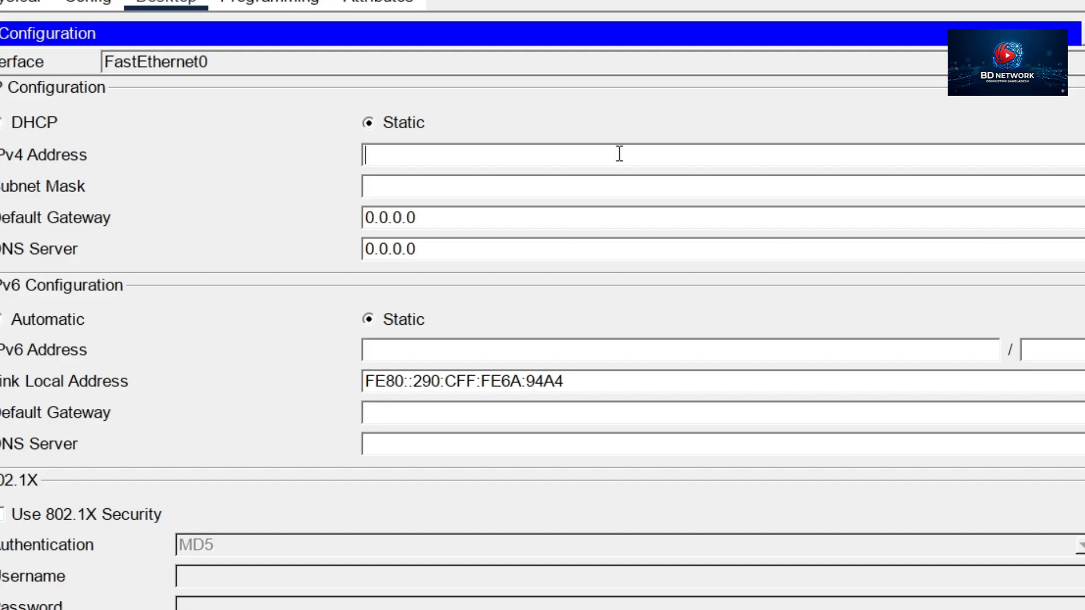
Configure PC2(1)(1)(1) with IPv4 address 192.168.4.2, mask 255.255.255.0 and default gateway 192.168.4.1
type("192.168.4.2")
key("Tab")
key("Tab")
type("192.168")
Configure PC0(1)(1)(1) with IPv4 address 192.168.4.3, mask 255.255.255.0 and default gateway 192.168.4.1
type("192.168.4.3")
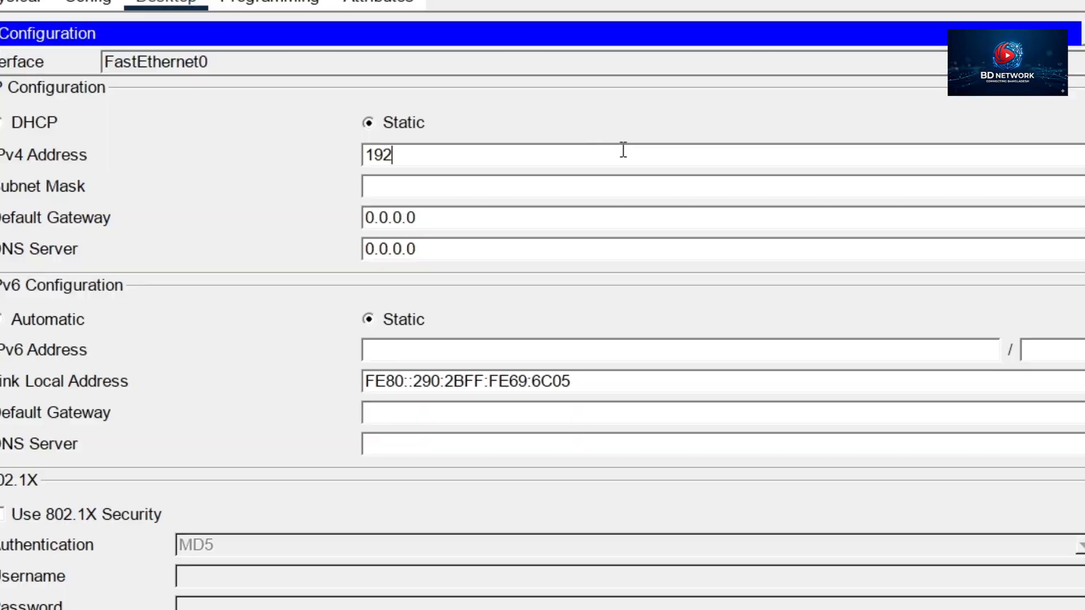
key("Tab")
key("Tab")
type("192.168.4")
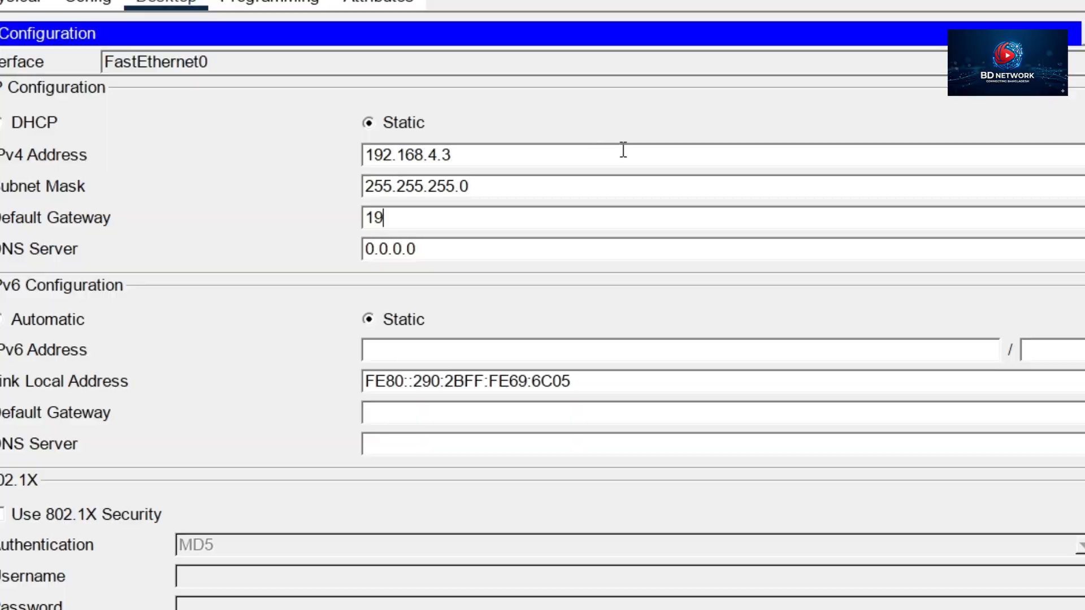
Configure PC1(1)(1)(1) with IPv4 address 192.168.4.4, mask 255.255.255.0 and default gateway 192.168.4.1, closing its window
type("192.168.4.4")
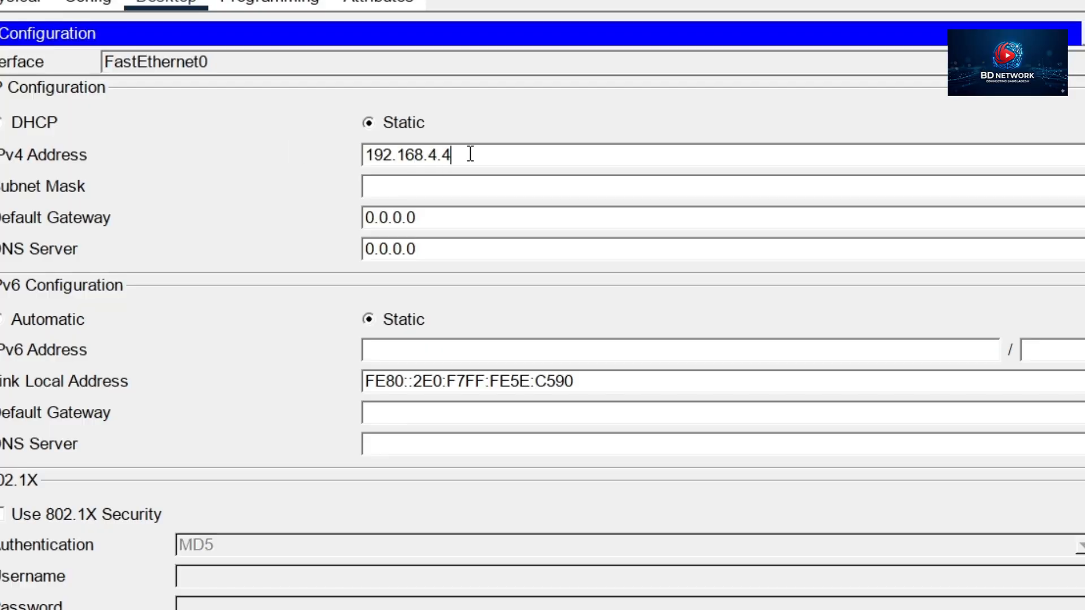
key("Tab")
key("Tab")
type("192.168")
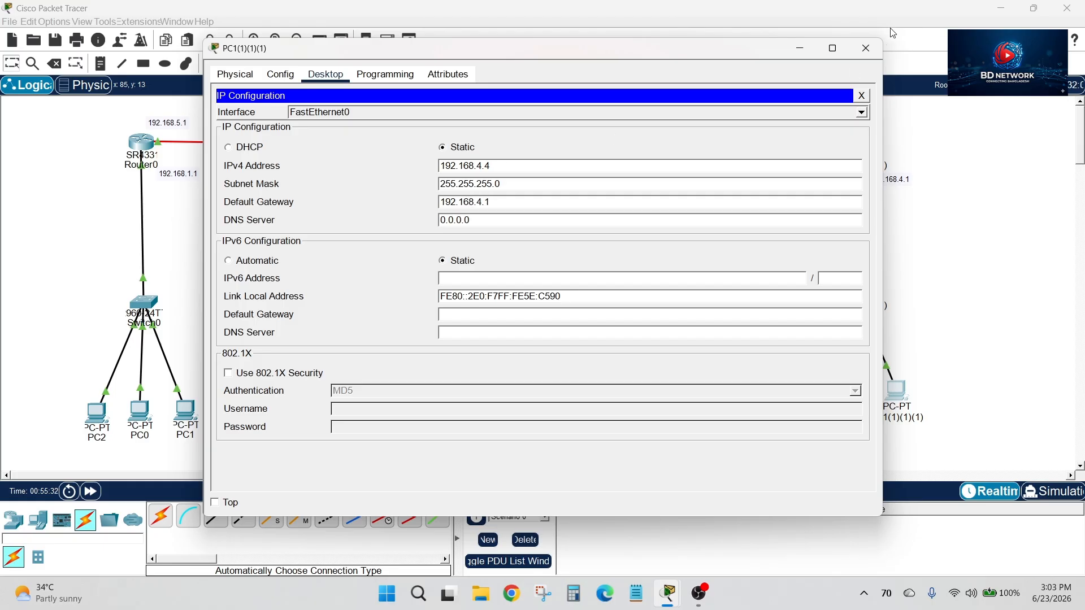
left_click(866, 48)
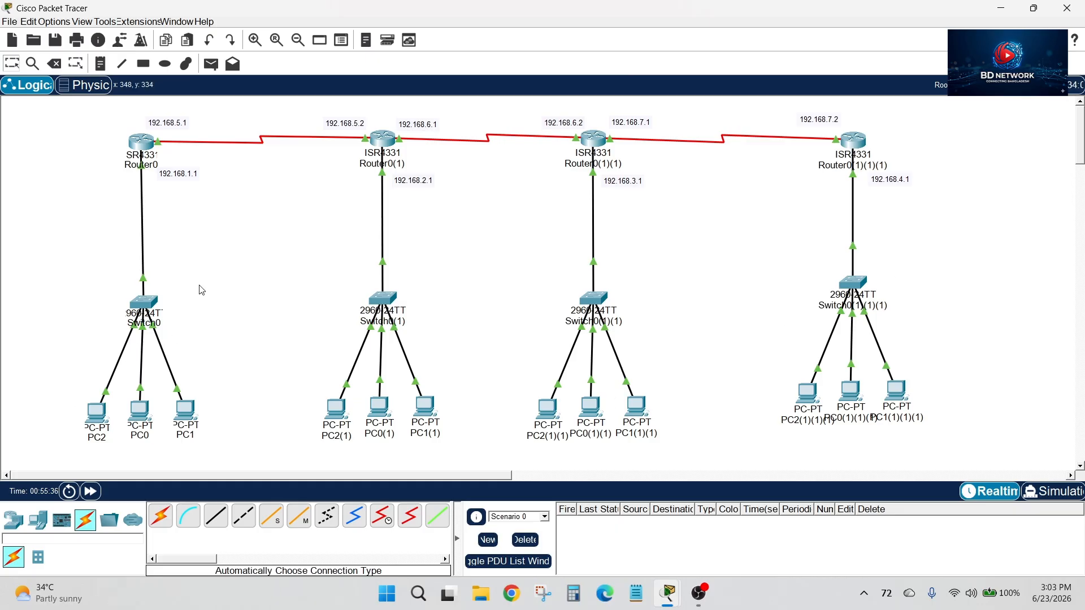
Send a simple PDU from PC2 to PC1 to test connectivity within Router0's LAN
left_click(211, 63)
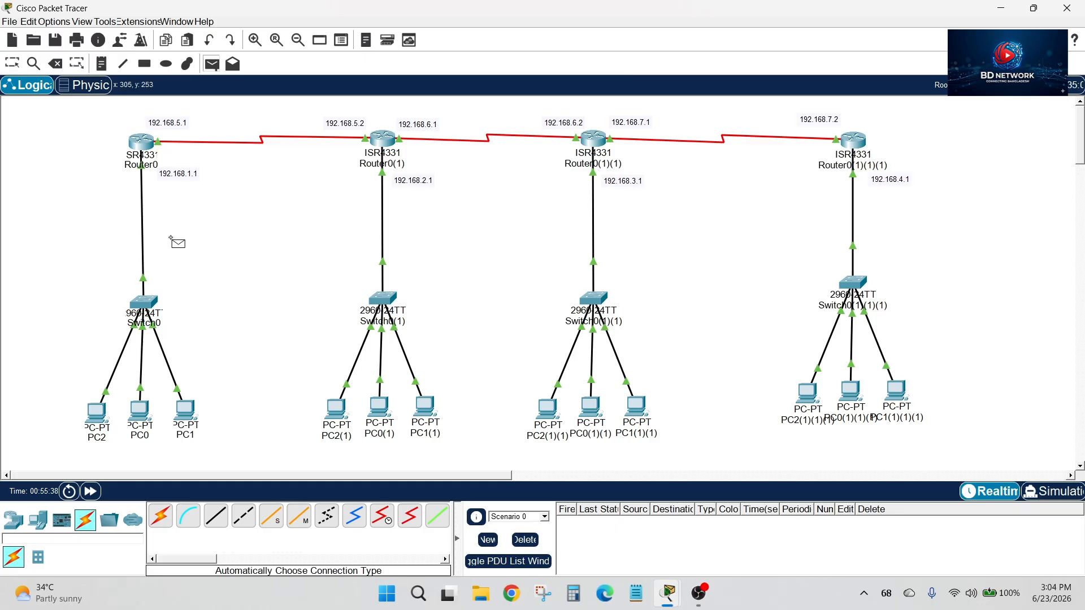
left_click(94, 408)
left_click(182, 414)
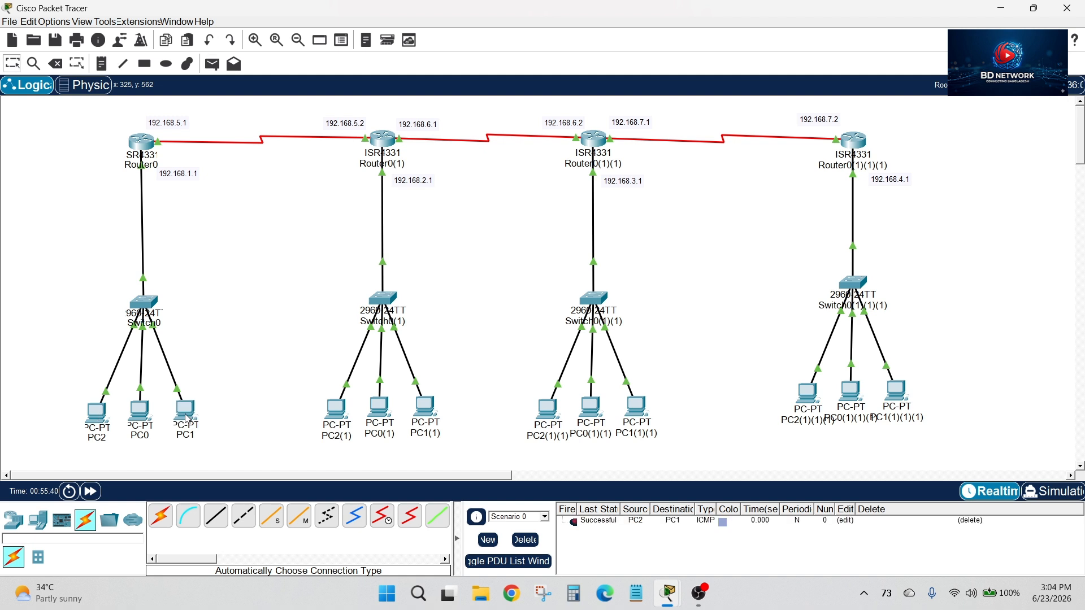
Send a simple PDU from PC2(1) to PC1(1) to test connectivity within Router0(1)'s LAN
left_click(212, 63)
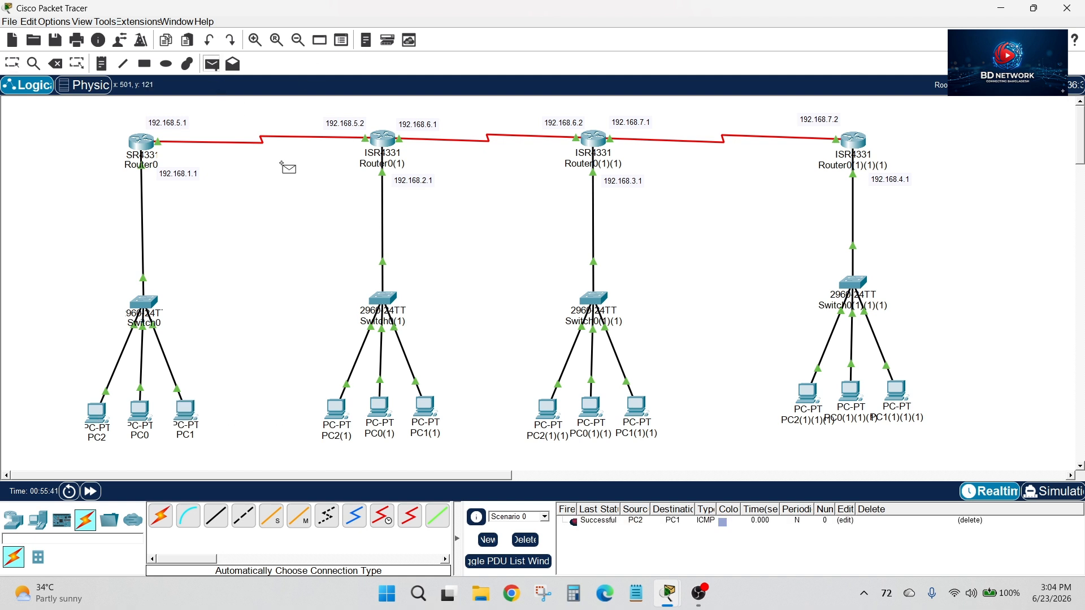
left_click(337, 408)
left_click(423, 407)
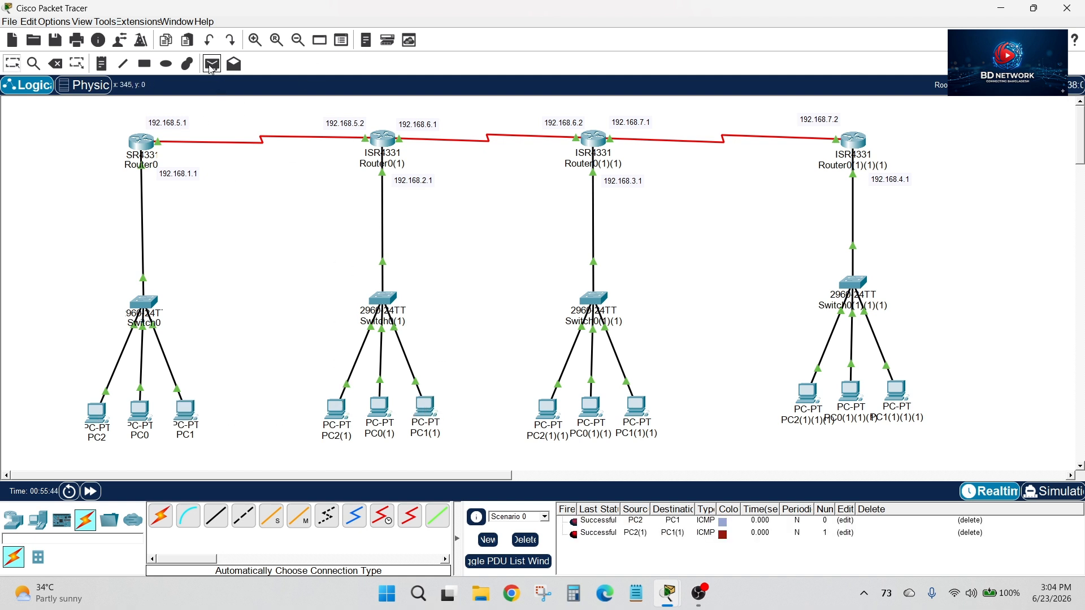
Send a simple PDU from PC2(1)(1) to PC1(1)(1) to test connectivity within Router0(1)(1)'s LAN
left_click(212, 64)
left_click(549, 408)
left_click(639, 408)
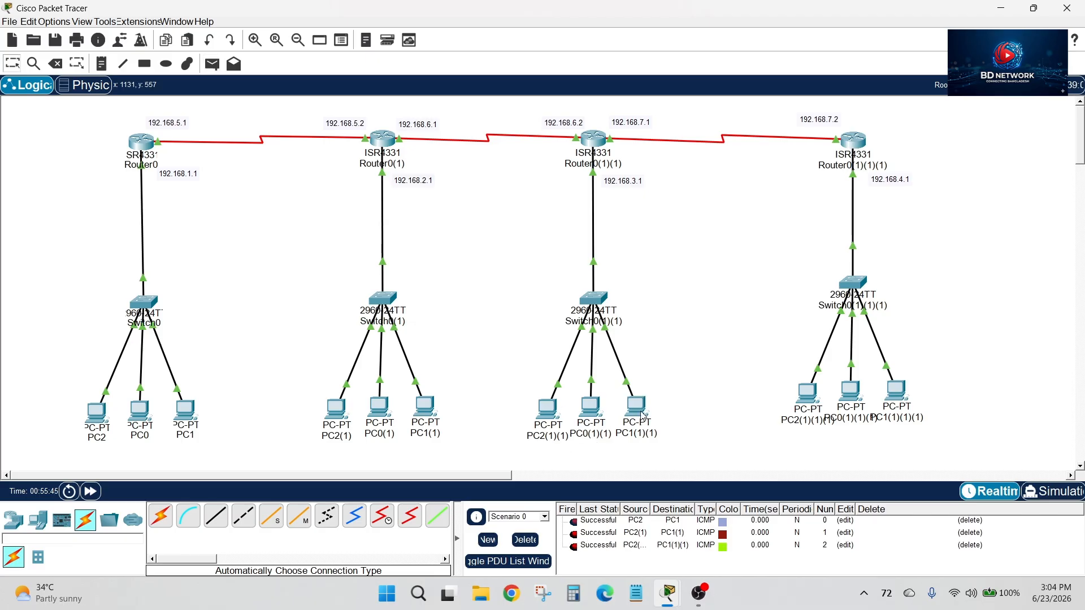
Send a simple PDU from PC2(1)(1)(1) to PC1(1)(1)(1), and delete all test PDUs from Scenario 0
left_click(212, 63)
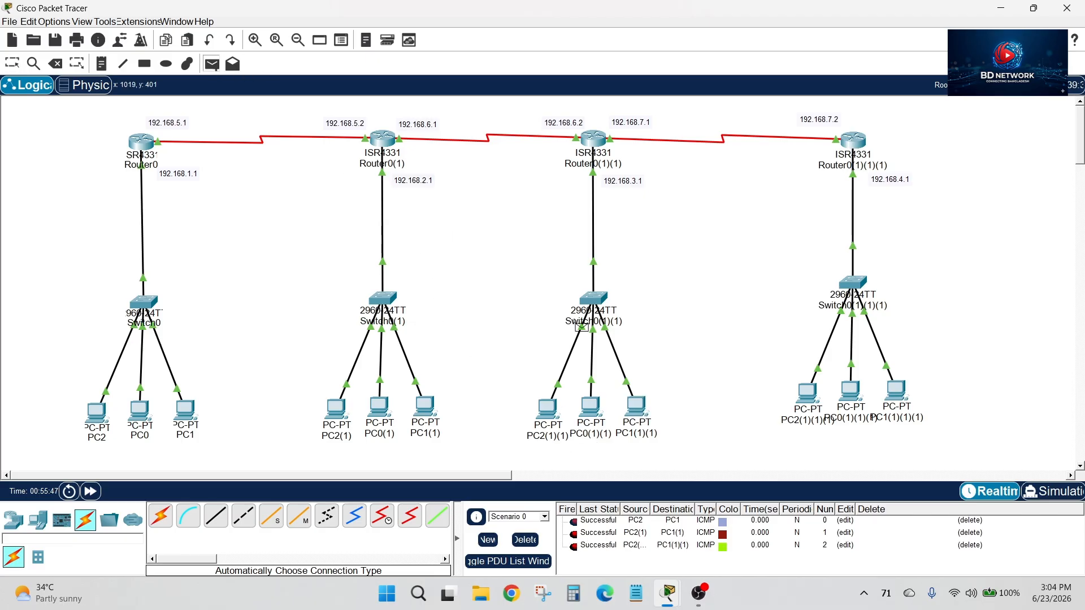
left_click(807, 392)
left_click(896, 390)
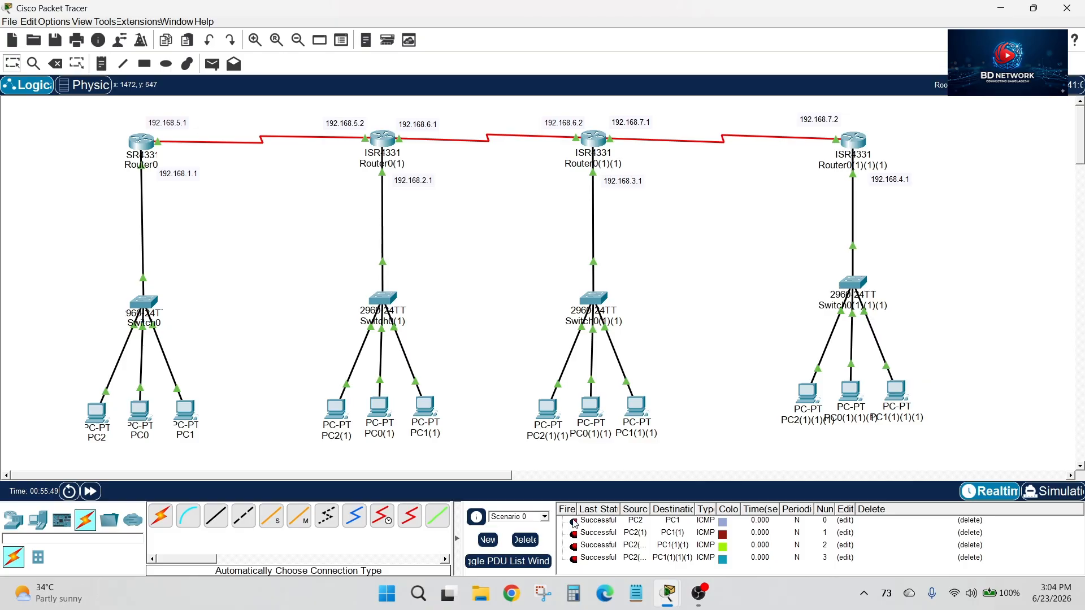
left_click(585, 547)
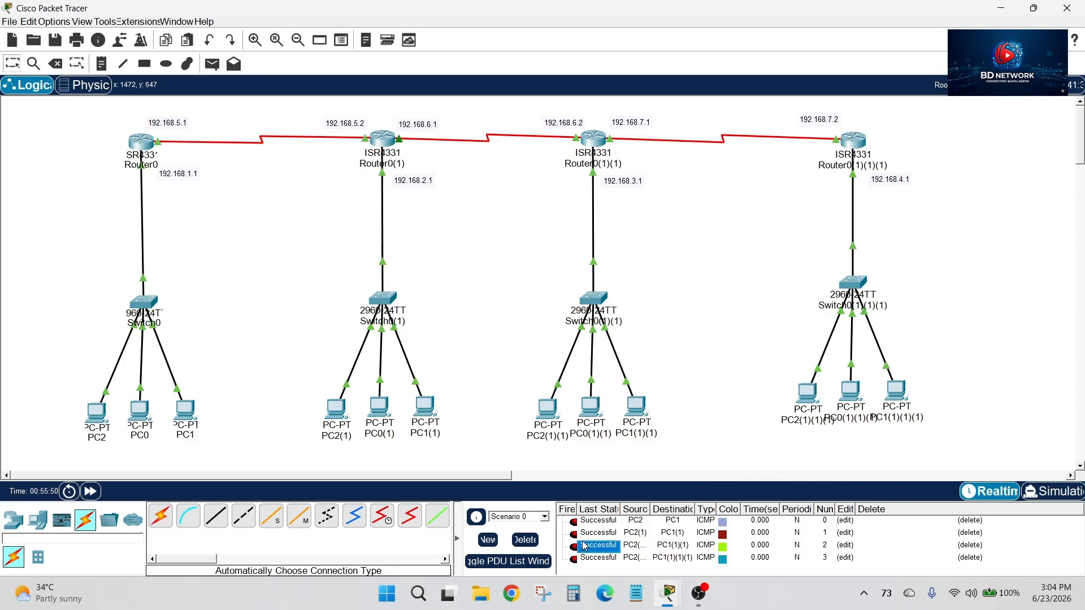
left_click(525, 540)
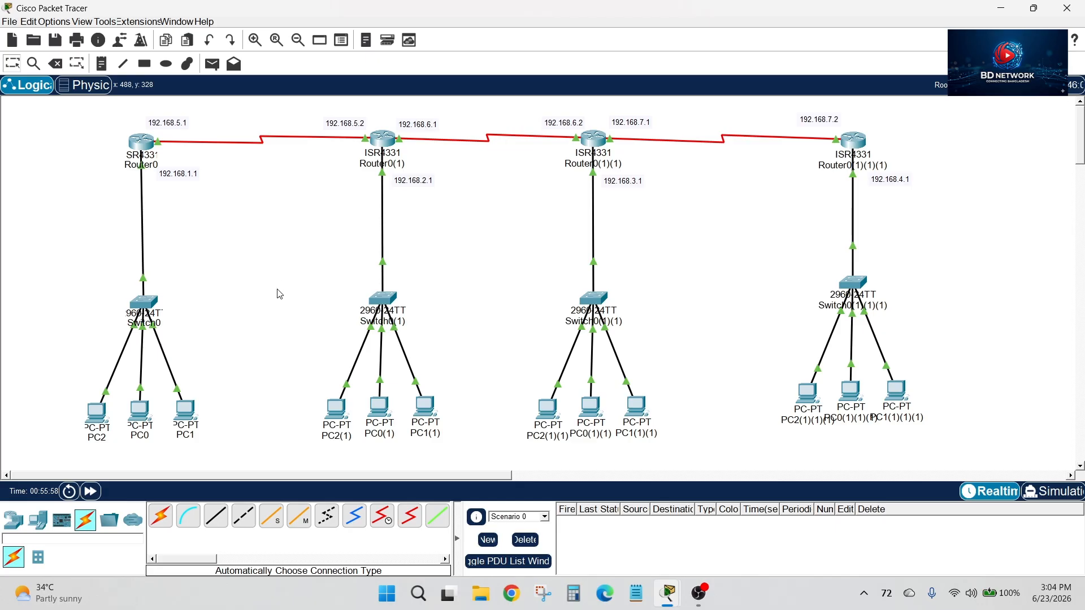
Add a note reading 192.168.1.0 and position it between Switch0 and its three PCs
left_click(108, 72)
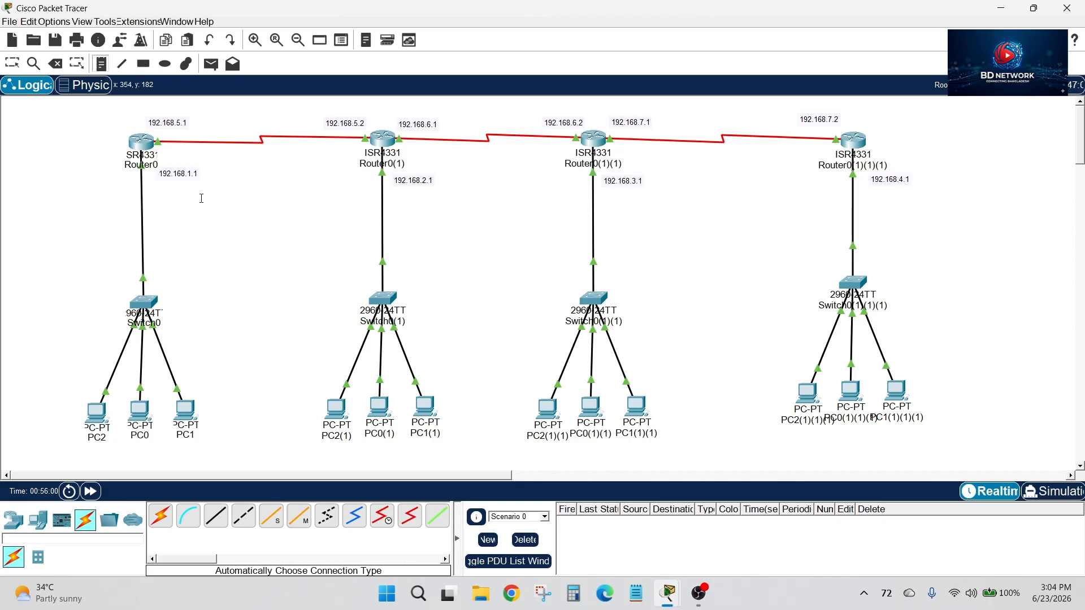
left_click(150, 453)
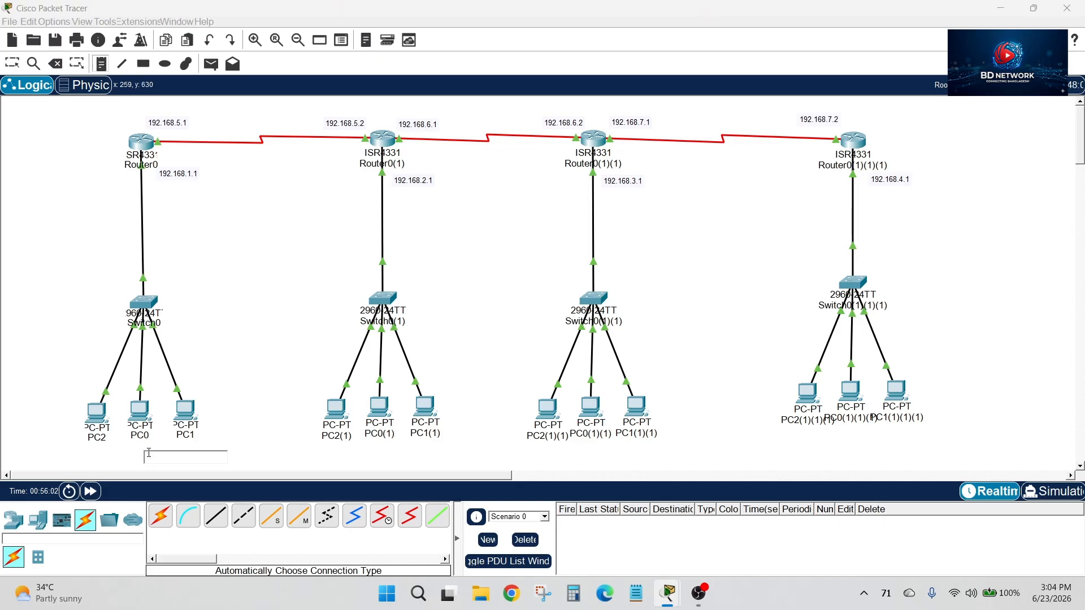
type("192.168.1.0")
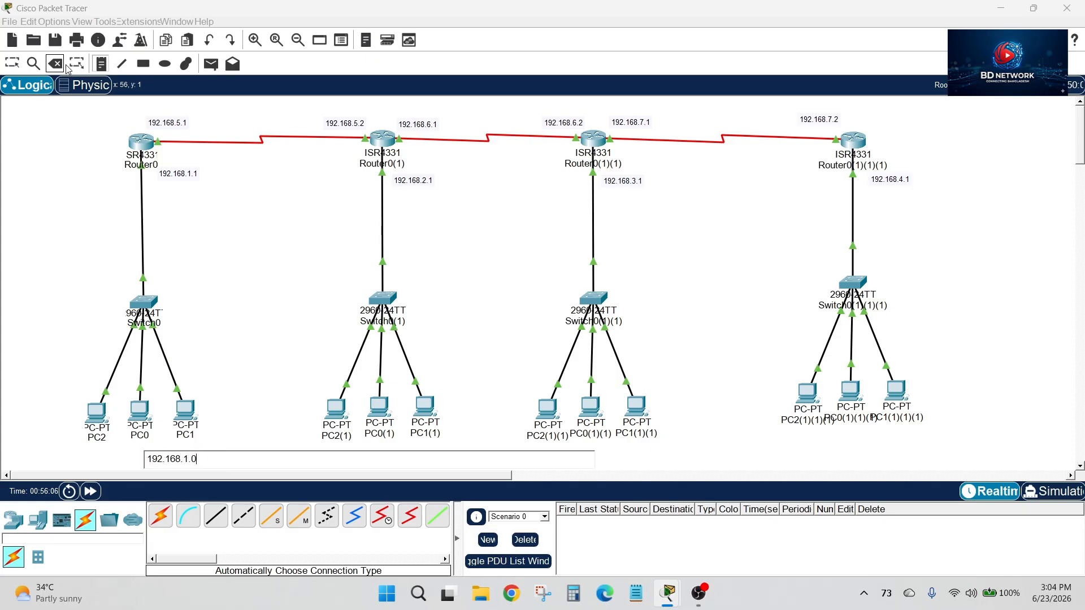
left_click(12, 63)
left_click_drag(172, 458, 147, 359)
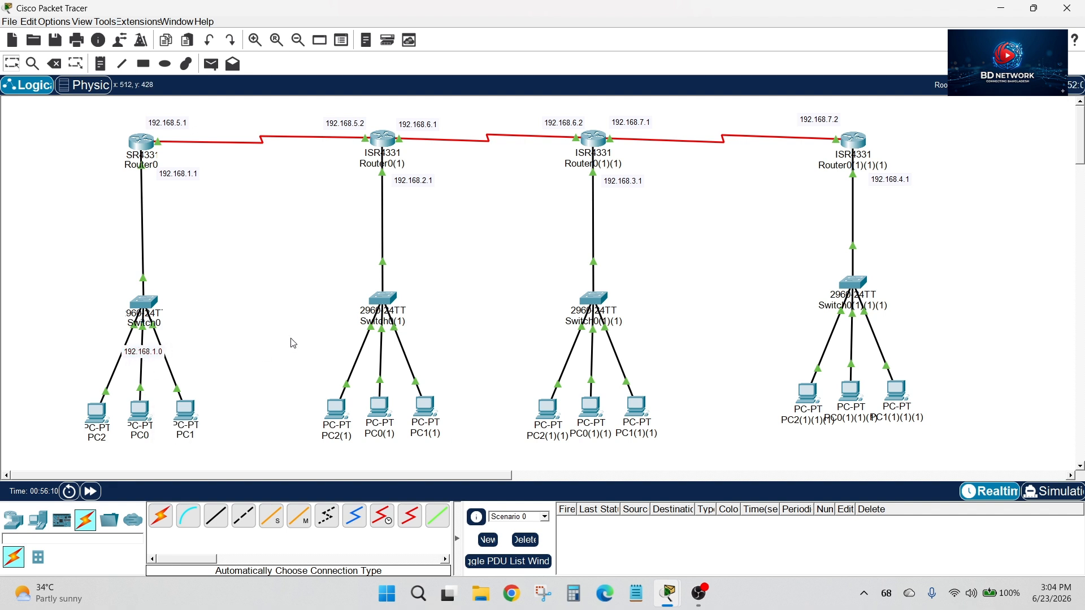
Add a note reading 192.168.2.0 between Switch0(1) and its three PCs
left_click(99, 64)
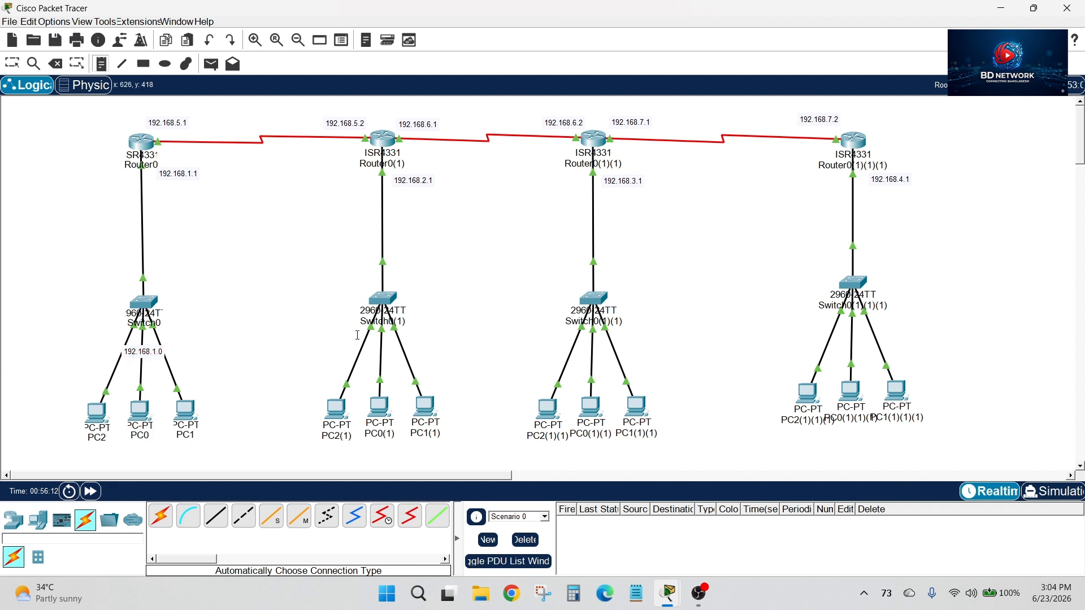
left_click(362, 352)
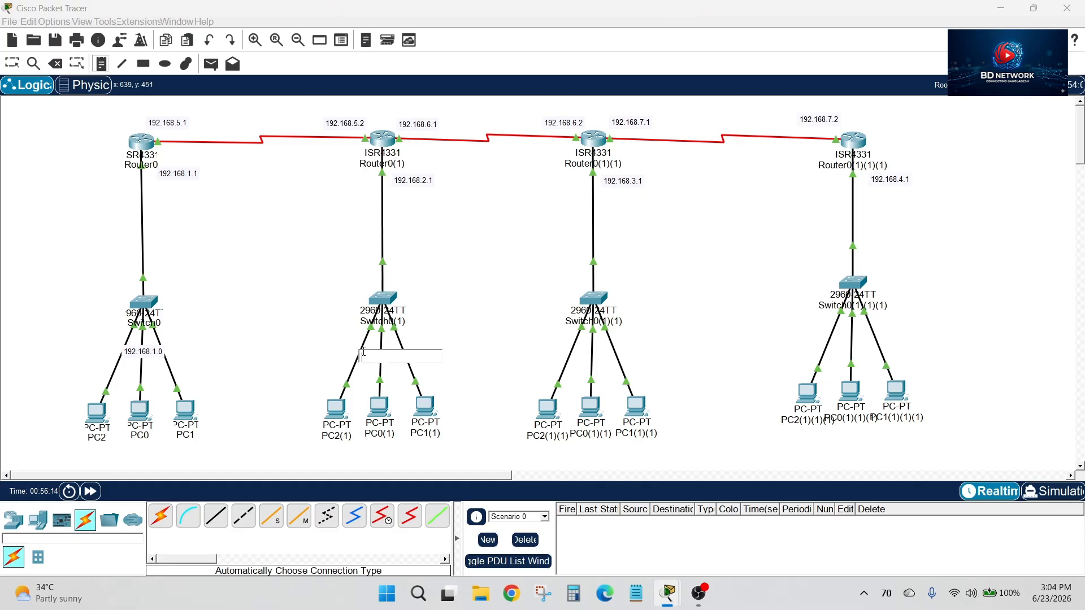
type("192.1682.0")
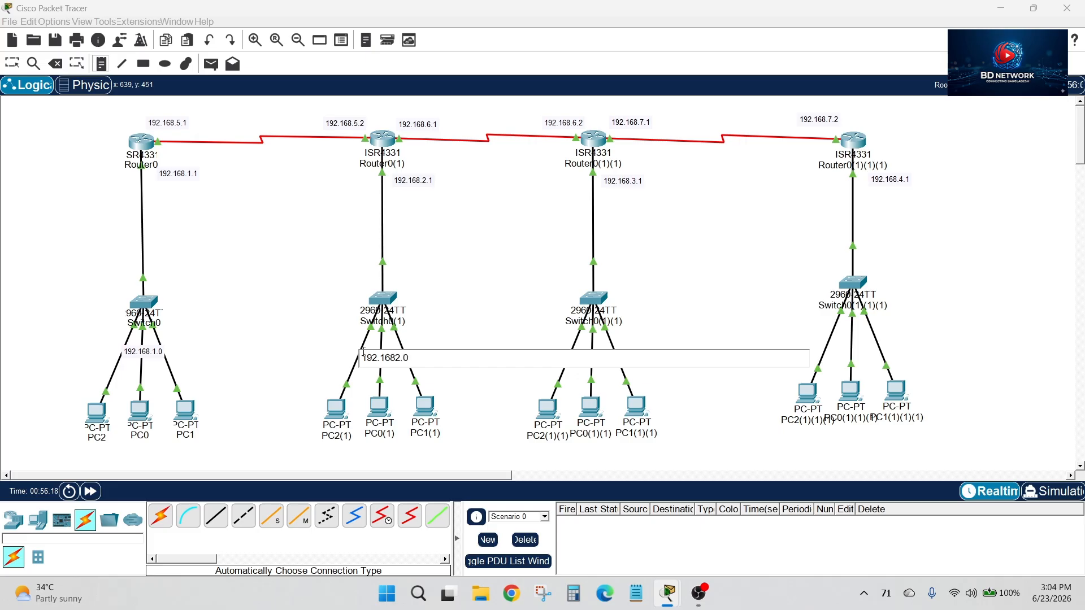
key("BackSpace")
key("BackSpace")
key("BackSpace")
type(".2.")
Add the notes 192.168.3.0 below Switch0(1)(1) and 192.168.4.0 below Switch0(1)(1)(1), each above its PCs
left_click(580, 347)
type("192.168.3.0")
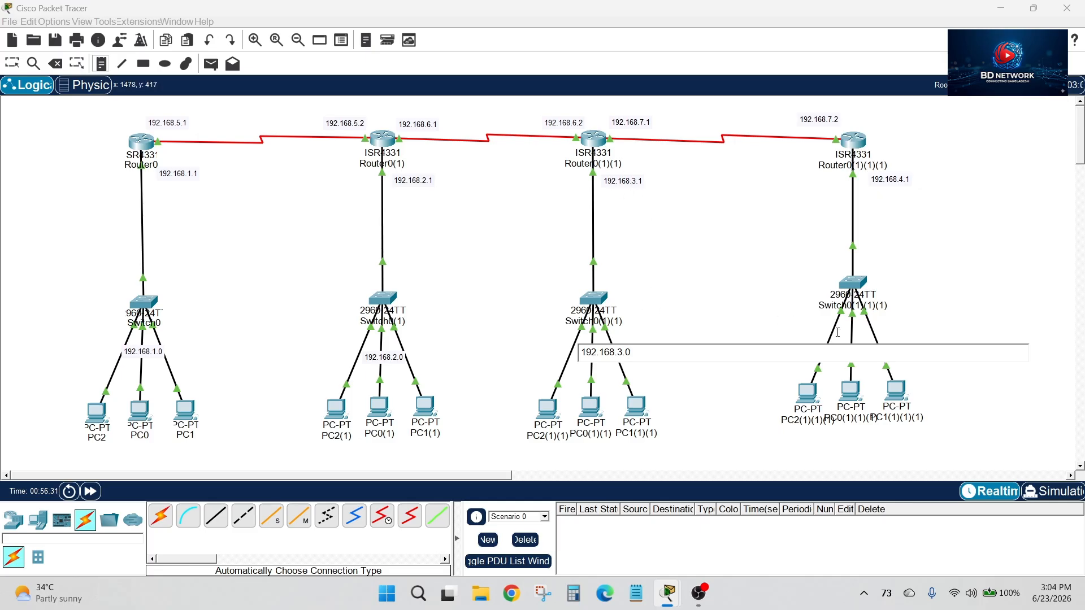
left_click(837, 334)
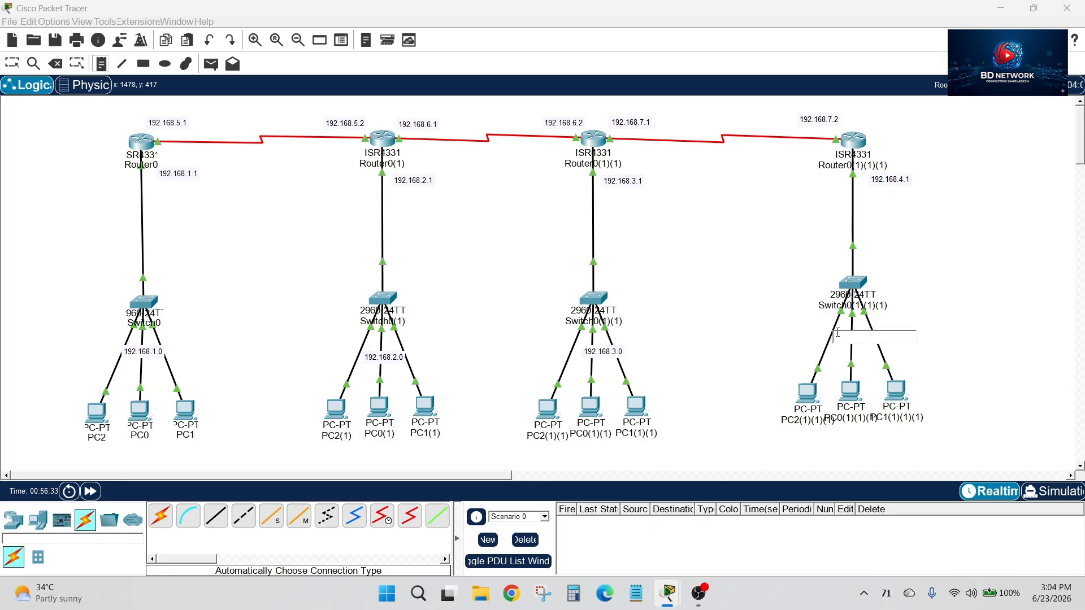
left_click(837, 335)
type("192.168.")
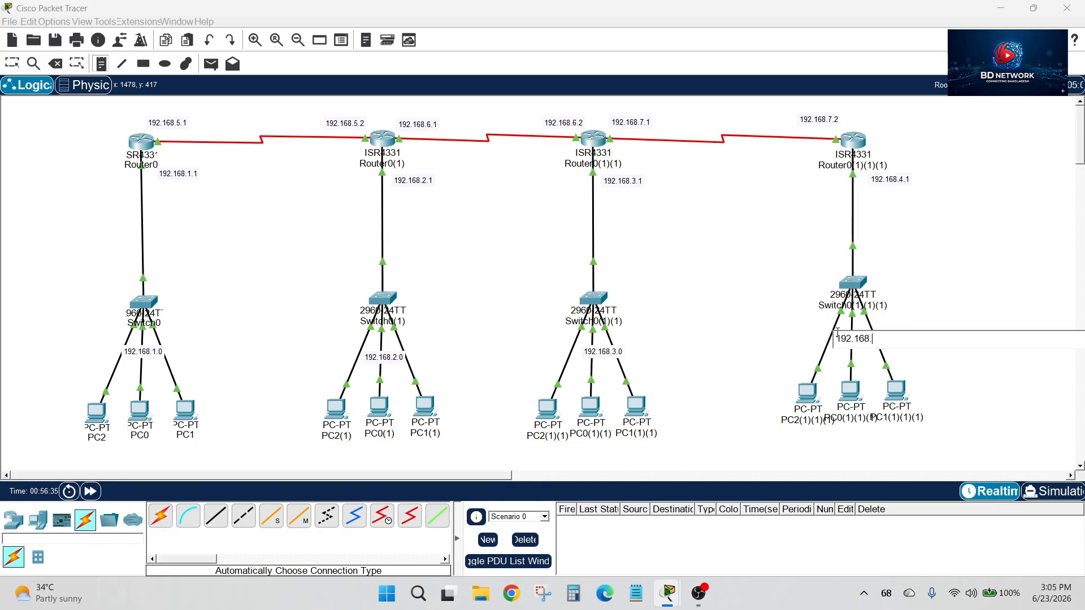
type("4.0")
left_click(12, 64)
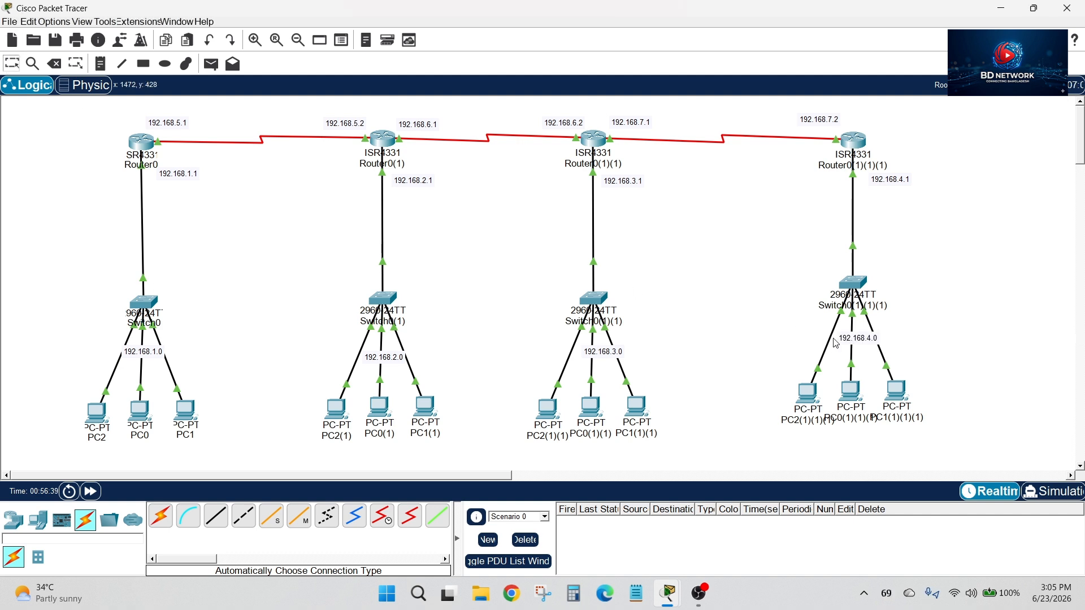
left_click_drag(877, 340, 872, 341)
Adjust the positions of the four network address notes so they sit centred over the PC links below each switch
left_click_drag(107, 115, 460, 450)
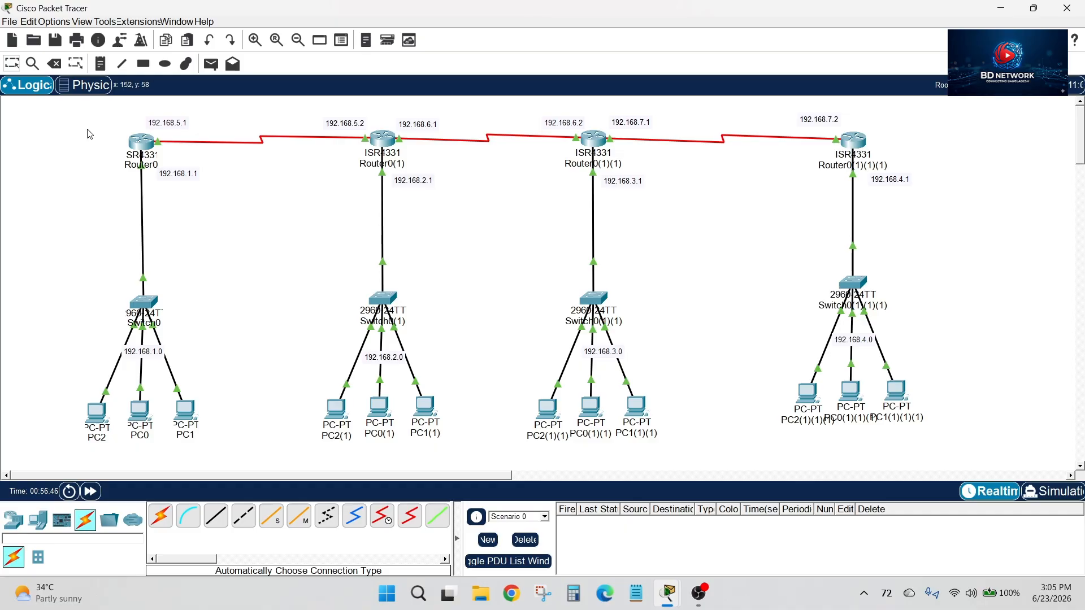
left_click_drag(74, 112, 938, 449)
left_click(588, 355)
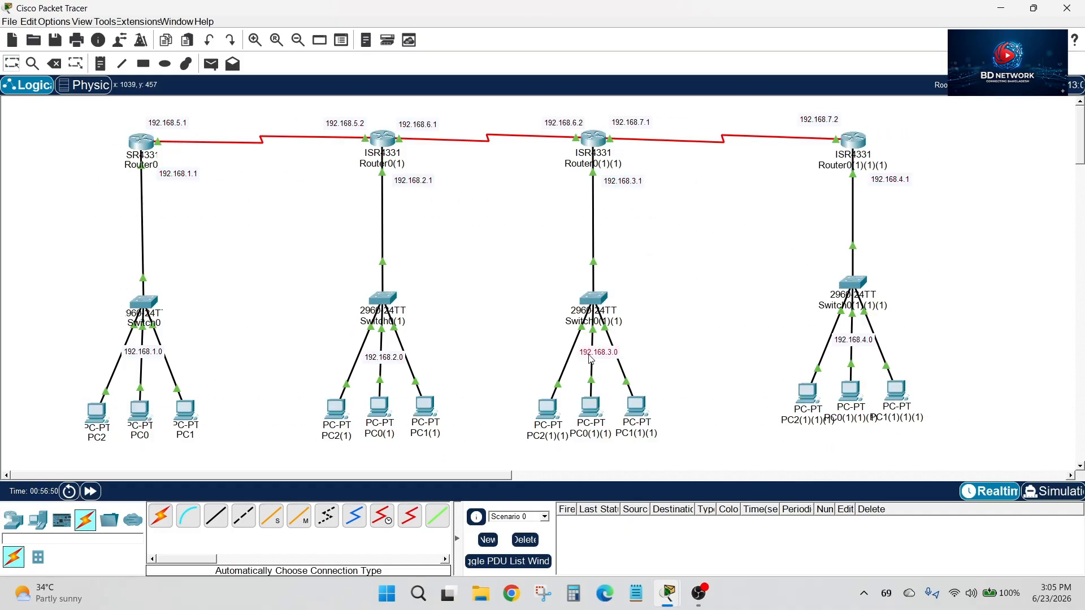
left_click(713, 330)
mouse_move(152, 360)
left_mouse_down()
mouse_move(178, 363)
mouse_move(157, 362)
left_mouse_up()
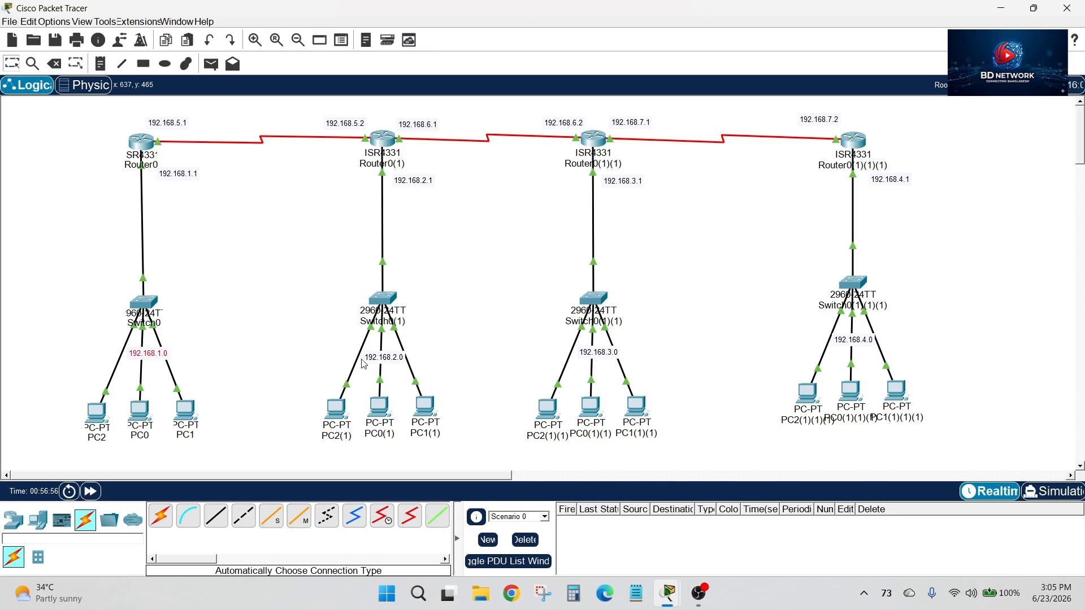
left_click_drag(384, 361, 384, 358)
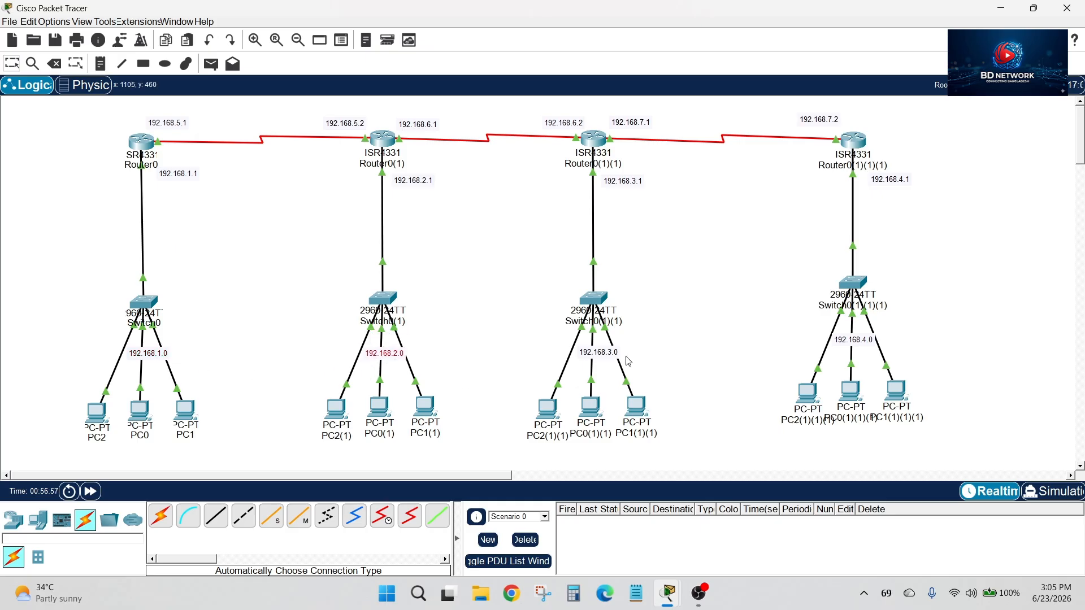
left_click(594, 356)
left_click_drag(863, 341, 865, 340)
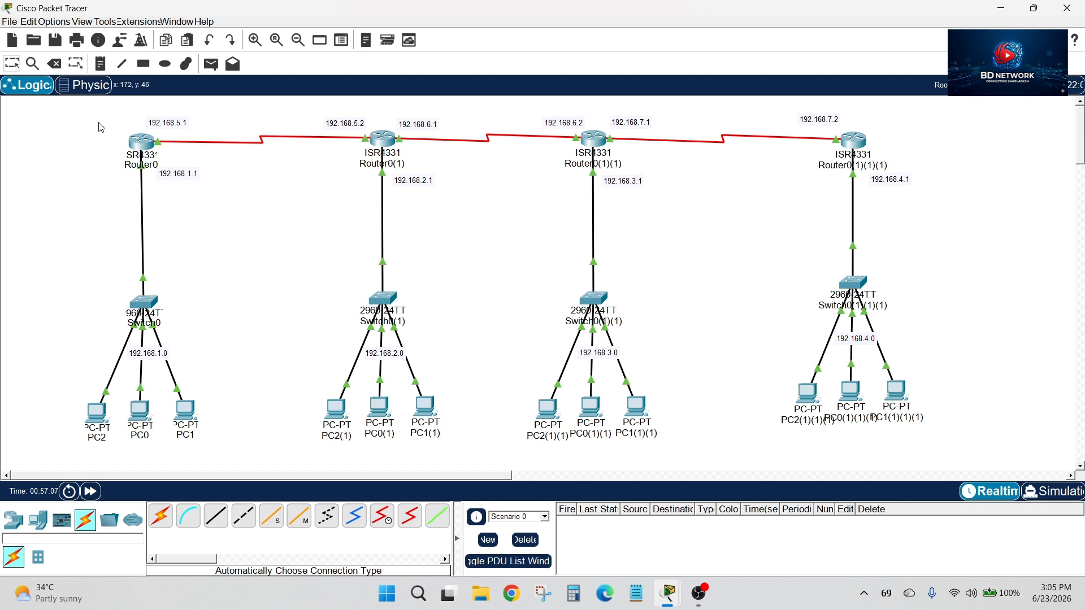
left_click_drag(97, 120, 215, 219)
left_click_drag(60, 332, 220, 442)
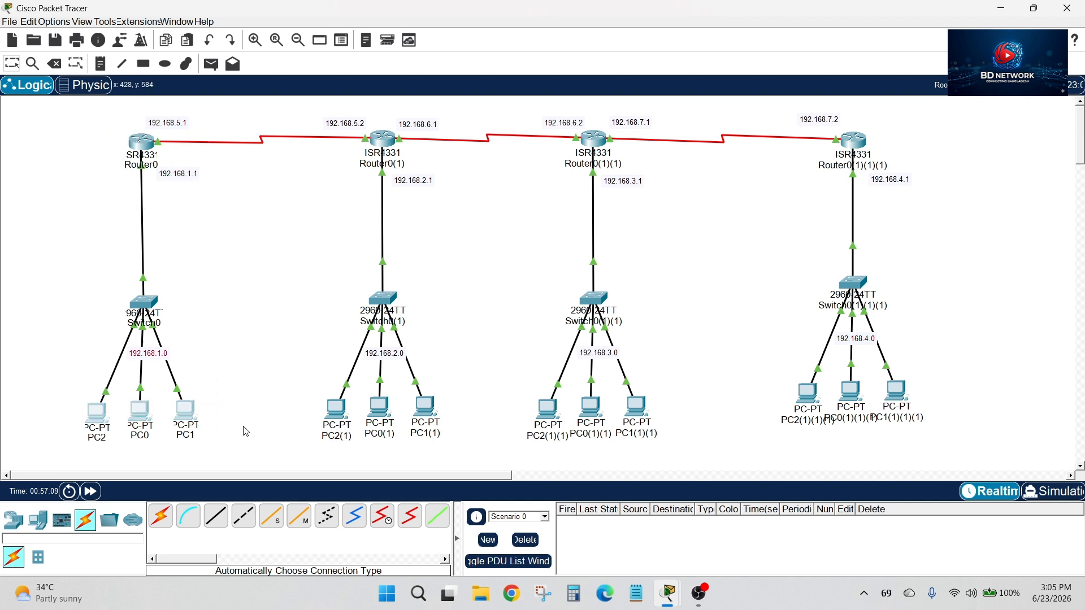
left_click(980, 157)
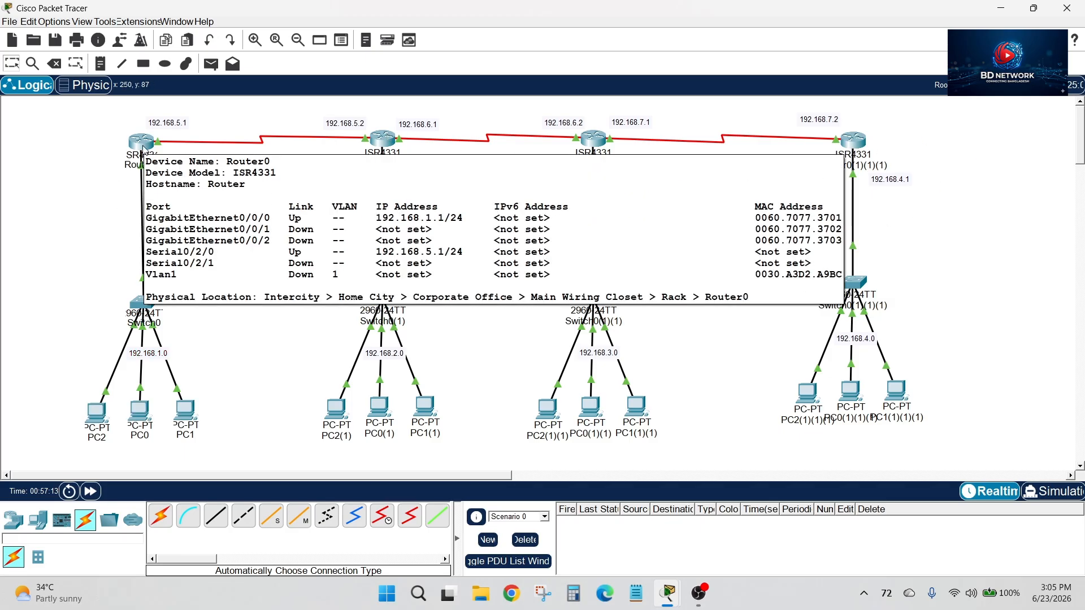
In Router0's CLI, enter global configuration mode with en and conf t, begin an ip route command, and return to the topology
left_click(140, 142)
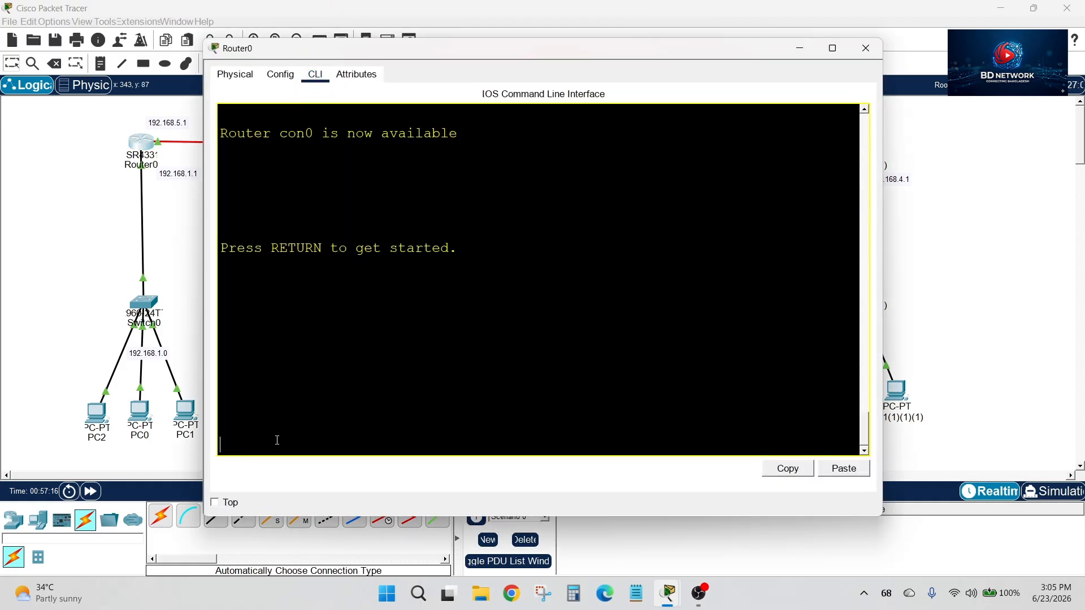
key("Return")
key("Return")
key("Return")
type("er>e")
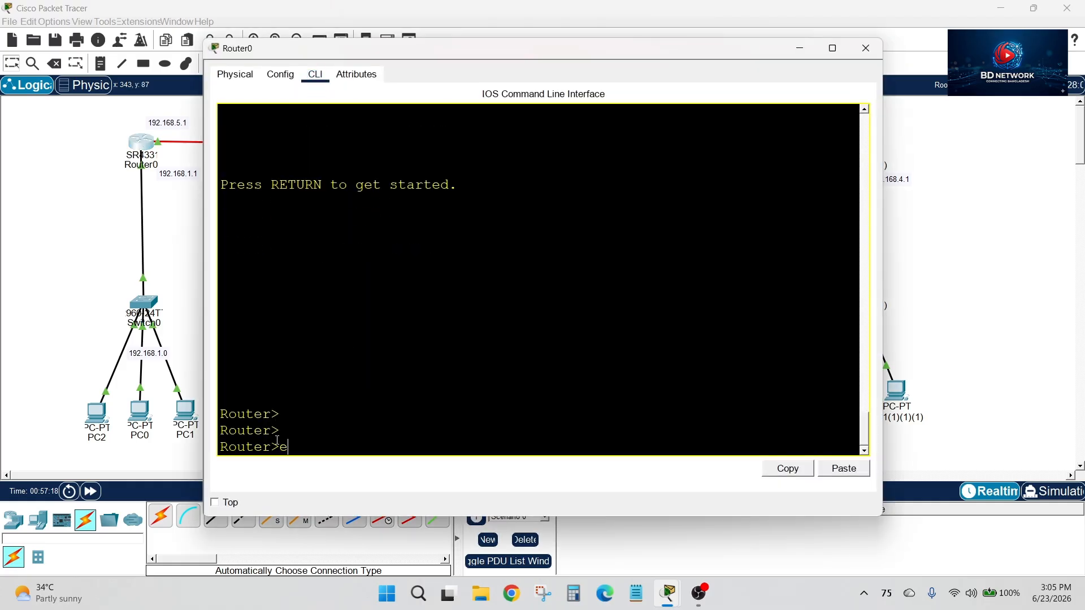
type("n")
key("Return")
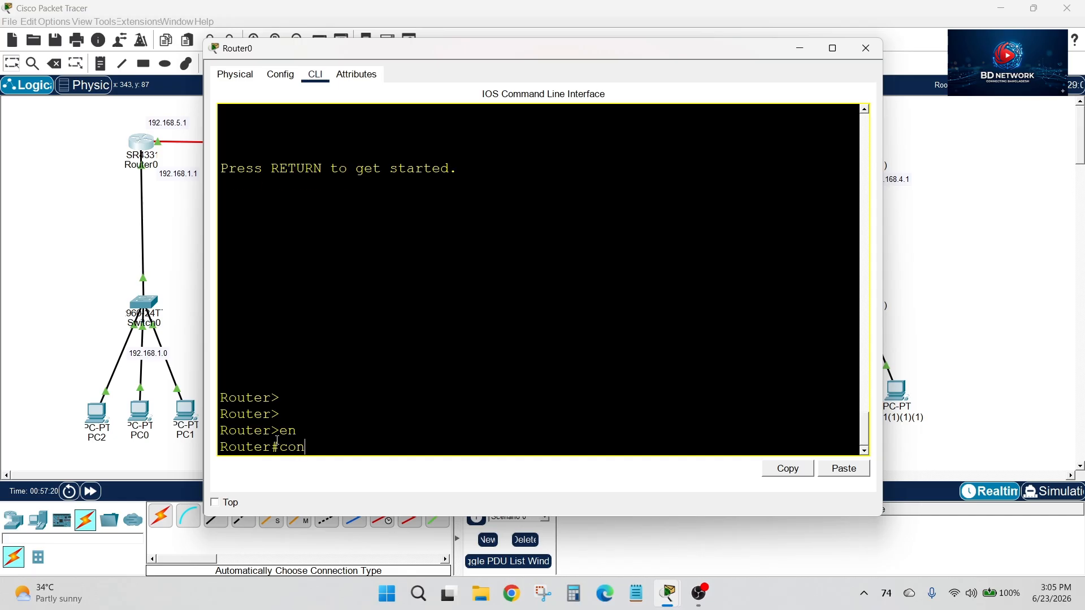
type("conf t")
key("Return")
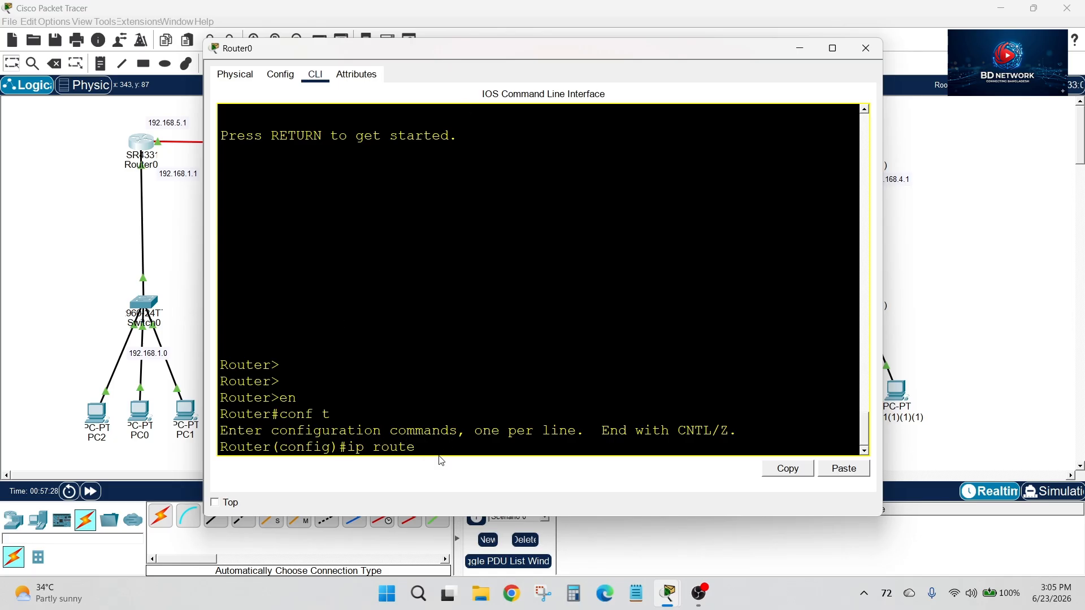
left_click_drag(416, 450, 346, 449)
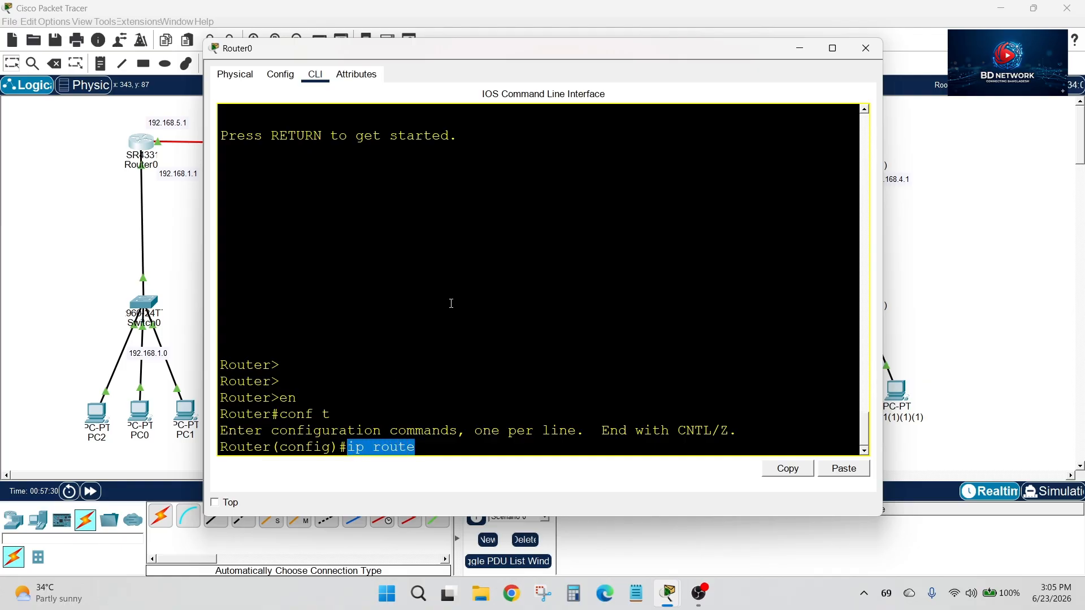
left_click(472, 283)
left_click_drag(428, 49, 571, 83)
left_click(253, 131)
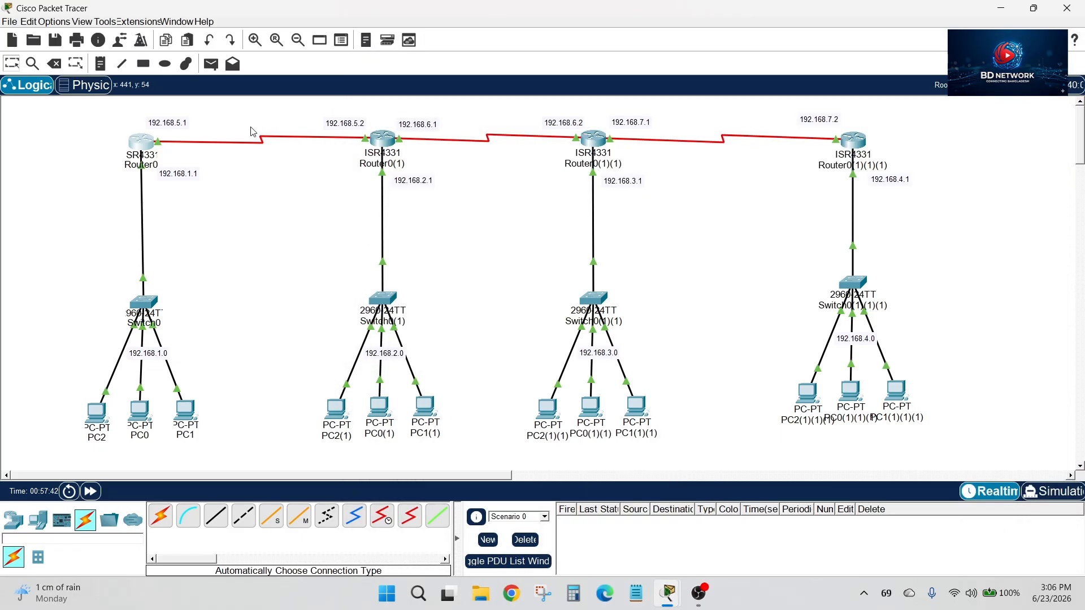
left_click_drag(72, 125, 224, 446)
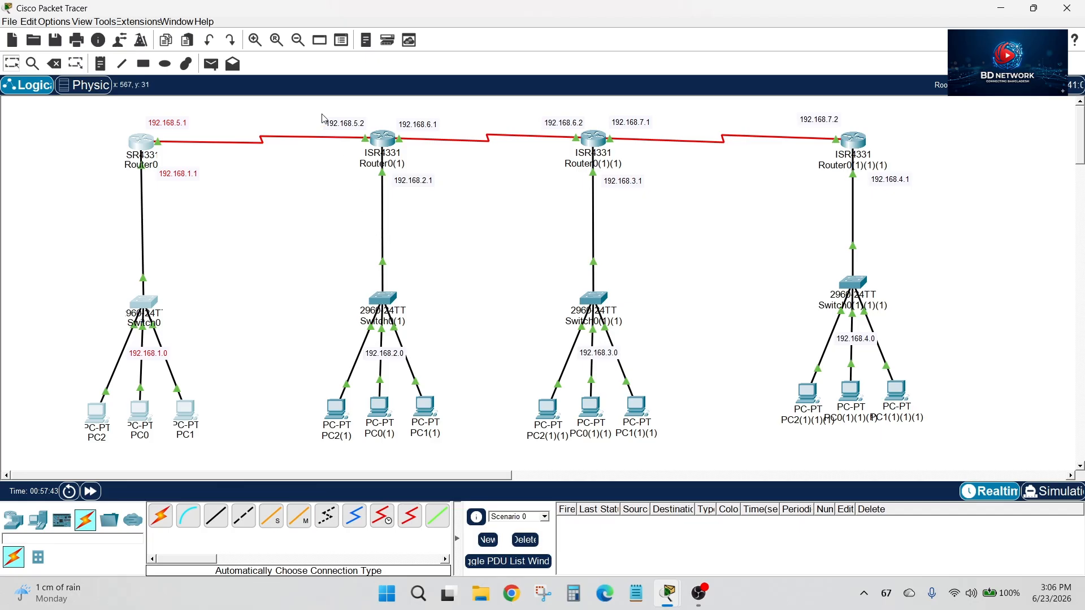
left_click_drag(321, 114, 427, 445)
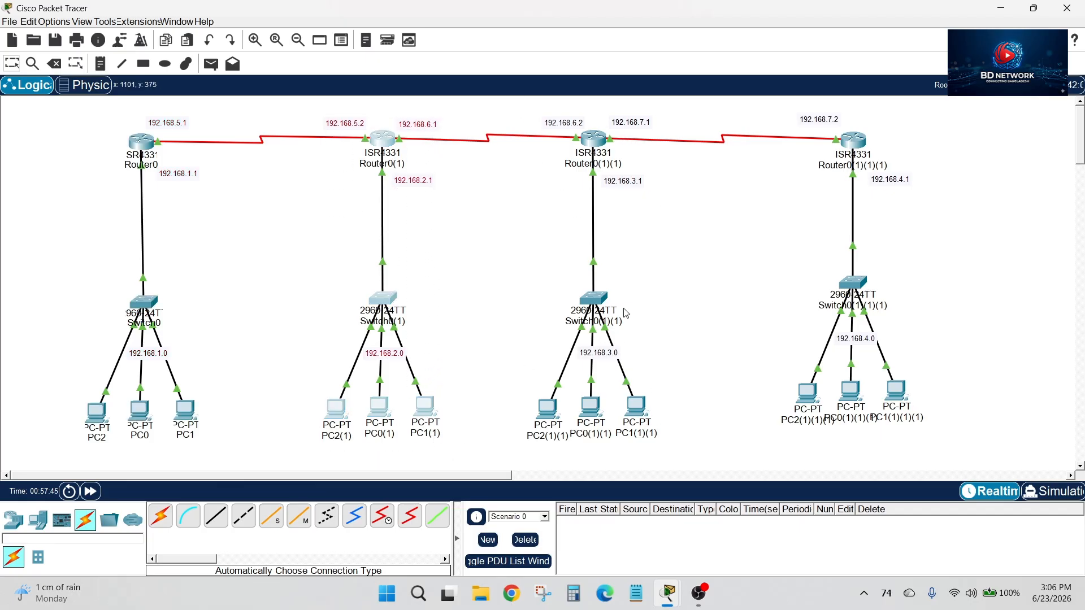
left_click_drag(519, 122, 658, 445)
left_click_drag(782, 102, 910, 400)
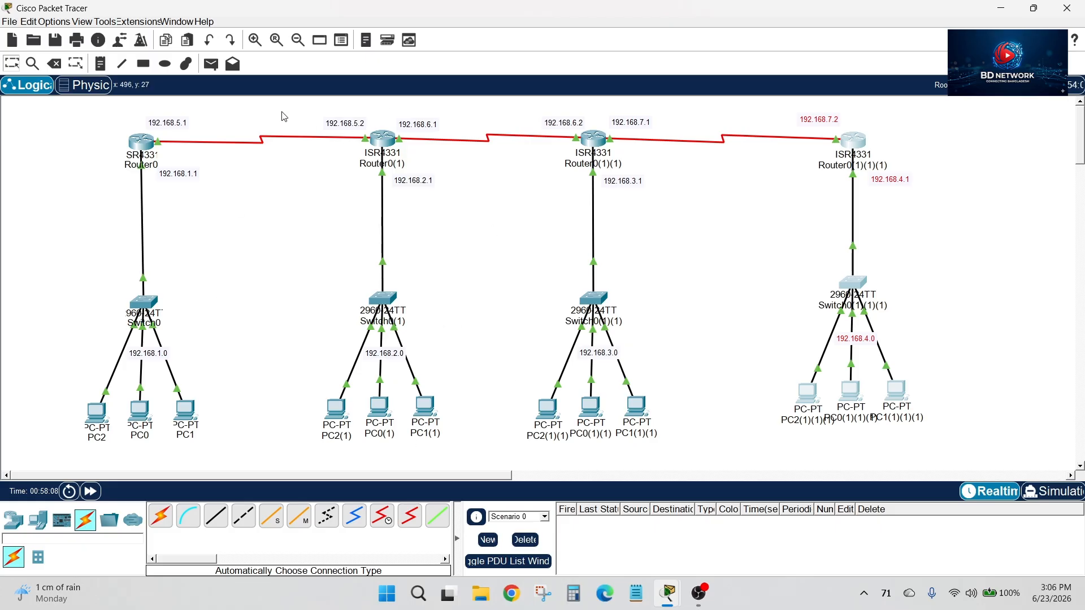
On Router0, complete the static route to 192.168.2.0 with mask 255.255.255.0 and next hop 192.168.5.2
left_click(147, 141)
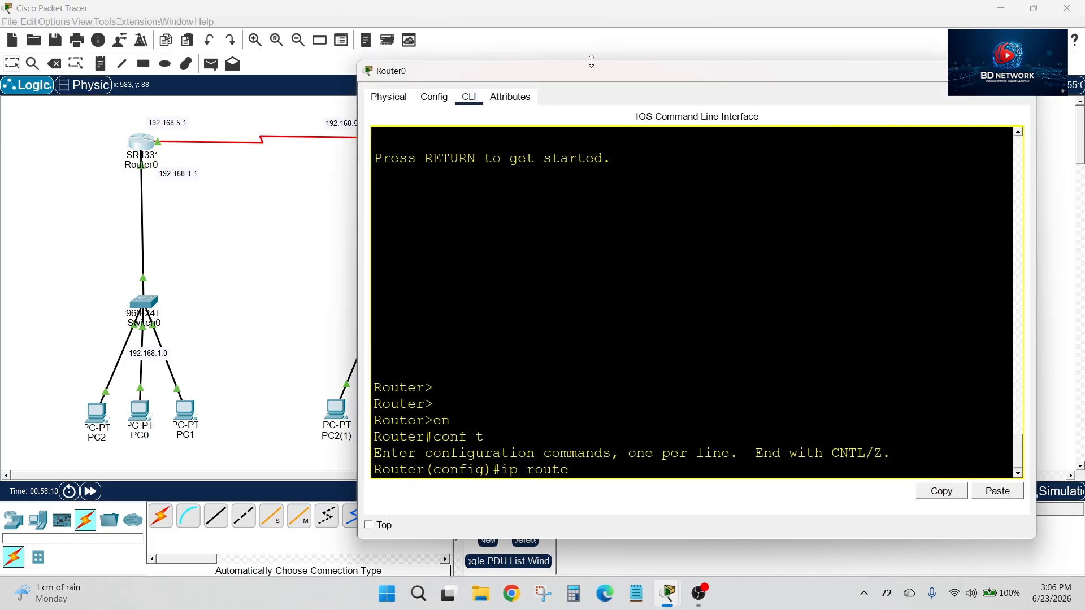
left_click_drag(591, 71, 792, 40)
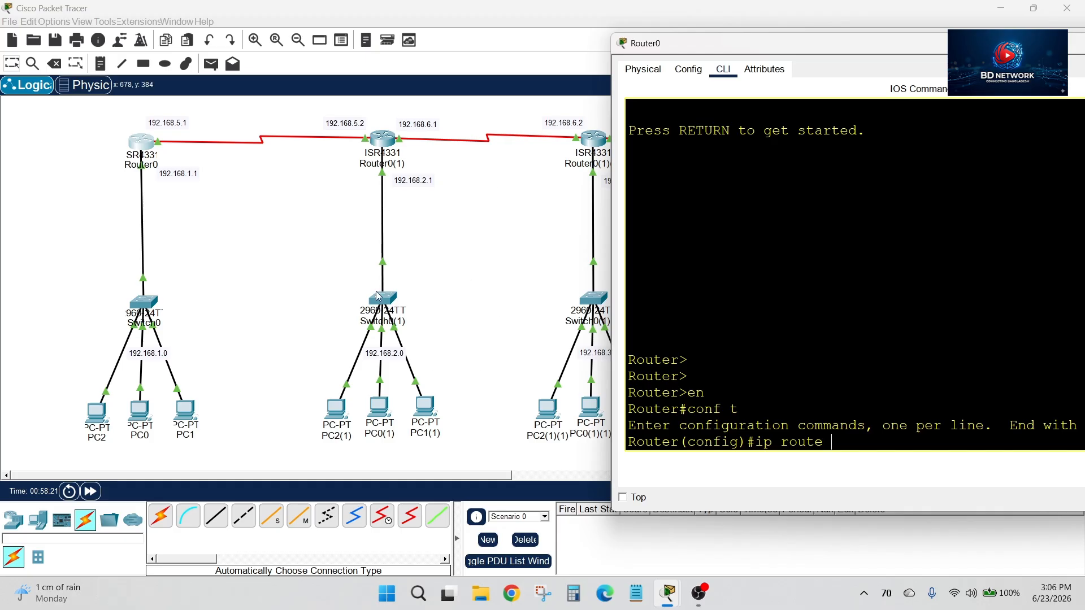
left_click_drag(804, 47, 693, 54)
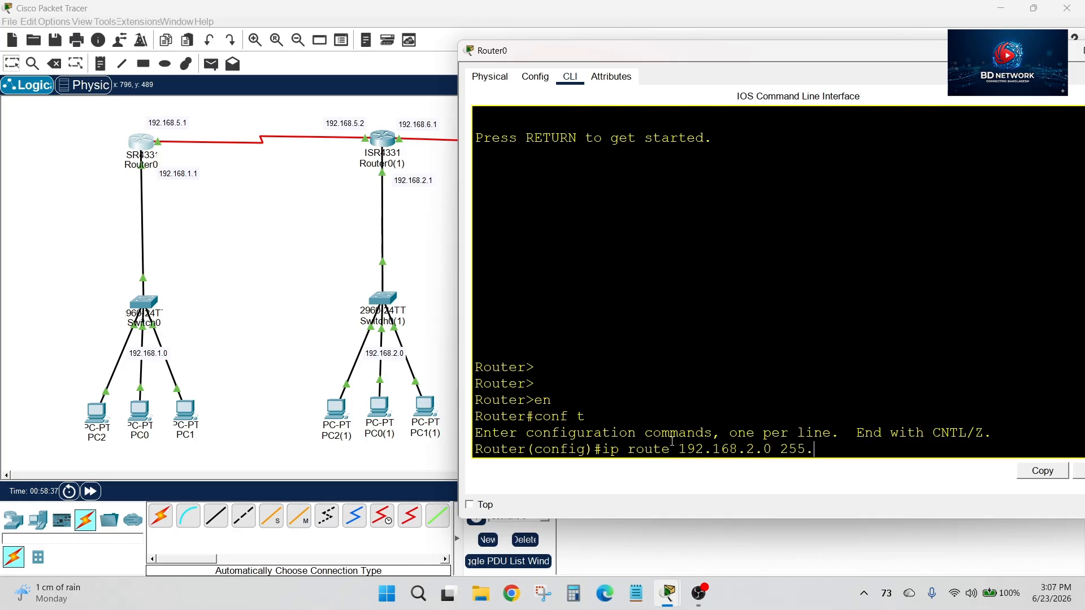
type(".255.0")
left_click_drag(876, 55, 885, 117)
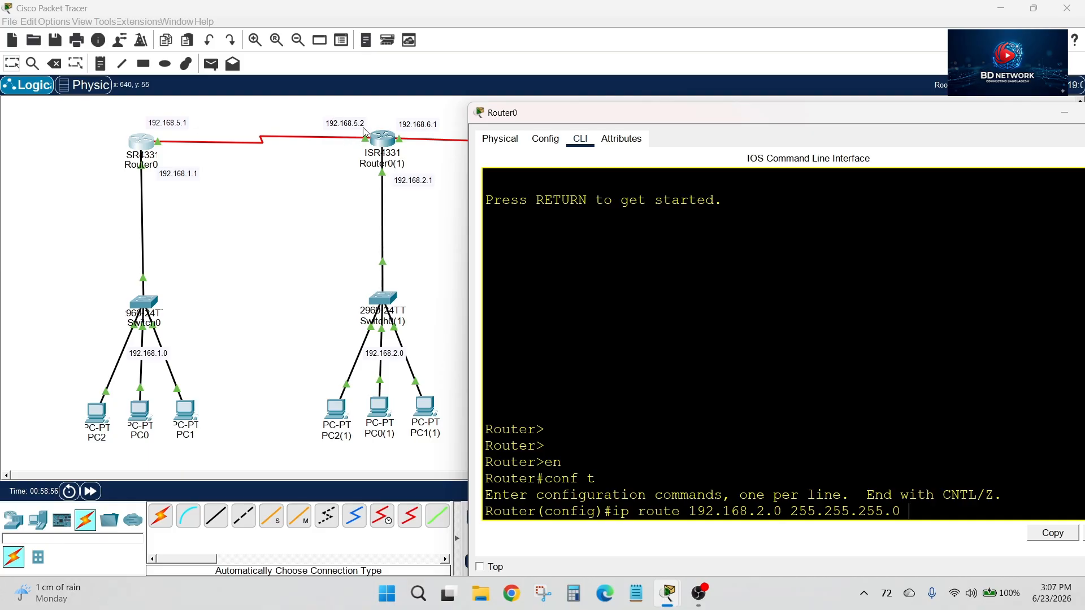
left_click_drag(621, 112, 468, 93)
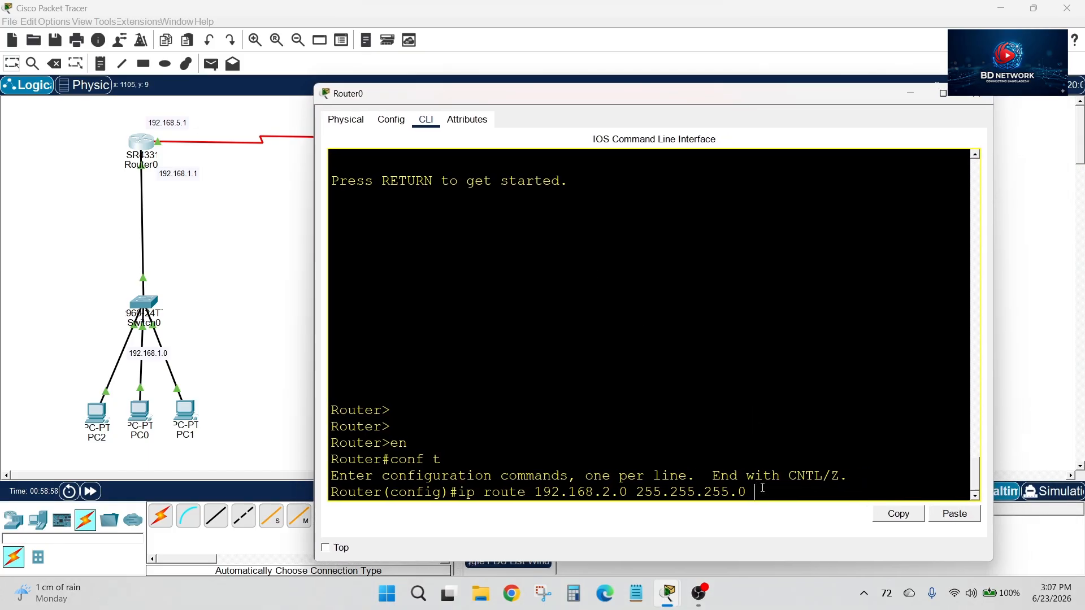
type("168.5.2")
key("Return")
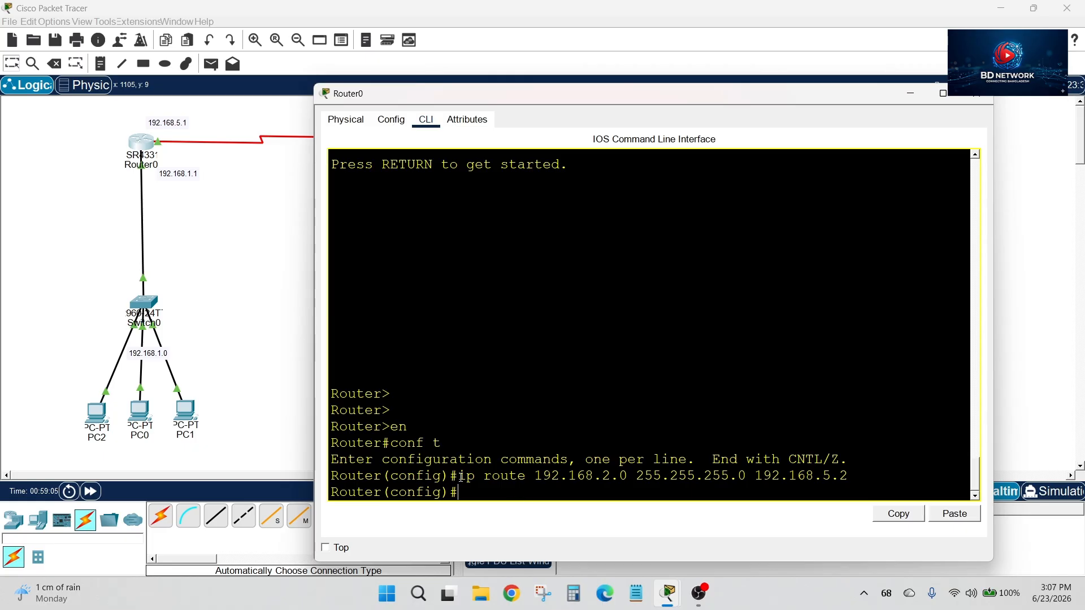
Review the parts of Router0's entered static route: the ip route command, destination network, subnet mask and next-hop address
left_click_drag(459, 476, 526, 477)
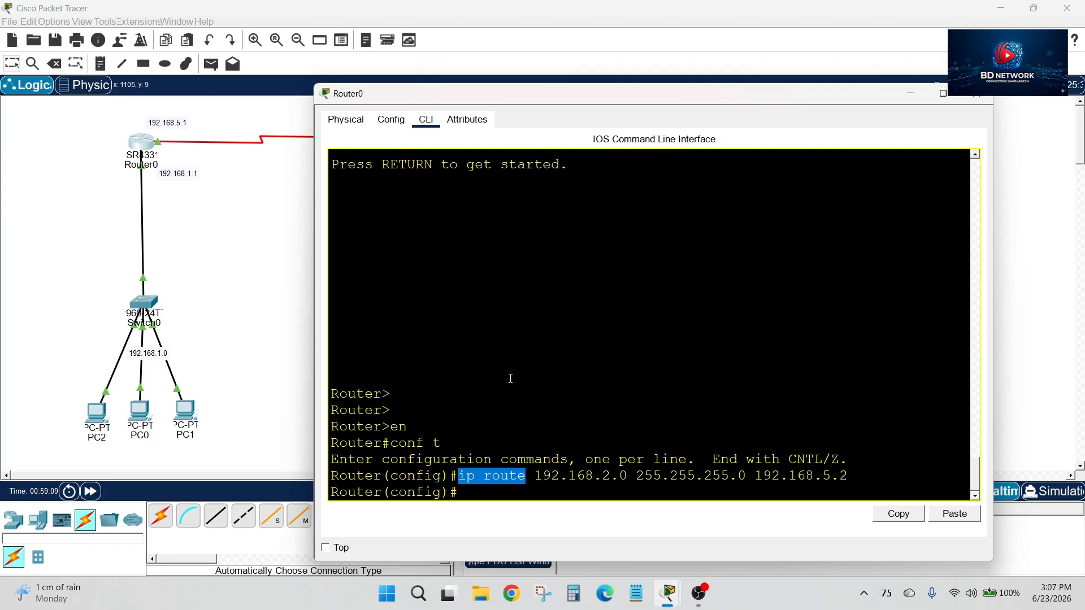
left_click(464, 476)
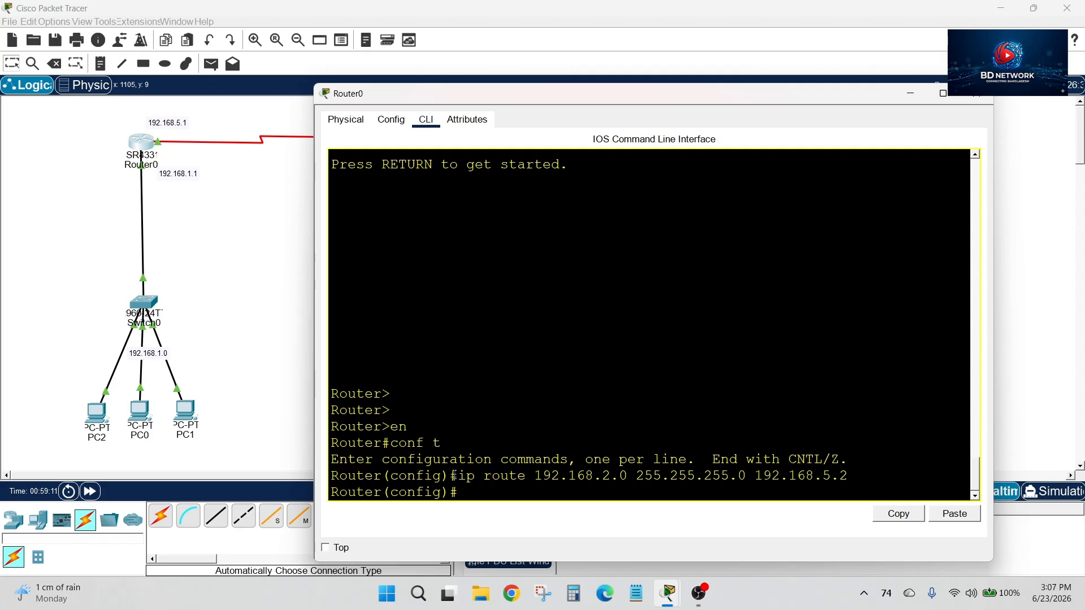
left_click_drag(459, 476, 526, 477)
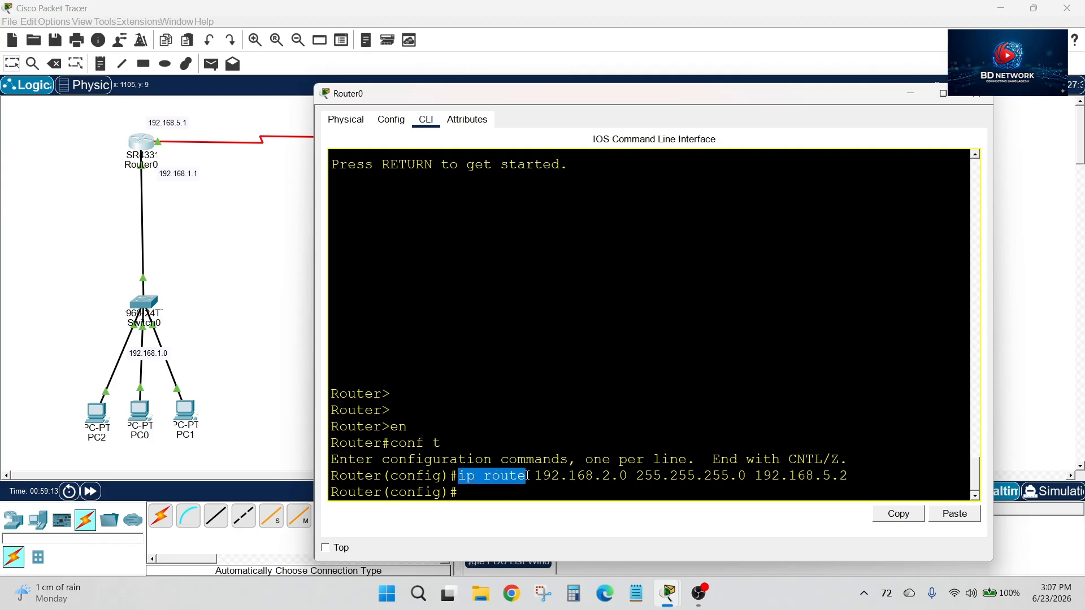
left_click(538, 399)
left_click_drag(502, 94, 731, 83)
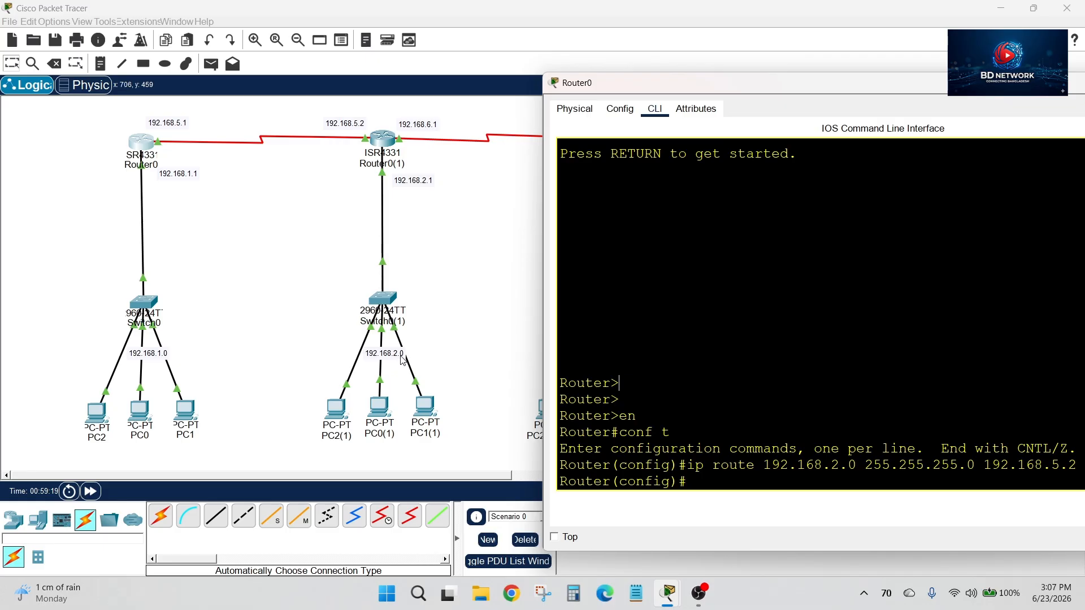
left_click_drag(832, 466, 1080, 459)
left_click(864, 469)
left_click(1056, 424)
left_click_drag(984, 464, 1077, 463)
left_click(1011, 385)
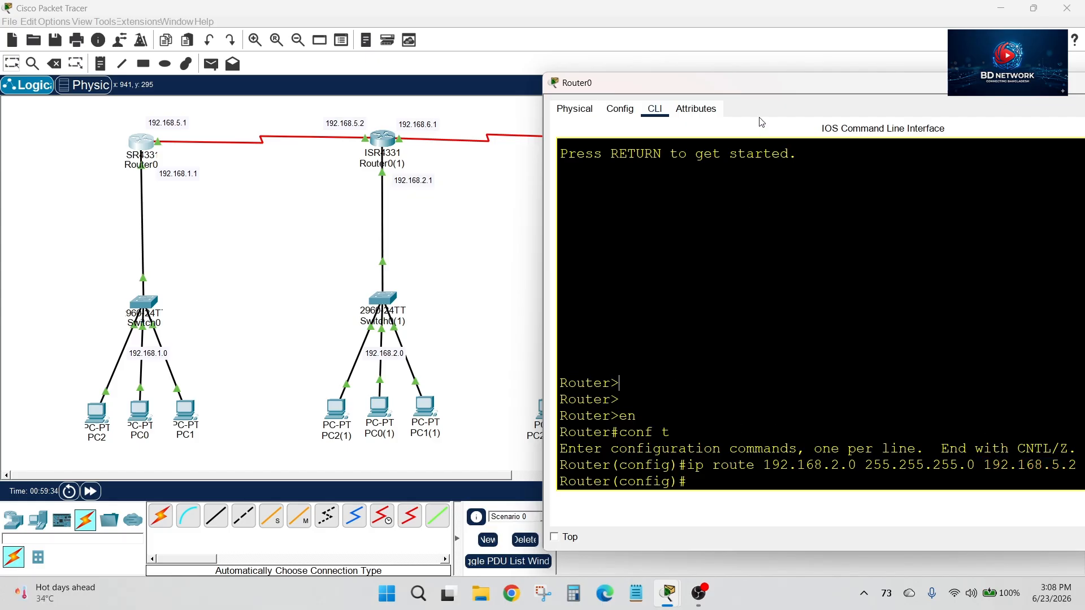
Examine the 192.168.3.0 and 192.168.4.0 LANs and the router links in the topology to identify Router0's remaining routes
left_click_drag(758, 91, 590, 480)
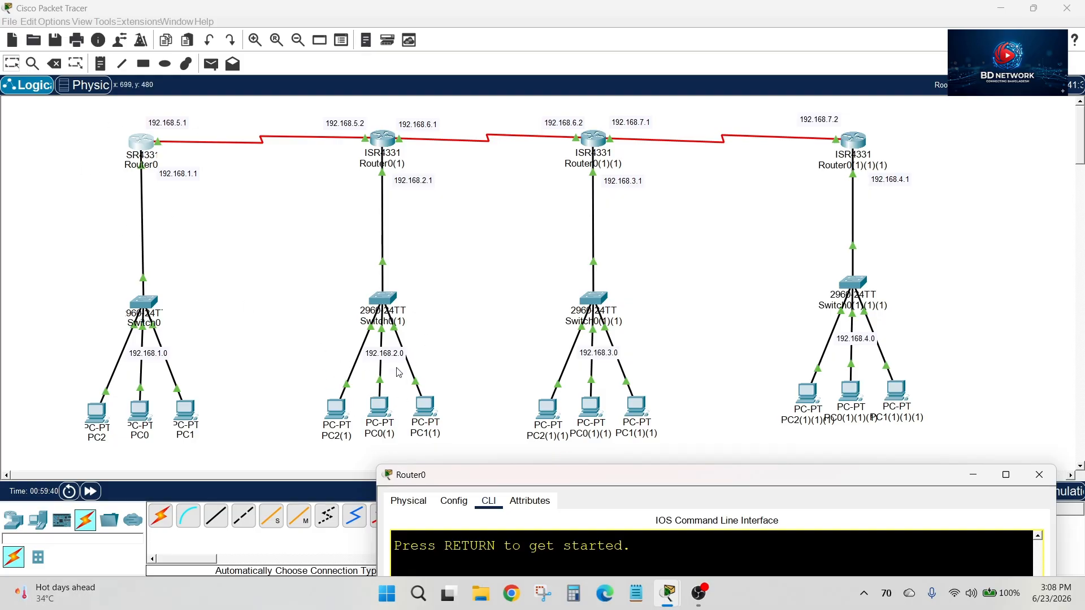
left_click_drag(531, 308, 700, 426)
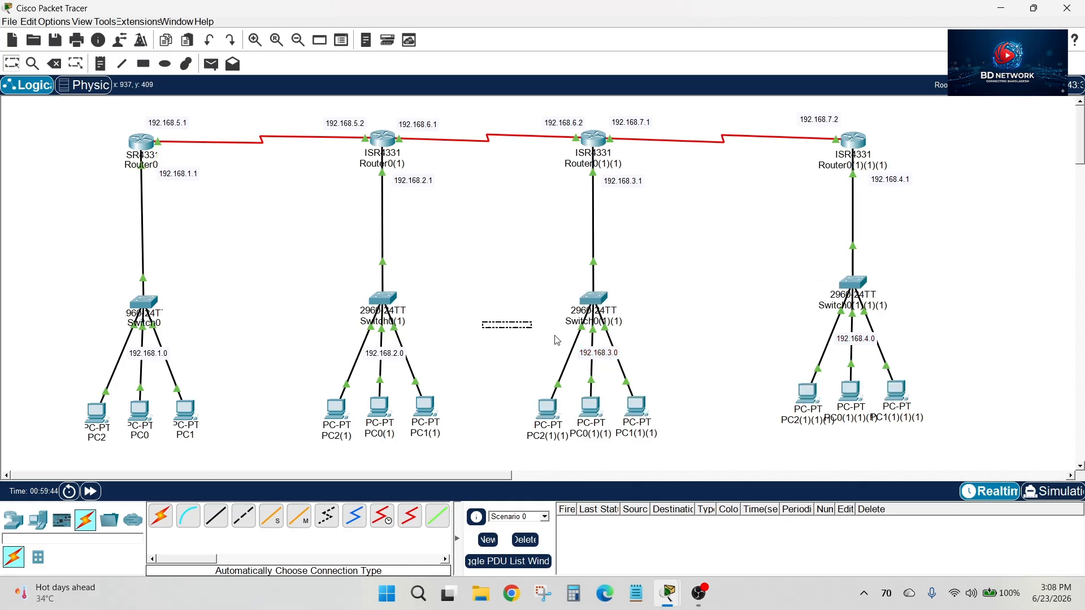
left_click_drag(764, 316, 919, 412)
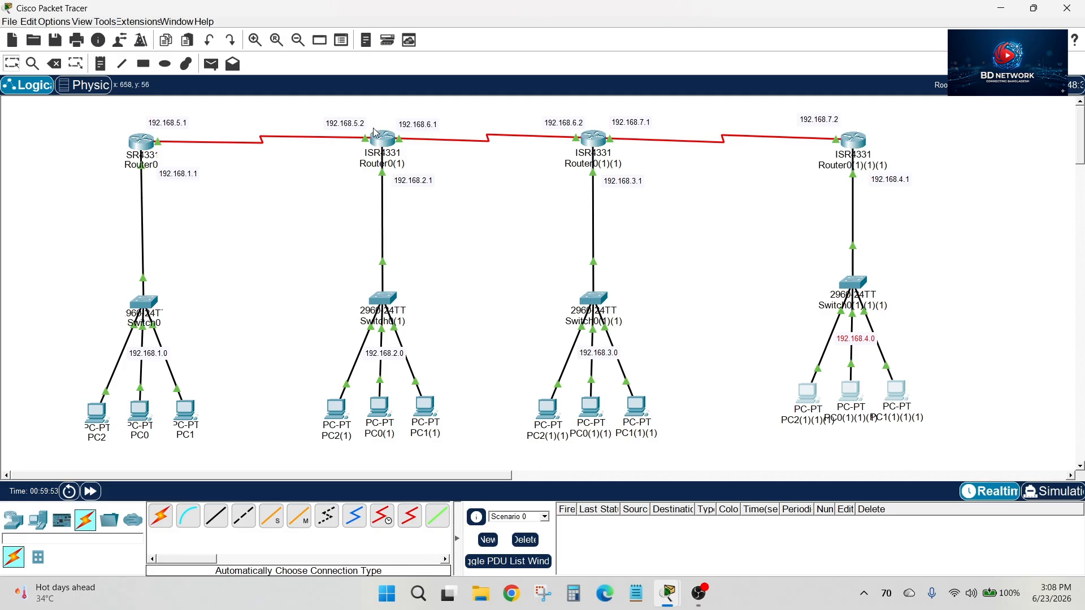
left_click(142, 142)
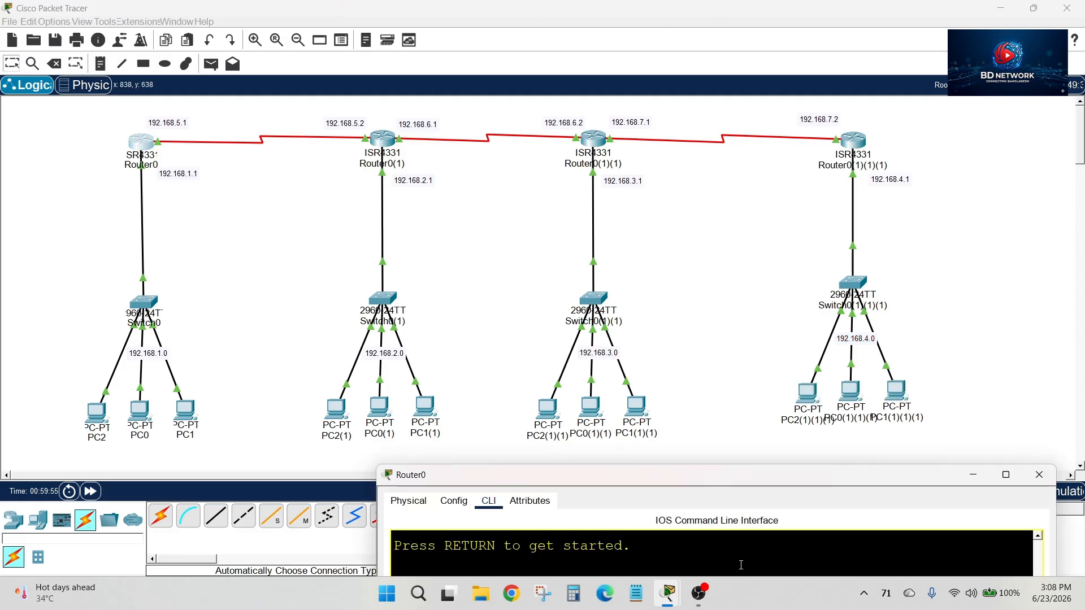
left_click_drag(738, 476, 747, 113)
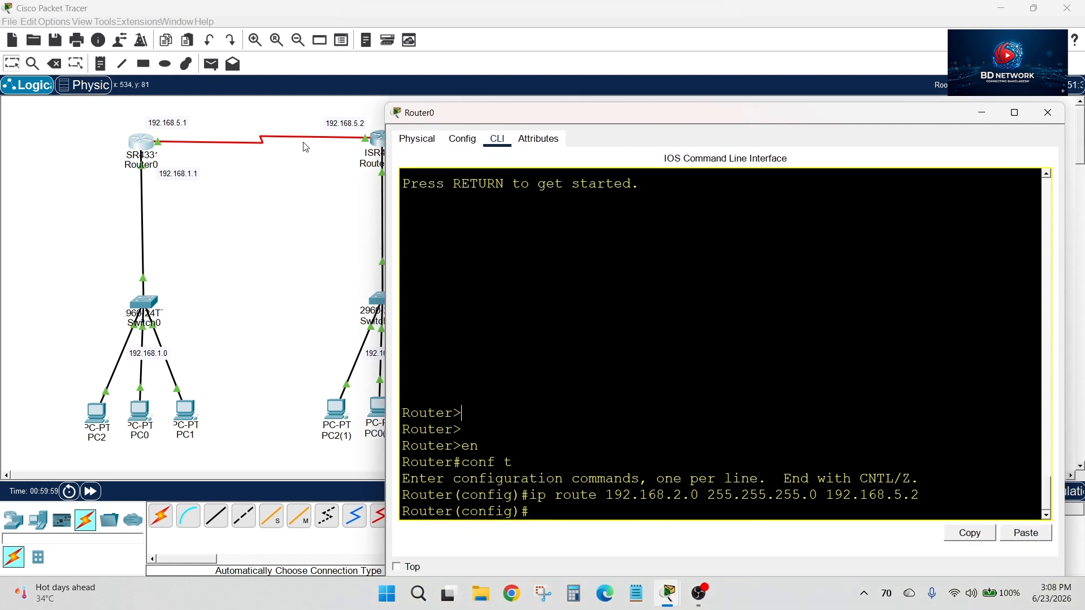
left_click_drag(579, 121, 328, 200)
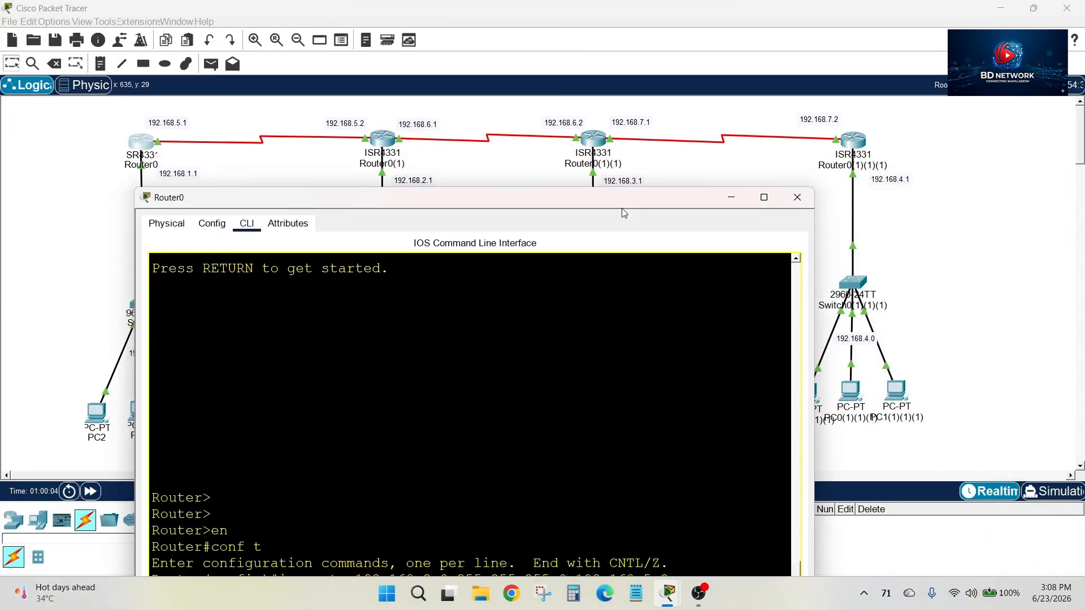
left_click(733, 197)
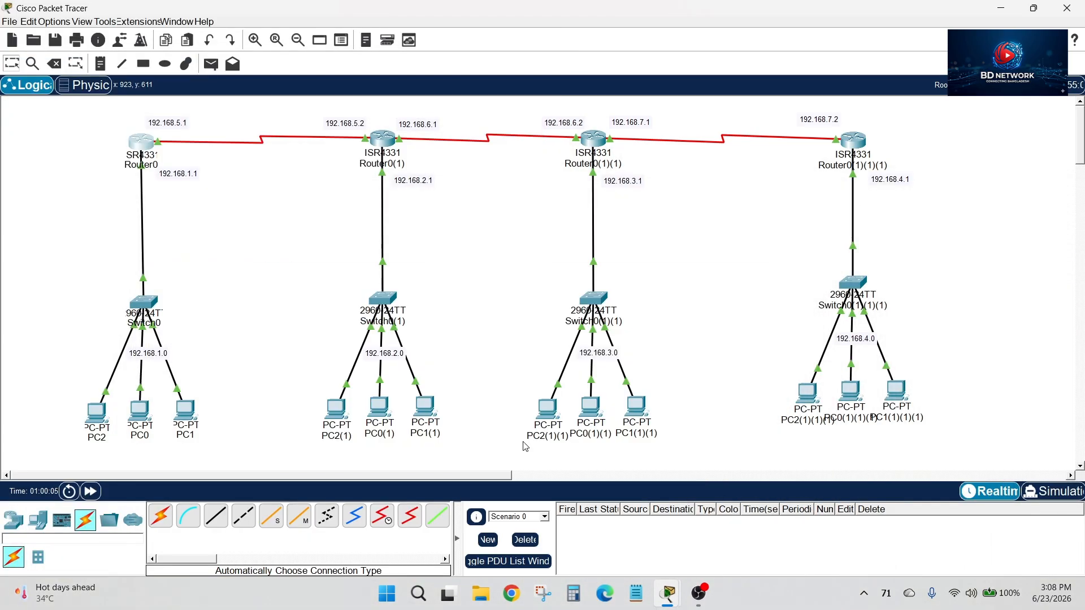
Add a static route on Router0 to 192.168.3.0 with mask 255.255.255.0 and next hop 192.168.5.2
left_click(131, 143)
left_click_drag(527, 145, 564, 65)
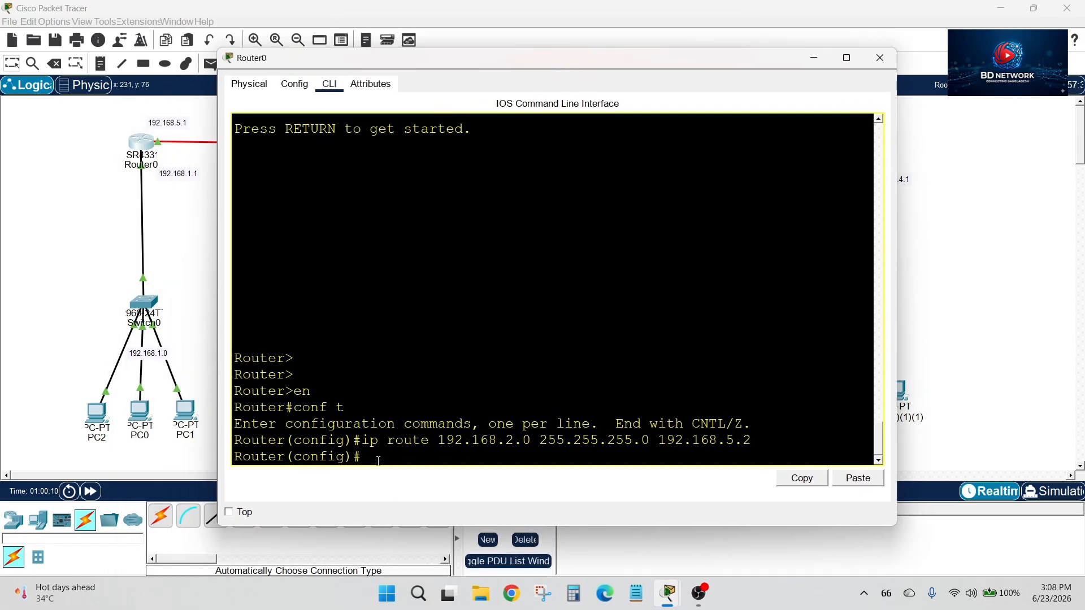
type("ip route 192.168.3.")
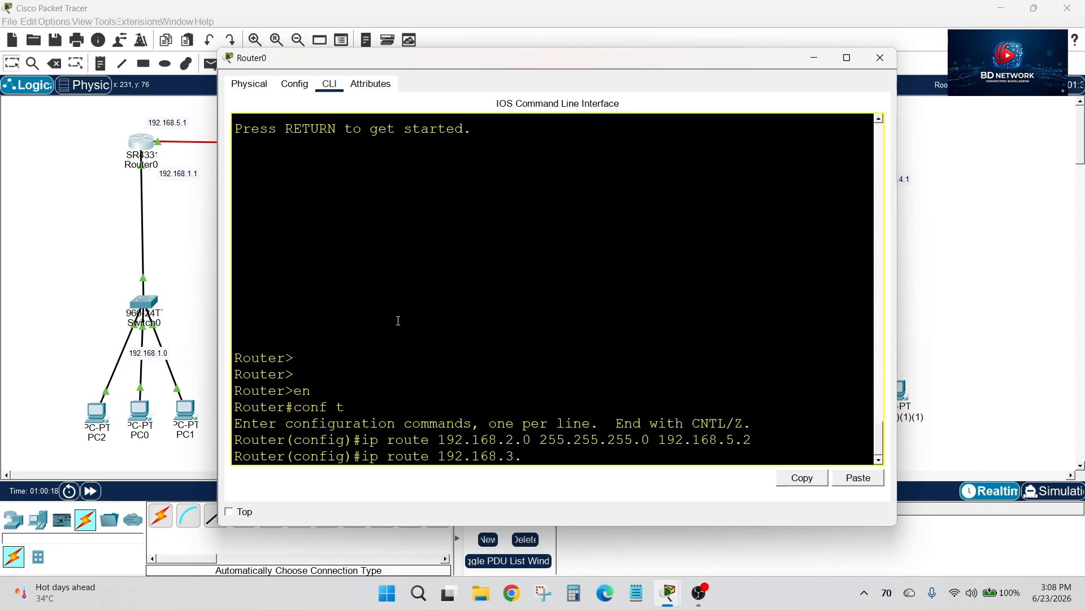
type("0 255.255.255.0")
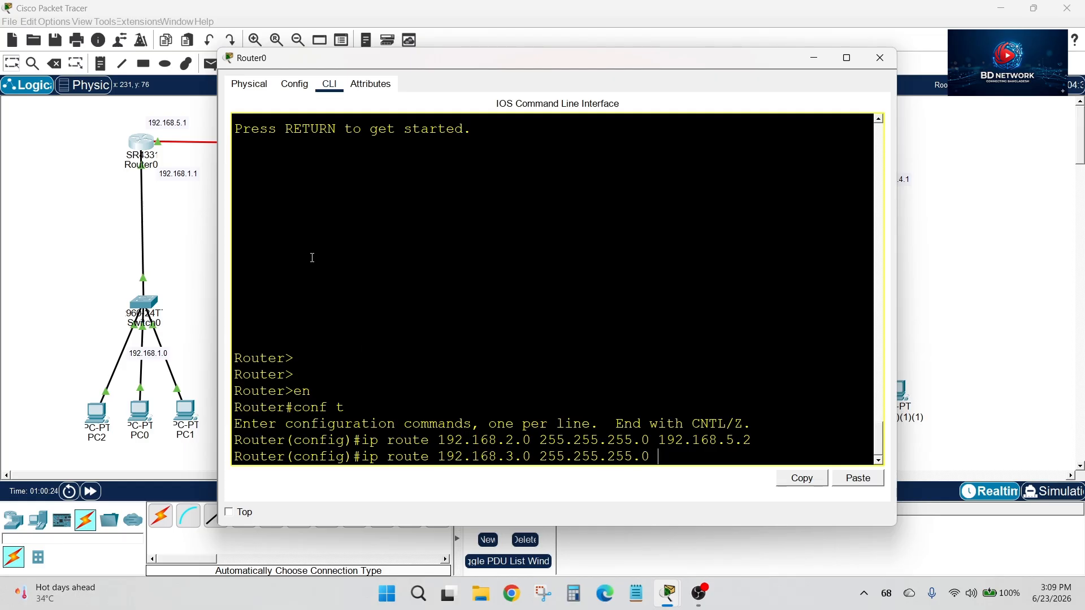
left_click_drag(503, 57, 505, 250)
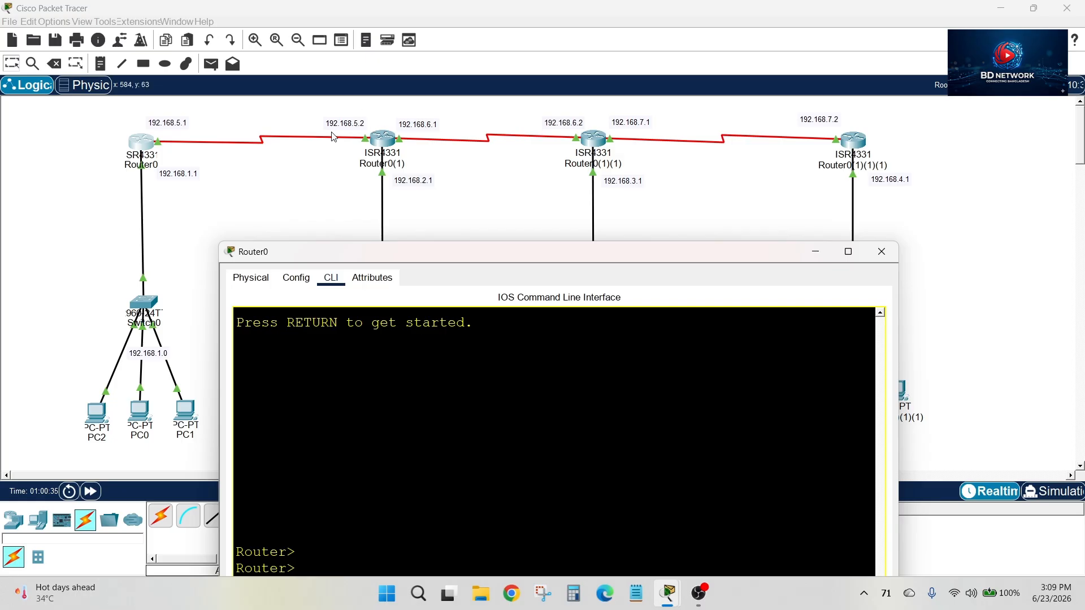
type("en")
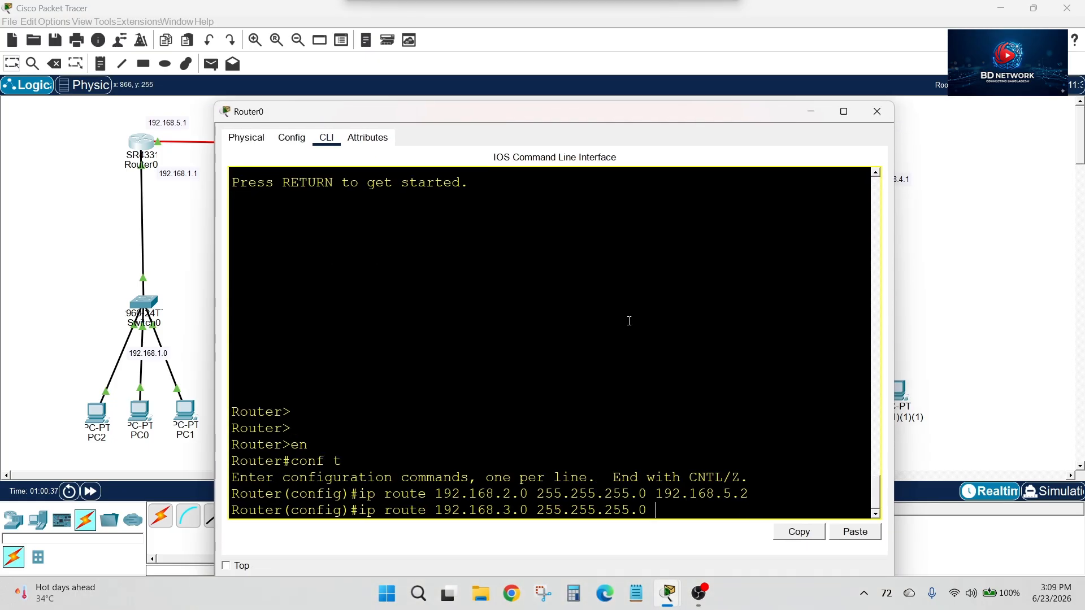
type("192.16")
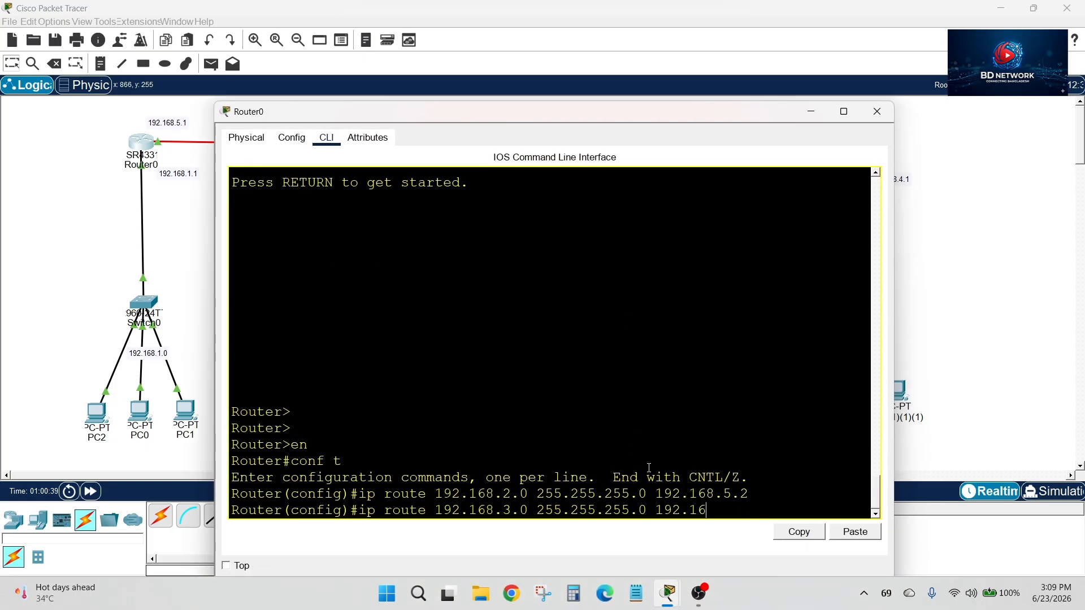
type("8.5.2")
key("Return")
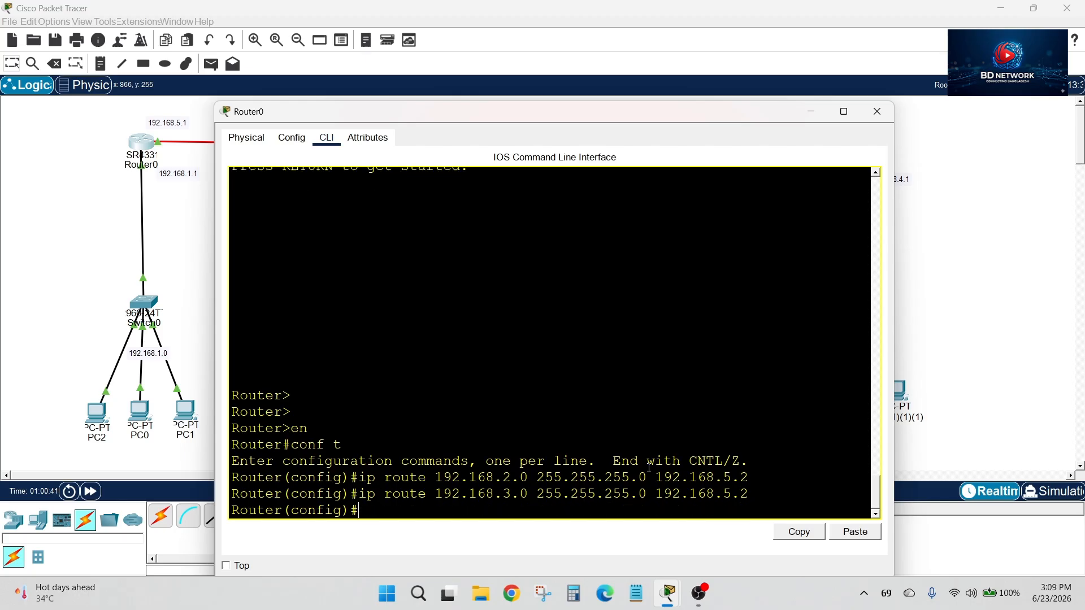
Add a static route on Router0 to 192.168.4.0 255.255.255.0 via 192.168.5.2, check the destination networks and close the router's window
type("ip route")
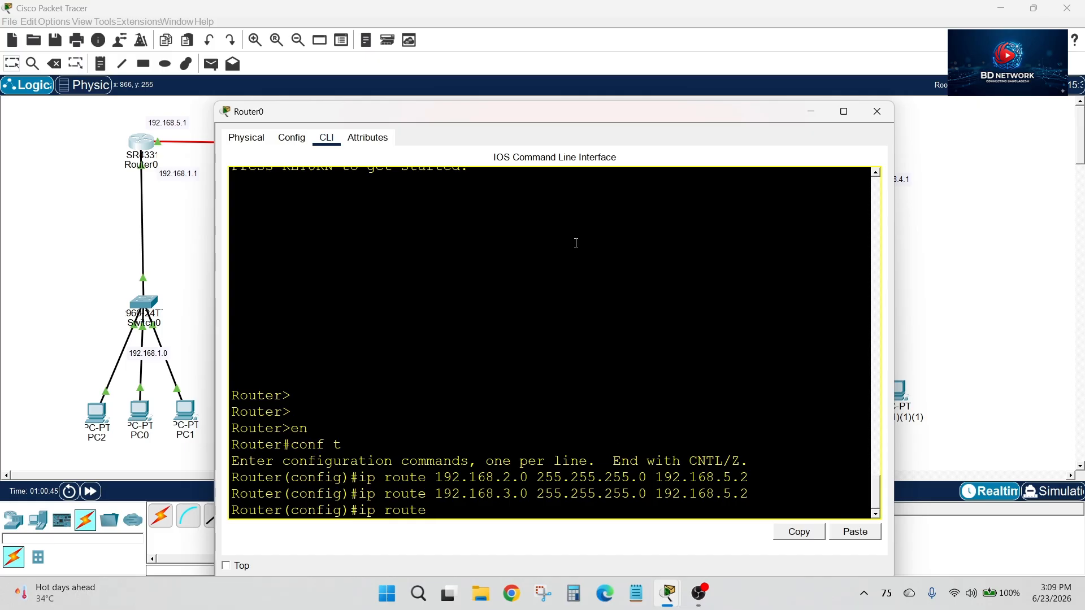
left_click_drag(599, 116, 457, 475)
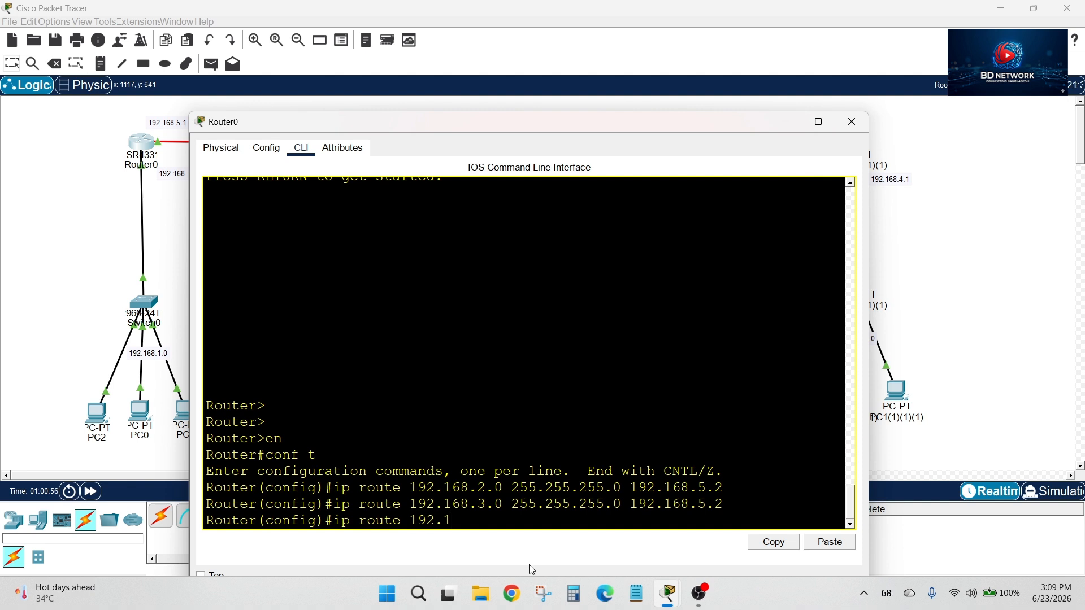
type("68.4.0 255.2552")
type("5")
key("BackSpace")
key("BackSpace")
type(".255.0")
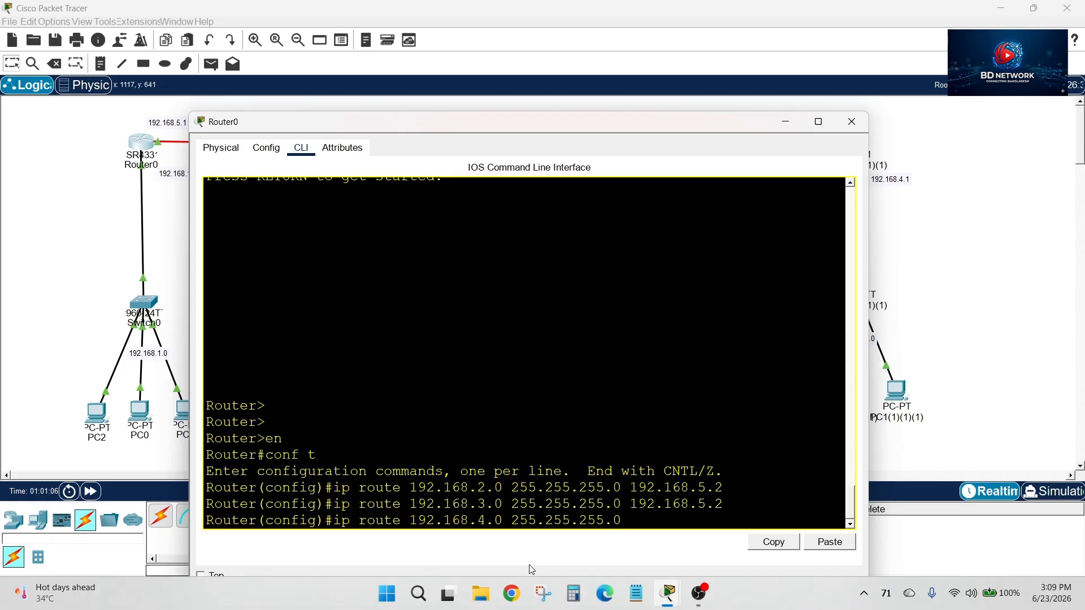
type(" 192.168.5.2")
key("Return")
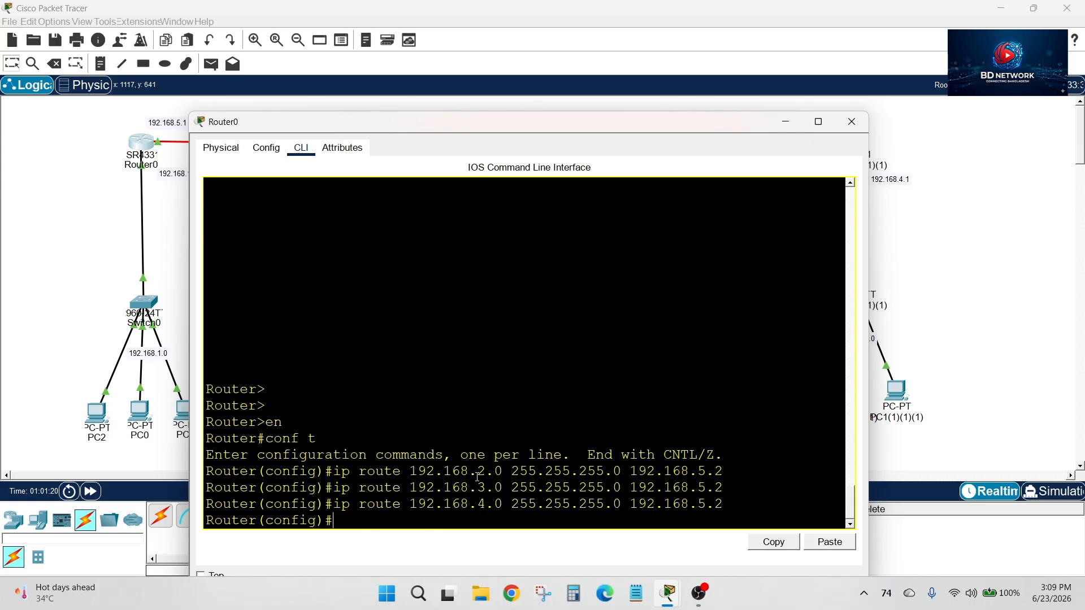
left_click_drag(477, 472, 503, 503)
left_click(512, 516)
left_click(859, 123)
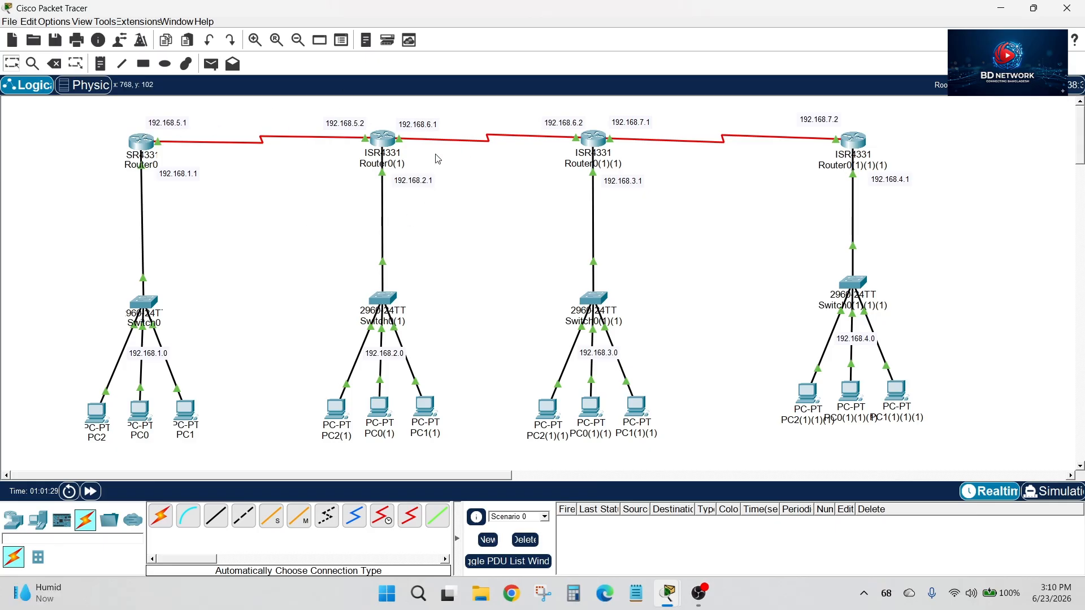
Examine the topology to compare the two outer routers and their LANs with the two middle routers
left_click_drag(83, 129, 215, 459)
left_click_drag(93, 121, 192, 428)
left_click(236, 294)
left_click_drag(79, 116, 223, 456)
left_click(238, 324)
left_click_drag(904, 111, 824, 421)
left_click_drag(286, 111, 725, 455)
left_click_drag(320, 118, 688, 470)
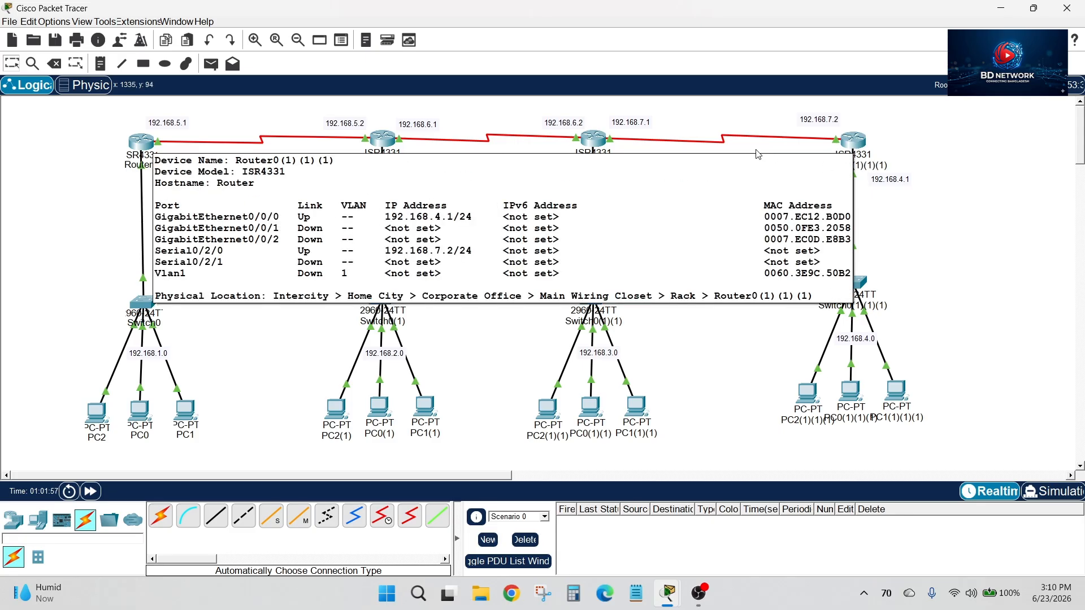
left_click_drag(786, 104, 980, 463)
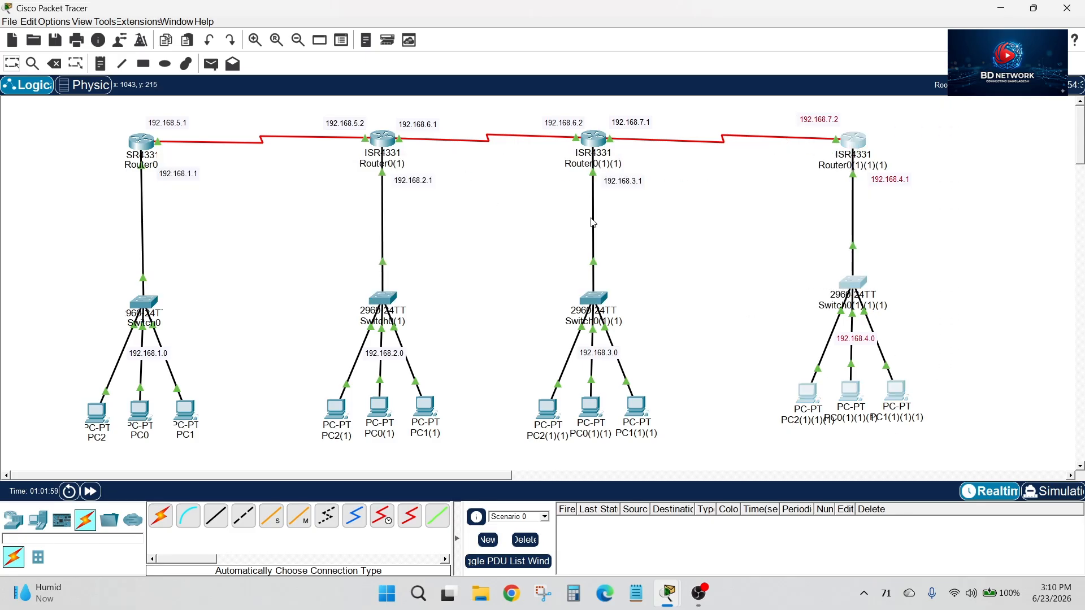
left_click_drag(100, 108, 668, 470)
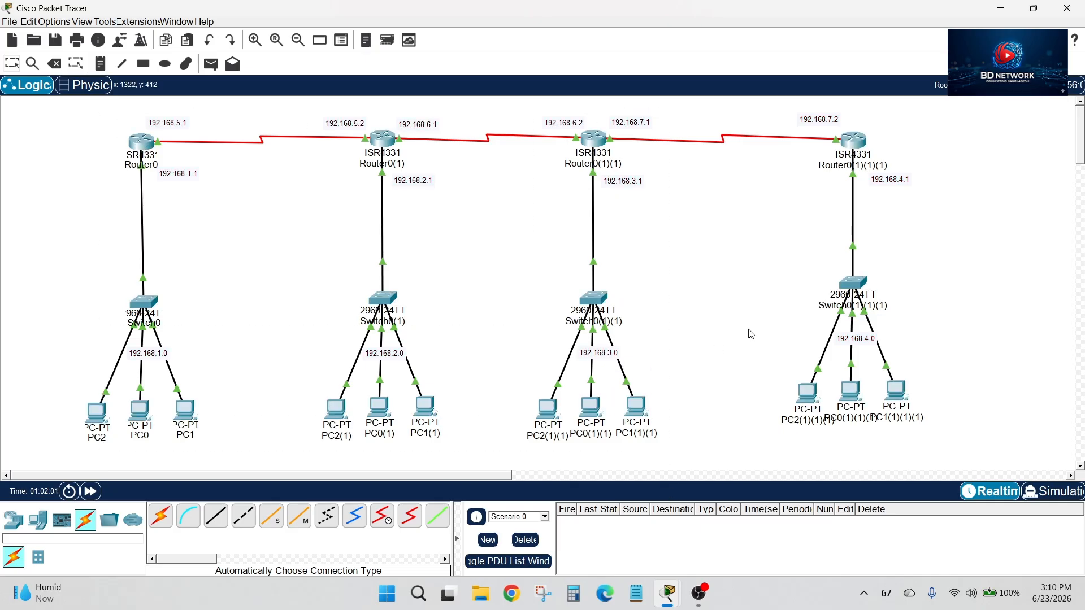
Open the command line of Router0(1)(1)(1) and enter global configuration mode
left_click(854, 141)
key("Return")
key("Return")
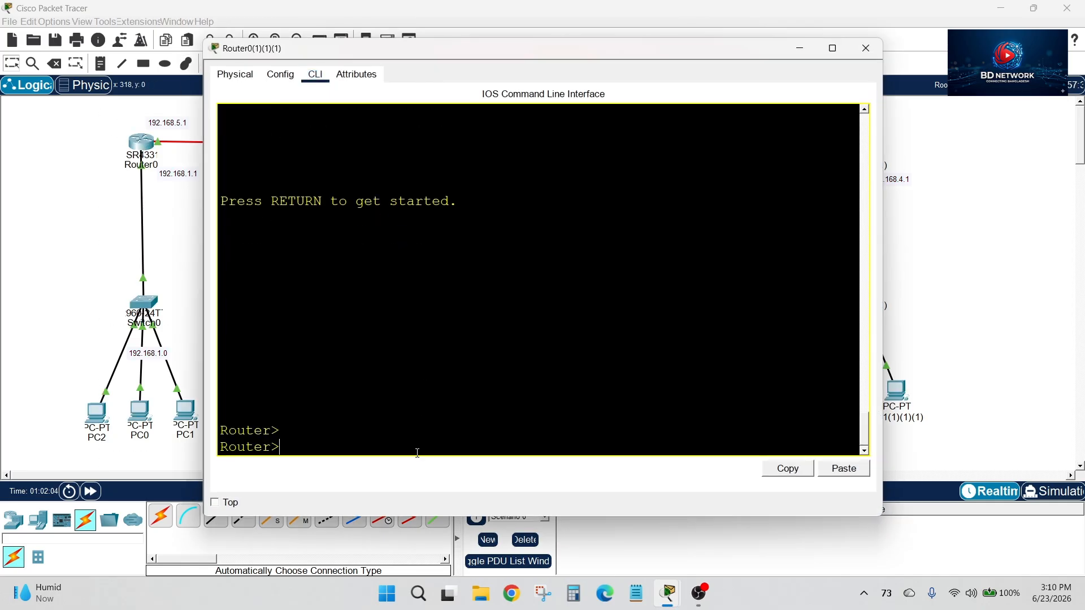
type("en")
key("Return")
type("conf t")
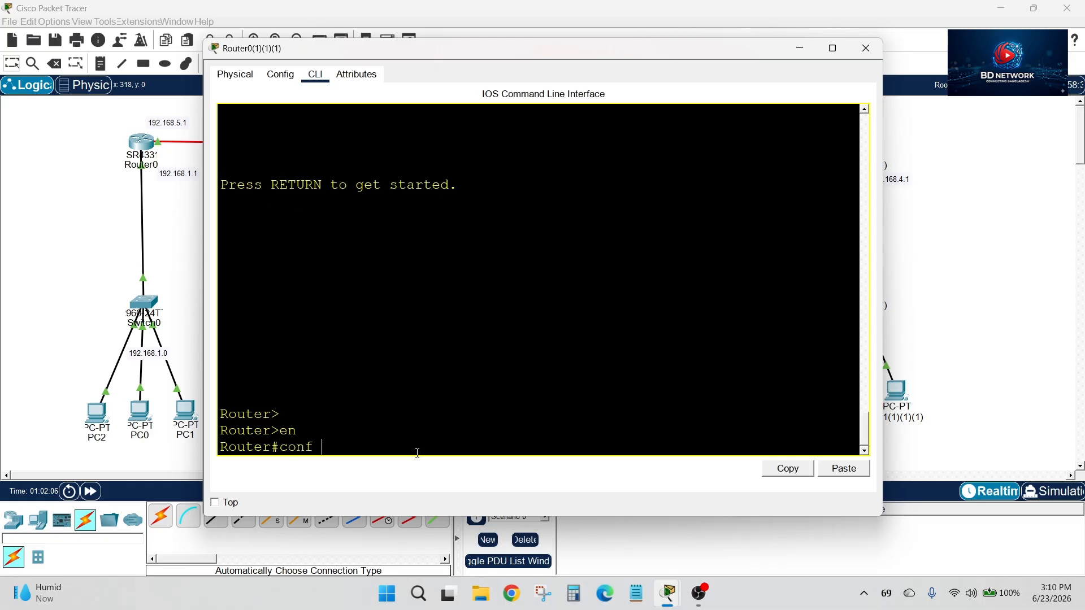
key("Return")
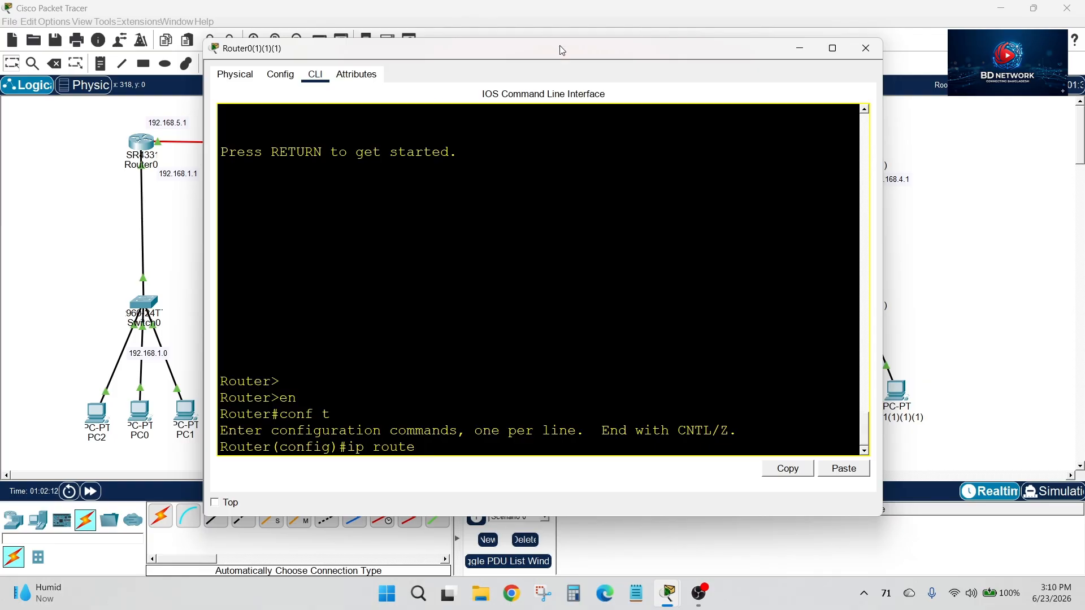
Check the neighbouring link in the topology and add a static route on Router0(1)(1)(1) to 192.168.3.0 255.255.255.0 via 192.168.7.1
left_click_drag(559, 45, 208, 260)
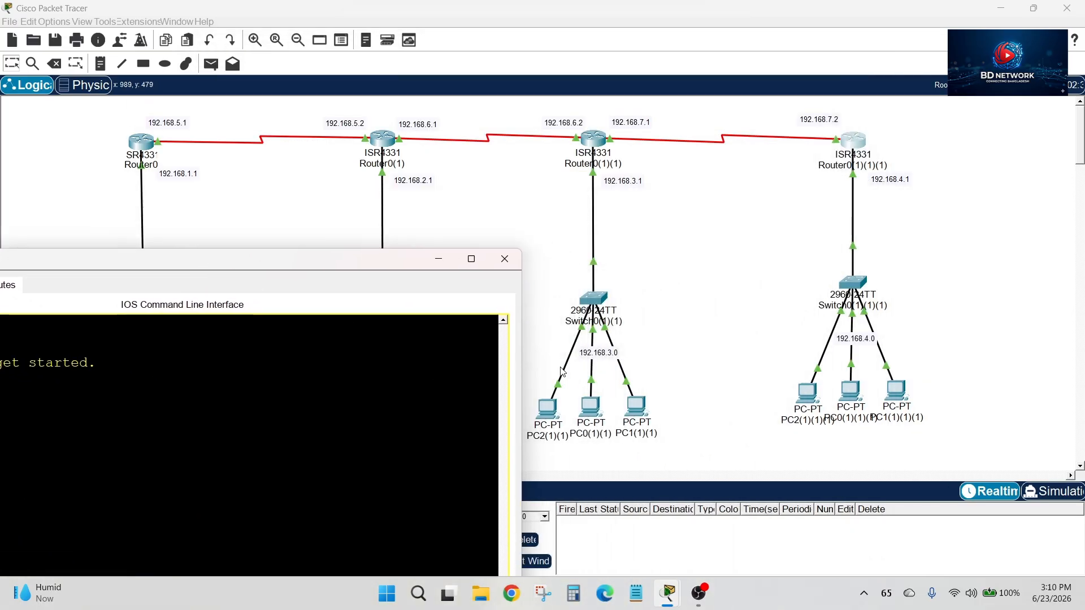
left_click_drag(341, 260, 291, 329)
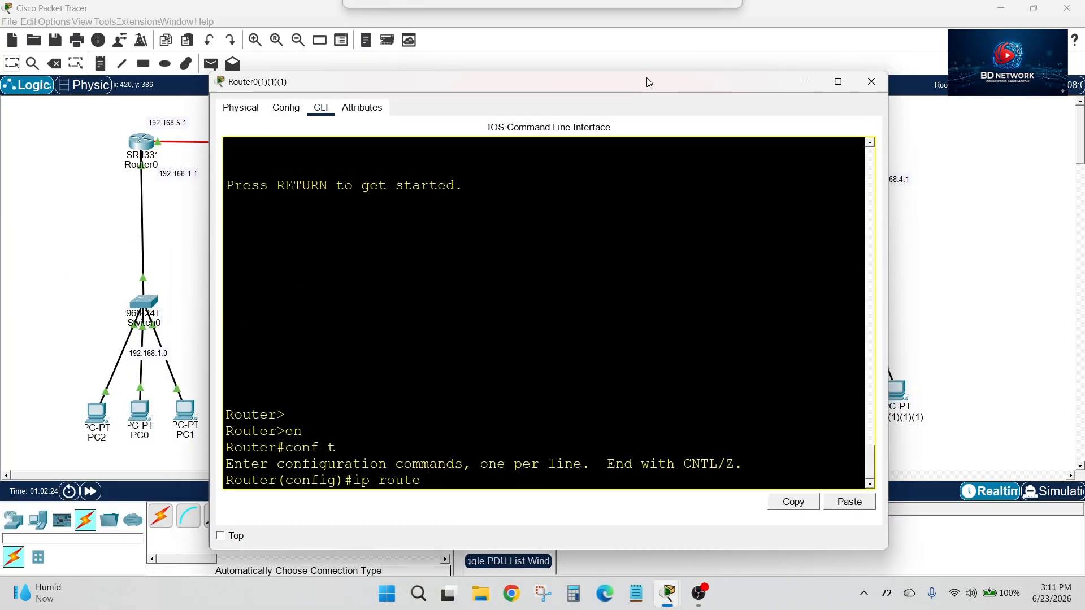
left_click_drag(647, 79, 618, 99)
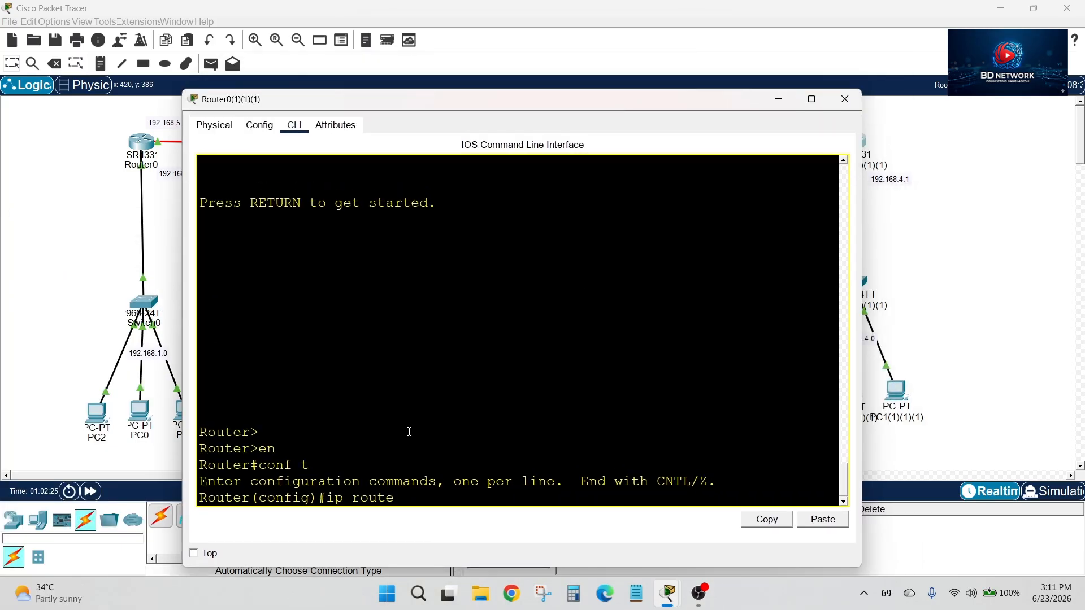
type("192.168.3.0 255.255.2")
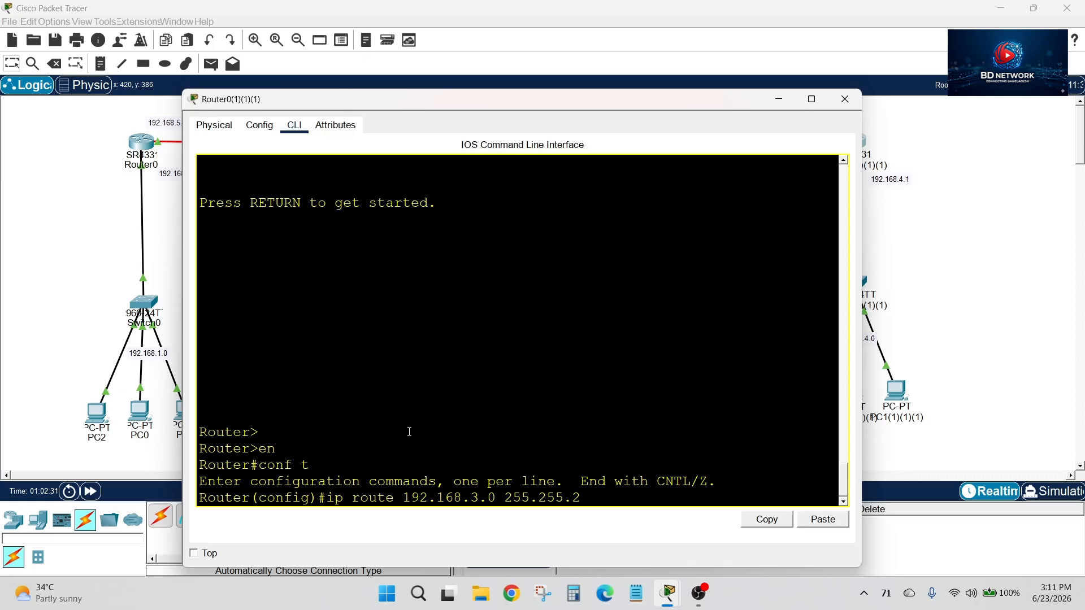
type("55.0 192.168")
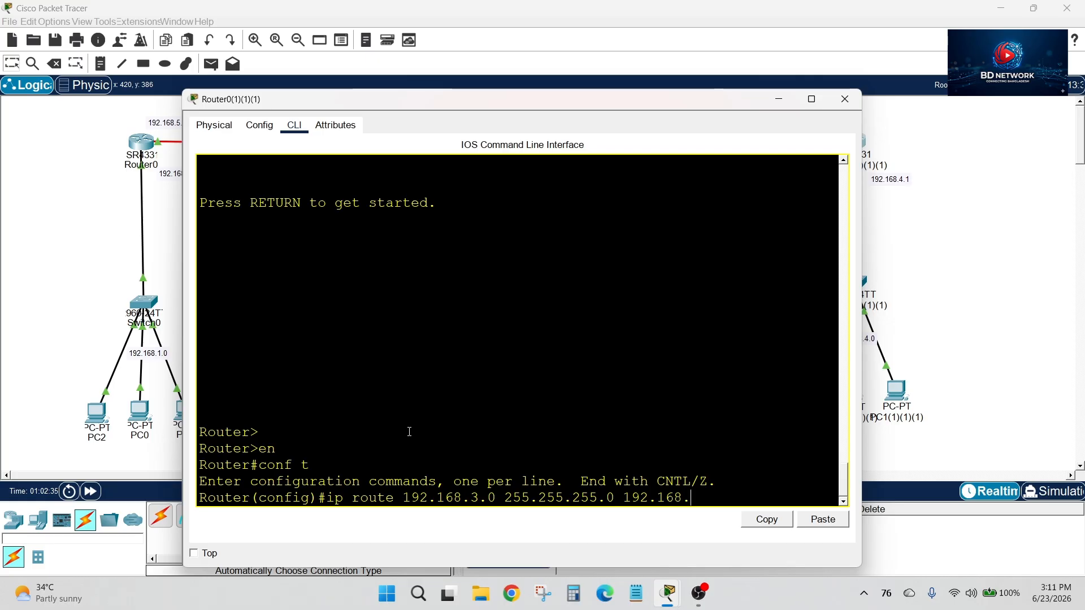
type(".7.1")
key("Return")
Add a static route on Router0(1)(1)(1) to 192.168.2.0 with mask 255.255.255.0 and next hop 192.168.7.1
type("ip route 1")
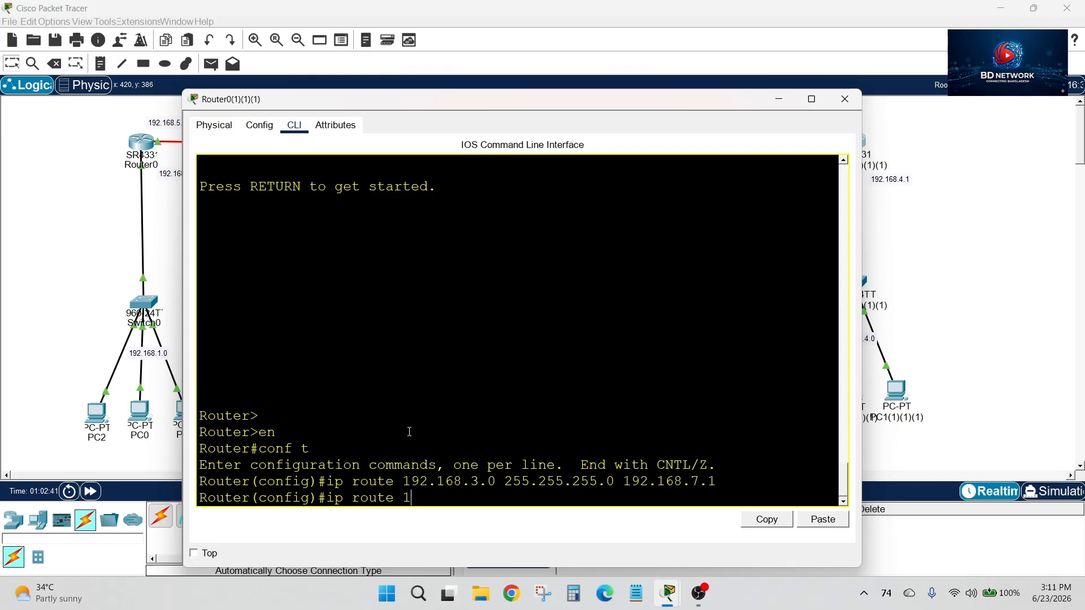
type("92.168.2.0 255.255.25")
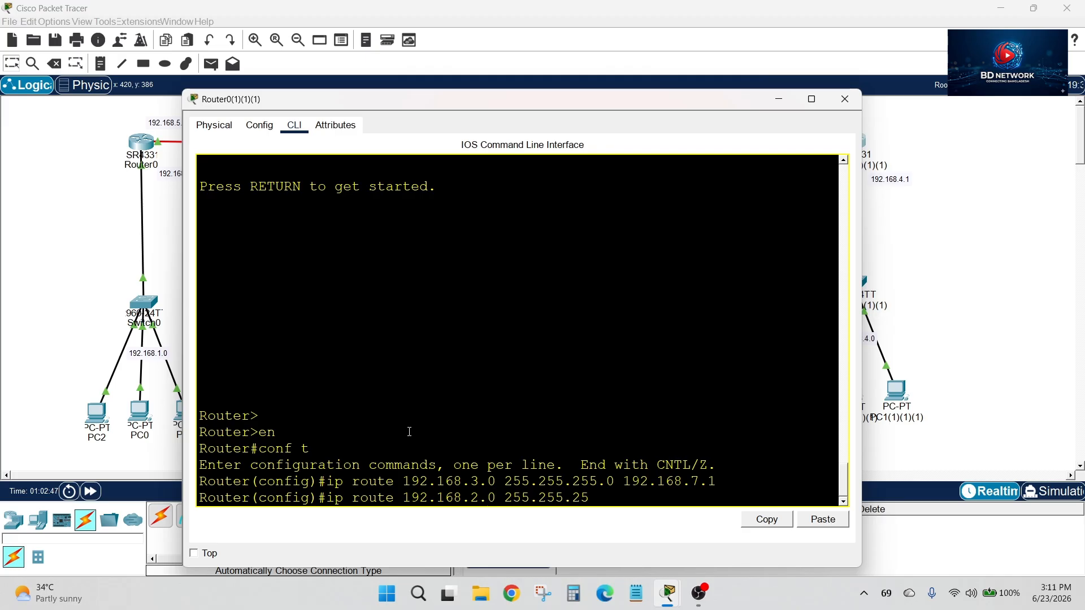
type("5.0 192.16")
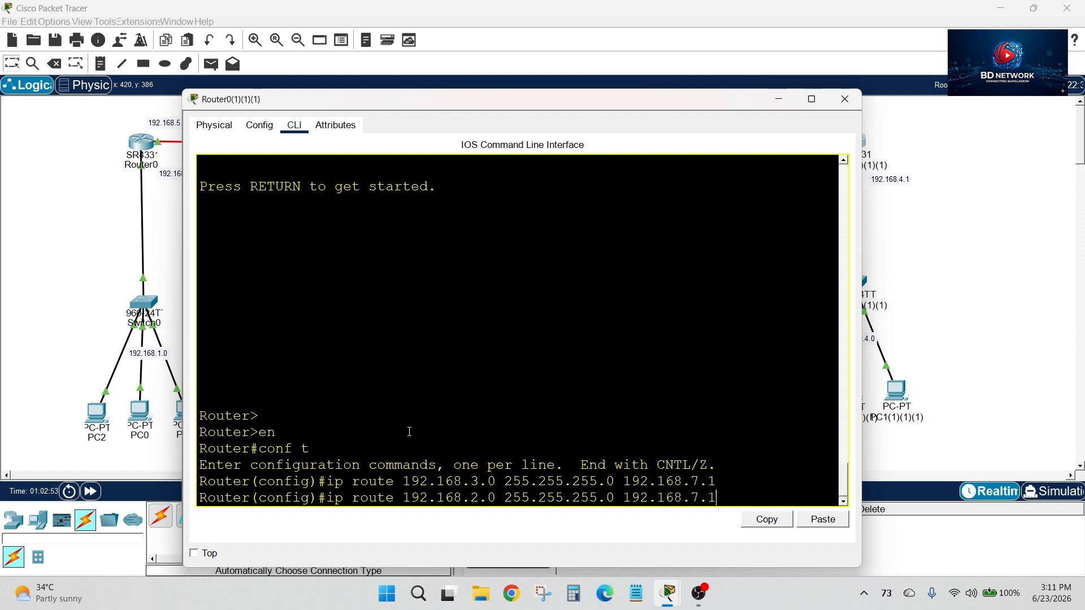
type("8.7.1")
key("Return")
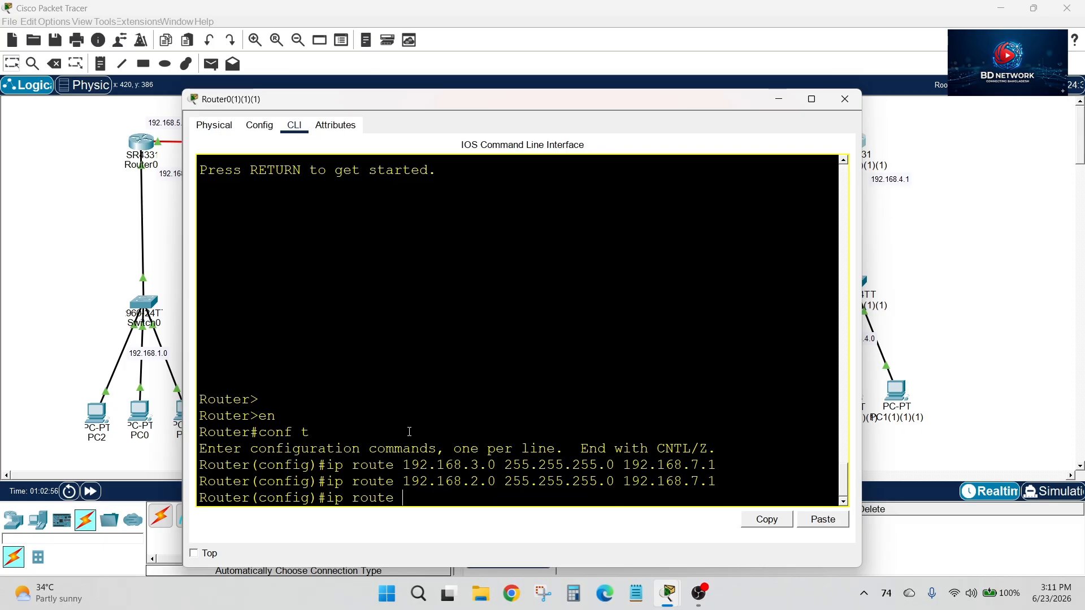
Add a static route on Router0(1)(1)(1) to 192.168.1.0 255.255.255.0 via 192.168.7.1, check the routes and close the router's window
type("ip route 192.168.")
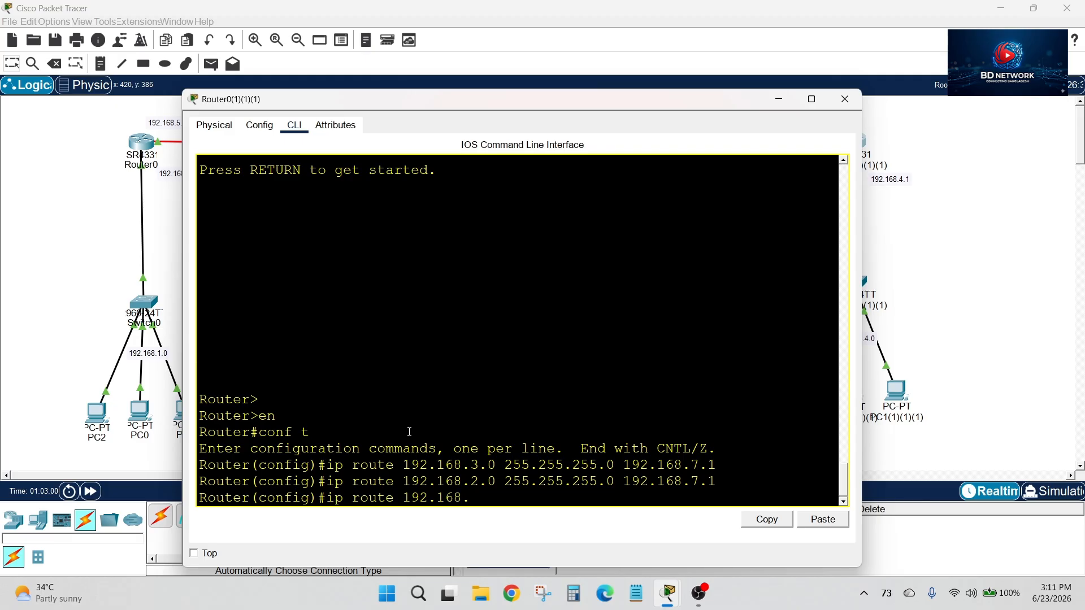
type("1.0 255.255.255.0 1")
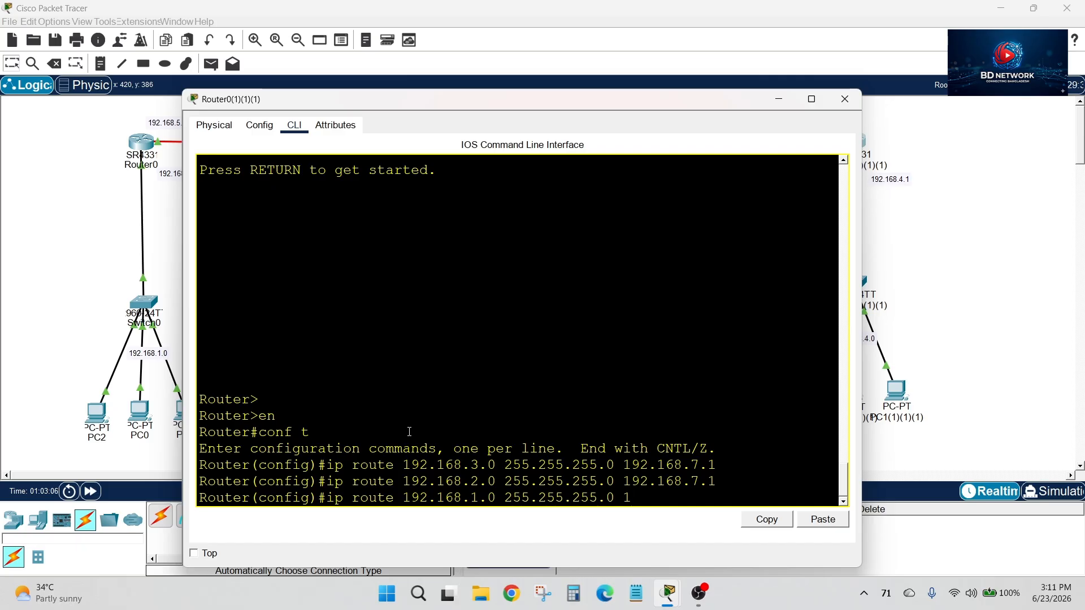
type("92.168.7.1")
key("Return")
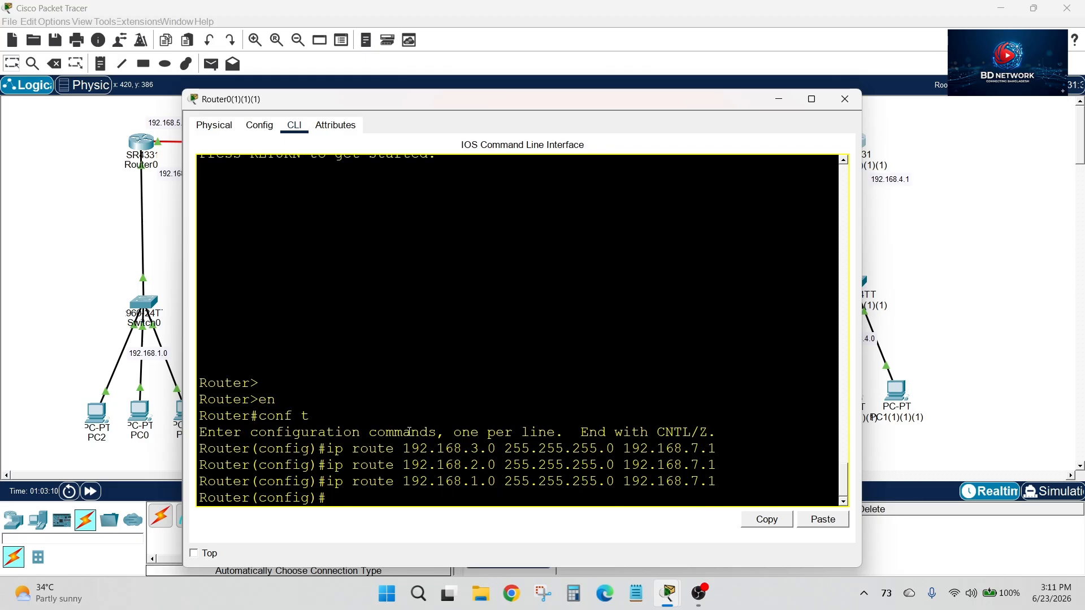
left_click_drag(471, 449, 486, 487)
left_click(489, 492)
left_click(844, 99)
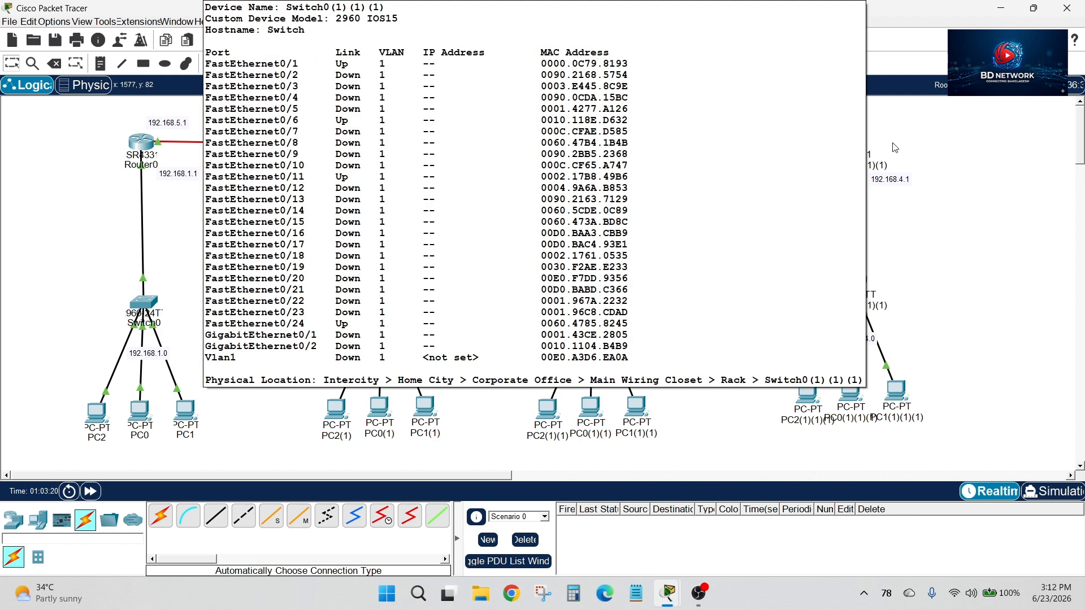
Examine the four LANs from 192.168.4.0 to 192.168.1.0 in the topology to confirm which networks the static routes cover
left_click_drag(769, 119, 959, 387)
left_click(944, 251)
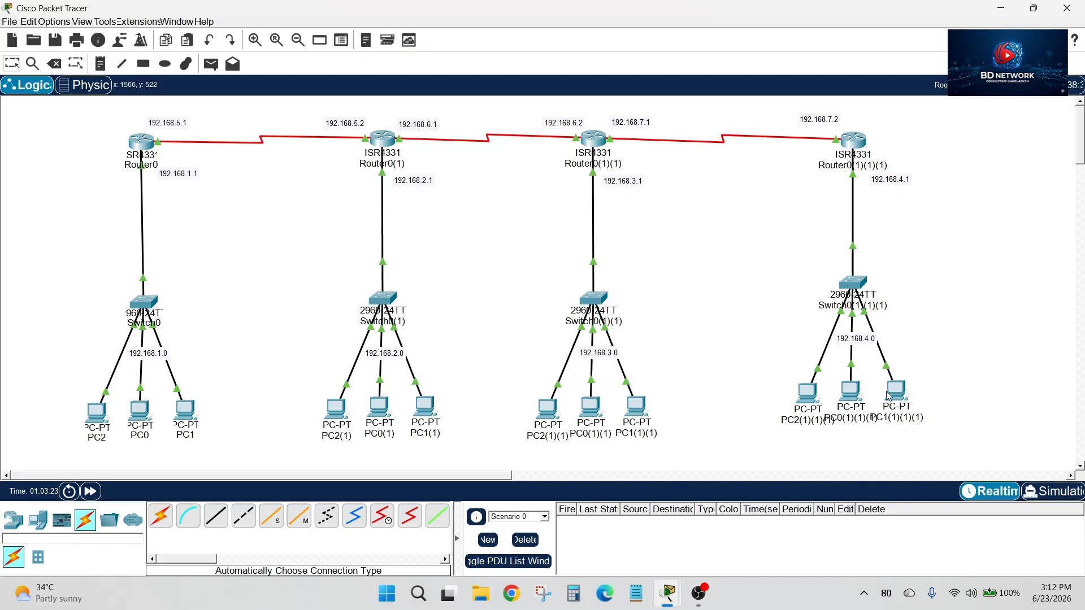
left_click_drag(545, 315, 651, 417)
left_click_drag(411, 360, 323, 322)
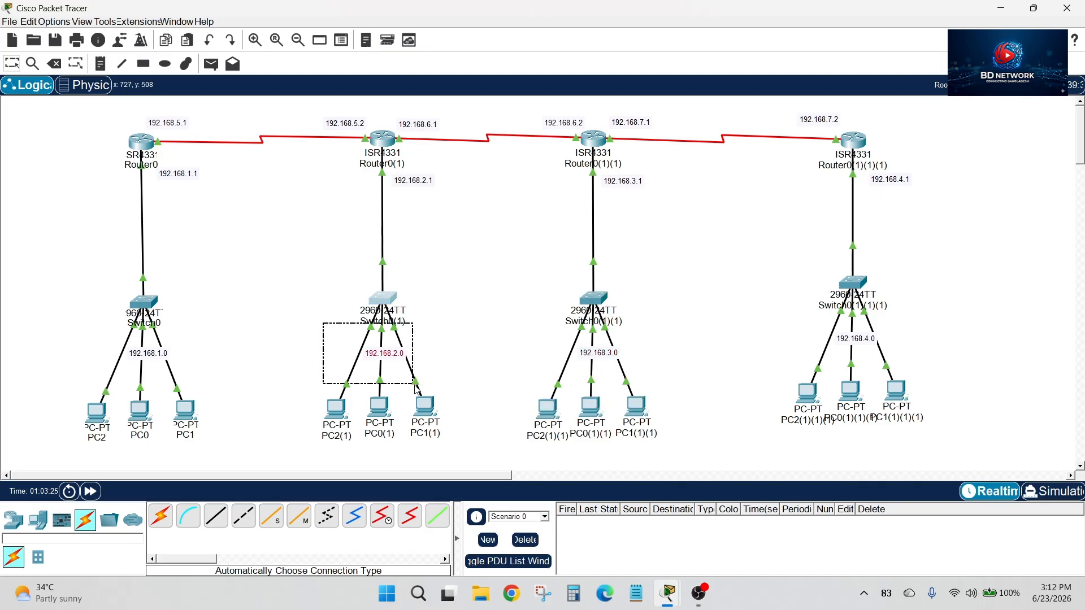
left_click_drag(79, 322, 197, 421)
left_click(229, 297)
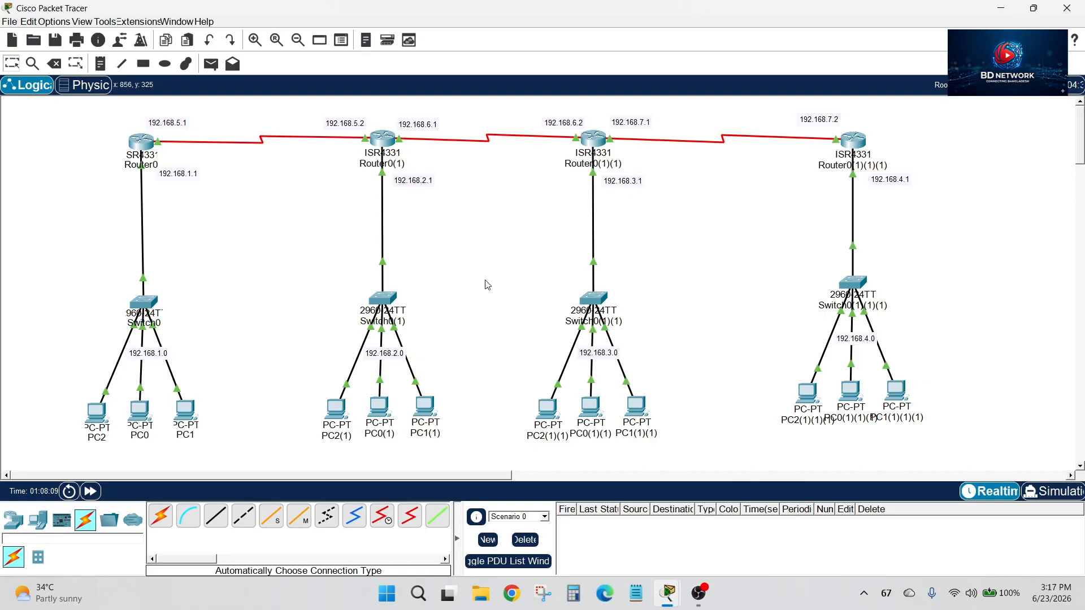
View Router0's command line and compare the two middle routers with the two outer routers in the topology
left_click(141, 141)
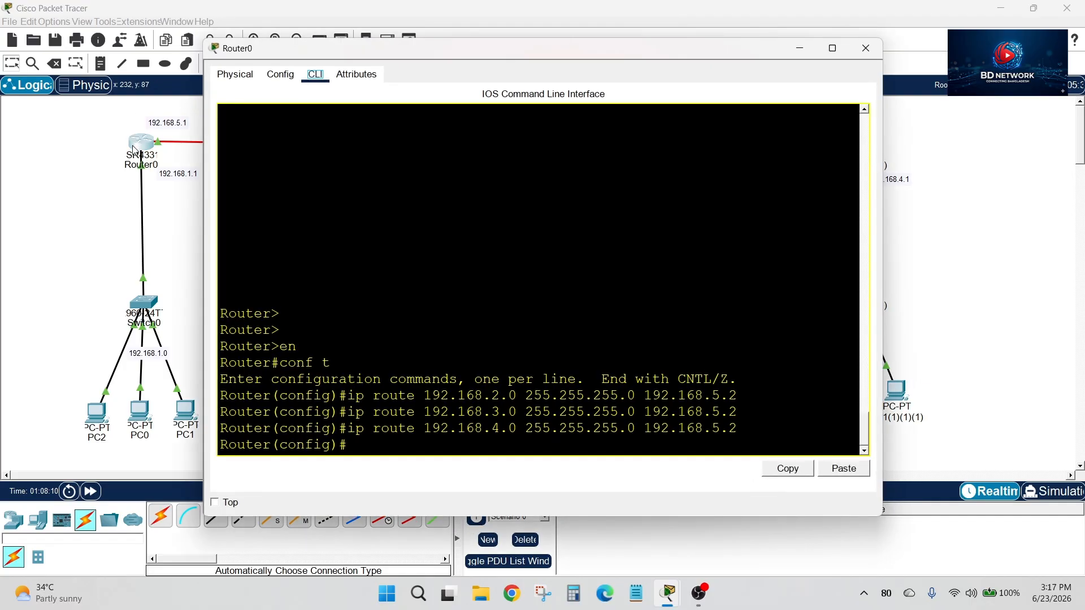
left_click(94, 164)
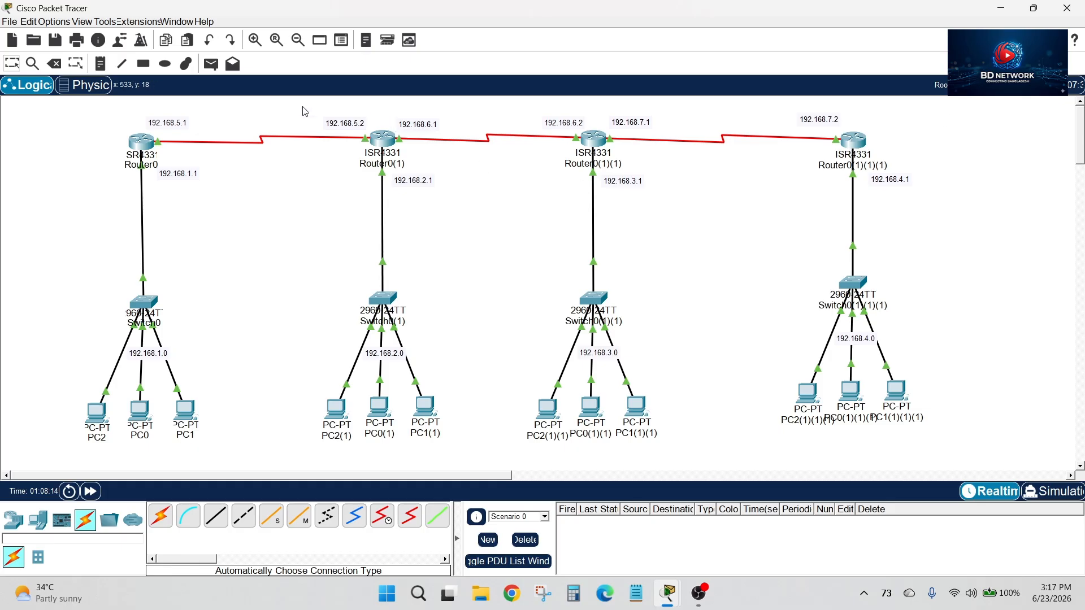
left_click_drag(304, 108, 644, 474)
left_click_drag(100, 120, 243, 418)
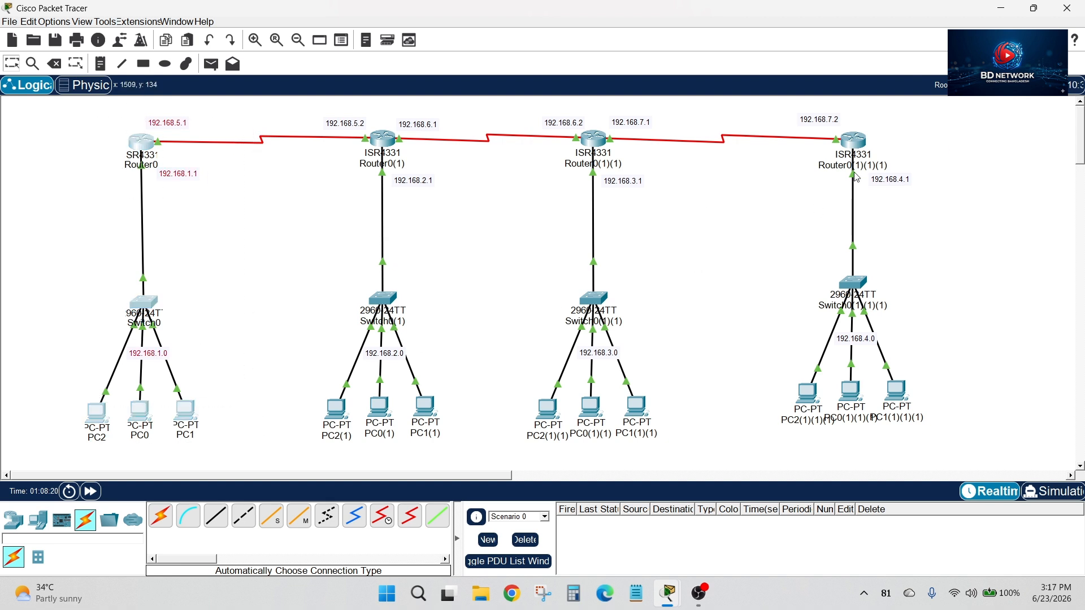
left_click_drag(749, 109, 918, 304)
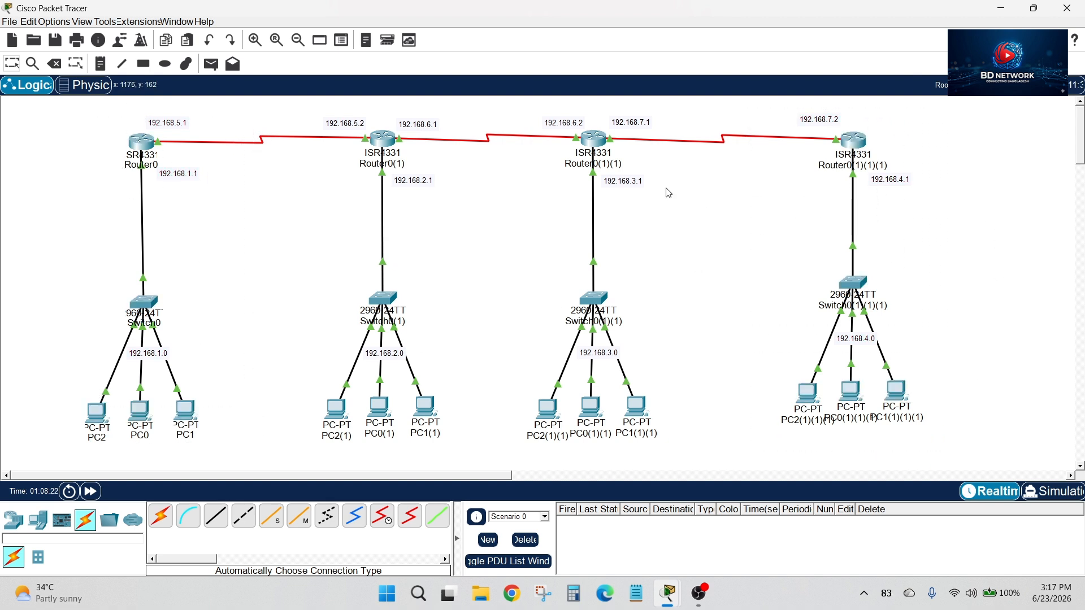
left_click_drag(94, 126, 127, 148)
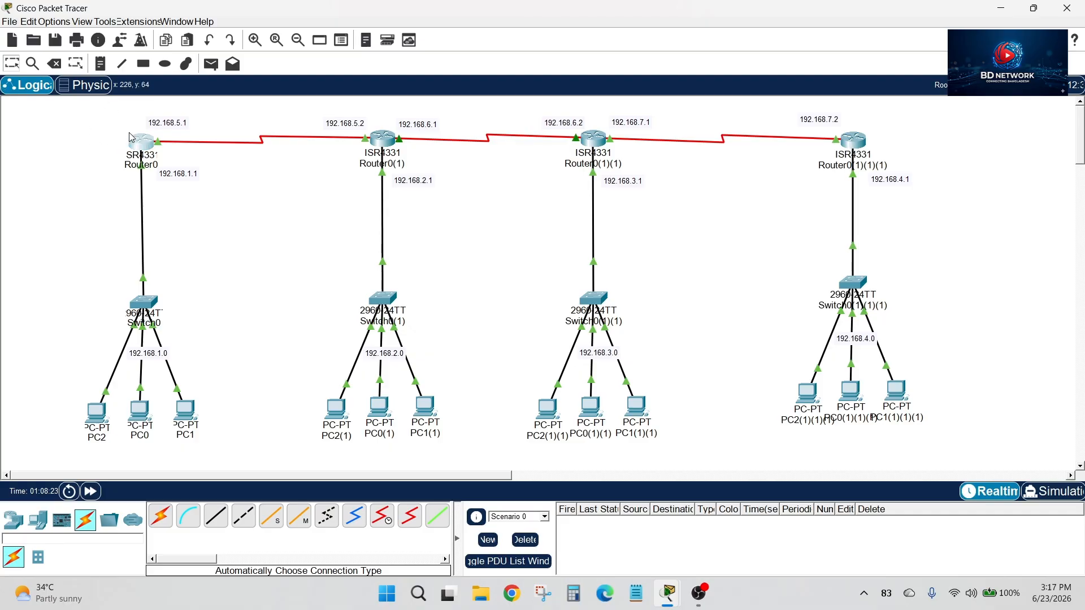
Review Router0's static routes against the serial link addresses between the routers in the topology
left_click(134, 140)
left_click_drag(495, 401, 517, 429)
left_click(514, 433)
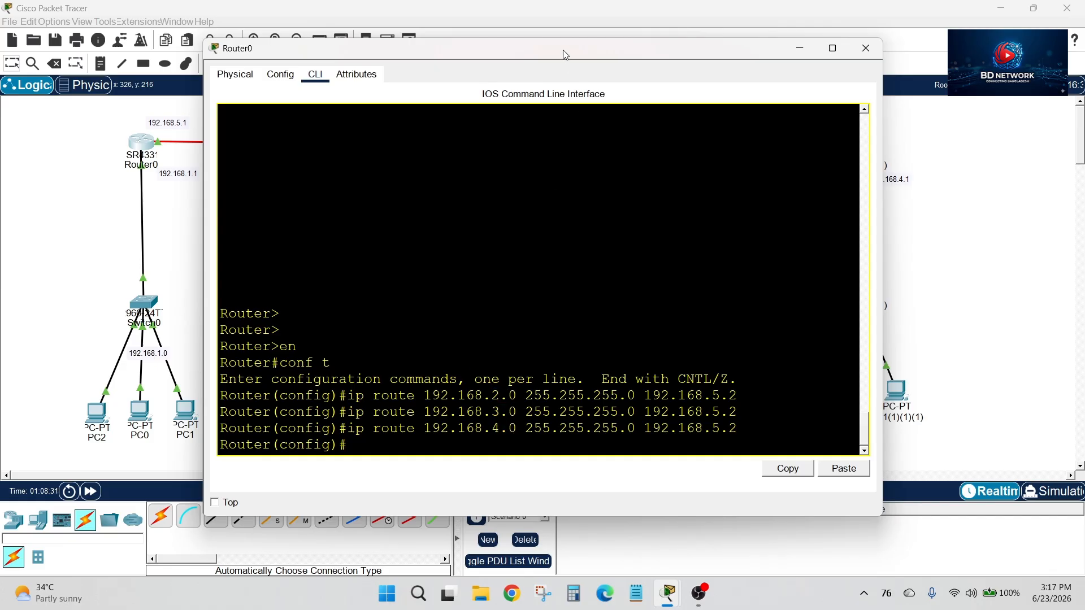
left_click_drag(564, 51, 548, 119)
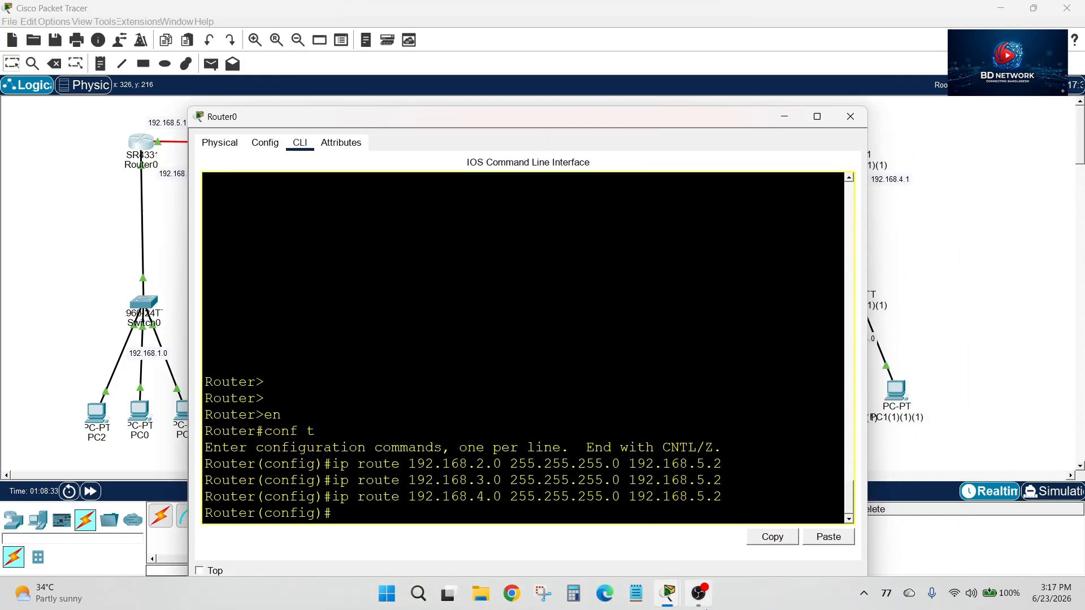
left_click(699, 600)
left_click(699, 600)
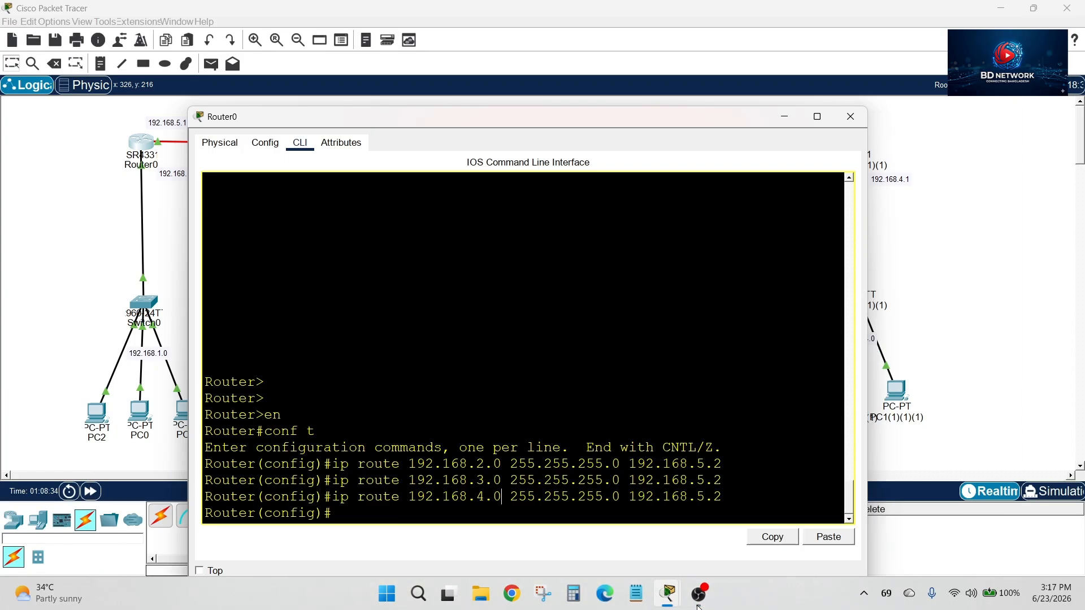
left_click_drag(537, 119, 547, 464)
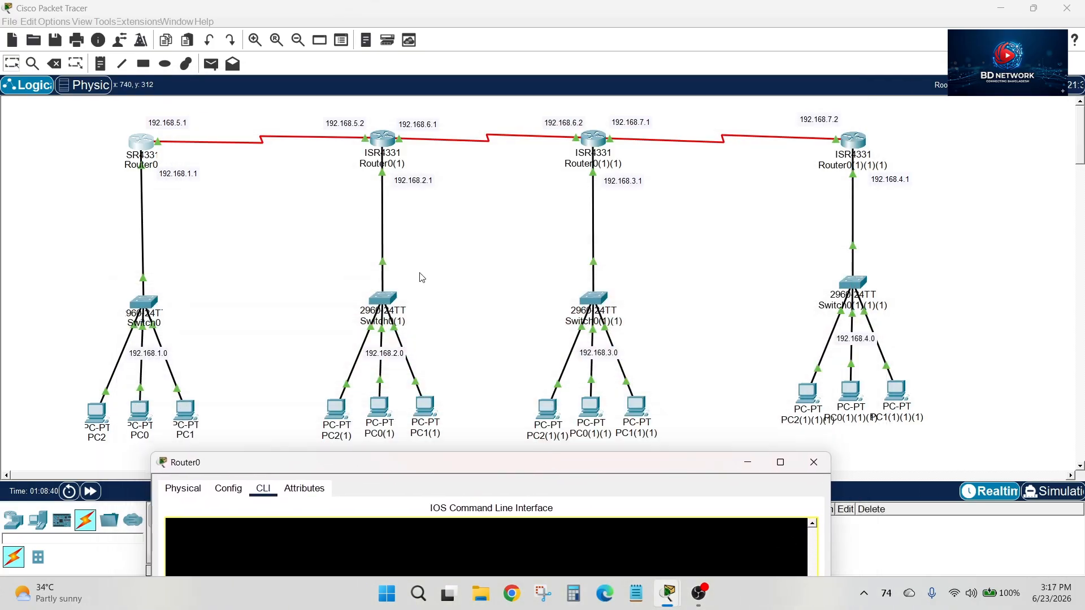
left_click(357, 128)
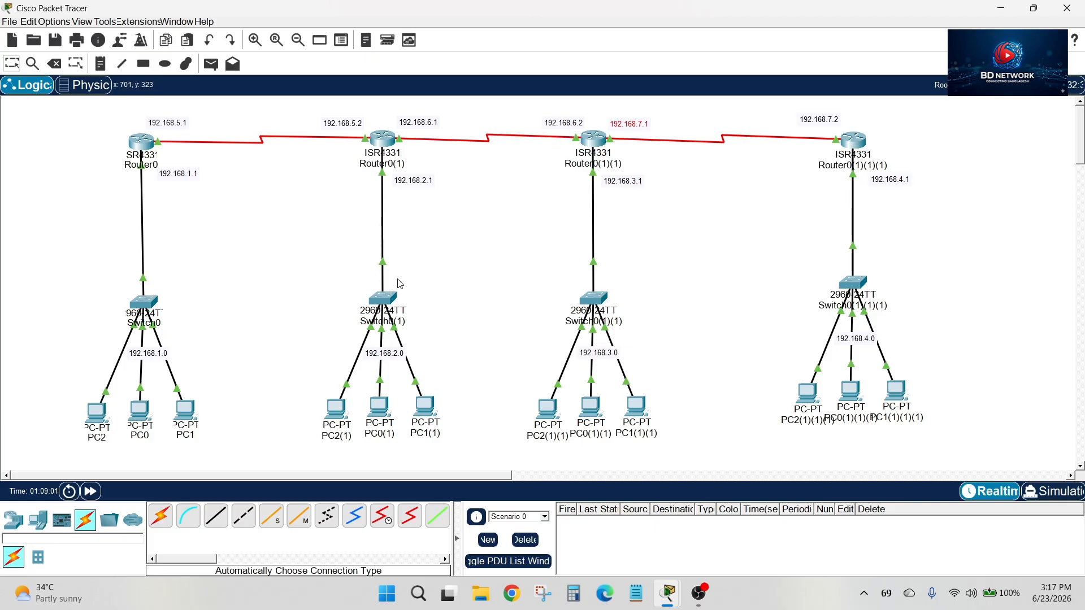
left_click(138, 149)
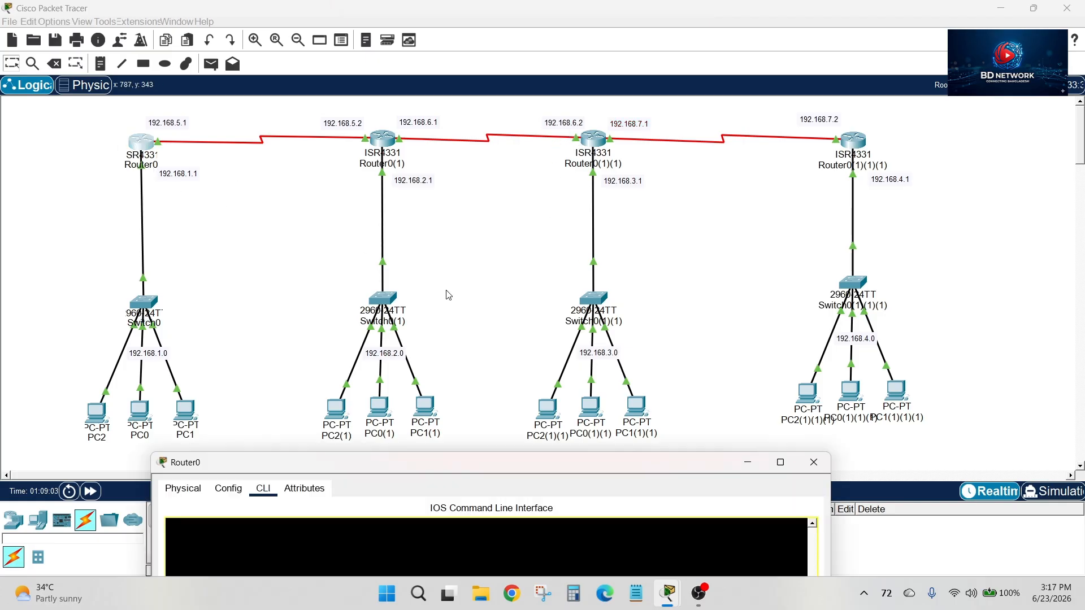
left_click_drag(586, 463, 629, 112)
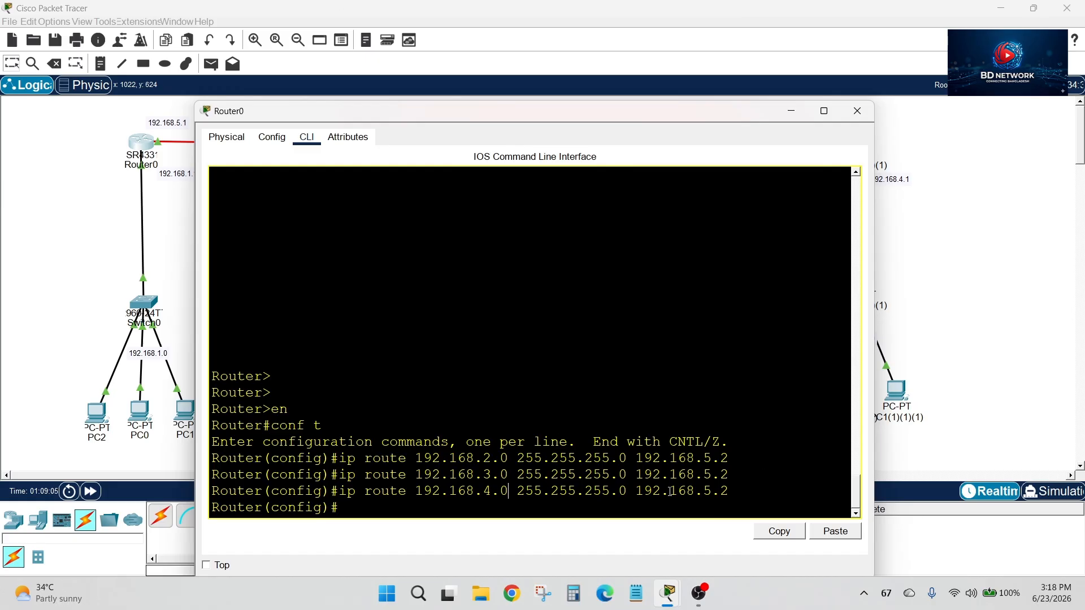
Add a static route on Router0 to 192.168.6.0 255.255.255.0 via 192.168.5.2, checking the serial link addresses in the topology
type("ip route")
left_click_drag(484, 119, 460, 358)
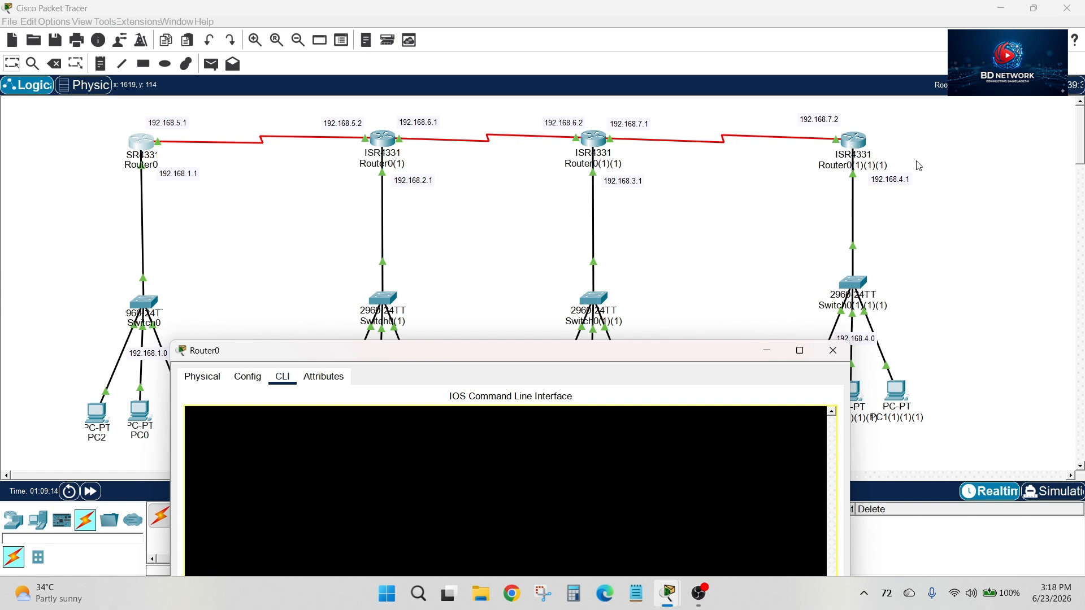
left_click_drag(538, 351, 554, 86)
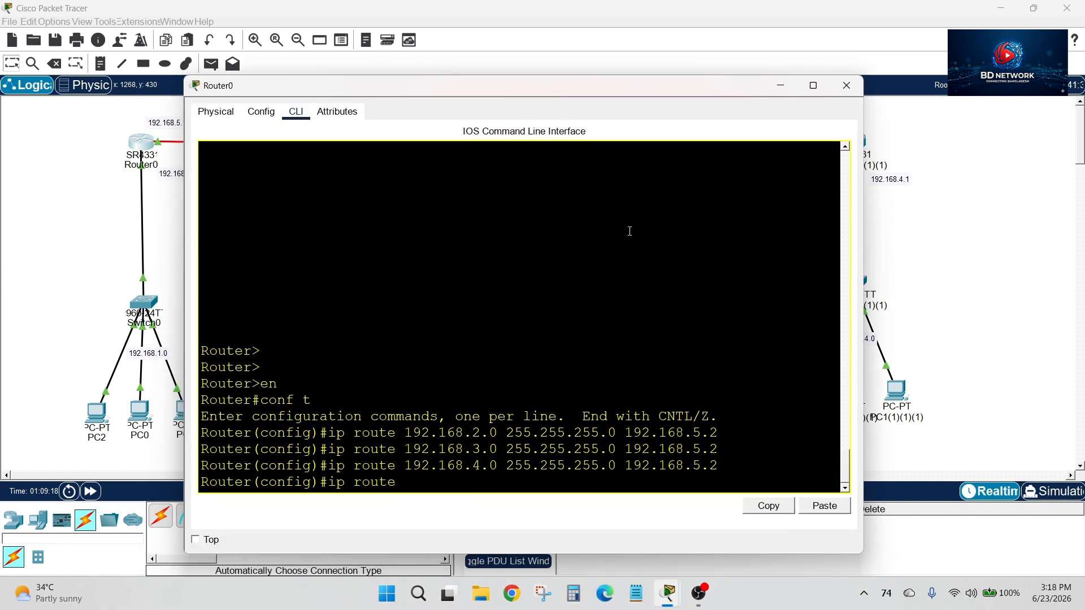
left_click_drag(593, 86, 588, 292)
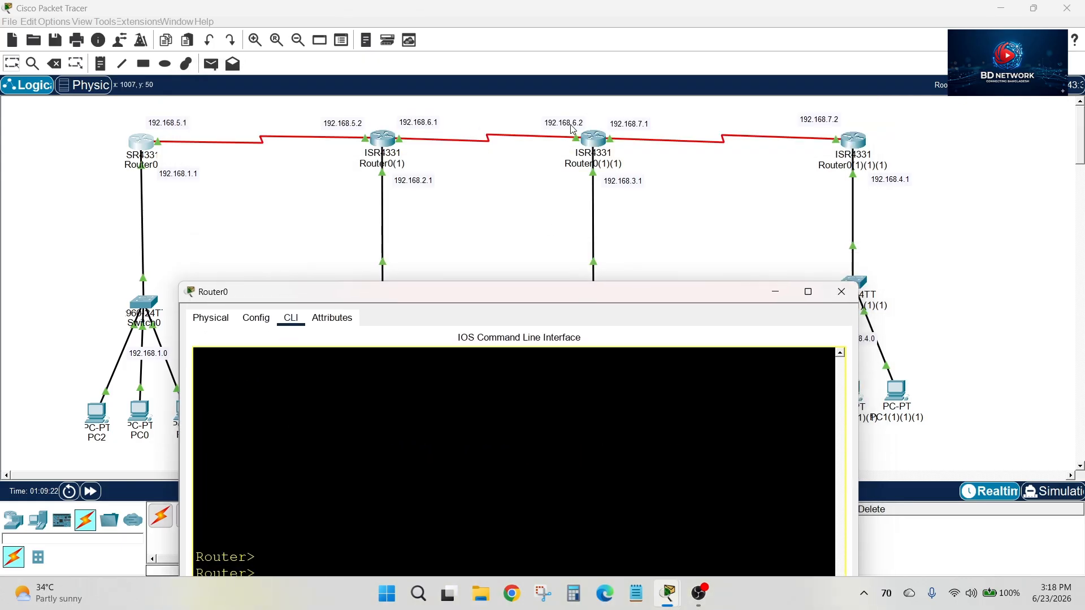
left_click_drag(542, 304, 542, 136)
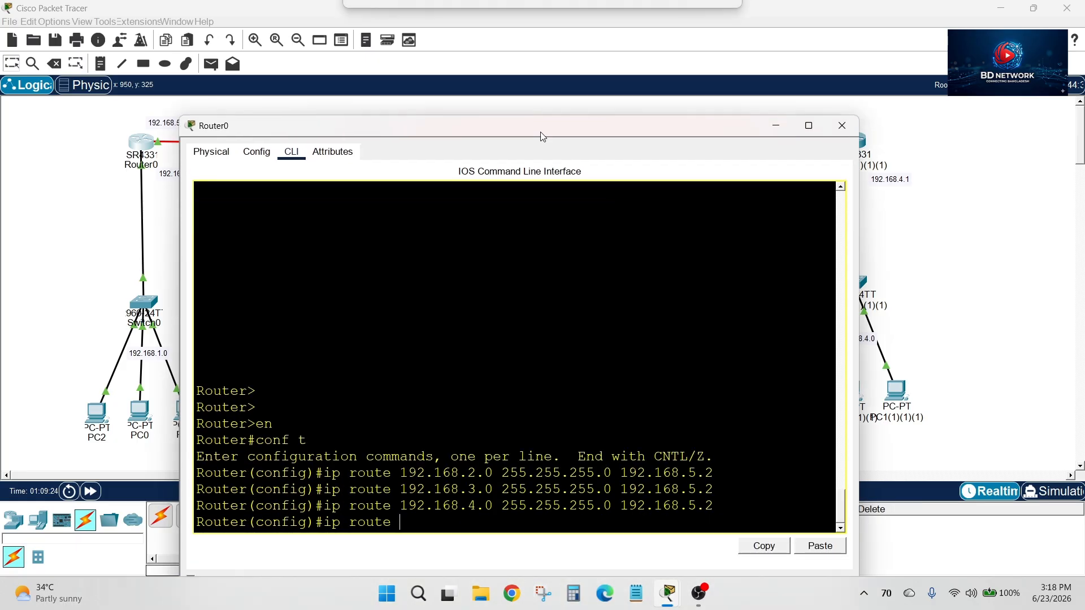
type("192.")
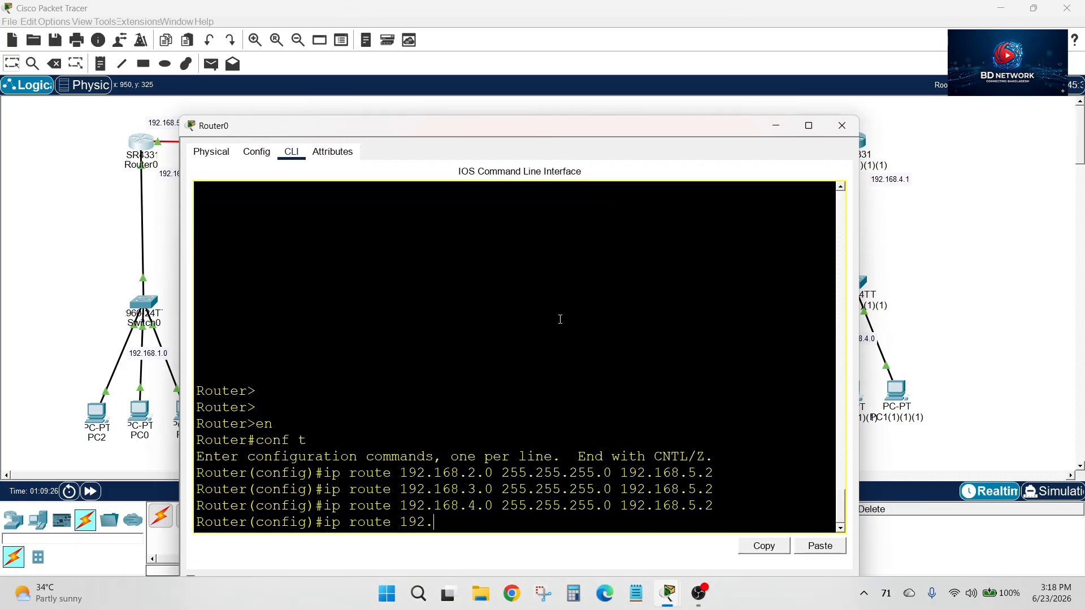
type("168.6.0 255.255.255.0")
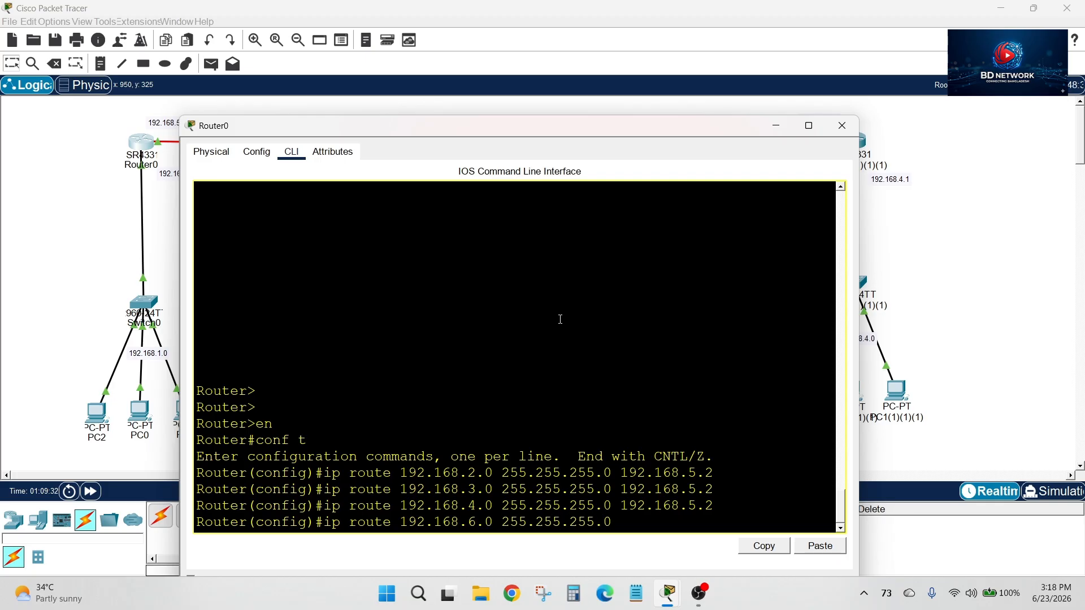
type(" 192.168.5.2")
left_click(511, 109)
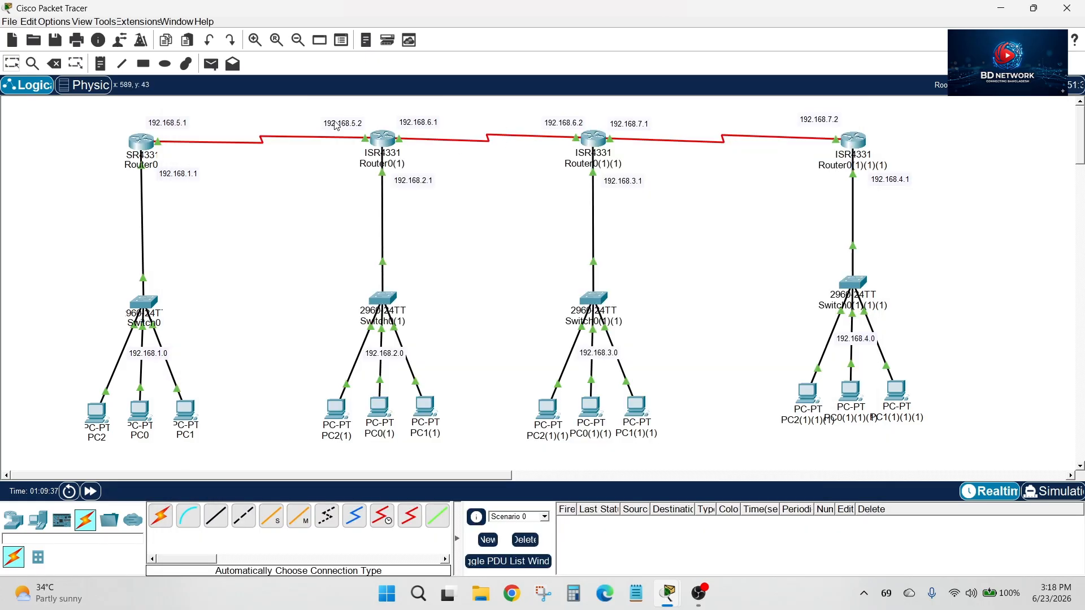
left_click(355, 125)
left_click(357, 127)
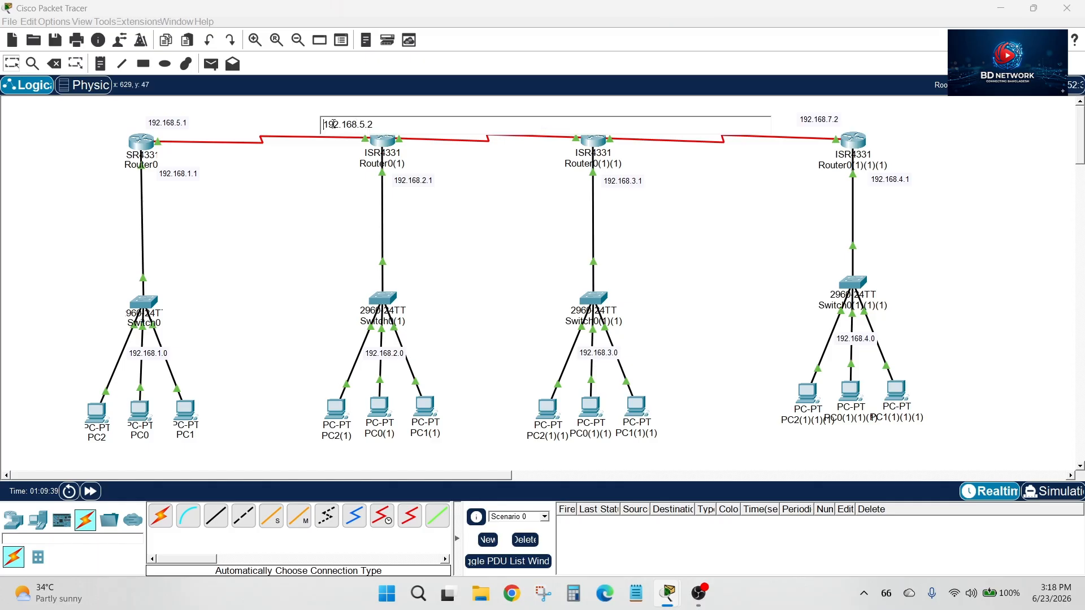
left_click(353, 174)
left_click(142, 142)
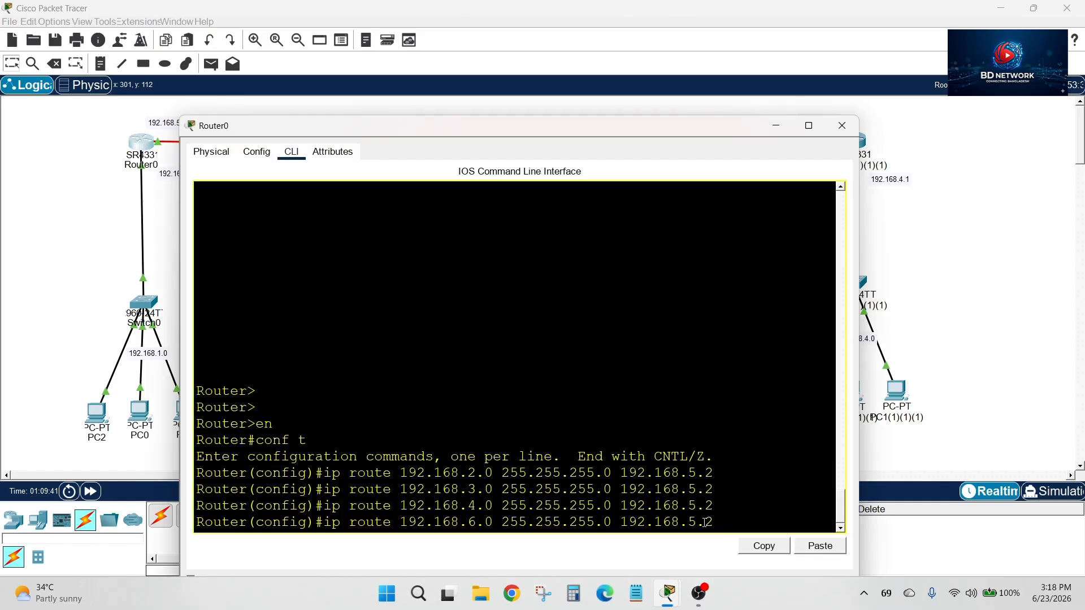
key("Return")
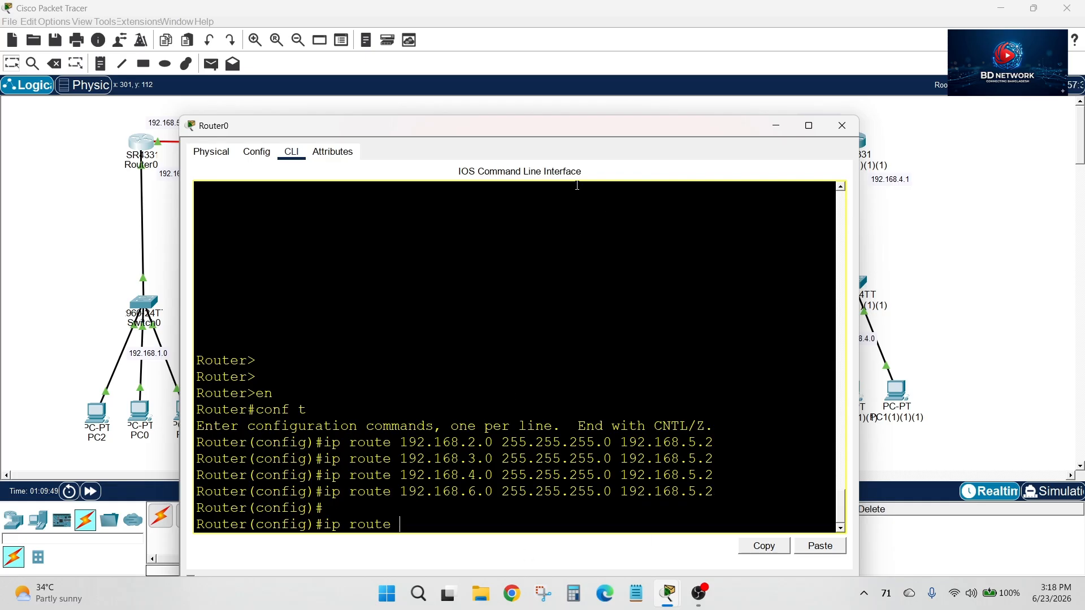
Add a static route on Router0 to 192.168.7.0 255.255.255.0 via 192.168.5.2 and close the router's window
left_click_drag(593, 134, 579, 271)
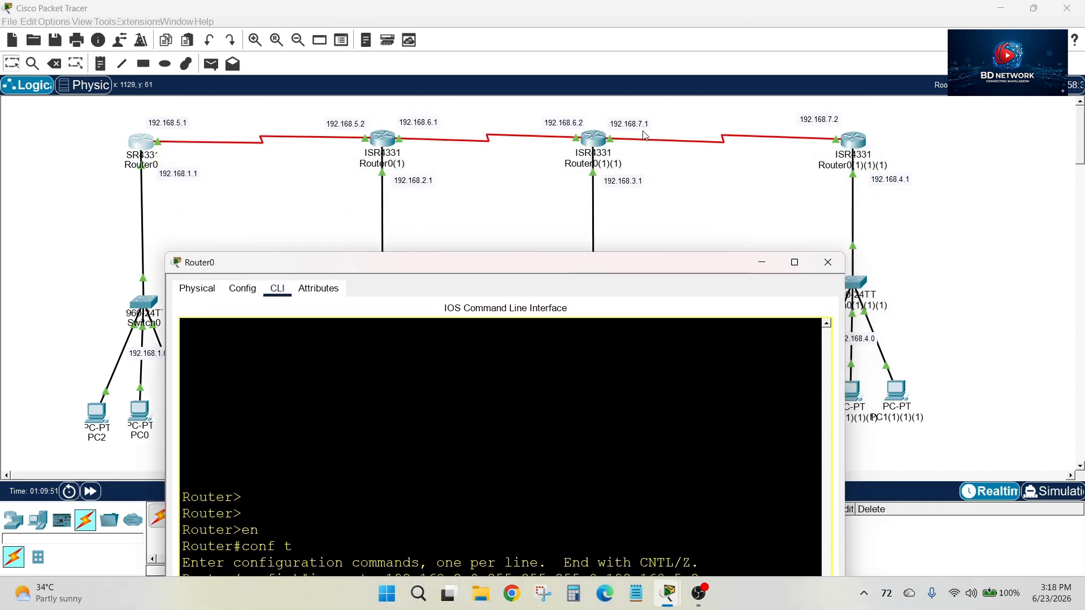
left_click_drag(594, 262, 585, 131)
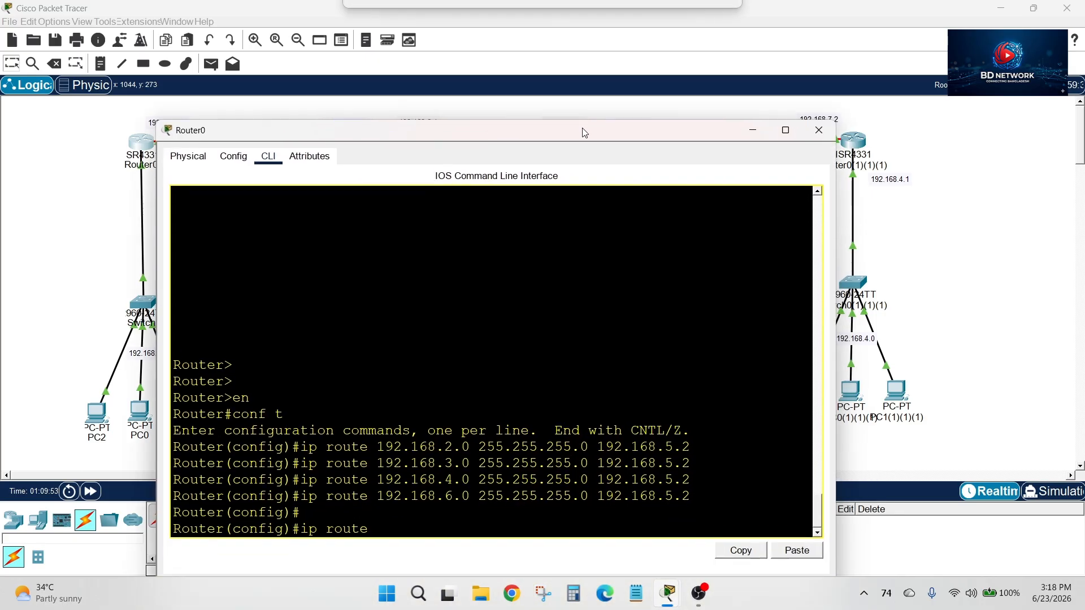
type("192.168.7.0")
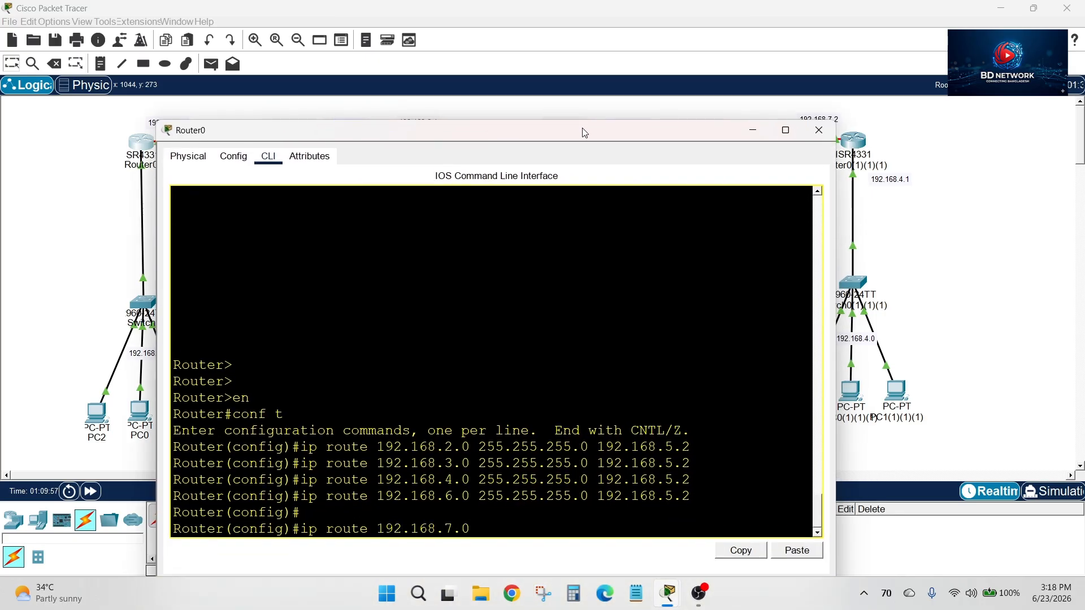
type(" 255.255.255.0 192.168.5")
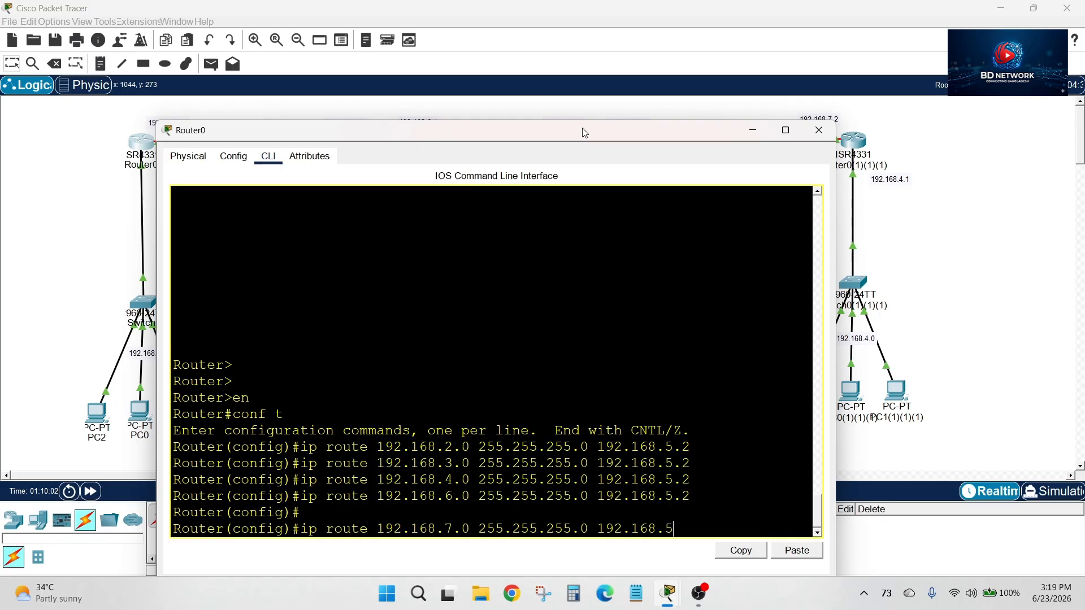
type(".2")
key("Return")
key("Return")
key("Return")
key("Return")
key("Return")
key("Return")
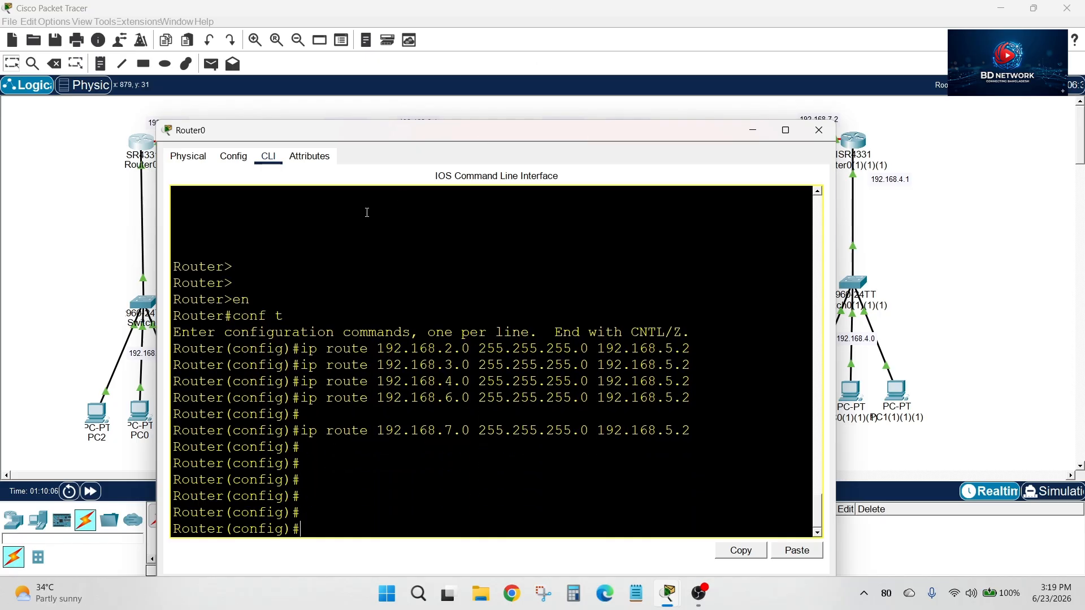
left_click_drag(665, 140, 619, 150)
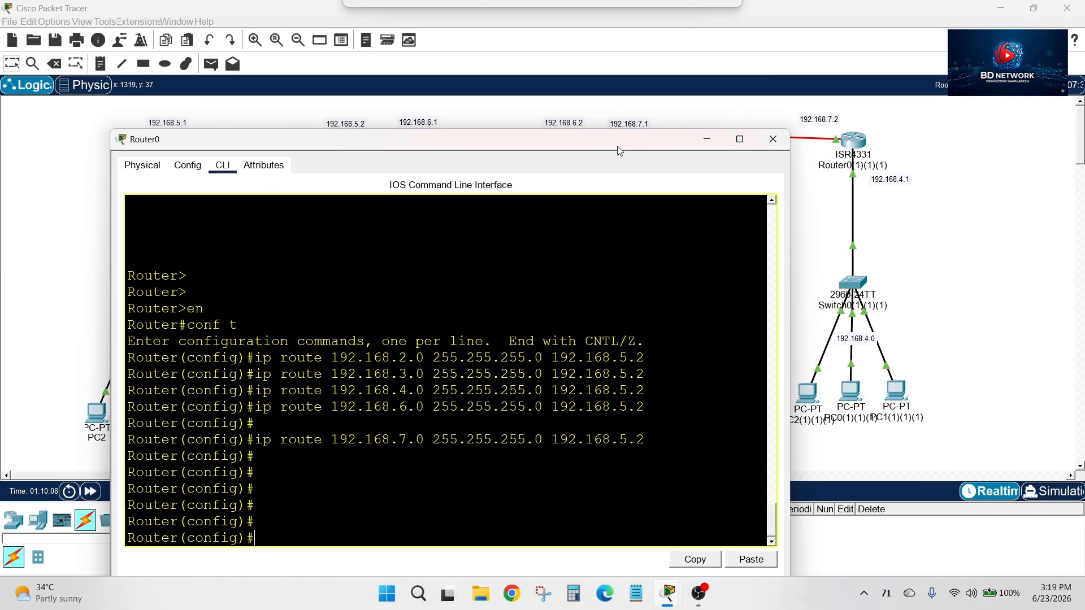
left_click(773, 142)
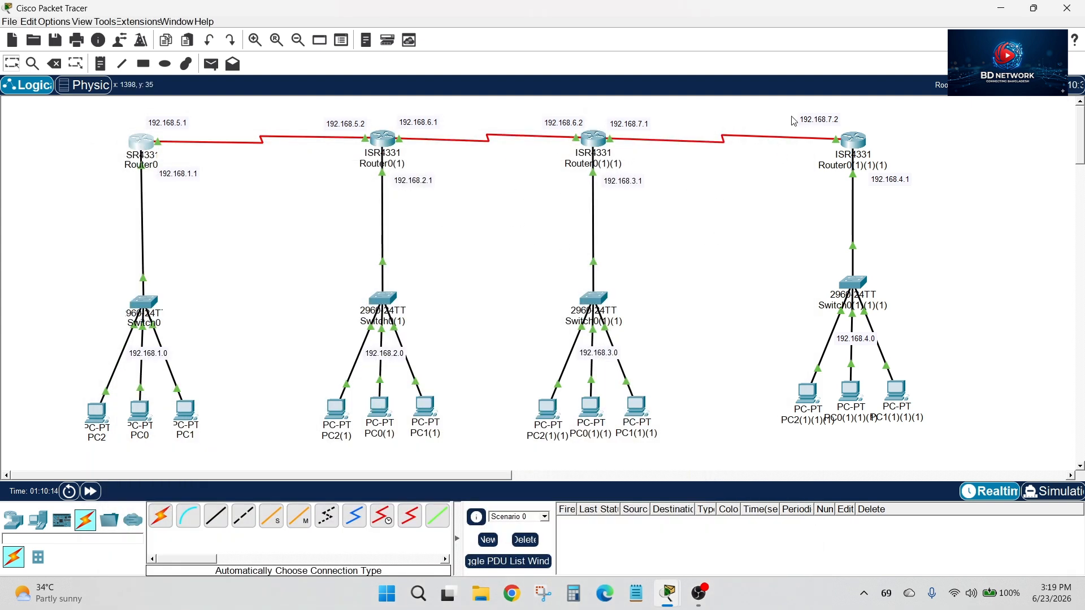
Compare the Router0 and Router0(1)(1)(1) branches in the topology and examine the serial link addresses between them
left_click_drag(769, 104, 991, 429)
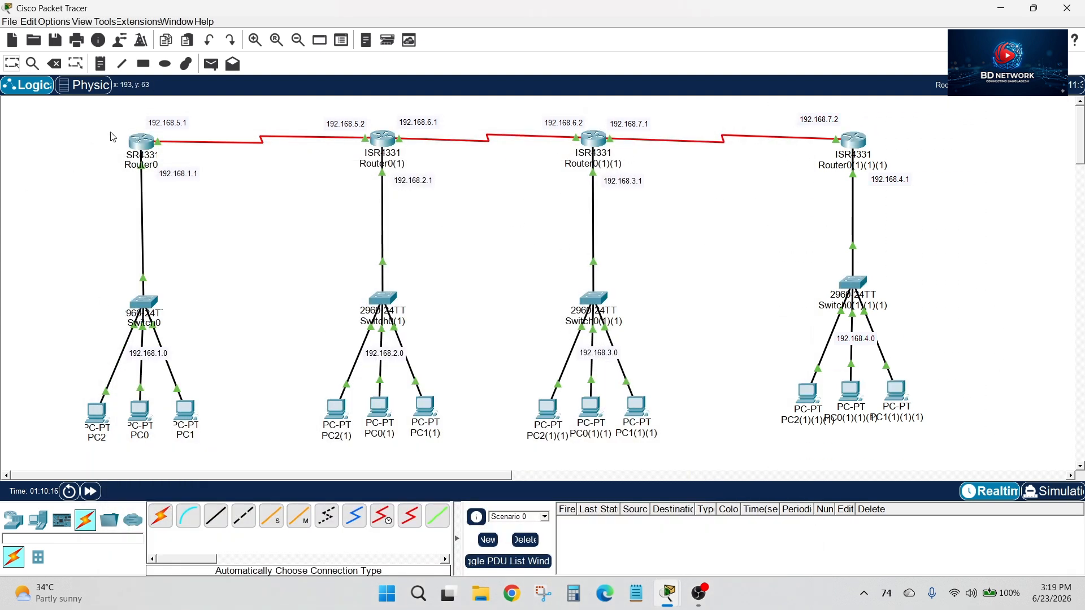
left_click_drag(106, 120, 207, 337)
left_click_drag(733, 106, 955, 408)
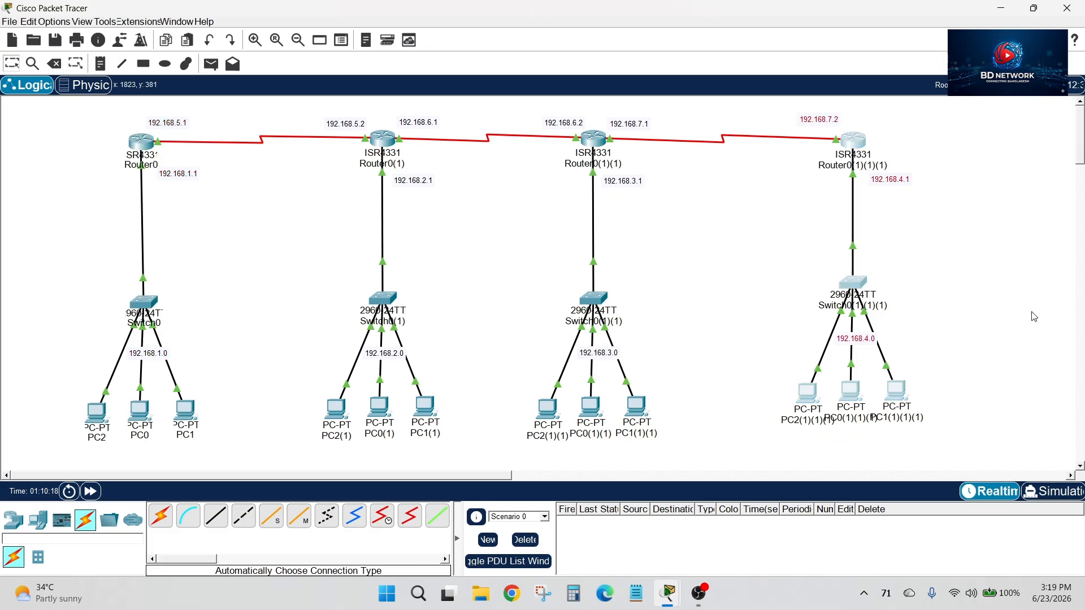
left_click(1047, 240)
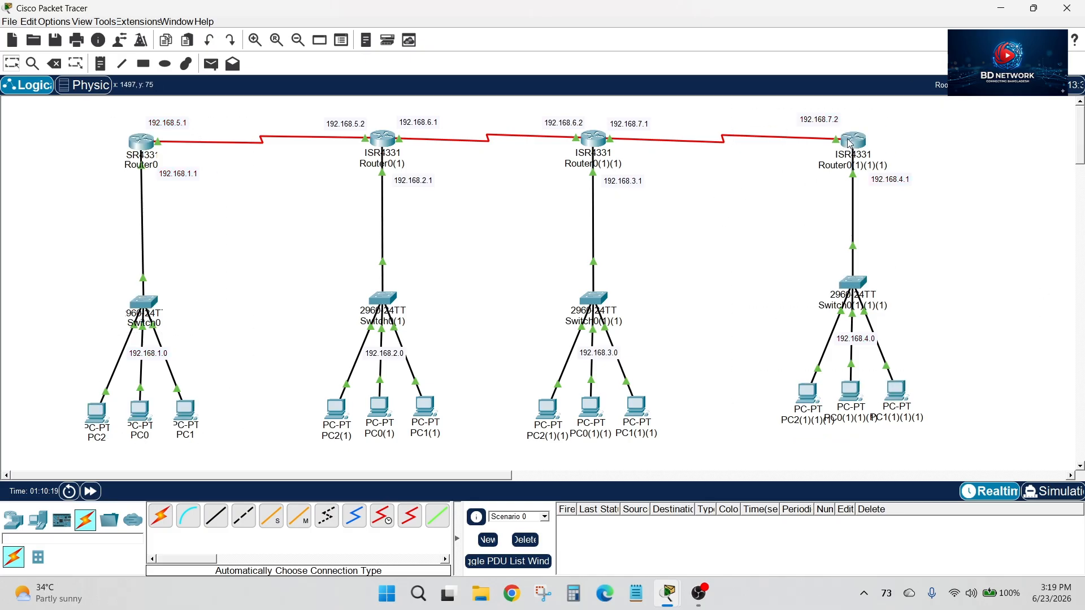
mouse_move(853, 143)
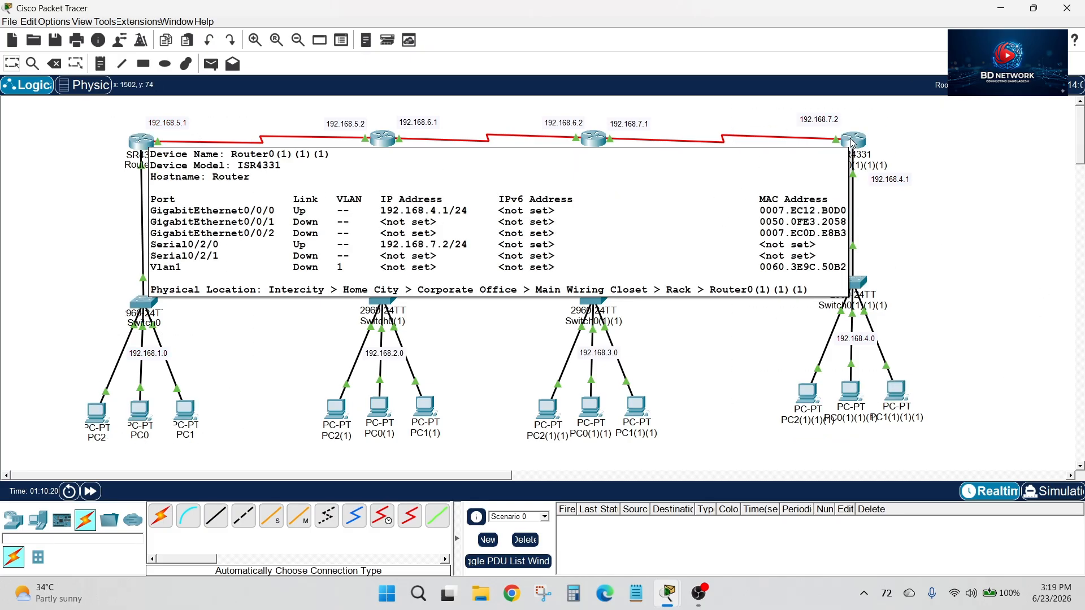
left_click(632, 124)
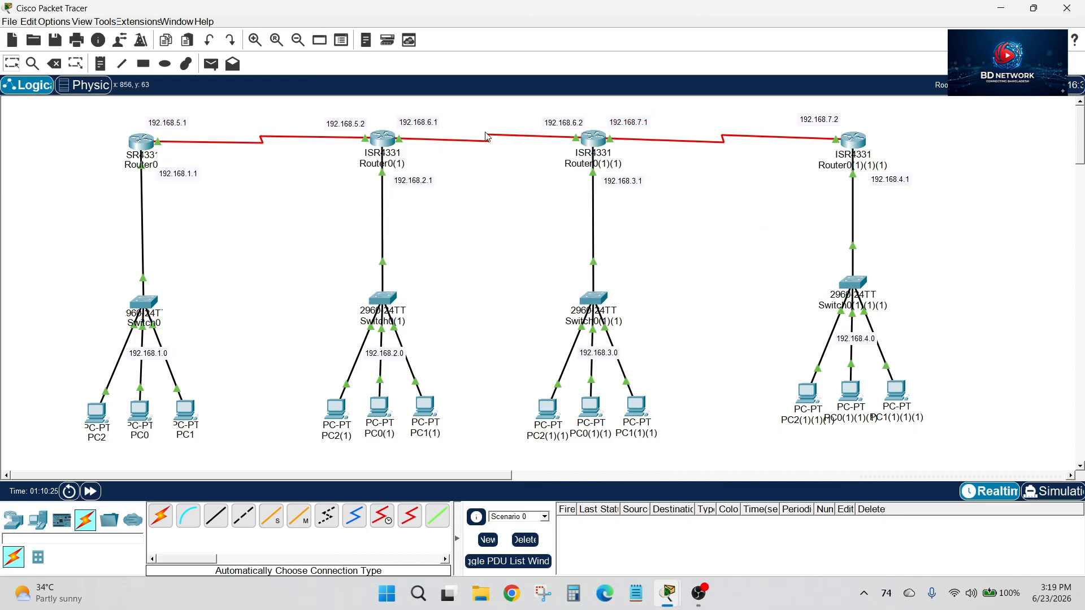
Add a static route on Router0(1)(1)(1) to 192.168.6.0 255.255.255.0 via 192.168.7.1, checking the link addresses in the topology
left_click(856, 144)
left_click_drag(588, 61, 636, 40)
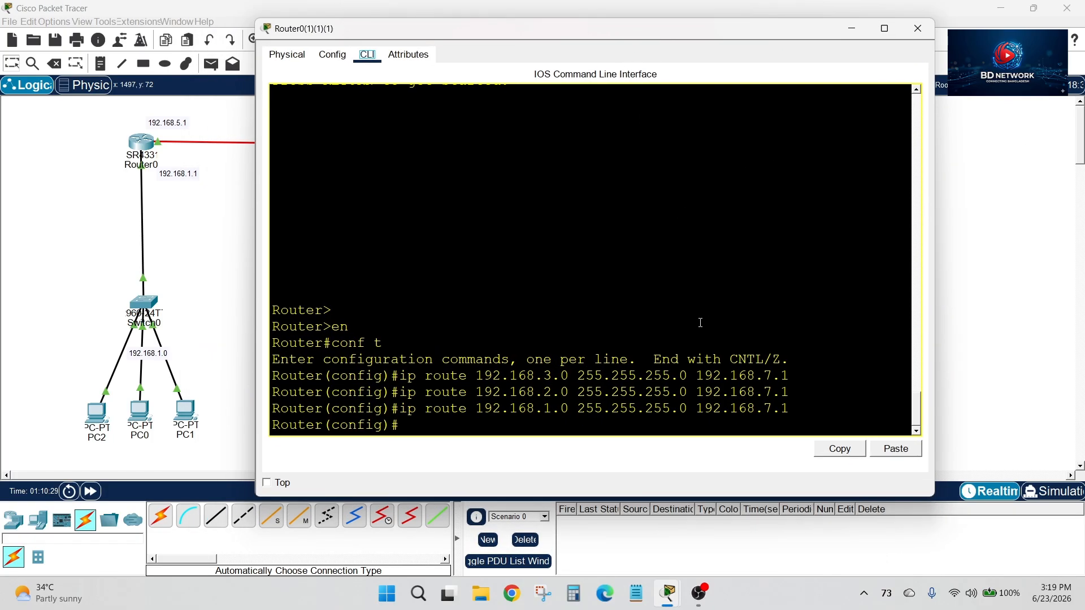
left_click(454, 427)
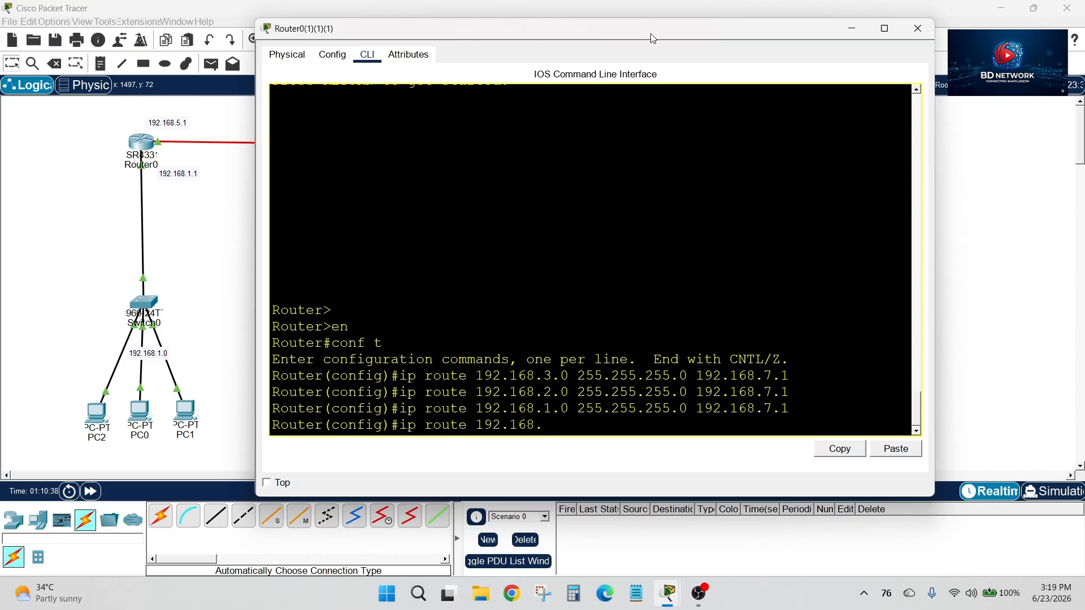
left_click_drag(650, 32, 678, 286)
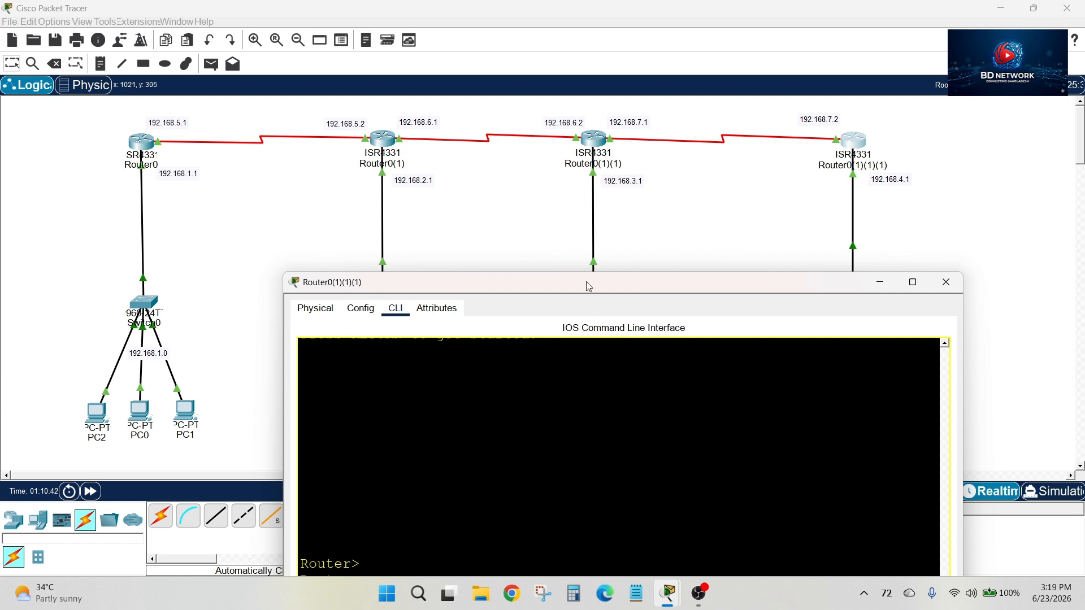
left_click_drag(589, 286, 585, 206)
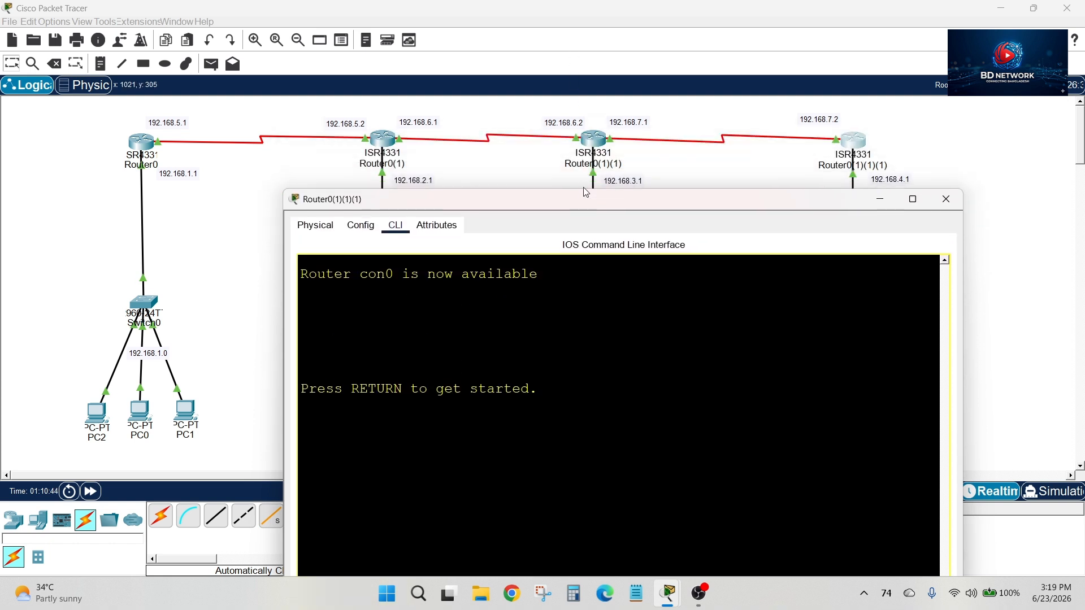
left_click(879, 199)
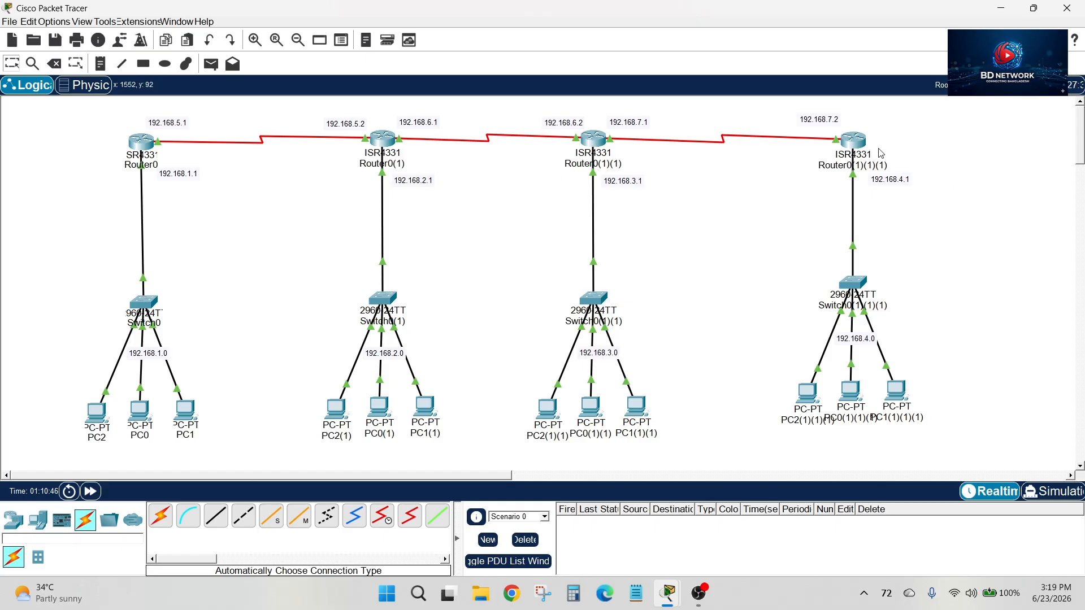
left_click(855, 141)
left_click_drag(588, 199, 599, 151)
scroll(501, 339, "down", 5)
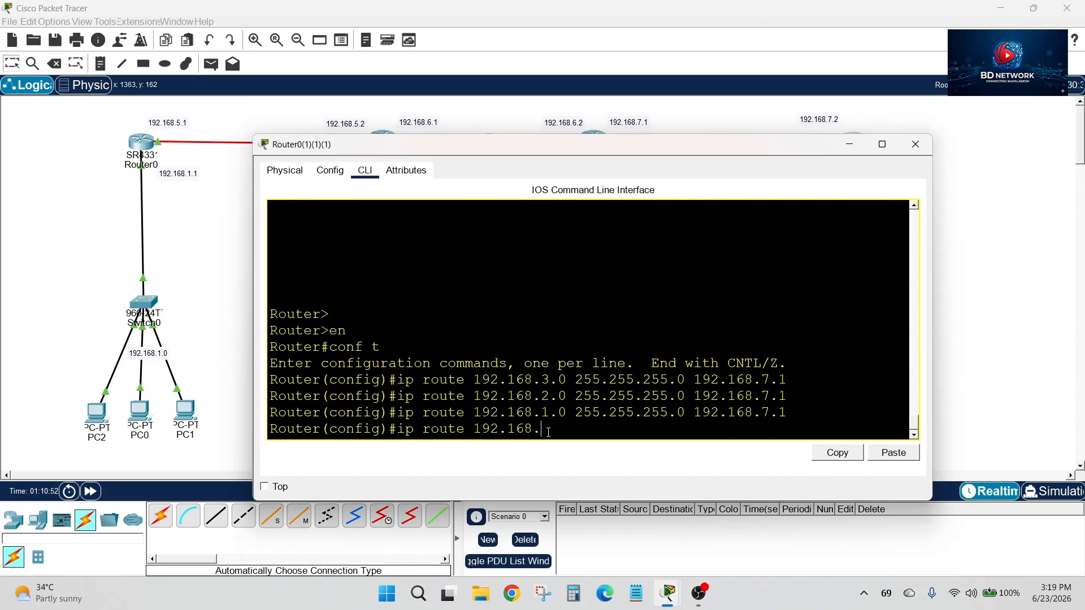
type("6.0 255.255.255.0 1")
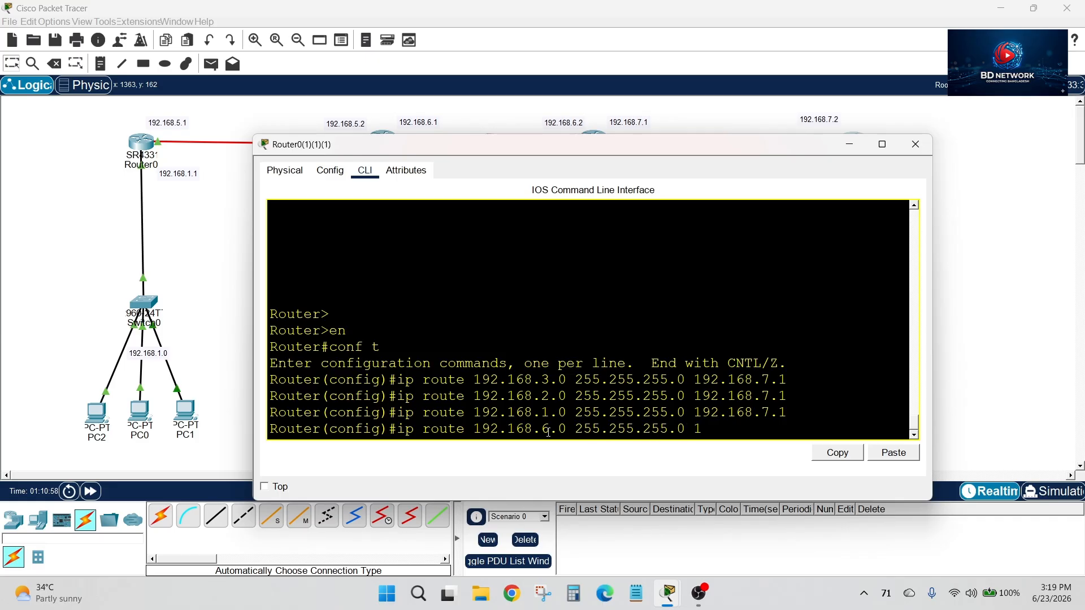
type("92.168.")
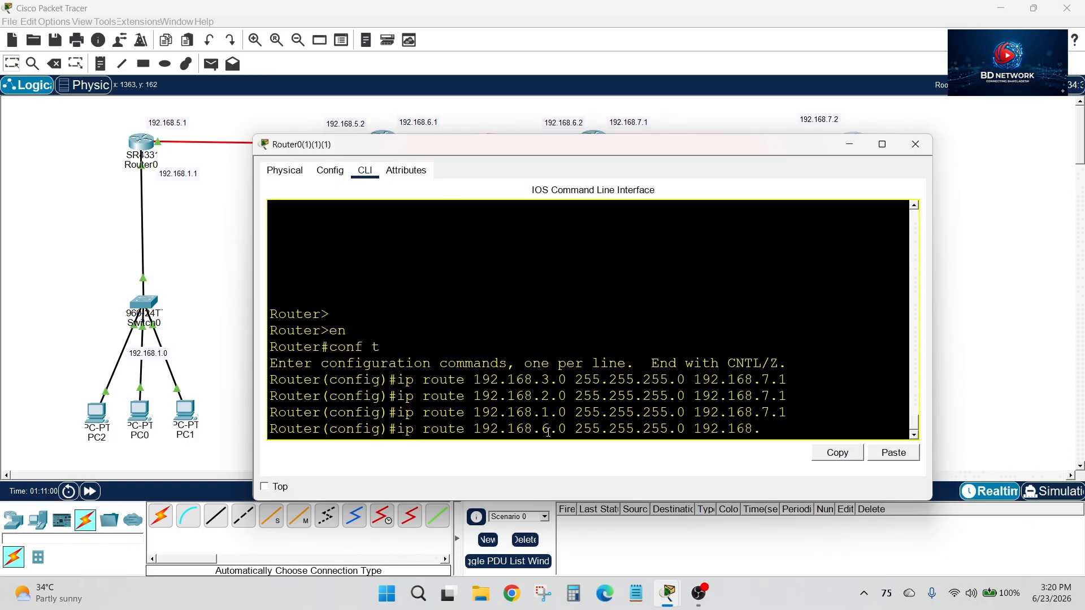
type("7.1")
key("Return")
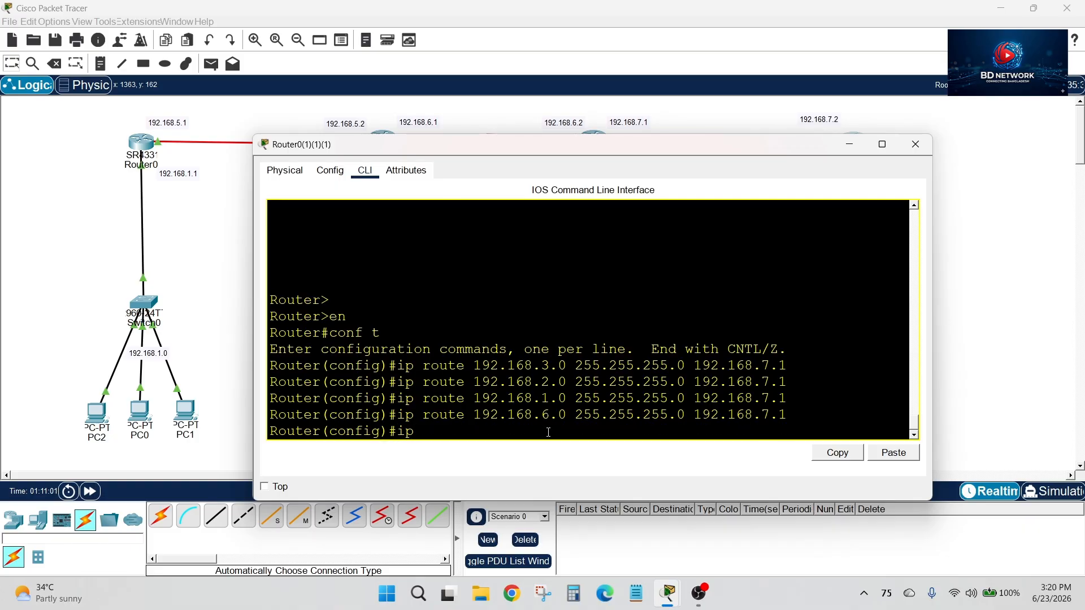
Add a static route on Router0(1)(1)(1) to 192.168.5.0 255.255.255.0 via 192.168.7.1 and close the router's window
type("ip route 192.168.5.0 255.255.255.0 ")
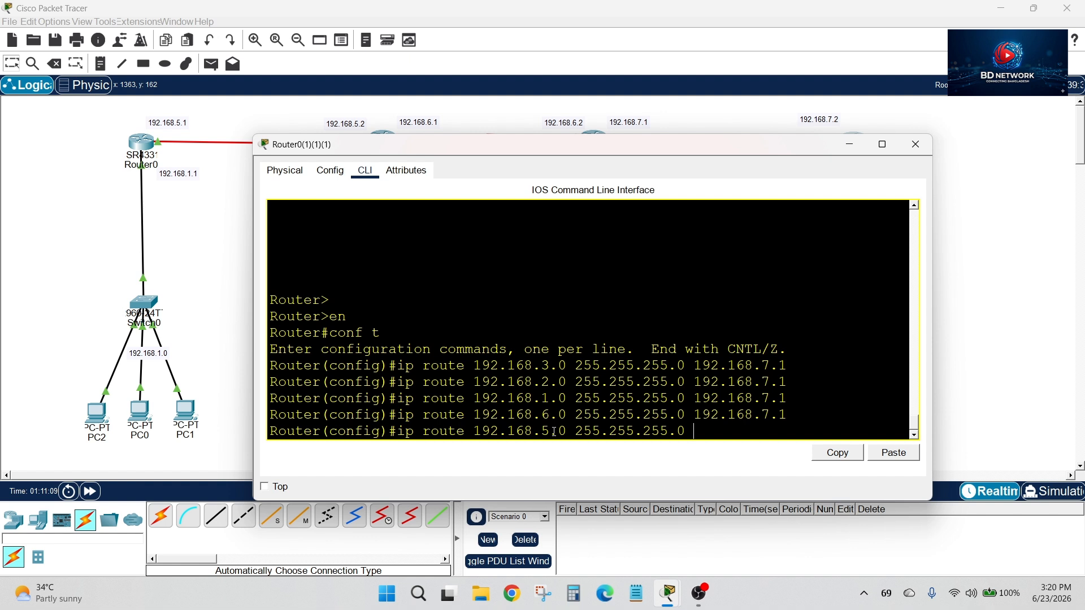
type("192.168.")
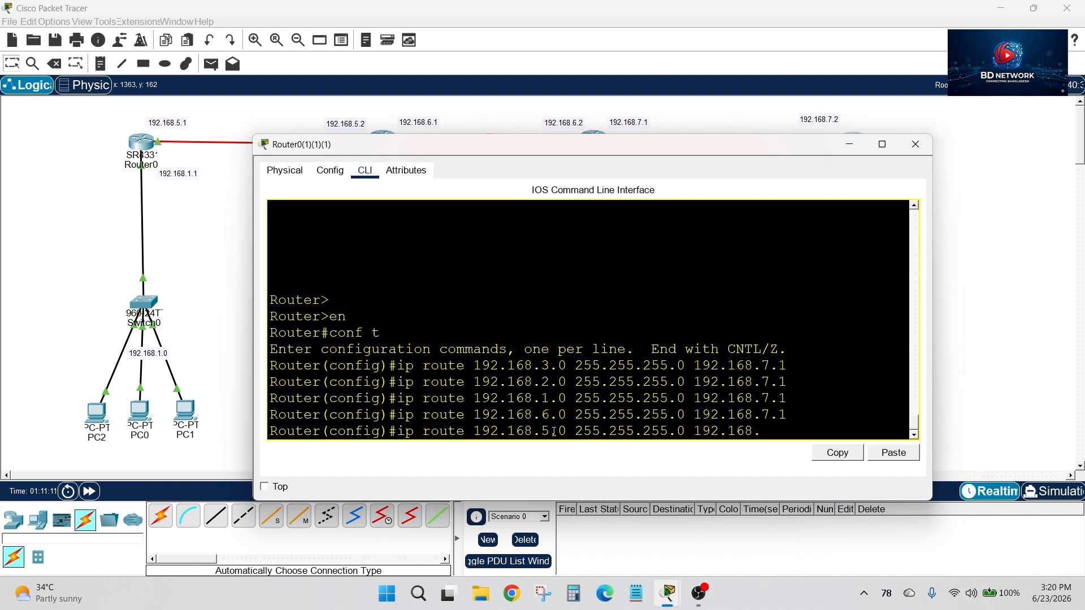
type("7.1")
key("Return")
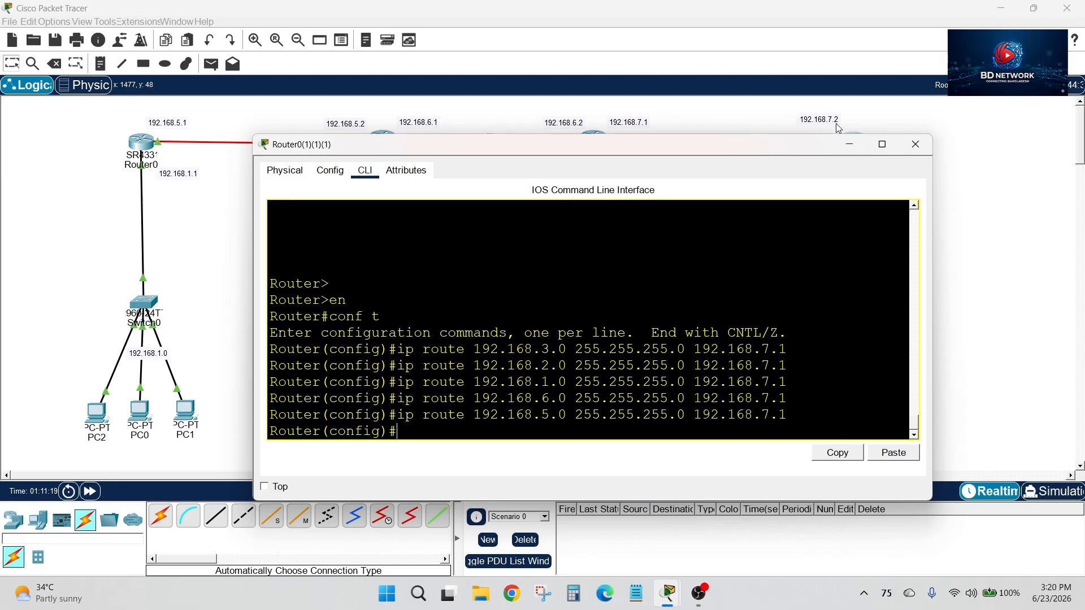
left_click(916, 144)
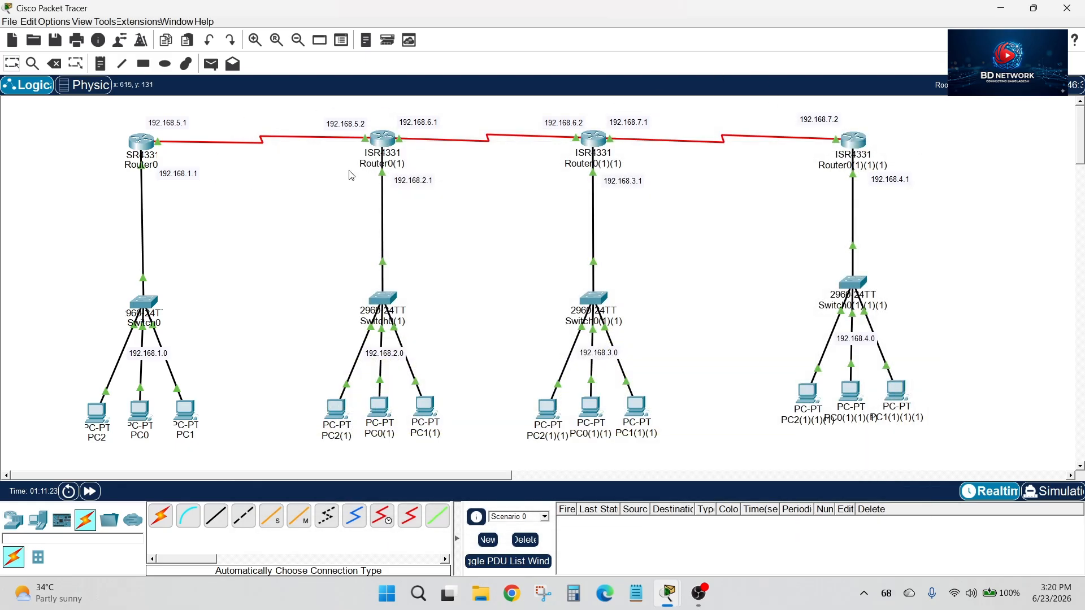
Review the static routes entered on Router0 in its command line and close the router's window
left_click(141, 142)
scroll(485, 265, "up", 1)
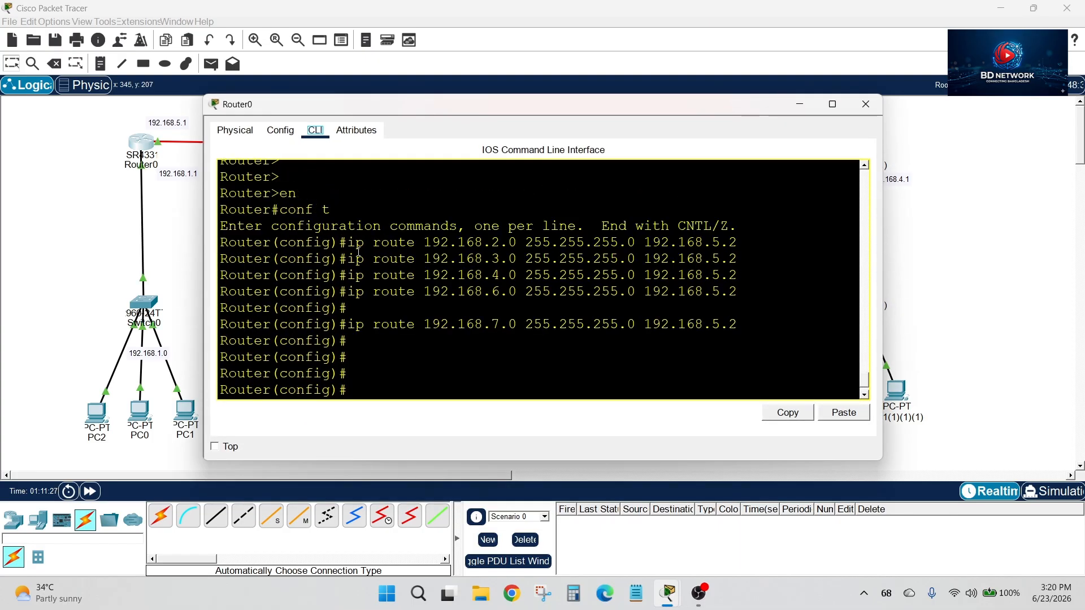
left_click_drag(358, 245, 416, 324)
left_click(834, 105)
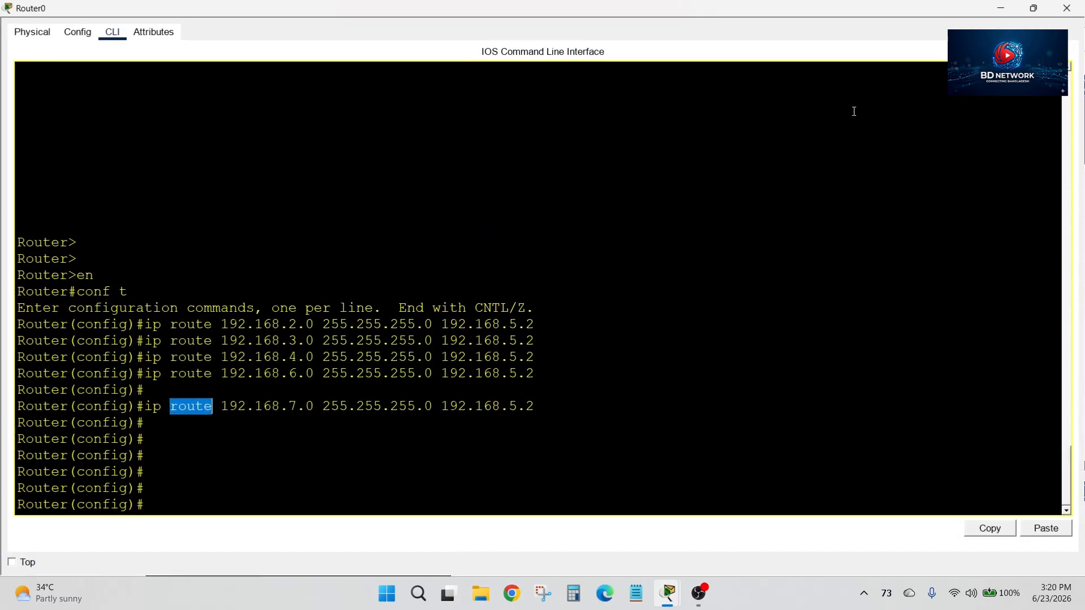
left_click(1067, 8)
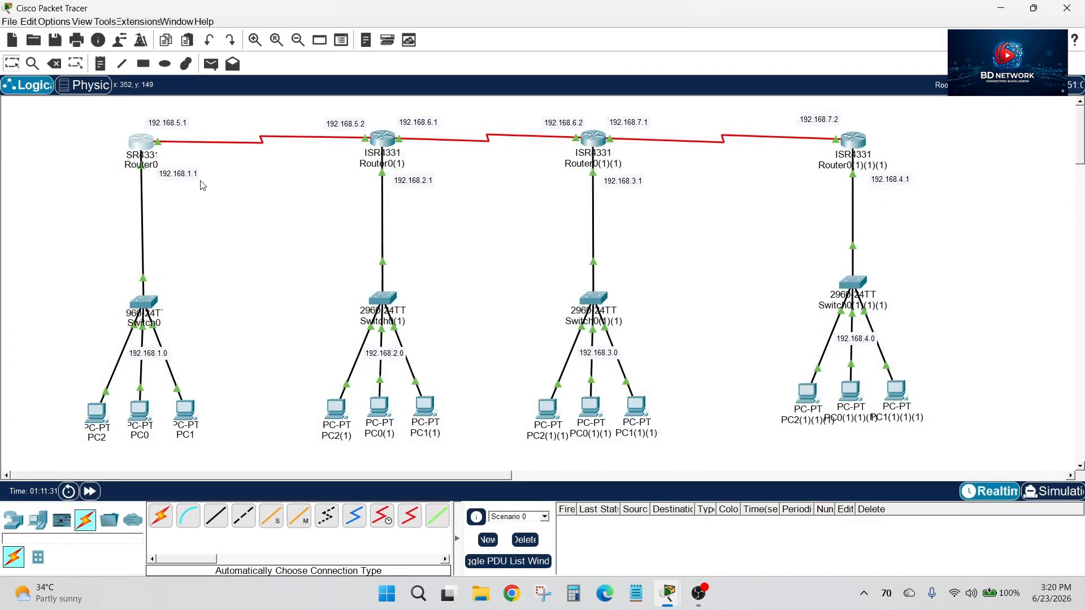
Examine which remote LAN branches and serial links Router0(1) must reach in the topology
left_click(382, 137)
left_click(1034, 8)
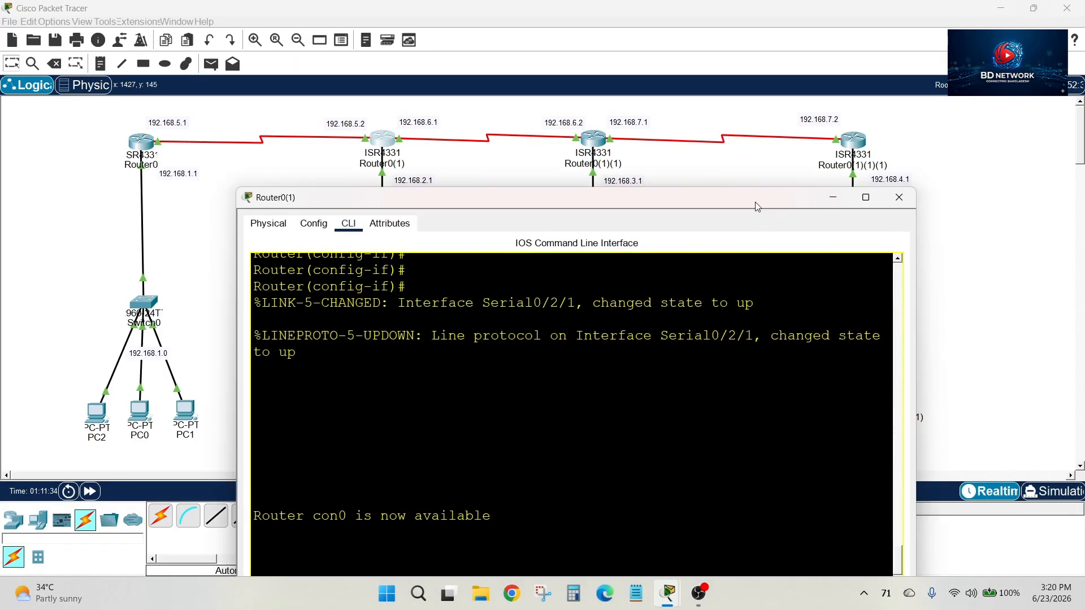
left_click_drag(755, 203, 702, 200)
left_click_drag(622, 201, 686, 353)
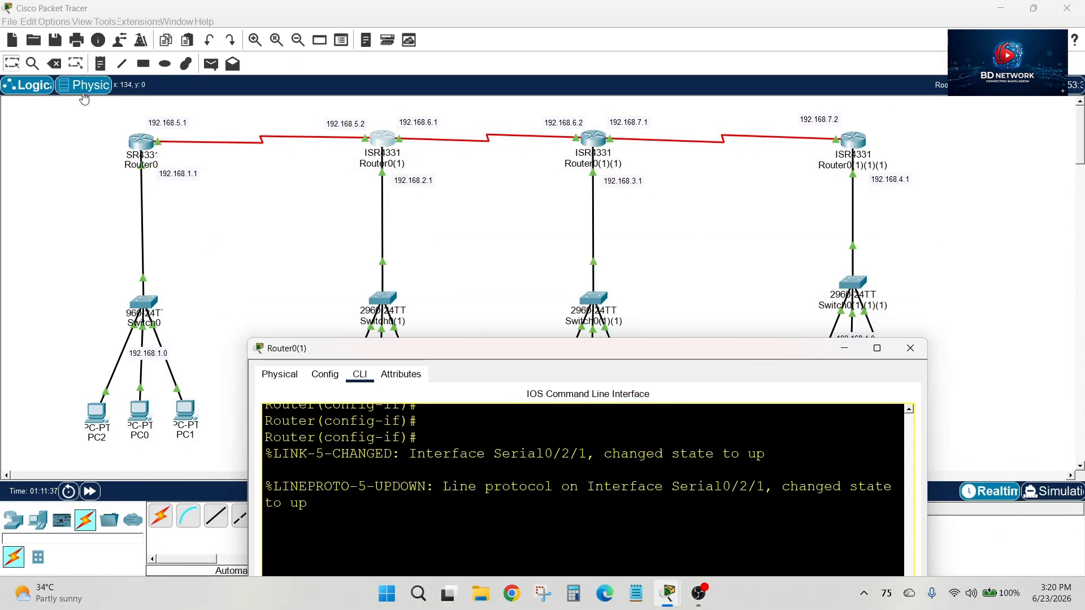
left_click(844, 348)
left_click_drag(86, 123, 252, 451)
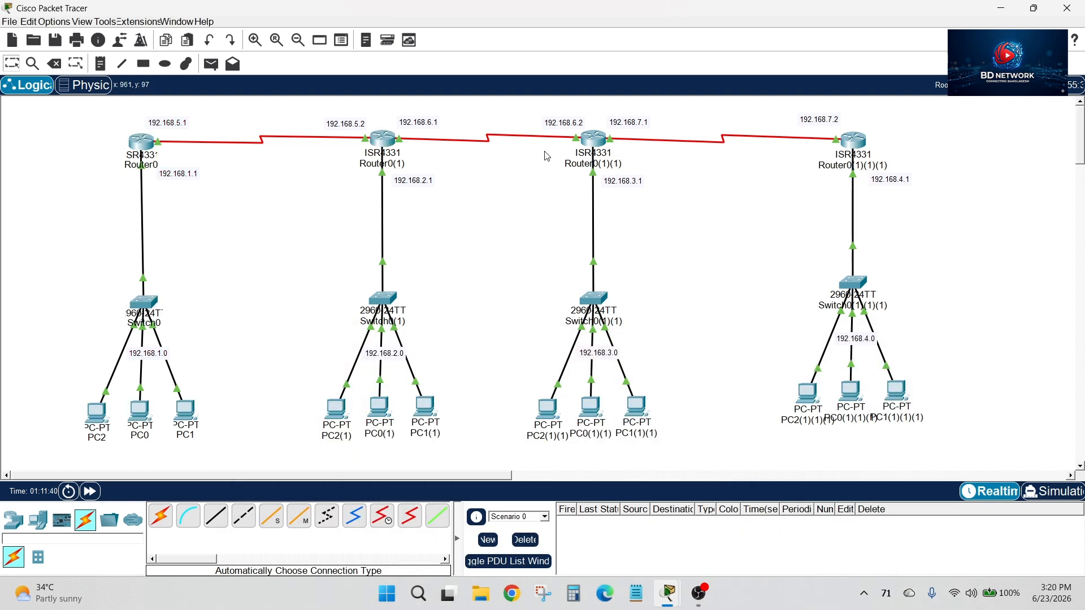
left_click_drag(552, 112, 674, 461)
left_click_drag(784, 117, 936, 404)
left_click(1046, 233)
left_click_drag(678, 111, 971, 374)
left_click_drag(589, 100, 904, 166)
Open Router0(1)'s command line beside the topology and enter global configuration mode
left_click(389, 139)
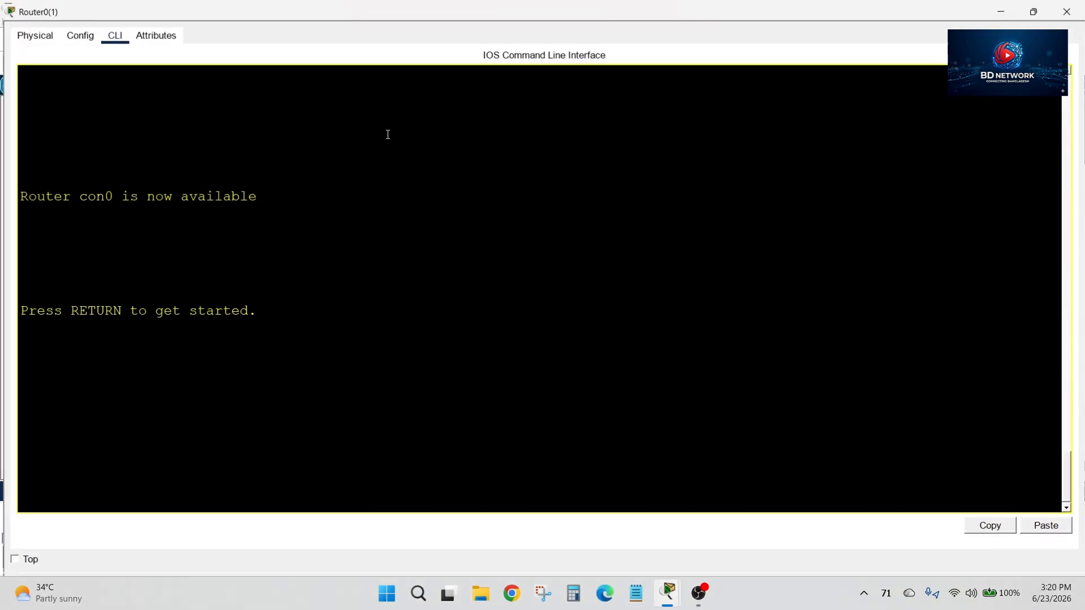
left_click(1035, 9)
left_click_drag(704, 351, 755, 195)
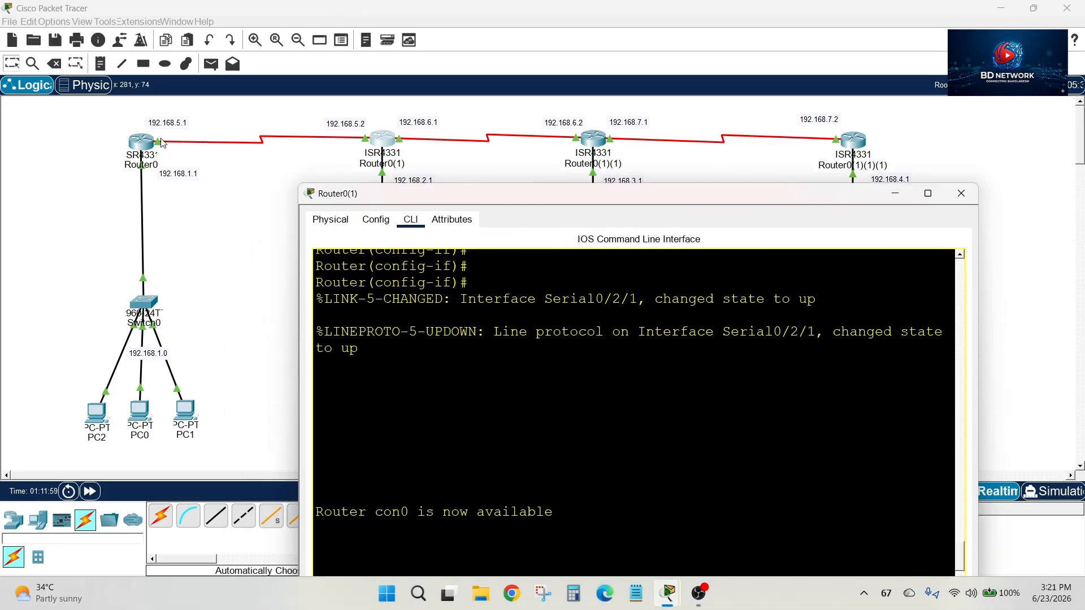
left_click_drag(541, 198, 538, 88)
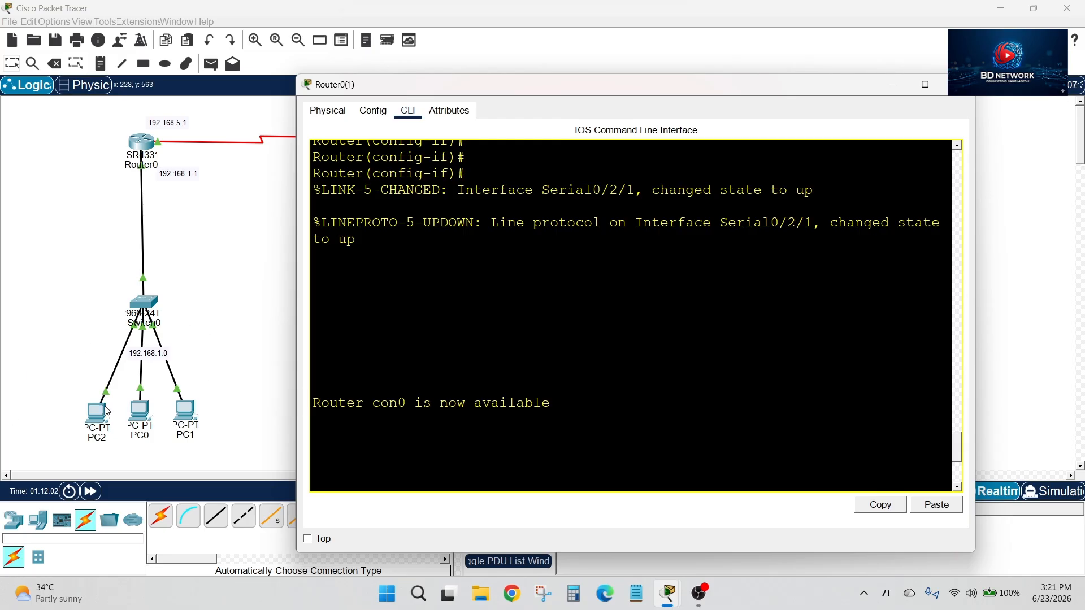
left_click(453, 481)
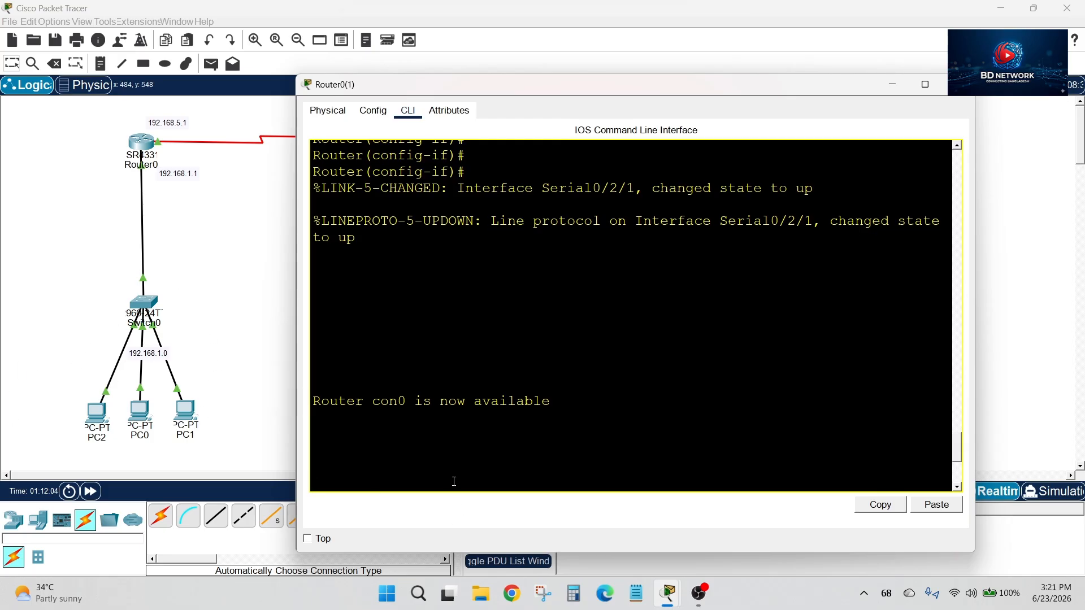
key("Return")
key("Return")
key("Return")
type("en")
key("Return")
type("conf t")
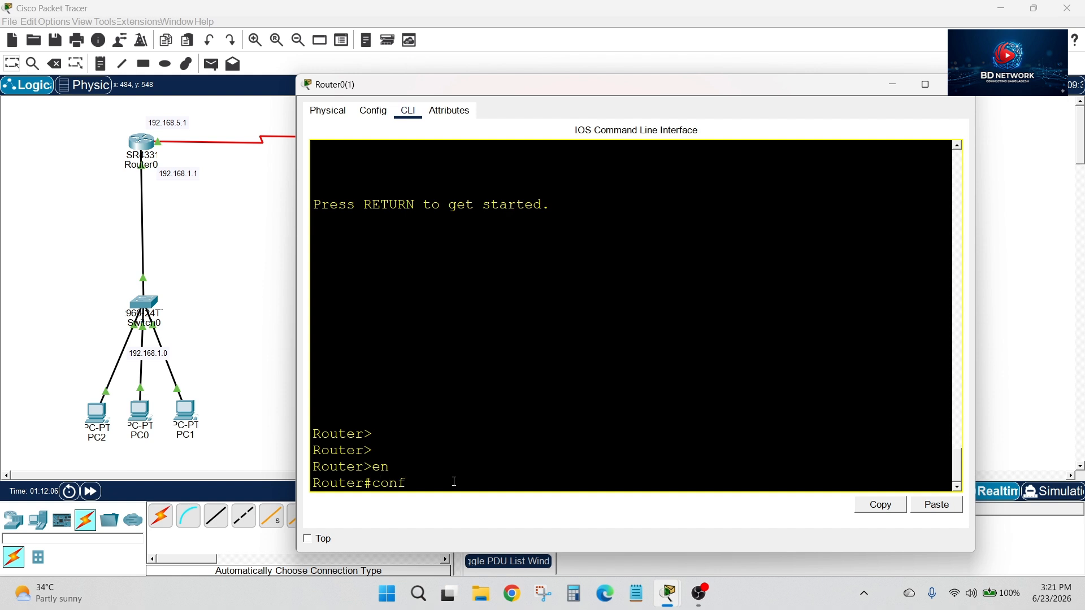
key("Return")
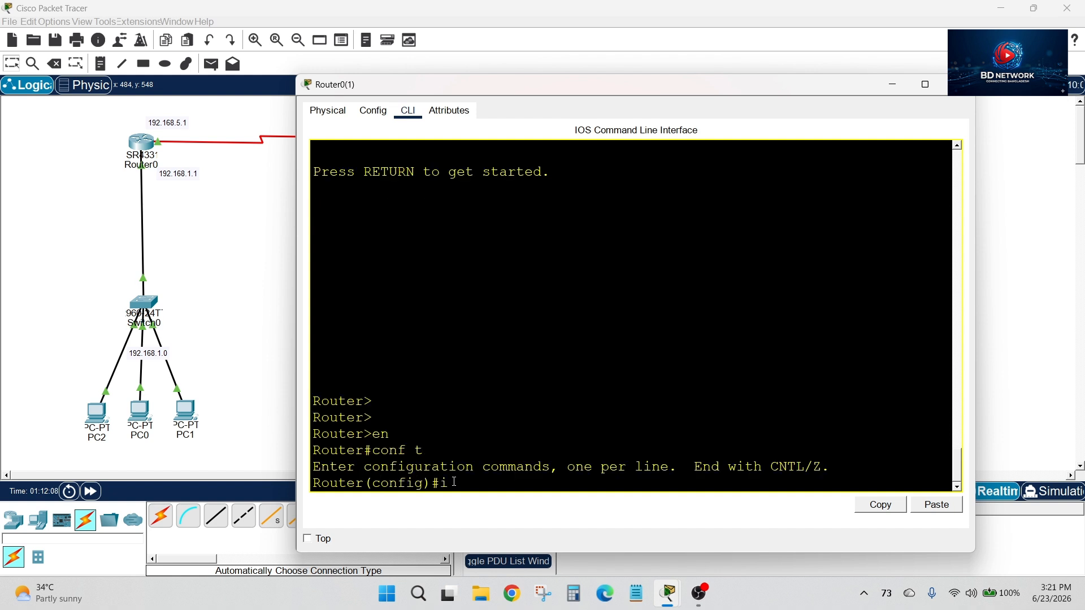
Add a static route on Router0(1) to 192.168.1.0 255.255.255.0 via 192.168.5.1, checking the next-hop address in the topology
type("ip route 192.1")
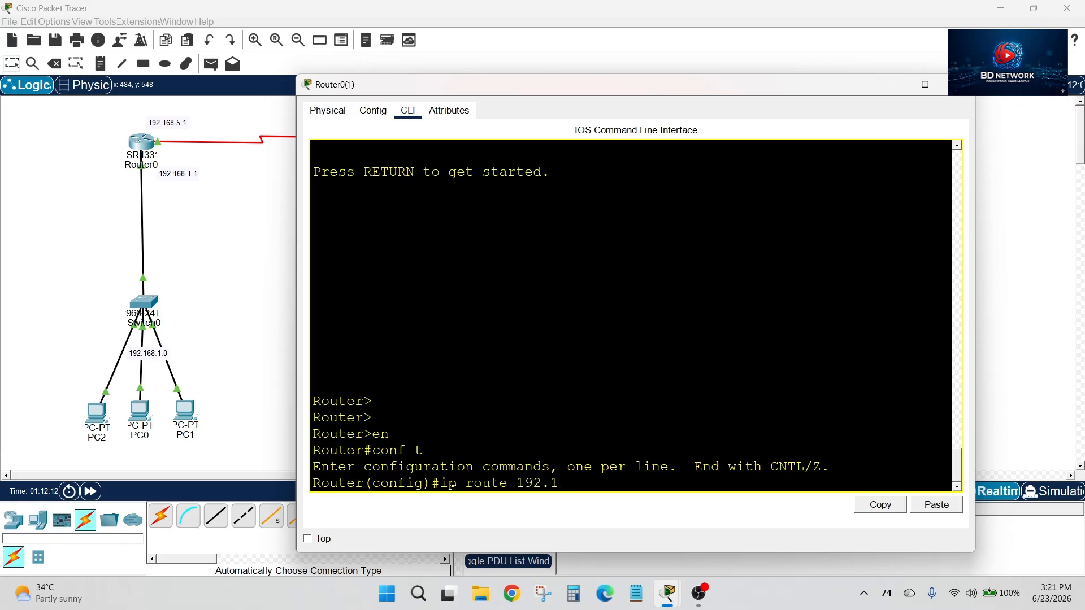
type("68.1.0 255.255.255.0")
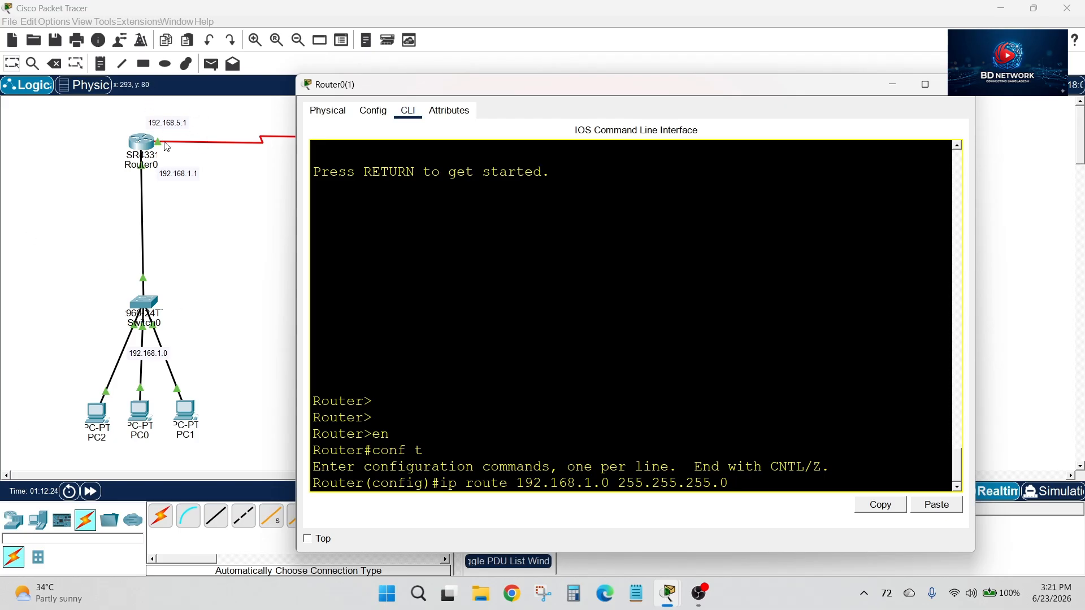
left_click_drag(380, 86, 477, 168)
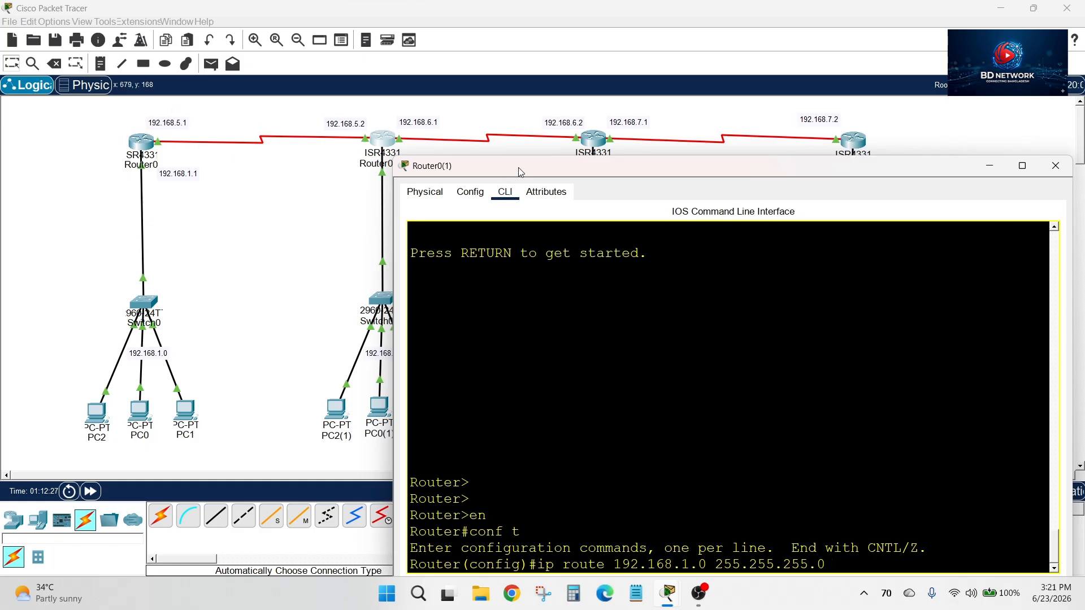
left_click_drag(533, 175, 420, 105)
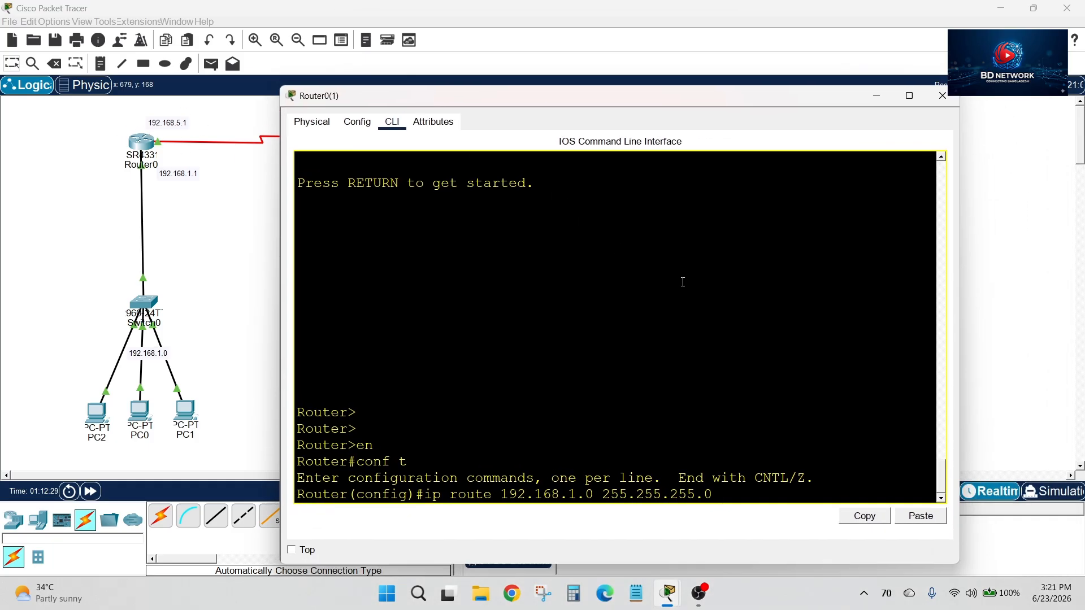
type("192.168.5.1")
key("Return")
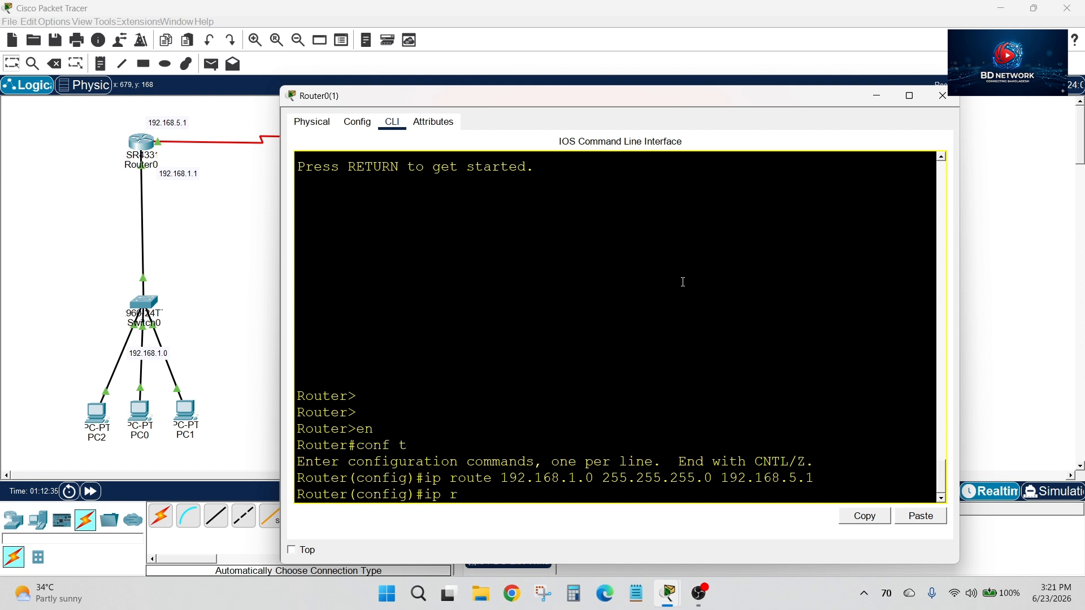
Add a static route on Router0(1) to 192.168.3.0 255.255.255.0 via 192.168.6.2, checking the link addresses in the topology
type("ip route")
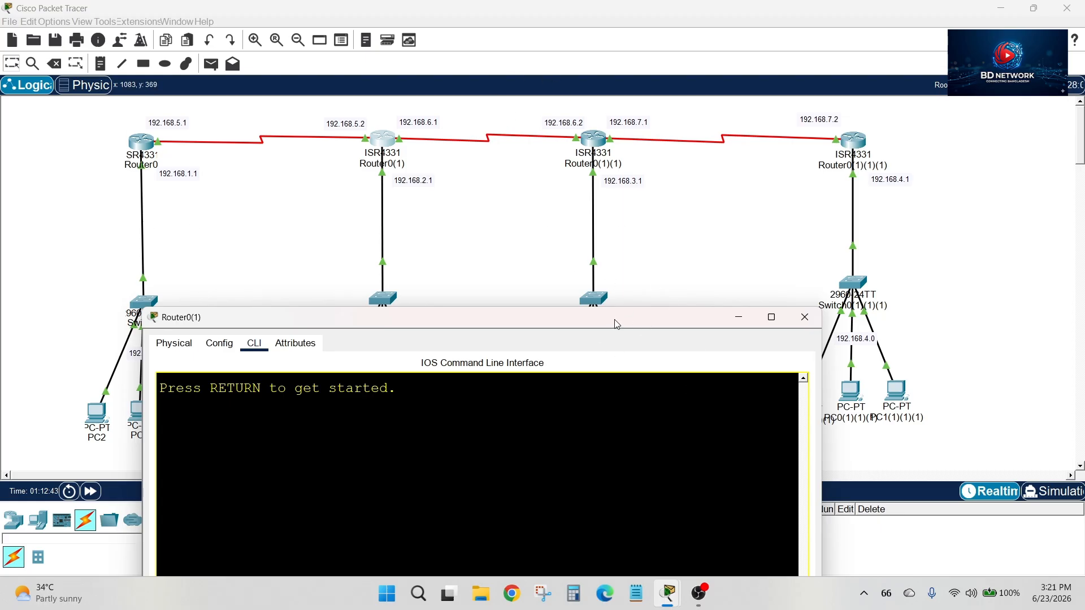
left_click_drag(611, 318, 313, 384)
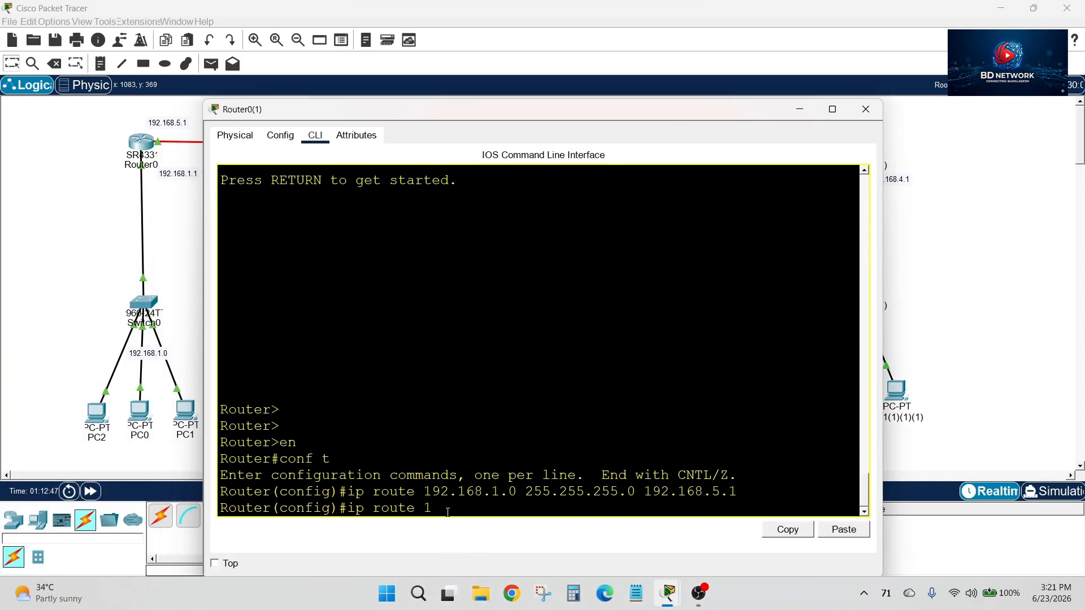
type("92.168.3.0 255.255.255.0")
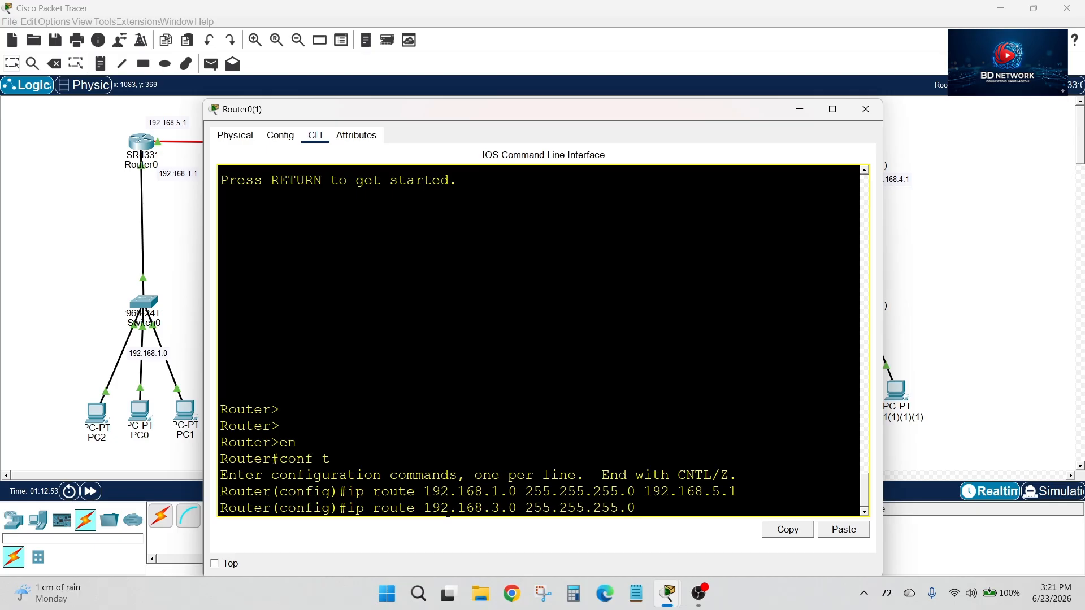
left_click_drag(644, 110, 576, 305)
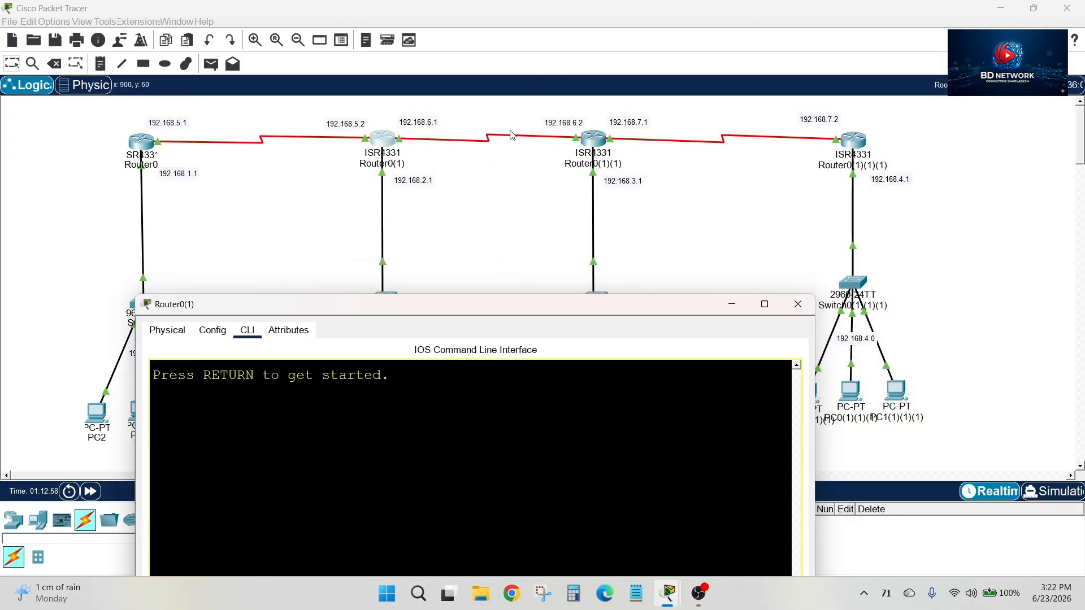
left_click_drag(572, 306, 631, 70)
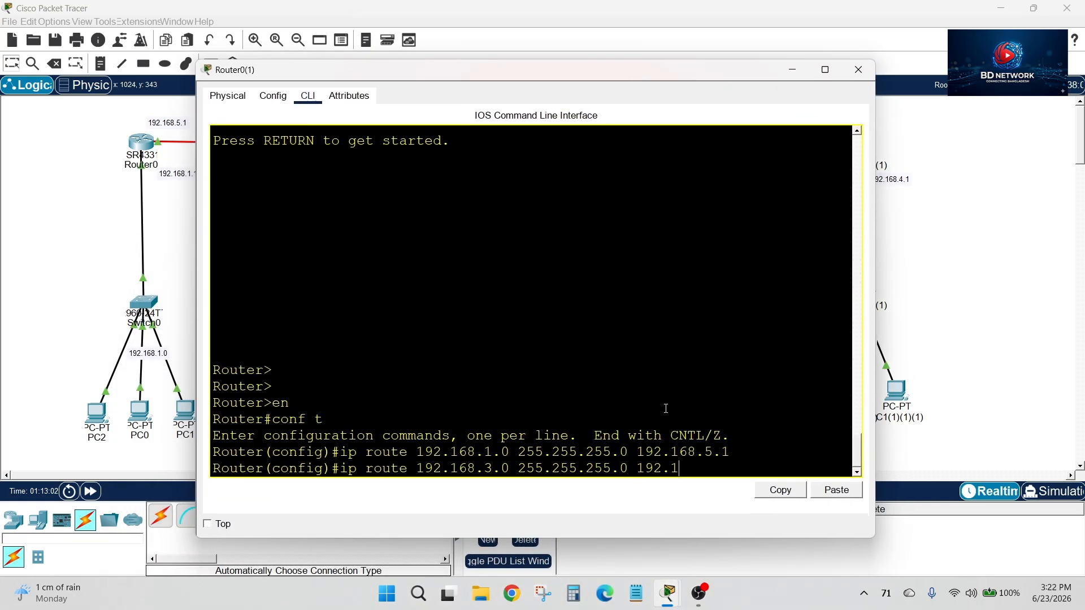
type("68.6.2")
left_click_drag(475, 70, 404, 289)
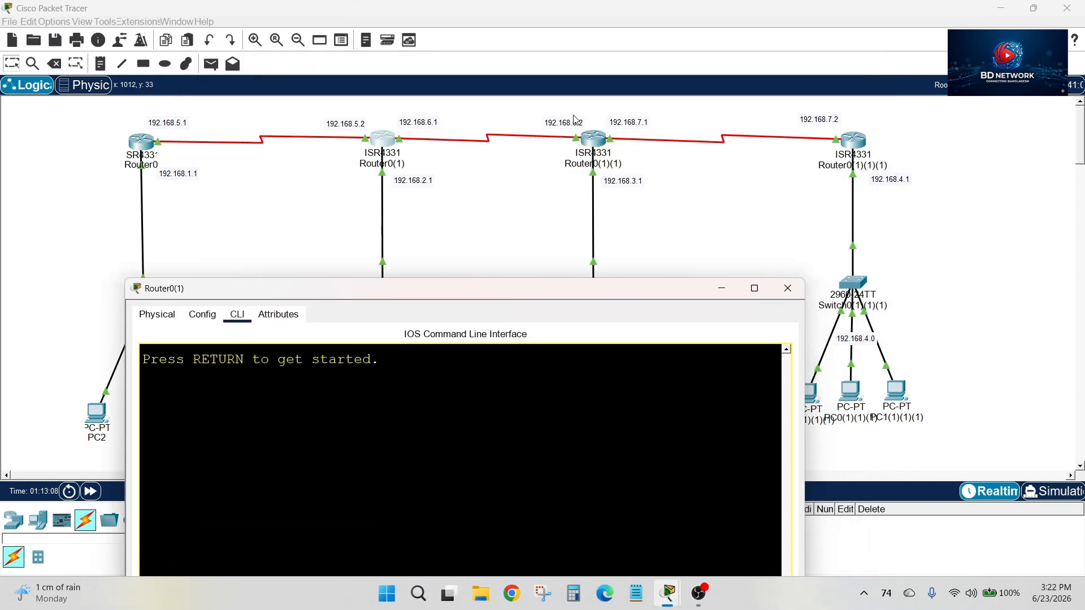
left_click_drag(548, 286, 643, 67)
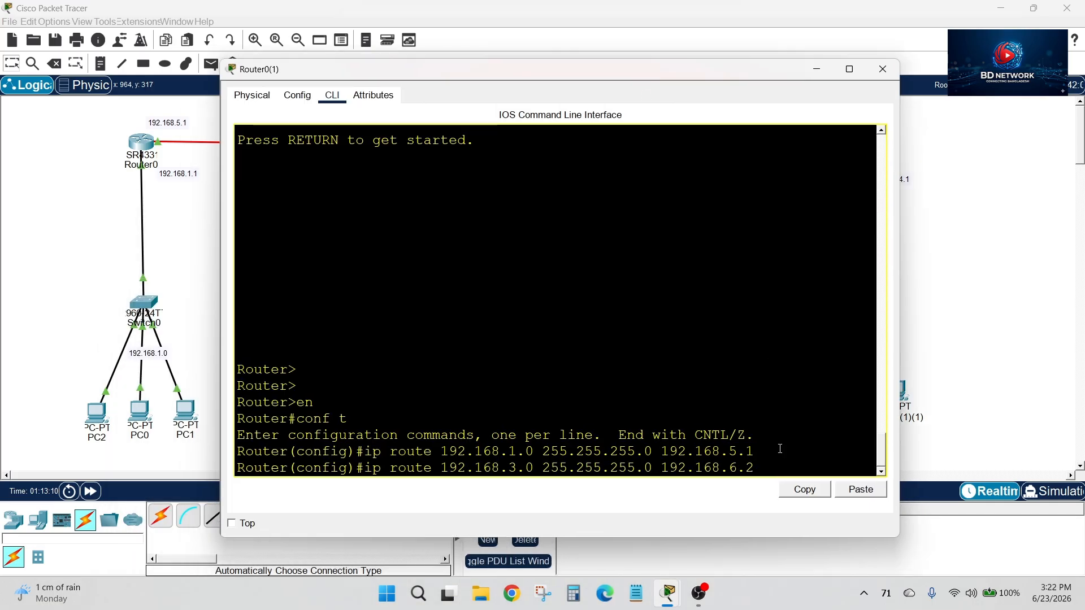
key("Return")
Add a static route on Router0(1) to 192.168.4.0 255.255.255.0 via 192.168.6.2, checking the Router0(1)(1)(1) branch in the topology
type("ip route 19")
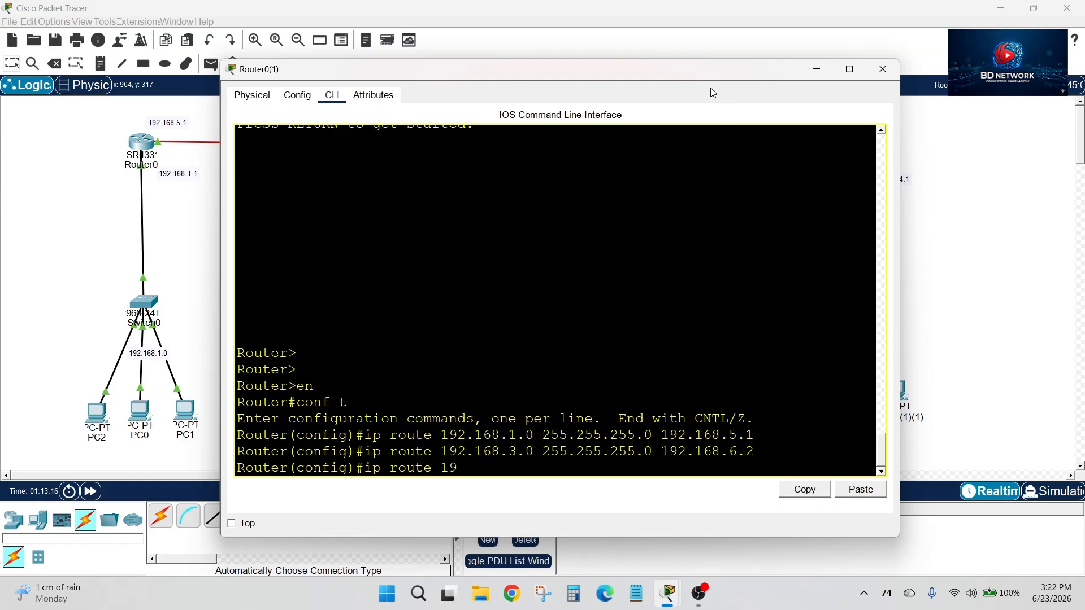
type("2.168.4.0 255.255.255.0")
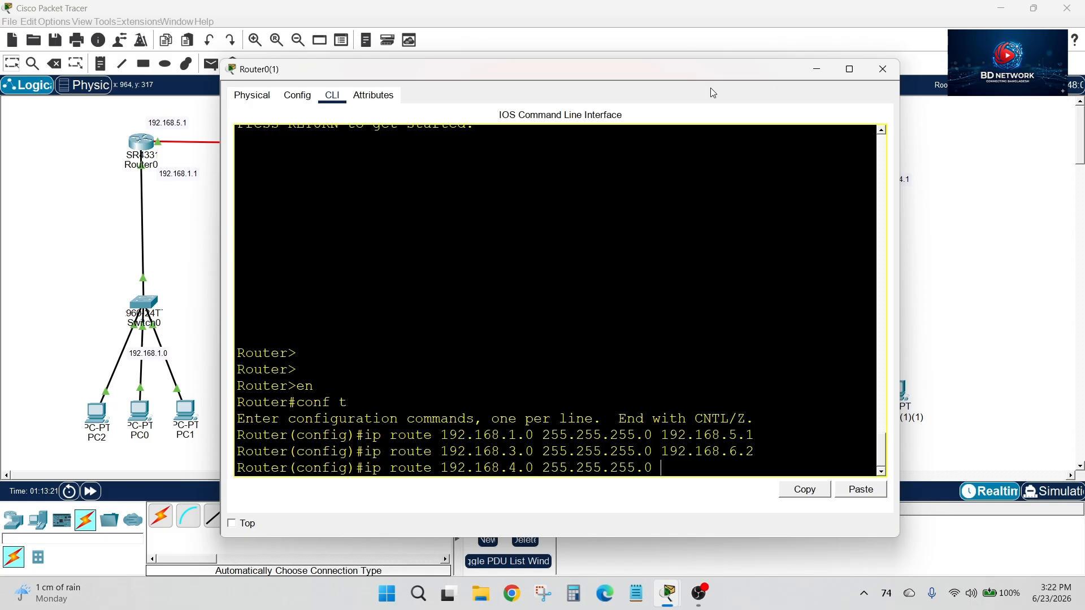
left_click_drag(654, 72, 453, 353)
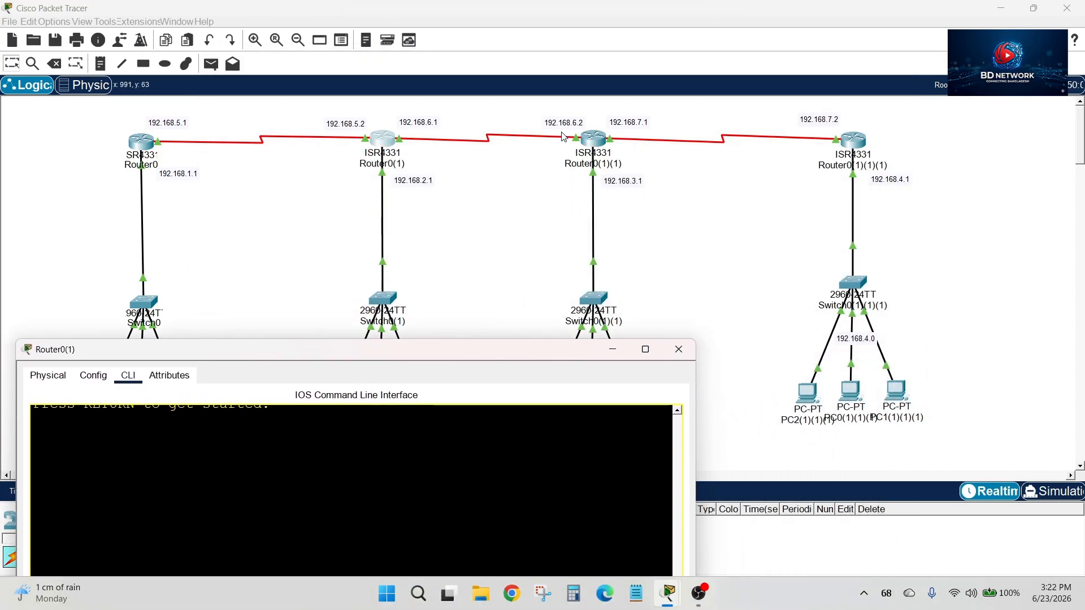
left_click(867, 347)
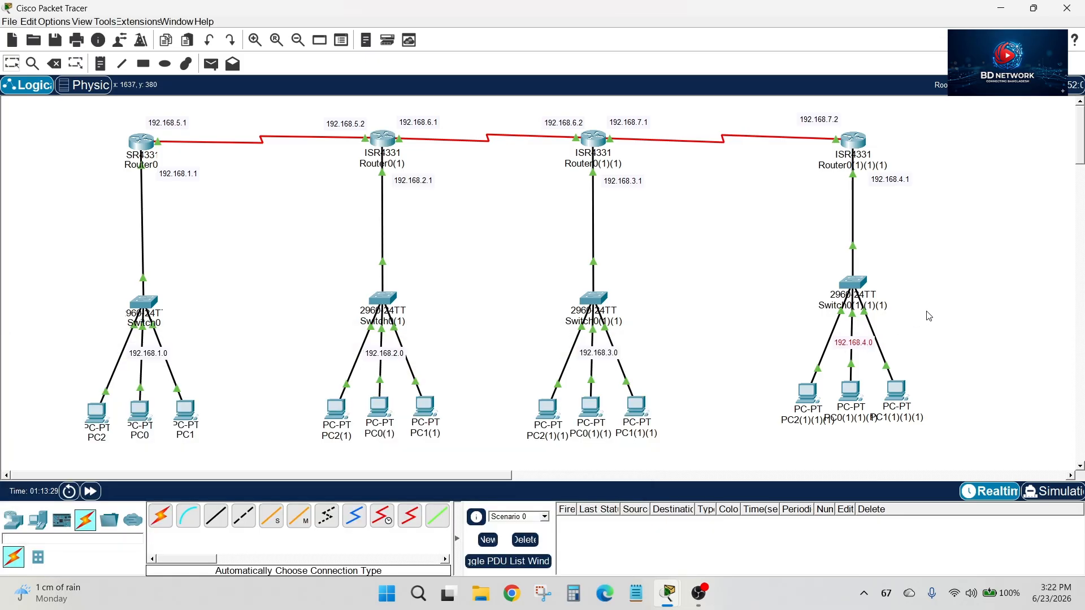
left_click(599, 139)
left_click(1034, 8)
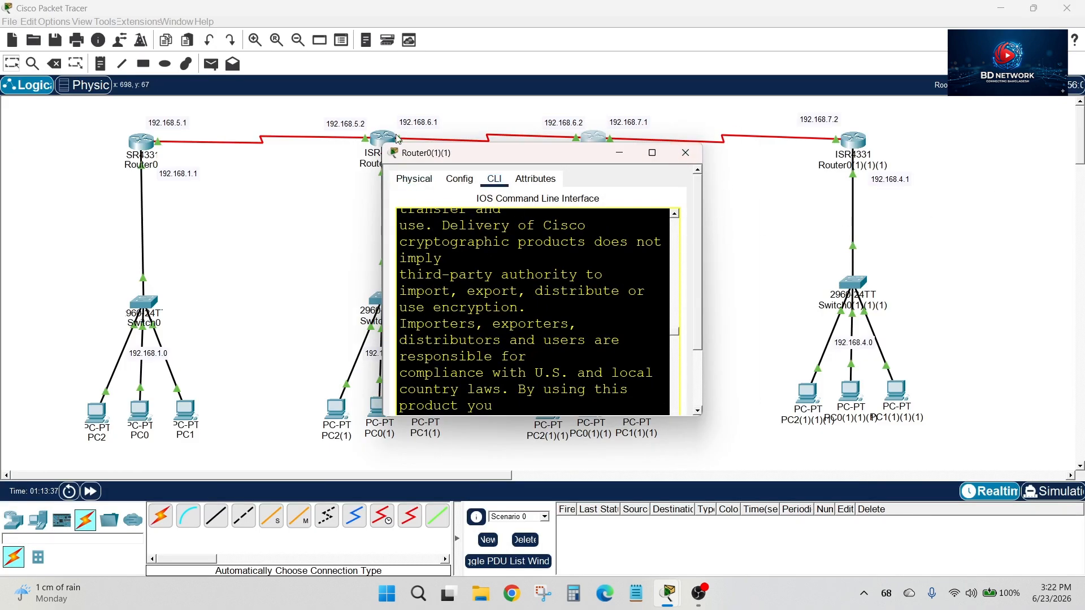
left_click(397, 138)
left_click_drag(517, 347, 705, 107)
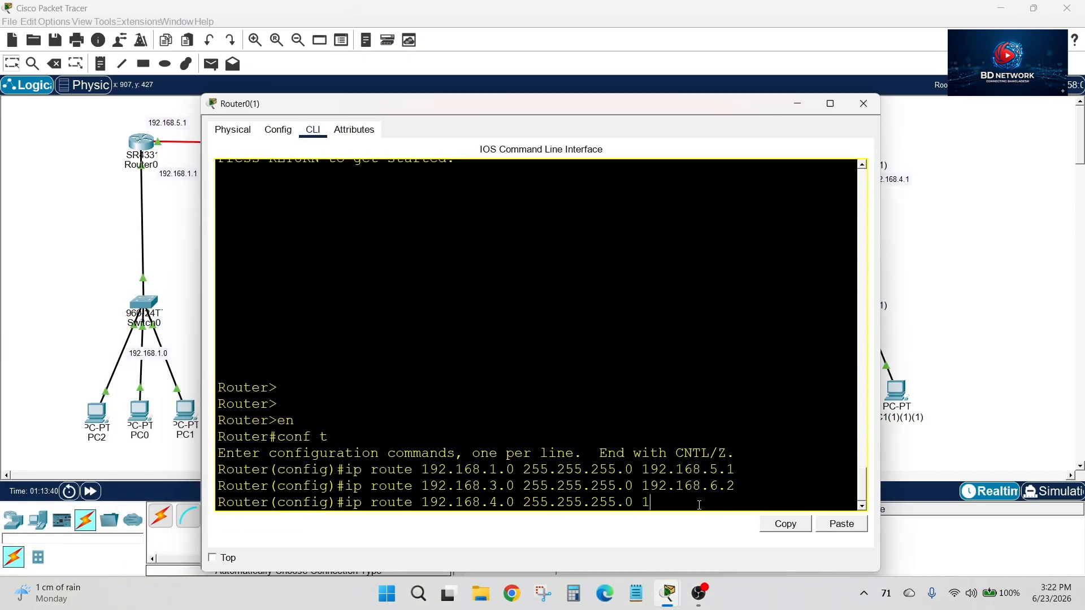
type("92.168.6.2")
key("Return")
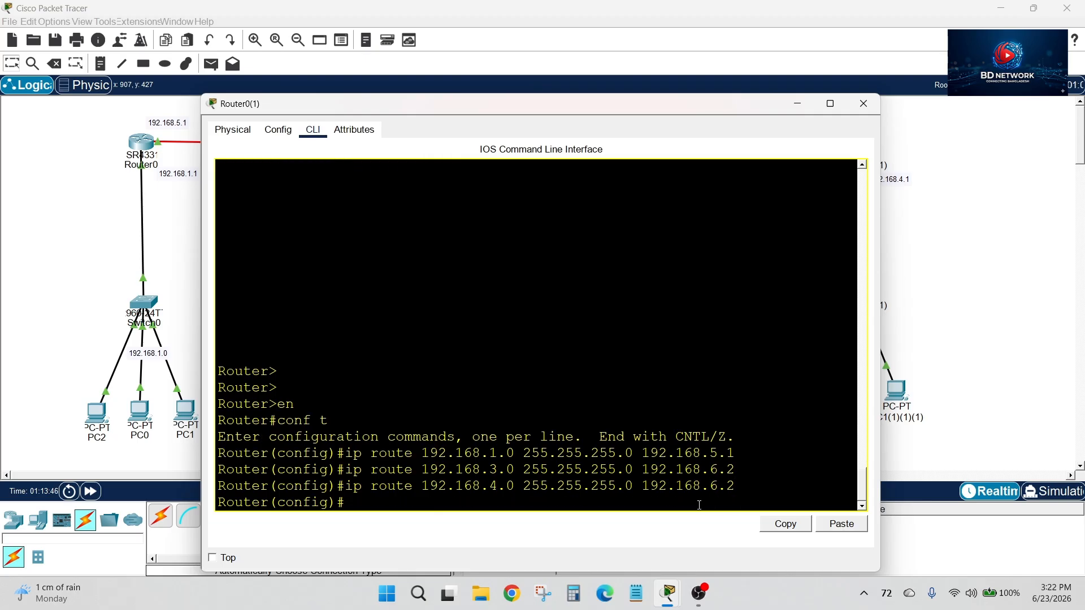
Begin another static route command on Router0(1) and nudge the 192.168.6.2 label away from the 192.168.7.1 label in the topology
type("ip route")
left_click_drag(492, 452, 513, 485)
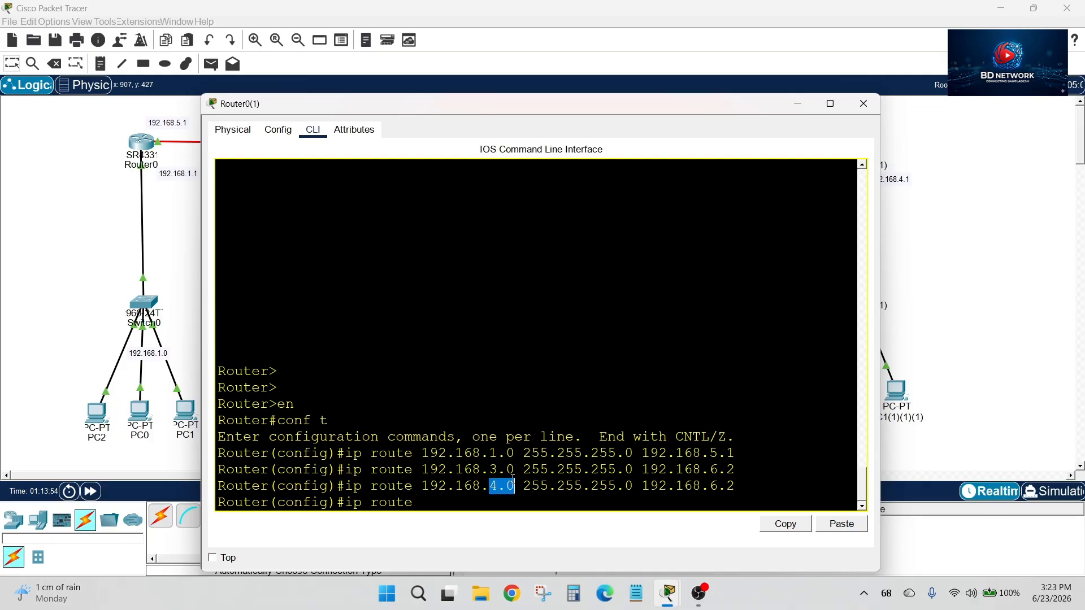
left_click(521, 498)
left_click_drag(266, 106, 291, 127)
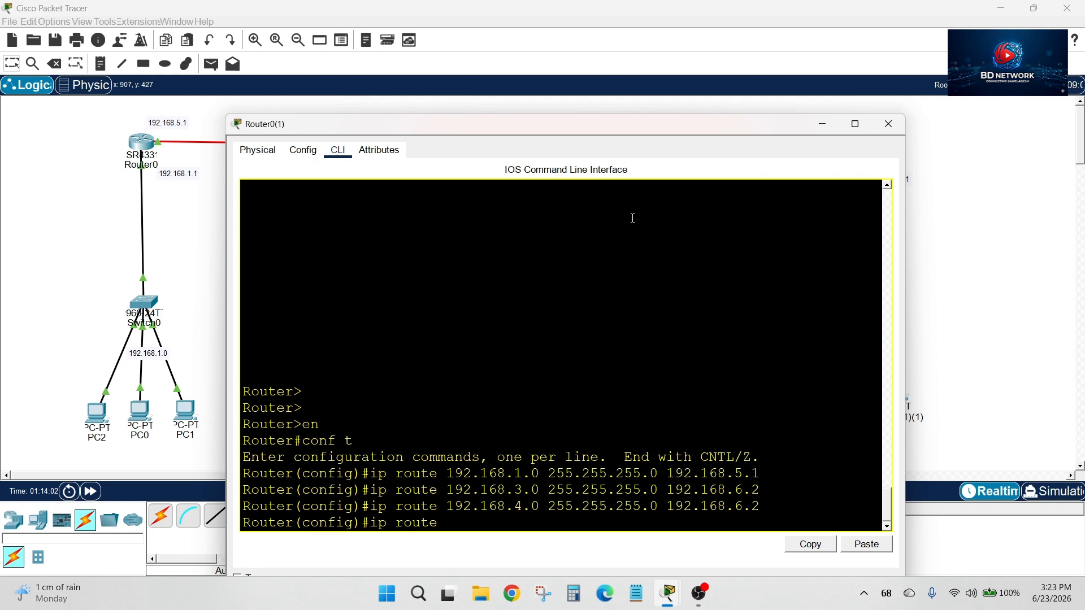
left_click_drag(588, 133, 440, 256)
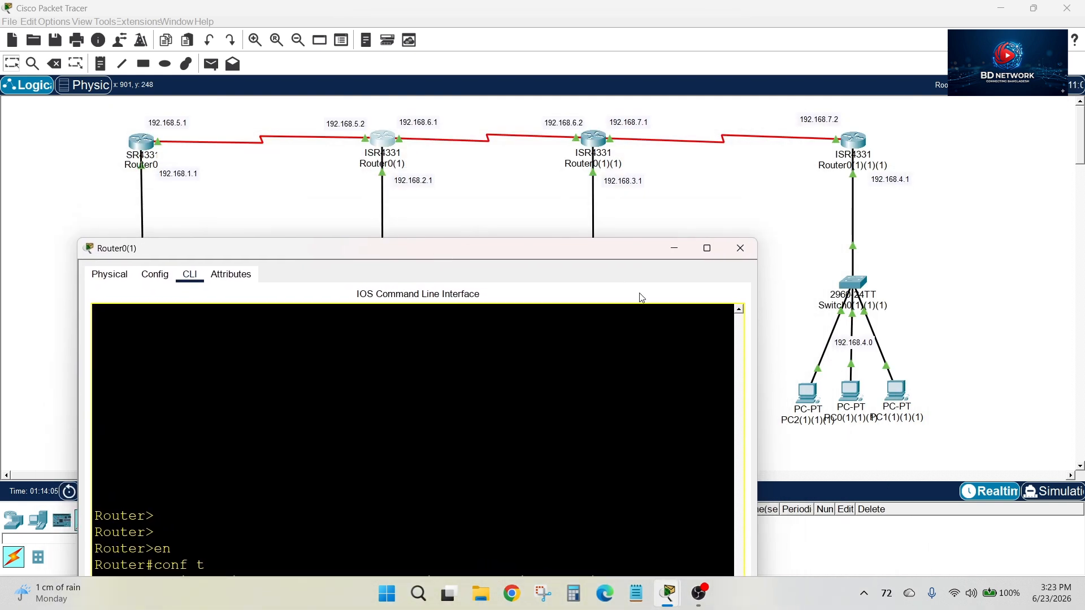
left_click(566, 129)
left_click_drag(566, 129, 580, 125)
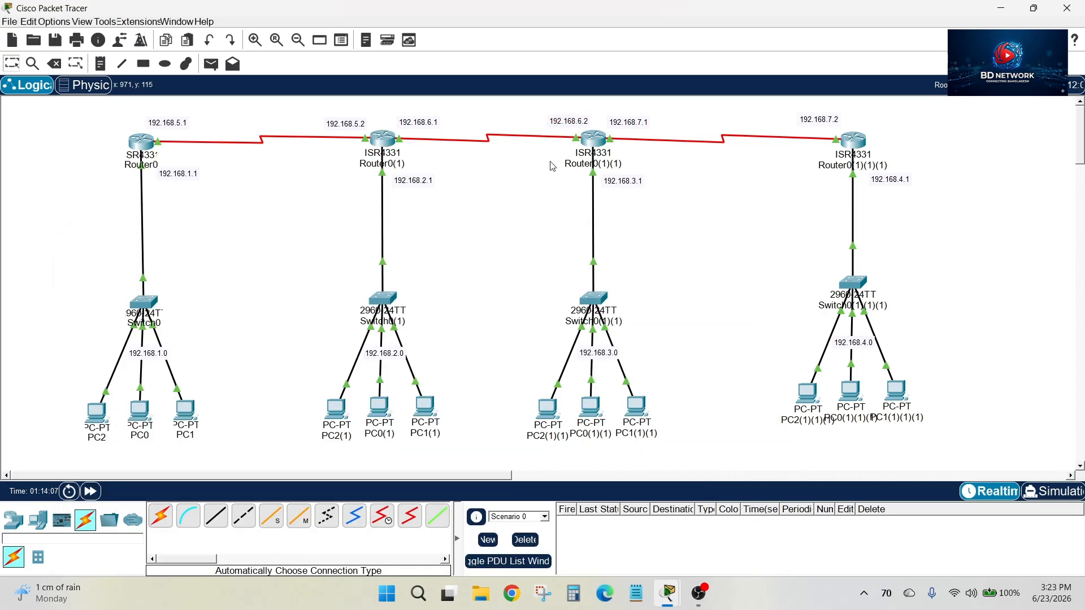
double_click(641, 122)
left_click(924, 150)
left_click_drag(583, 123, 573, 122)
Complete the static route on Router0(1) to 192.168.7.0 255.255.255.0 via 192.168.6.2 and close the router's window
left_click(383, 139)
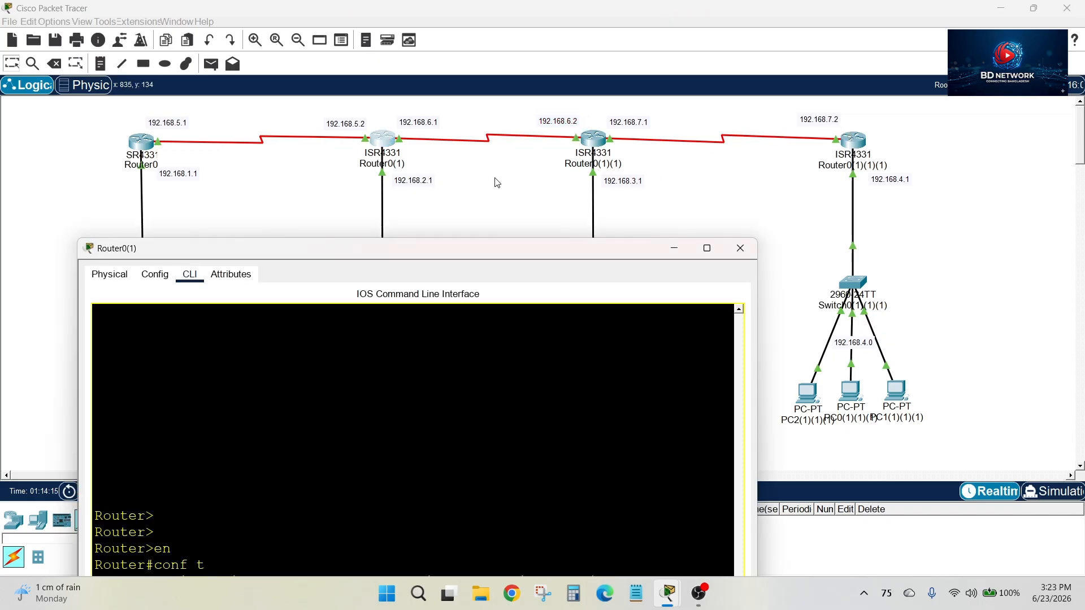
left_click_drag(559, 251, 652, 81)
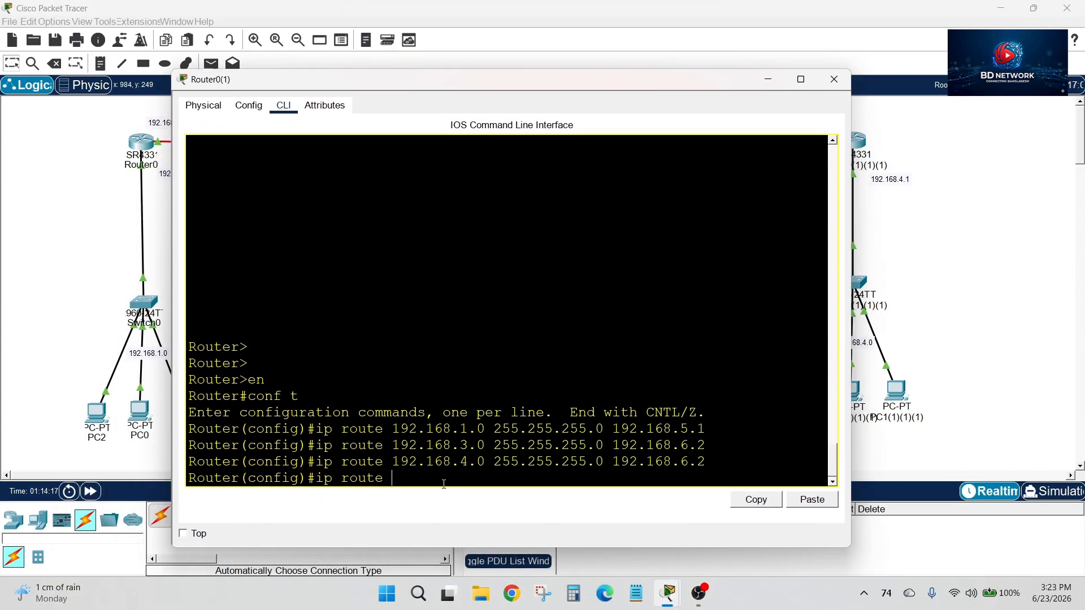
type("92.168.7.0 255.255.255")
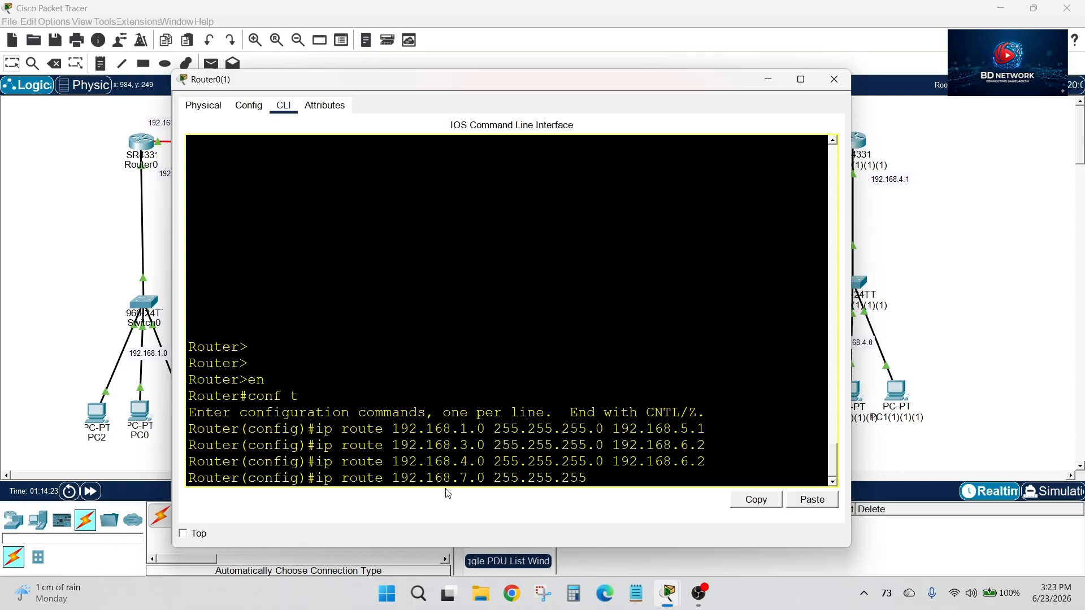
type(".0 192.168.6.2")
key("Return")
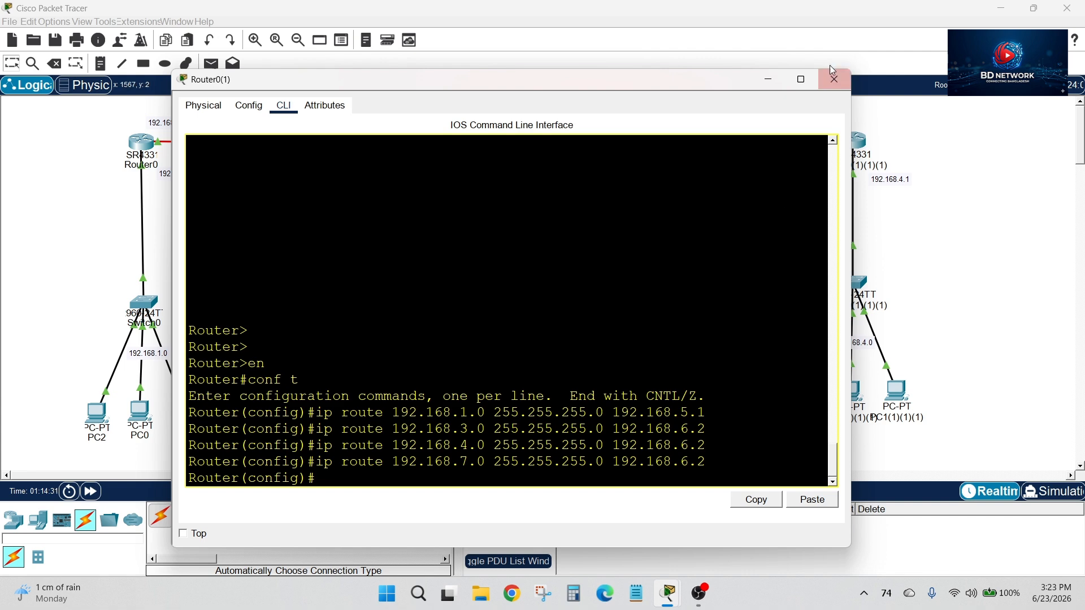
left_click(835, 85)
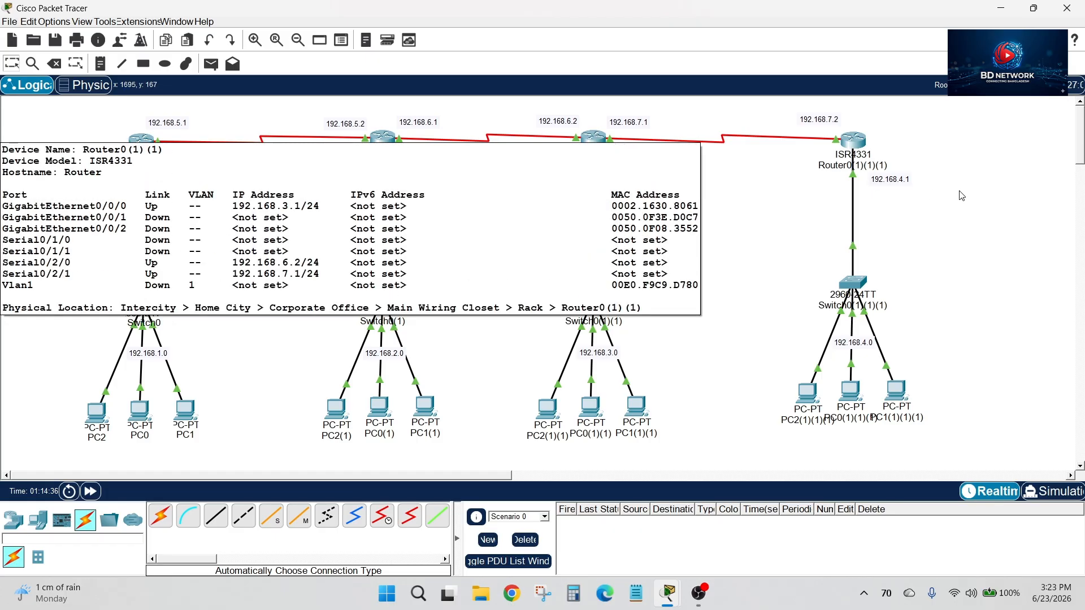
Open Router0(1)(1)'s command line and enlarge its window until the whole console fits
left_click(594, 140)
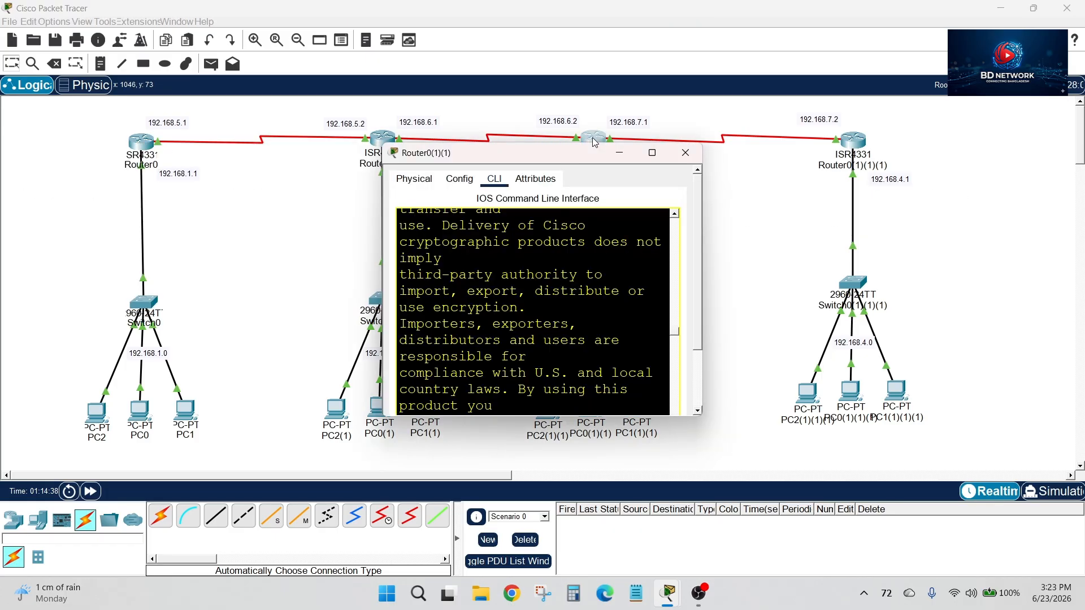
left_click(653, 159)
left_click(1039, 11)
left_click_drag(703, 226, 1033, 226)
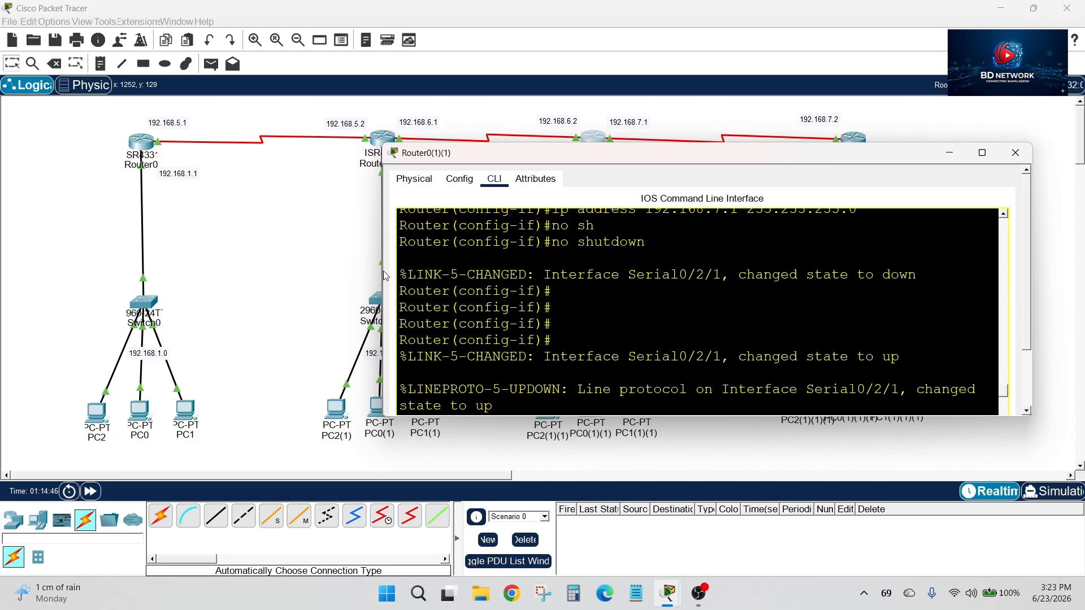
left_click_drag(381, 267, 317, 271)
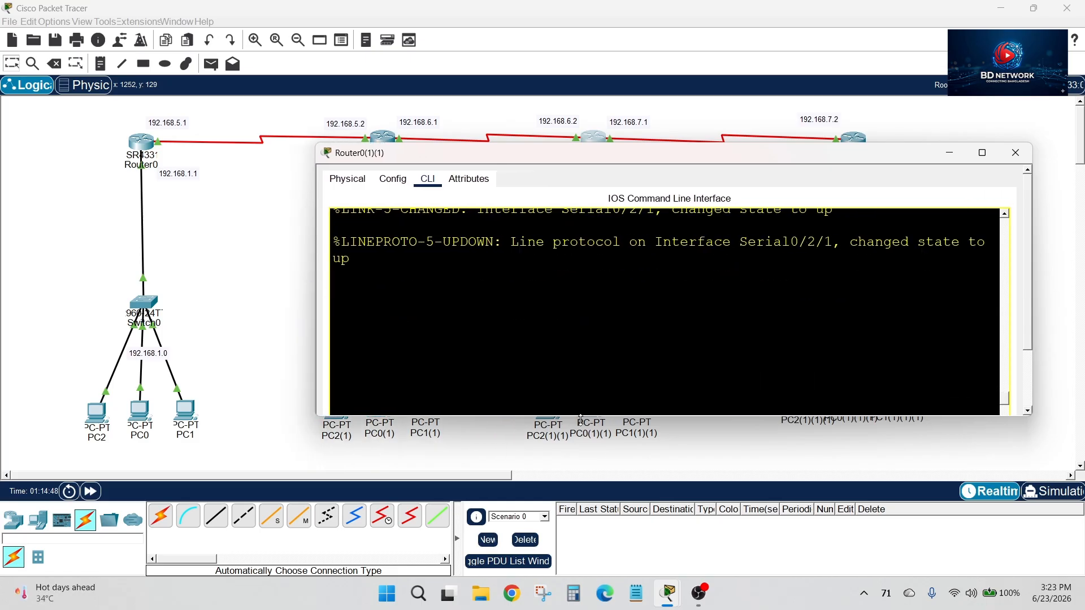
left_click_drag(581, 419, 582, 572)
left_click_drag(701, 144, 691, 68)
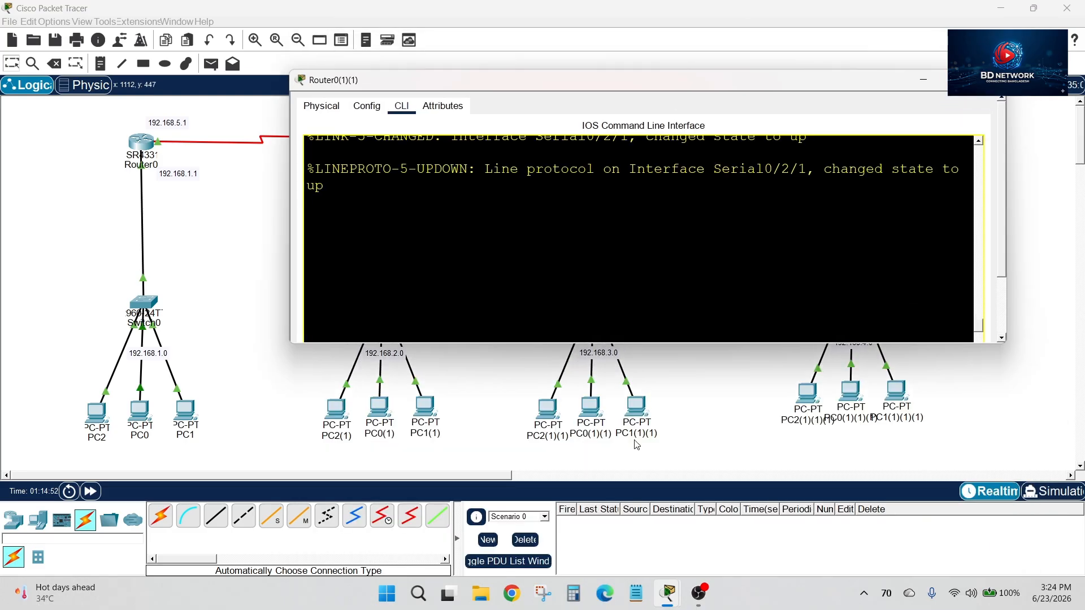
left_click_drag(635, 338, 627, 457)
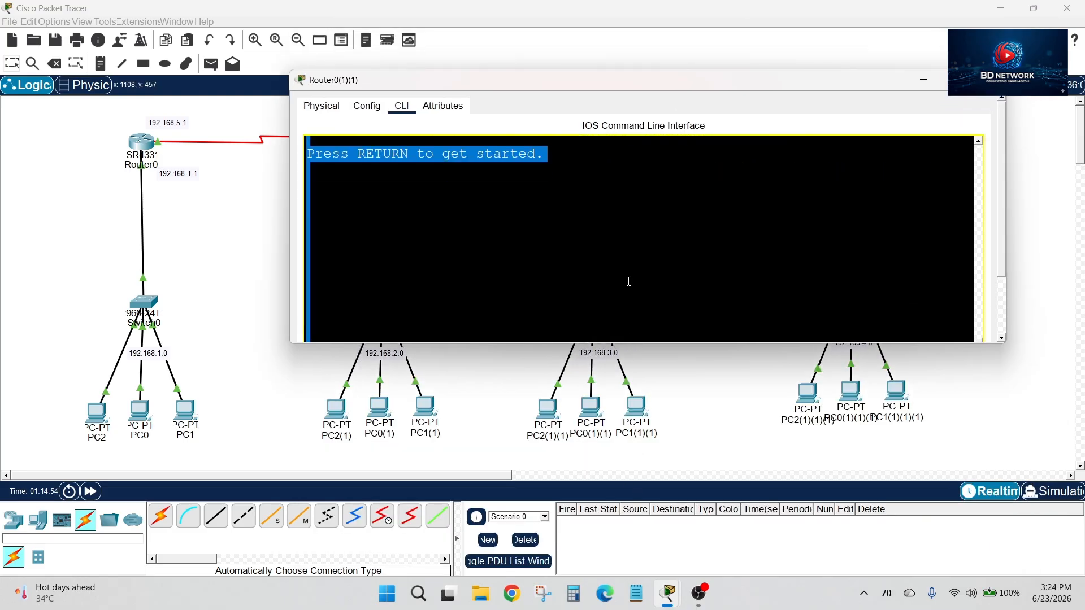
scroll(630, 195, "up", 5)
left_click(651, 313)
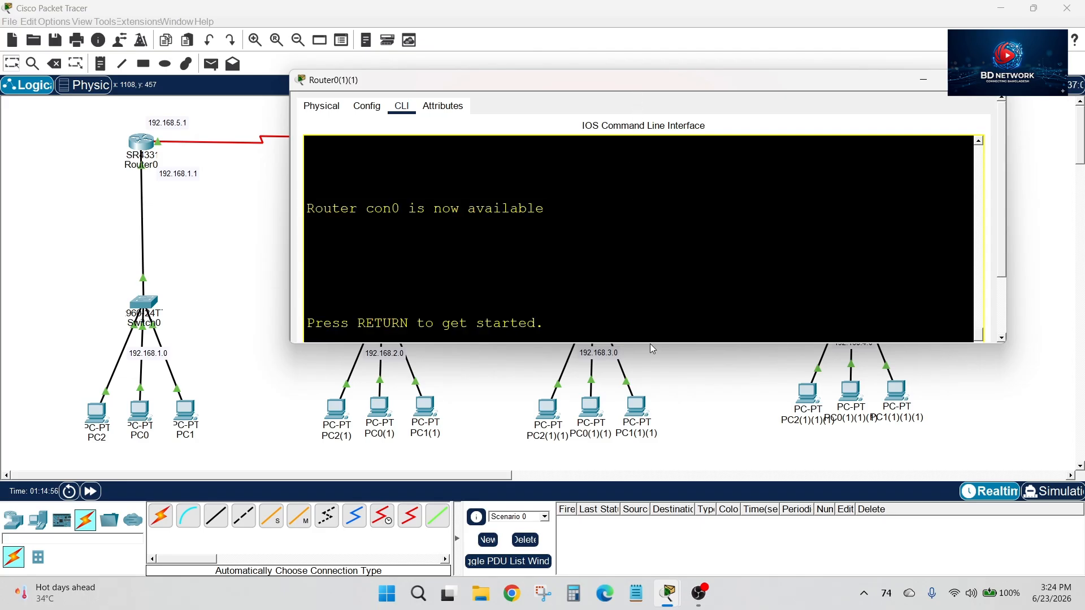
left_click(223, 264)
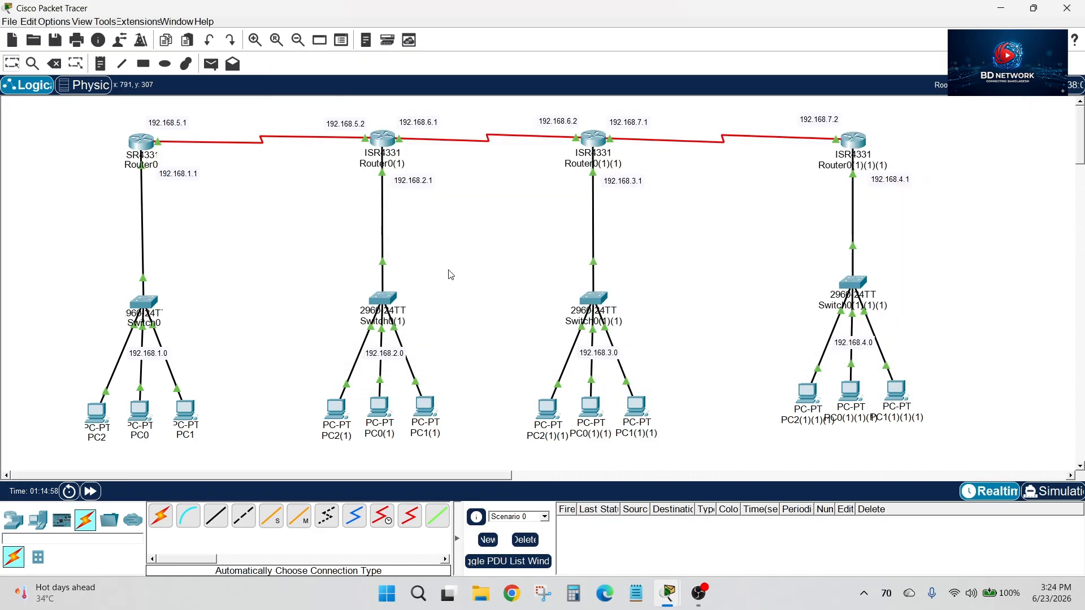
left_click(598, 139)
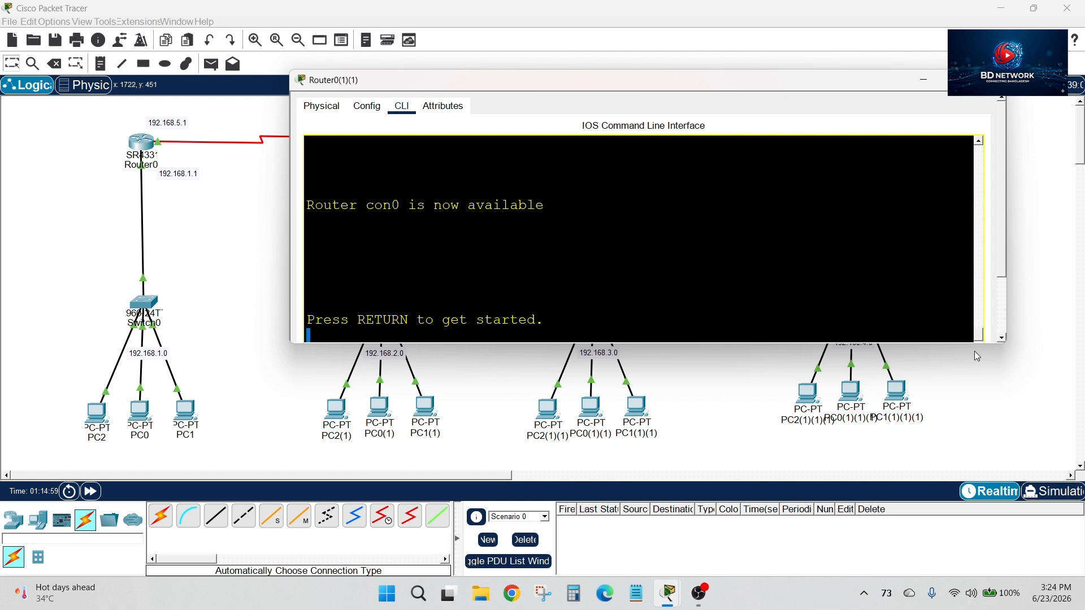
left_click_drag(1004, 343, 1003, 535)
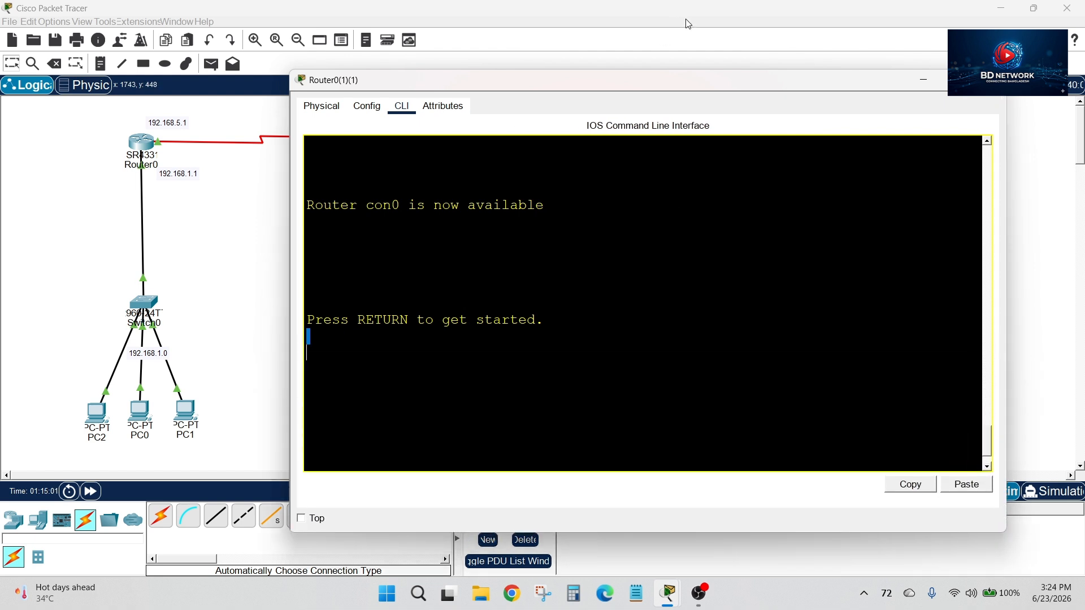
left_click_drag(697, 85, 604, 103)
Start the console session on Router0(1)(1) and enter global configuration mode
key("Return")
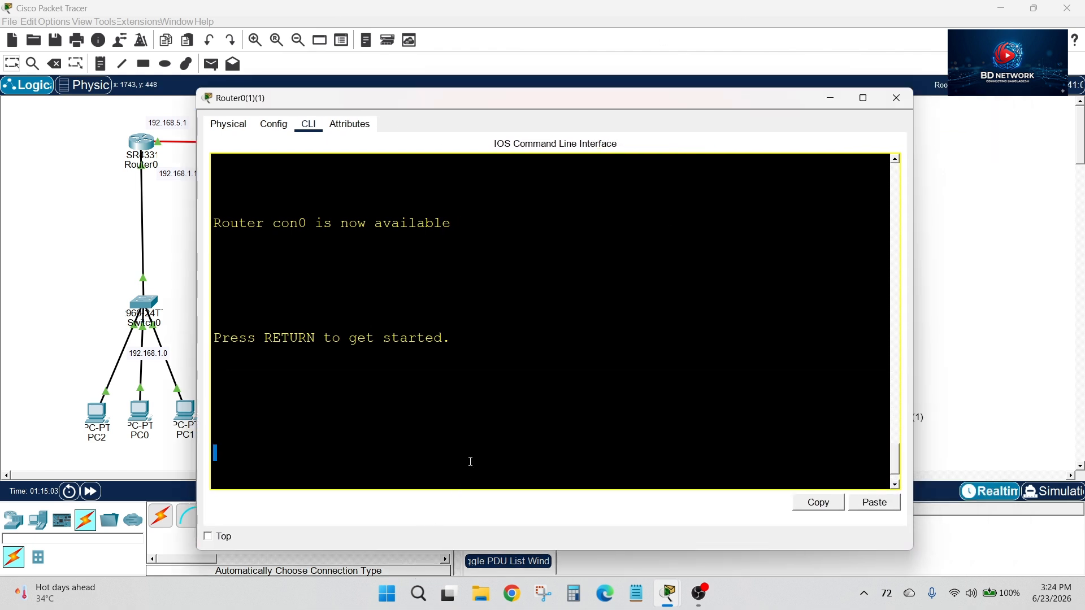
key("Return")
key("Return")
type("en")
key("Return")
type("conf")
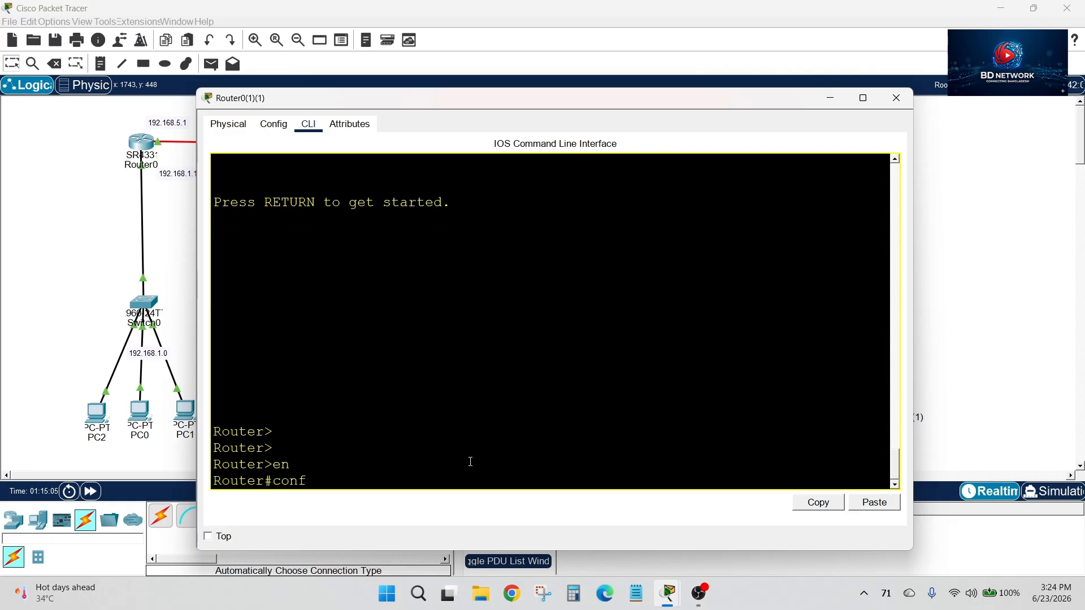
type(" t")
key("Return")
Add a static route on Router0(1)(1) to 192.168.4.0 255.255.255.0 via 192.168.7.2, checking the link addresses in the topology
type("ip")
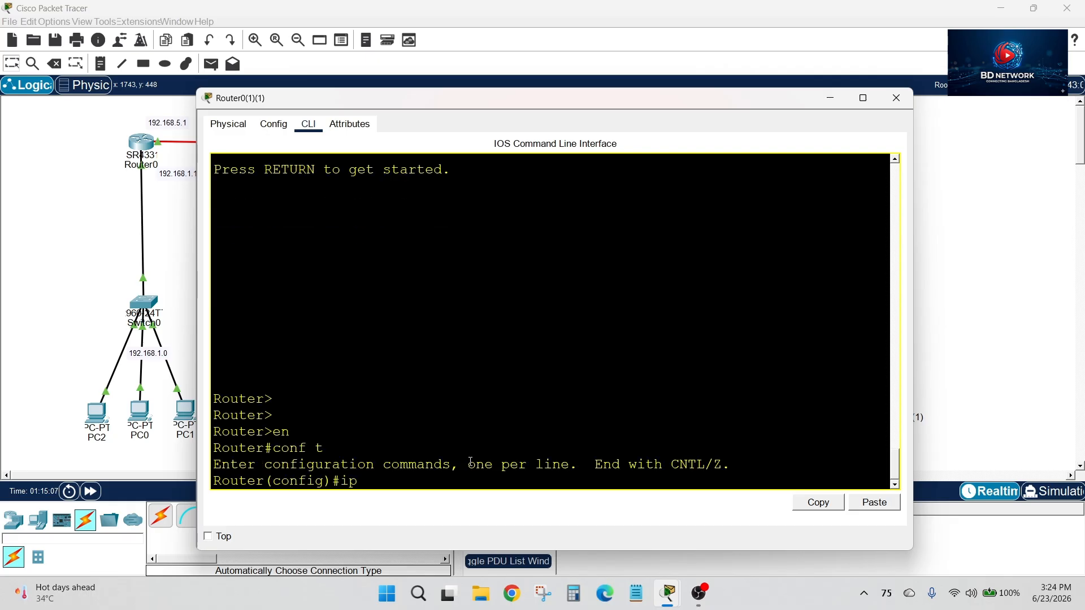
type(" ro")
key("Tab")
type("u")
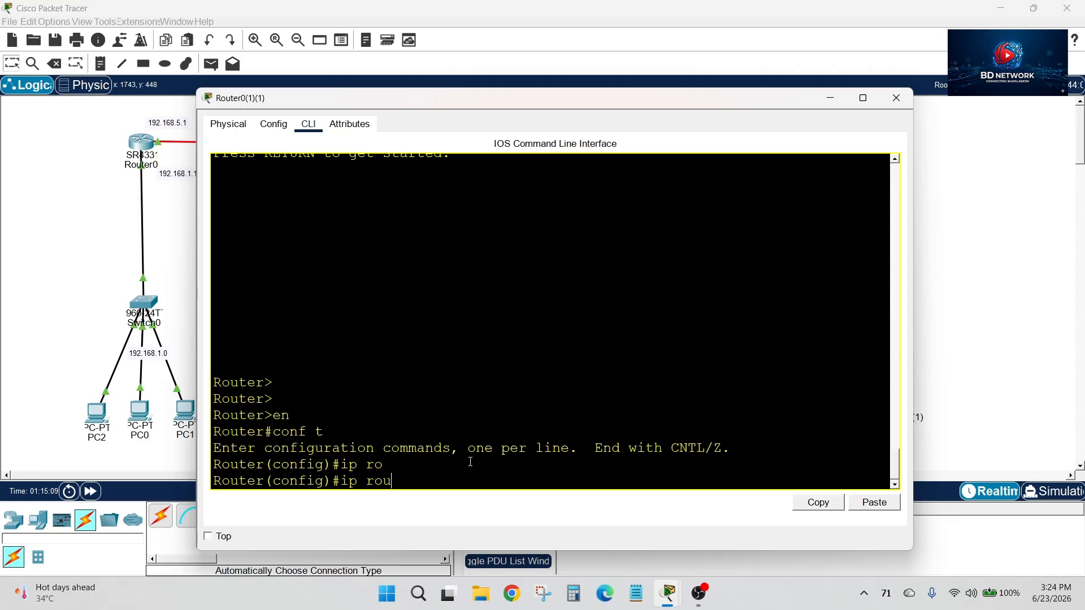
left_click_drag(541, 104, 528, 285)
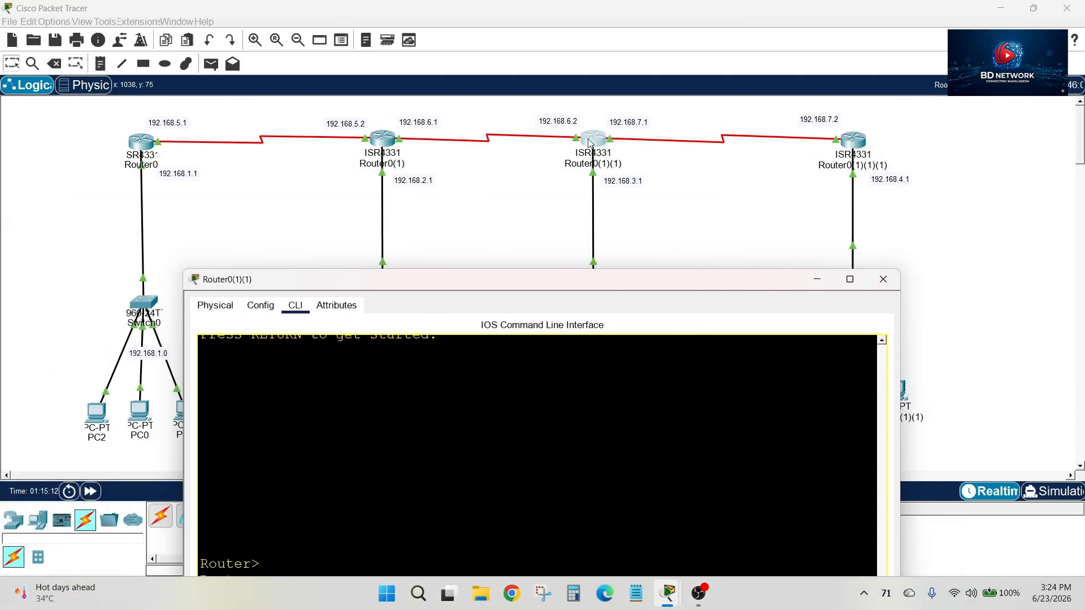
left_click_drag(740, 285, 688, 90)
type("2.")
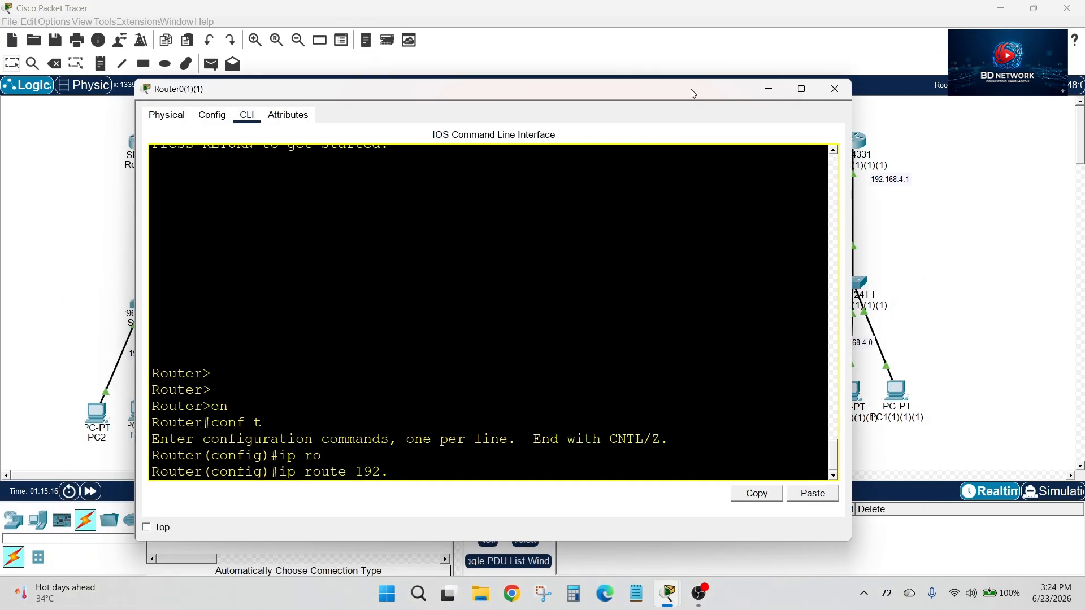
type("168.4.0 255.255.255.0")
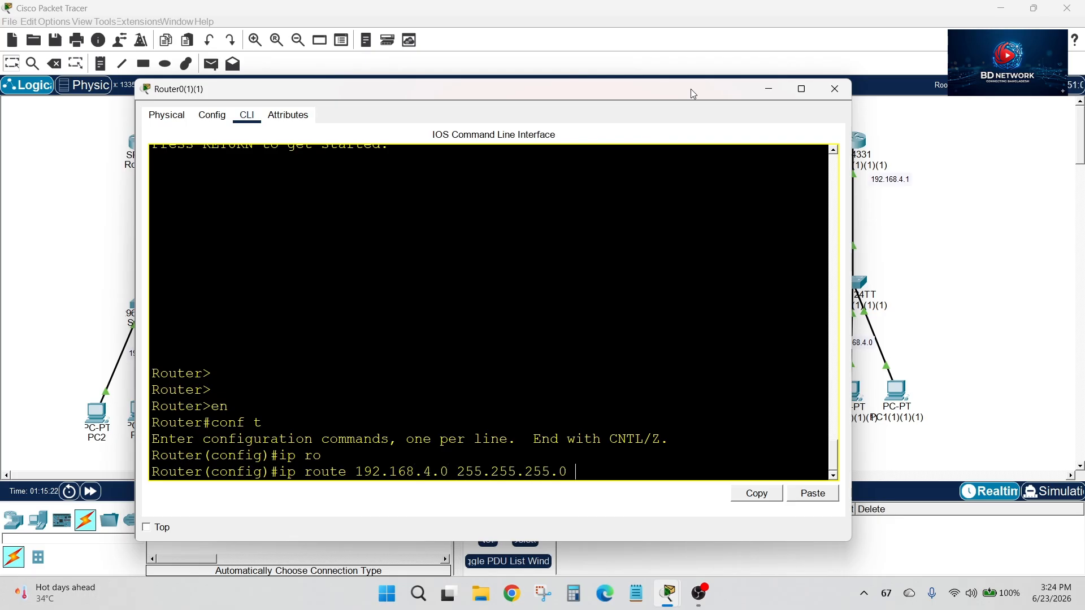
left_click_drag(642, 89, 554, 249)
left_click_drag(639, 263, 803, 108)
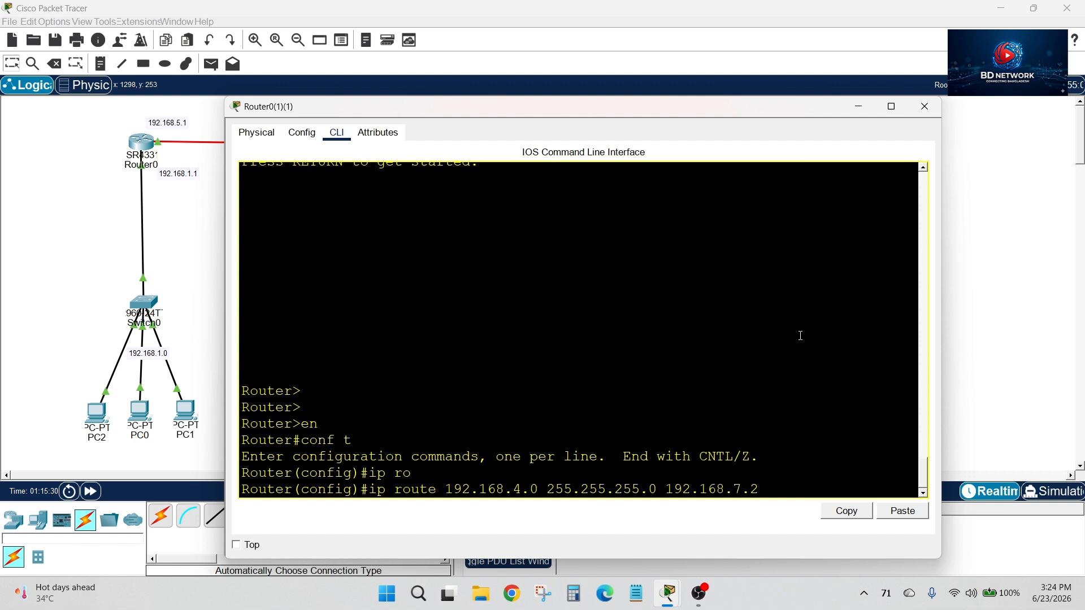
key("Return")
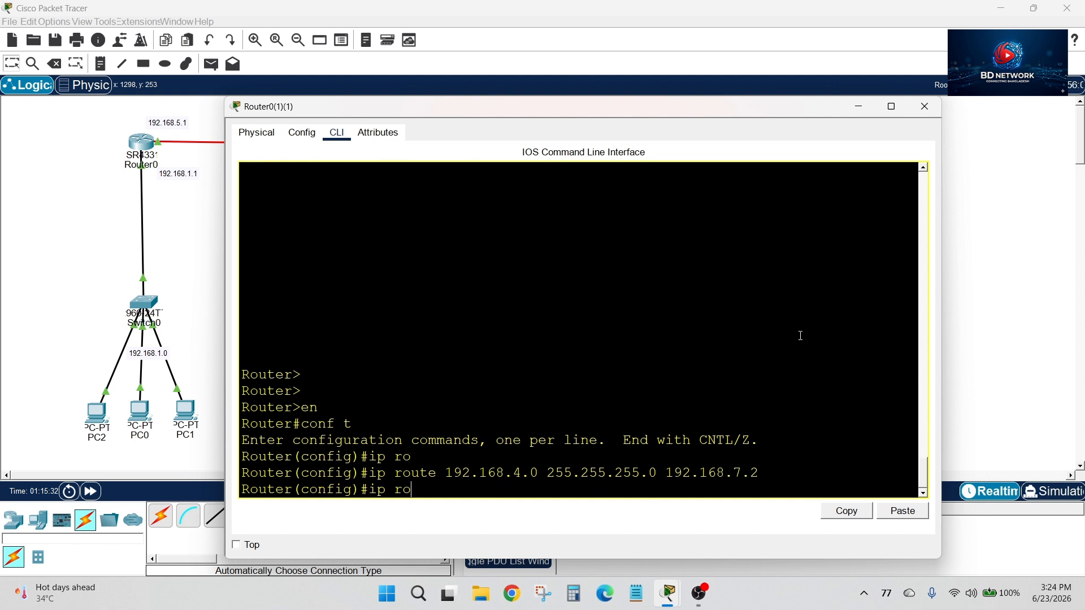
Add a static route on Router0(1)(1) to 192.168.2.0 255.255.255.0 via 192.168.6.1, checking the next-hop address in the topology
type("ip route")
left_click_drag(686, 114, 620, 322)
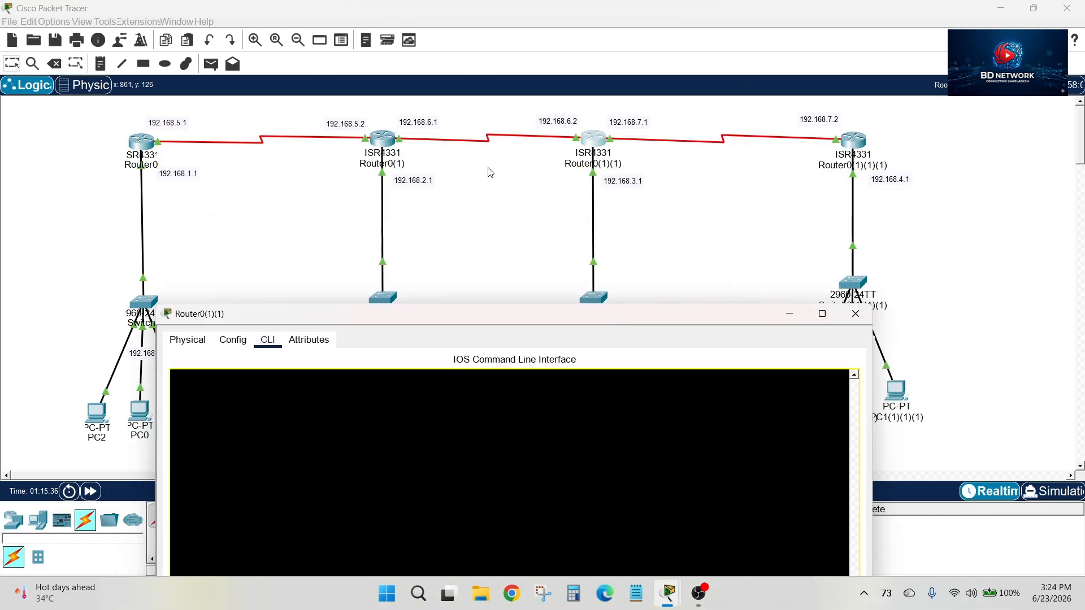
left_click_drag(428, 315, 539, 91)
type("92.")
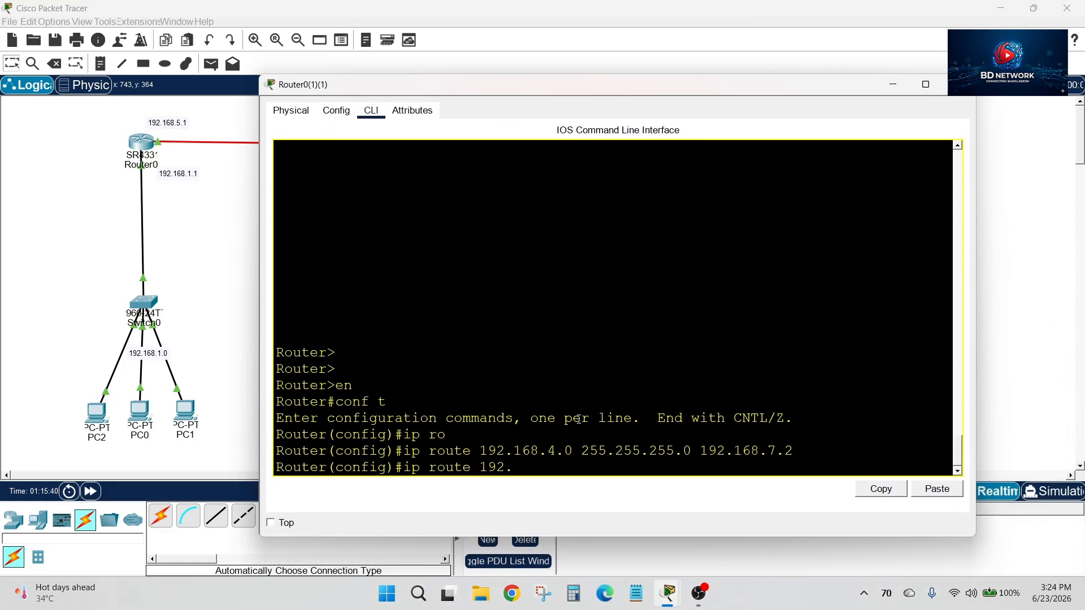
type("168.2.0 255.255.255.0 19")
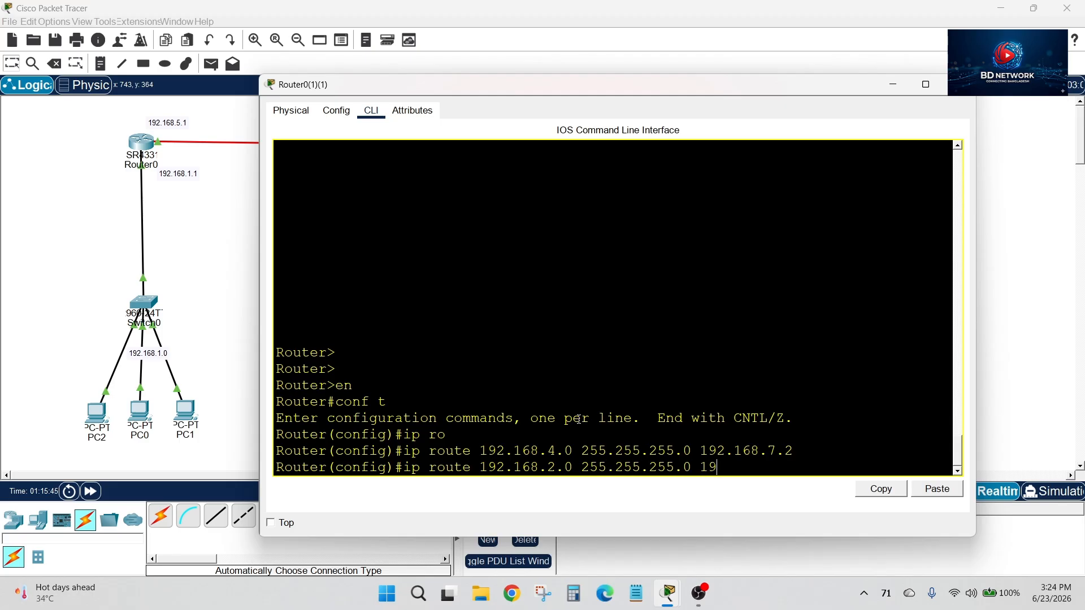
type("2.168.")
left_click_drag(628, 88, 619, 282)
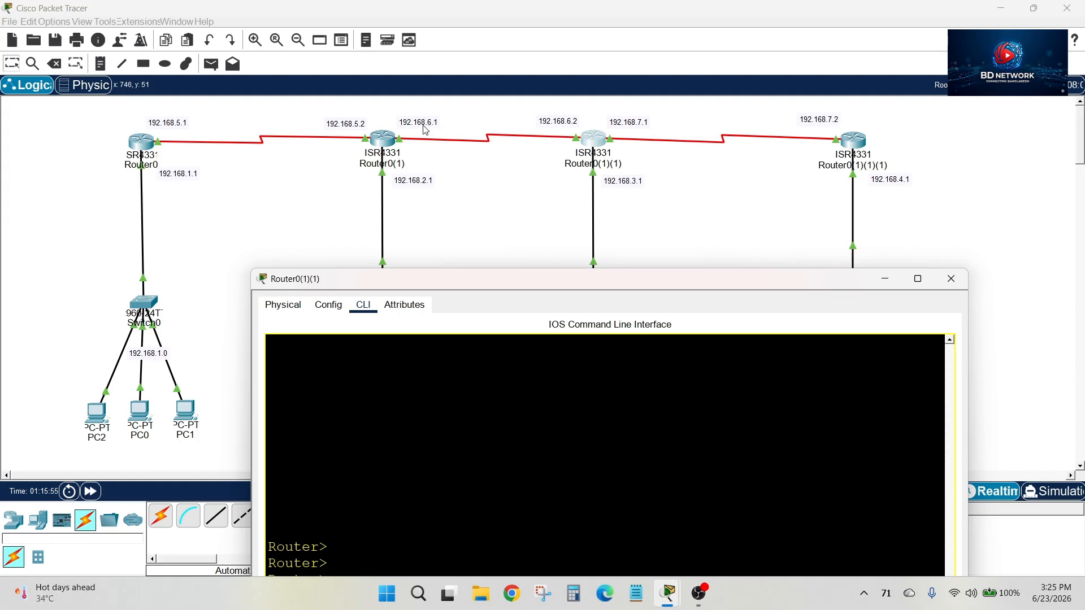
left_click_drag(576, 276, 511, 89)
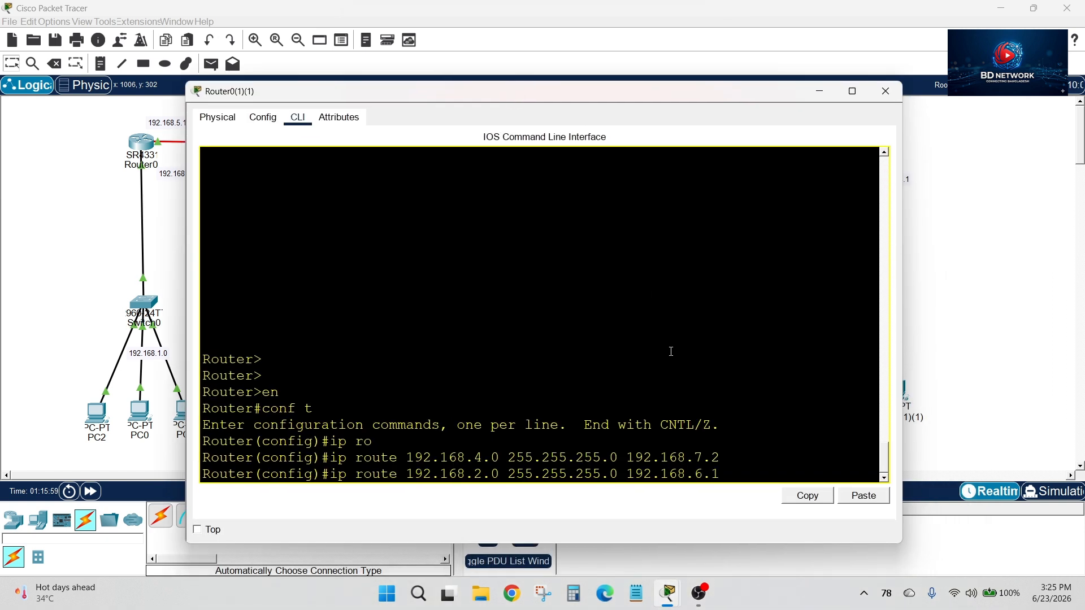
key("Return")
Add a static route on Router0(1)(1) to 192.168.1.0 255.255.255.0 via 192.168.6.1, checking the topology's network addresses
type("ip ")
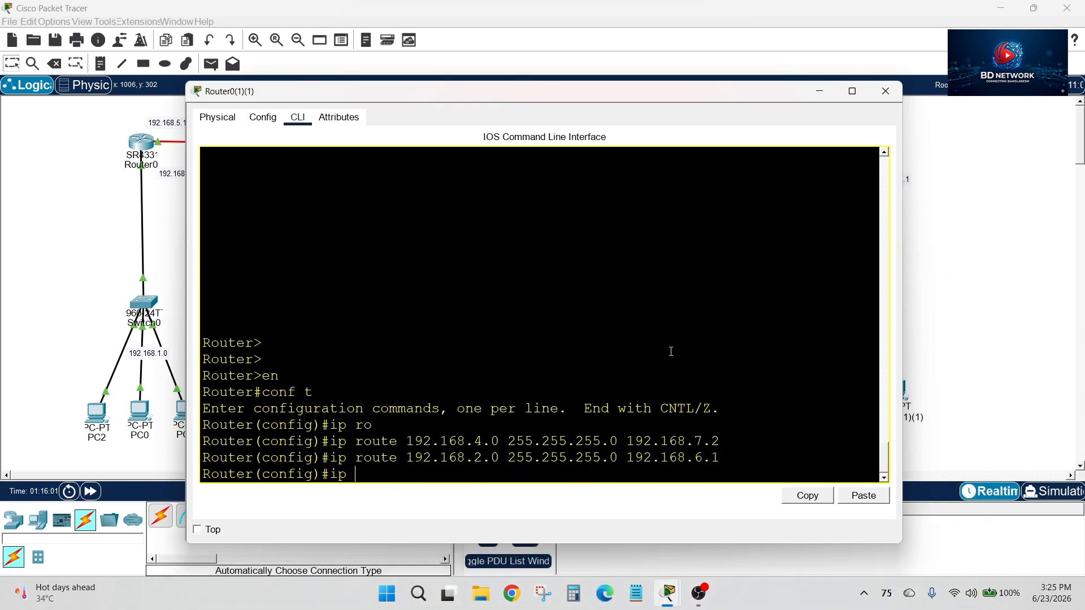
type("route")
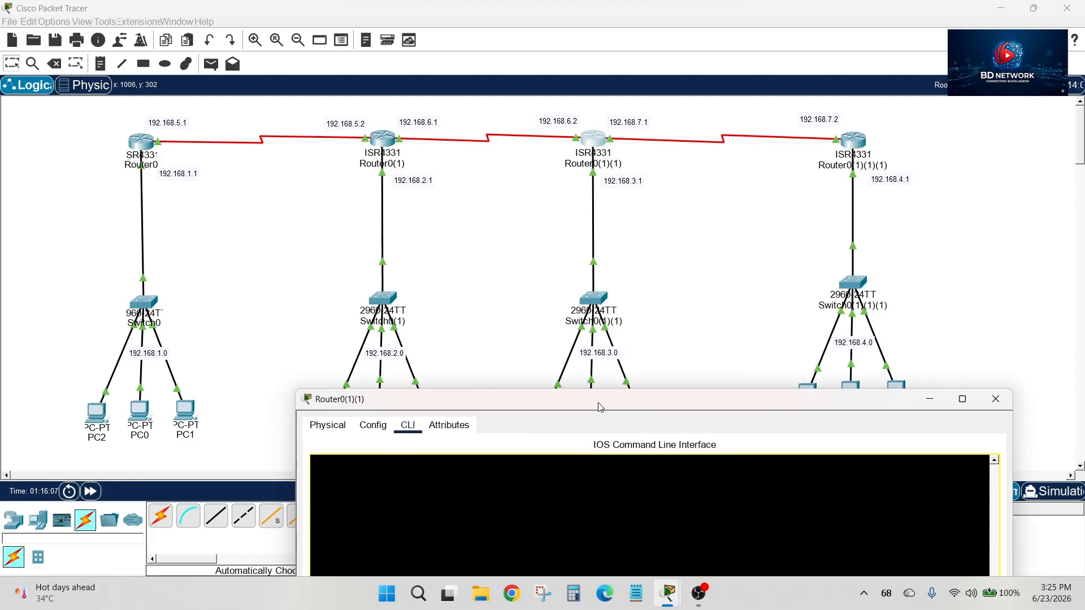
left_click_drag(597, 411, 468, 105)
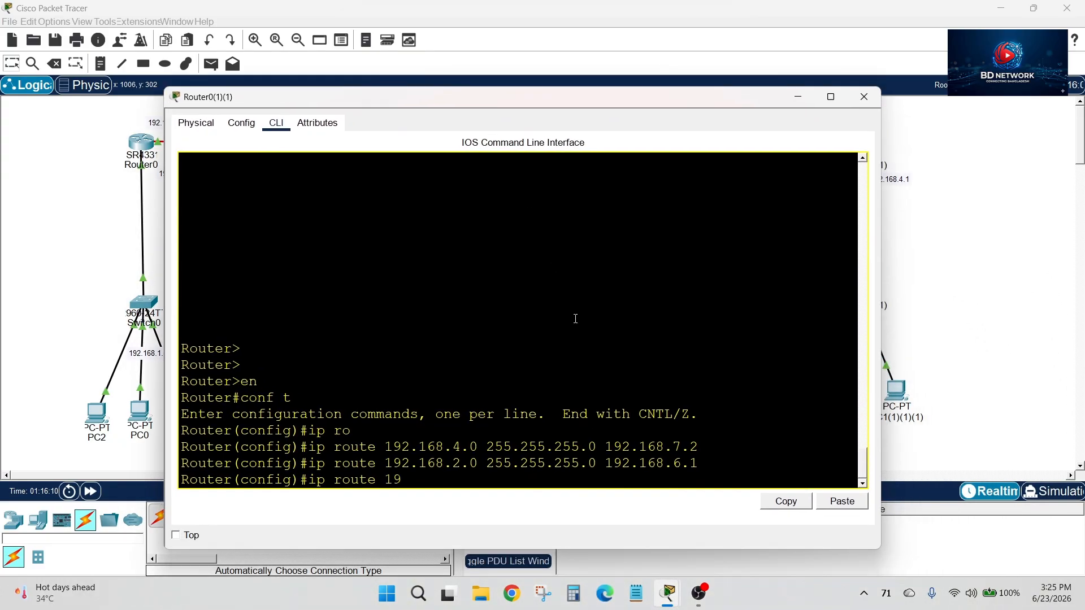
type("2.168.1.0 255.255.255.0 1")
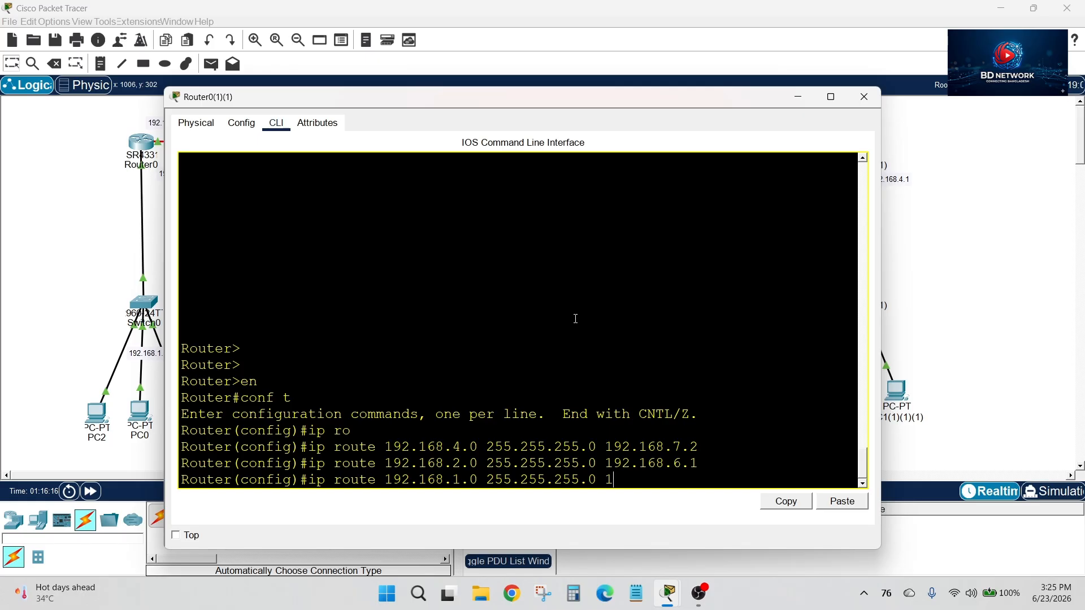
type("92.168.6.1")
key("Return")
Add a static route on Router0(1)(1) to the serial network 192.168.5.0 255.255.255.0 via 192.168.6.1
type(";ip")
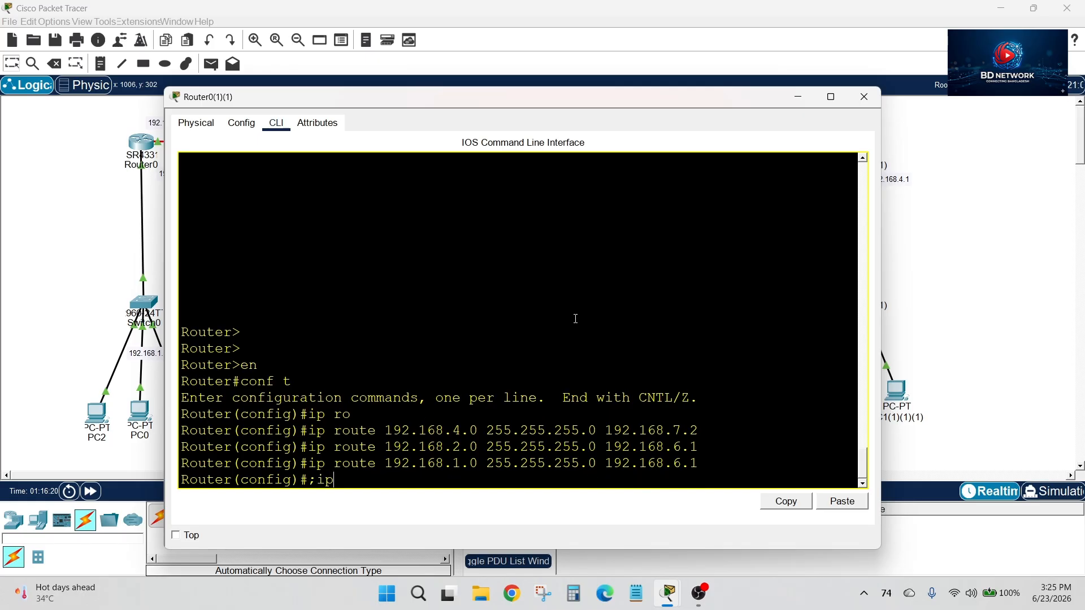
type(" route")
key("BackSpace")
key("BackSpace")
key("BackSpace")
key("BackSpace")
key("BackSpace")
key("BackSpace")
key("BackSpace")
key("BackSpace")
key("BackSpace")
type("ip route 192.168")
left_click_drag(498, 96, 546, 259)
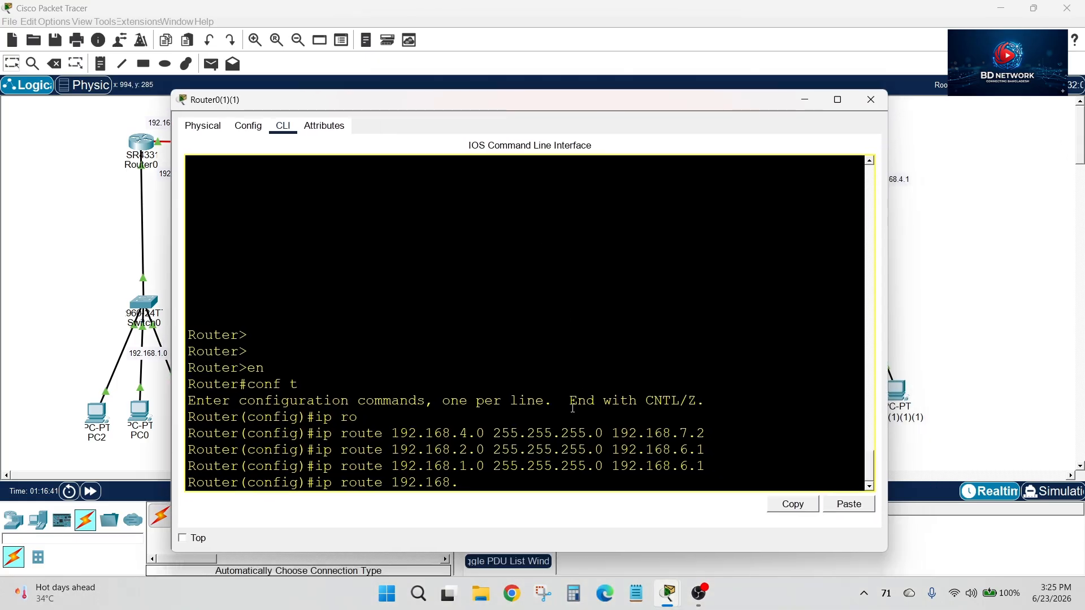
type(".")
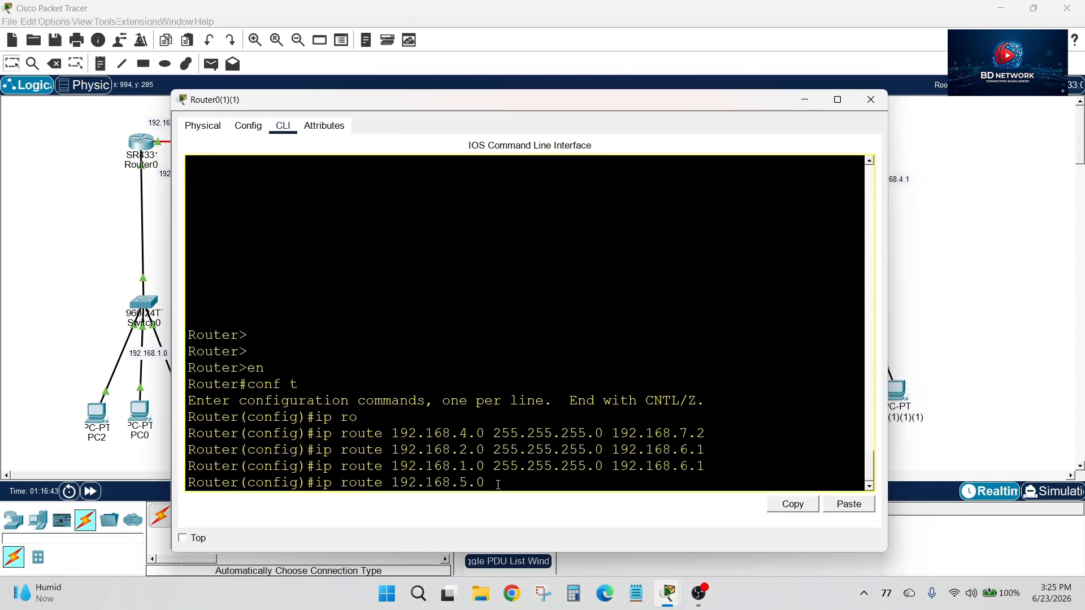
type("0 255.255.255.0 192.168.")
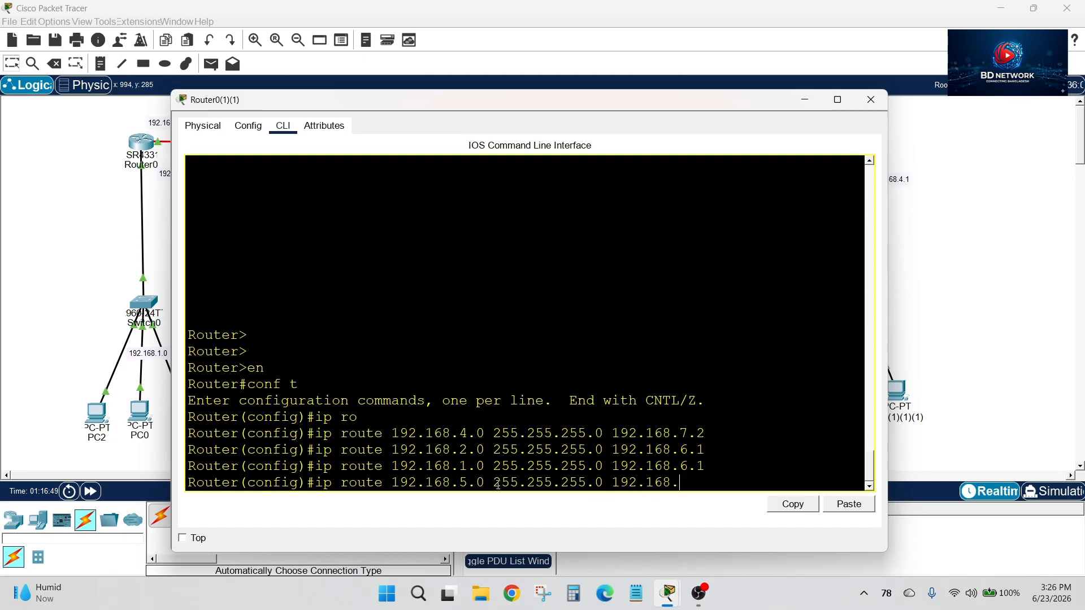
type("6.1")
key("Return")
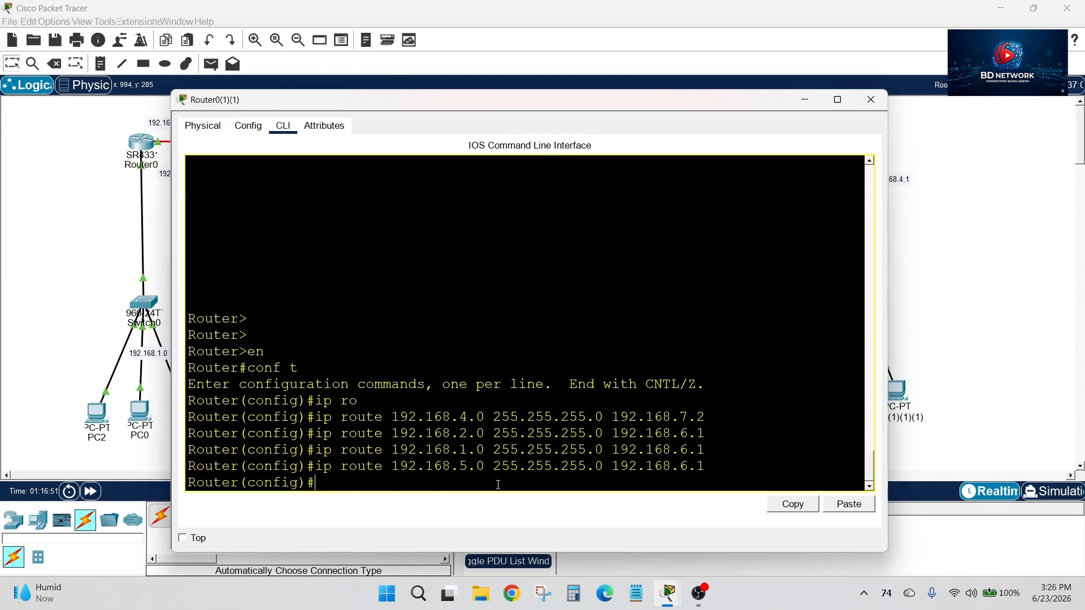
Exit configuration mode, end the console session on Router0(1)(1) and close its window
type("ex")
key("Return")
type("ex")
key("Return")
key("Return")
key("Return")
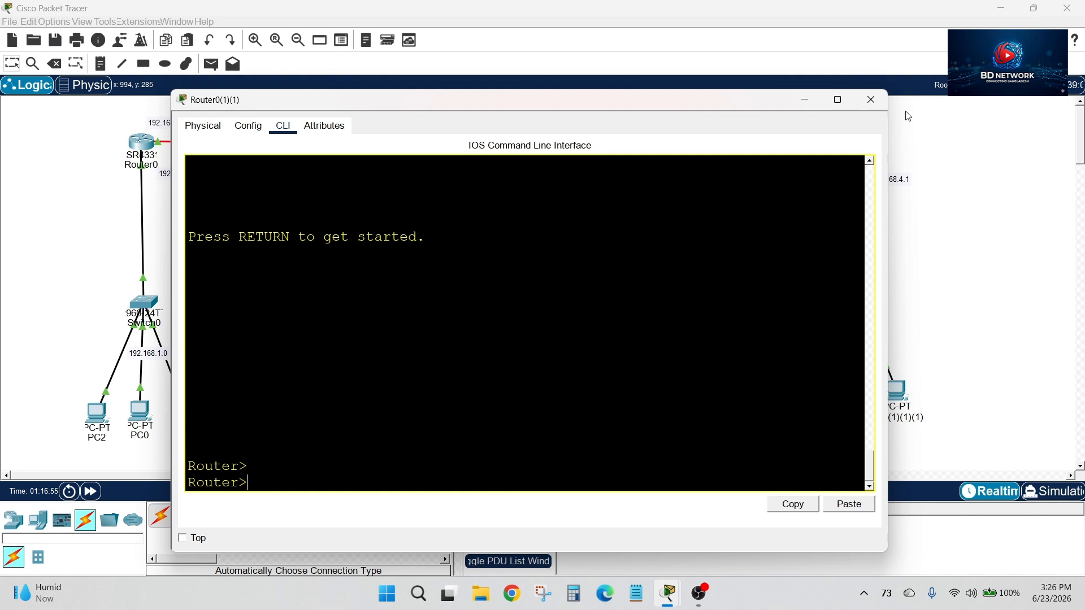
left_click(871, 99)
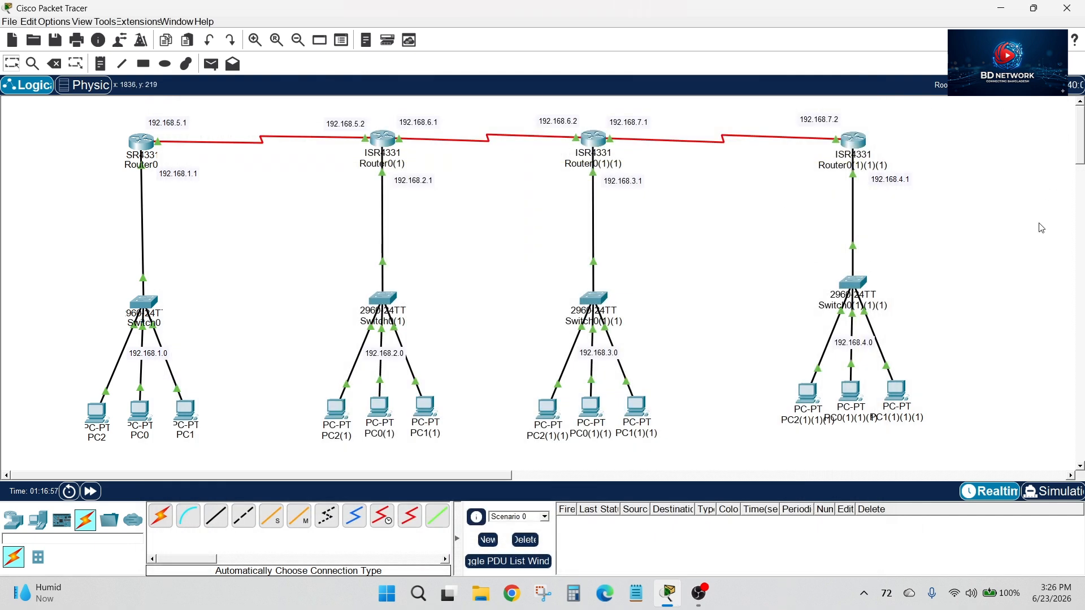
Review the static routes entered in Router0's command line against the networks in the topology
left_click_drag(93, 118, 955, 467)
left_click(150, 147)
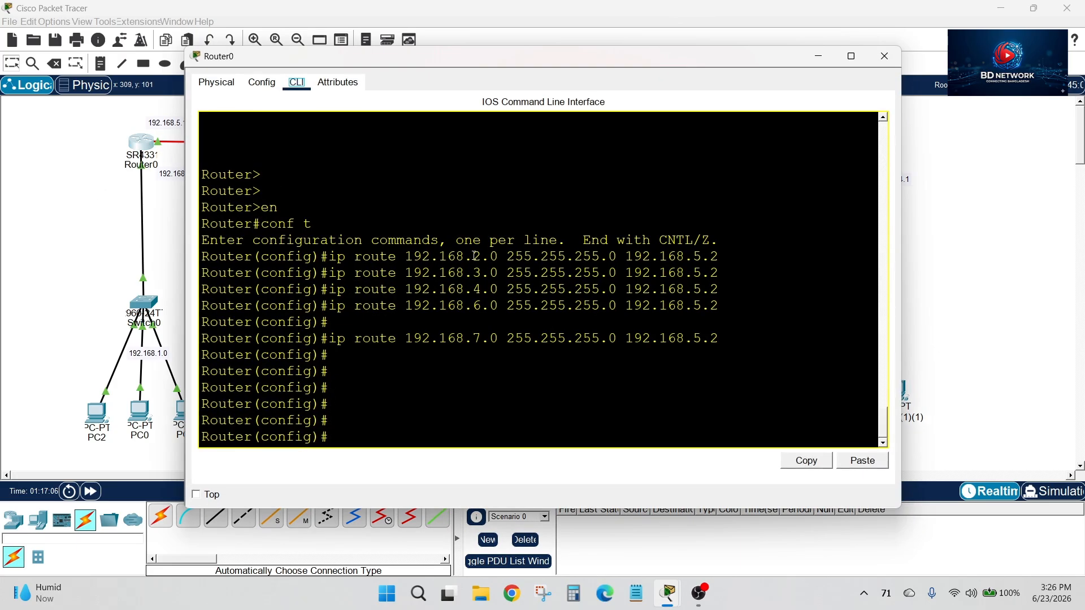
left_click_drag(501, 53, 517, 385)
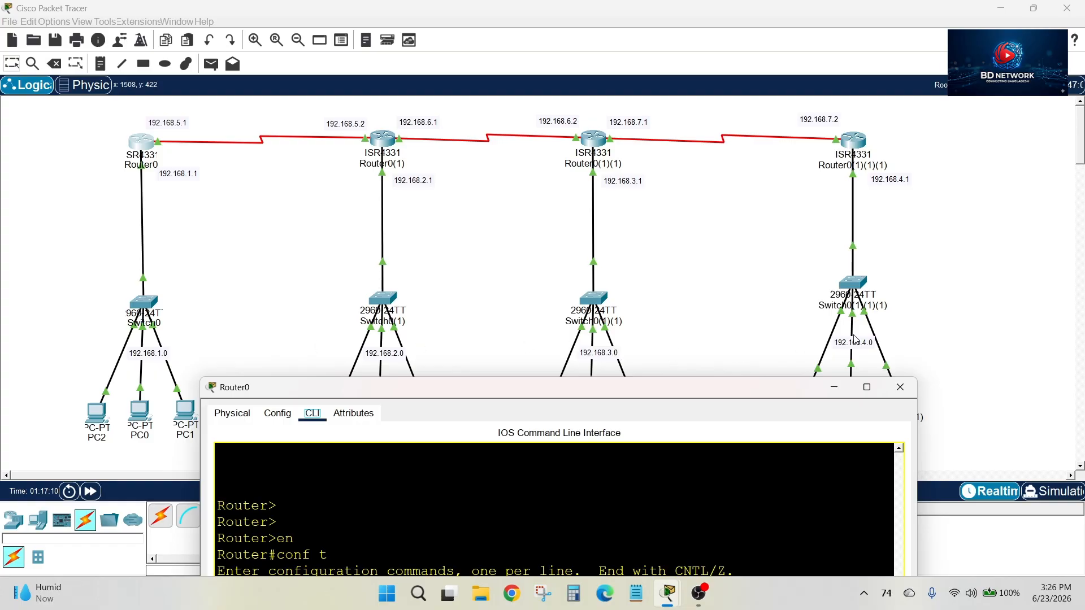
left_click_drag(608, 388, 595, 187)
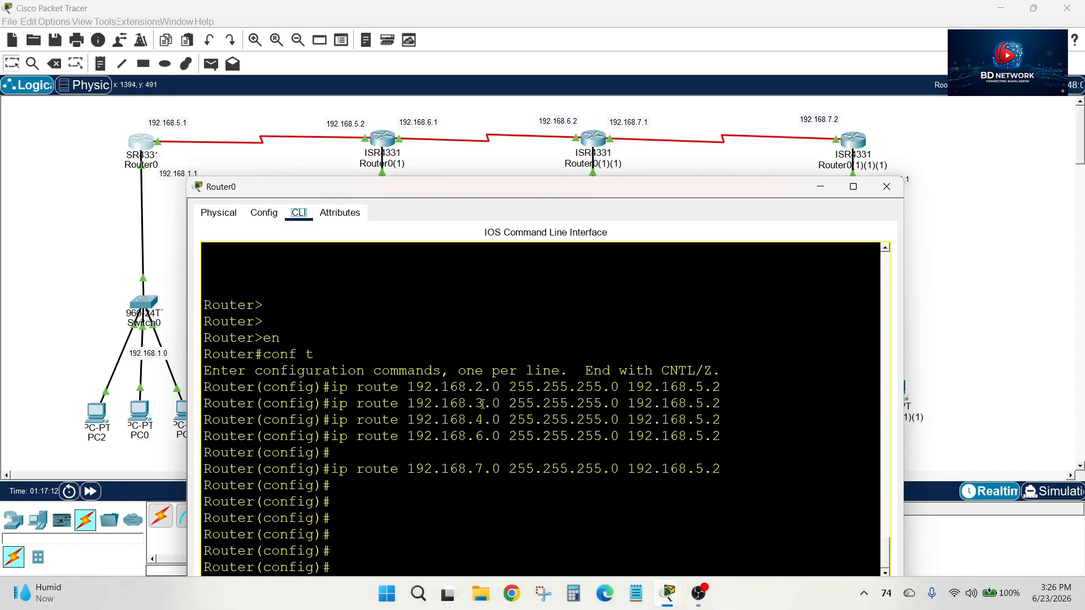
left_click_drag(519, 192, 524, 326)
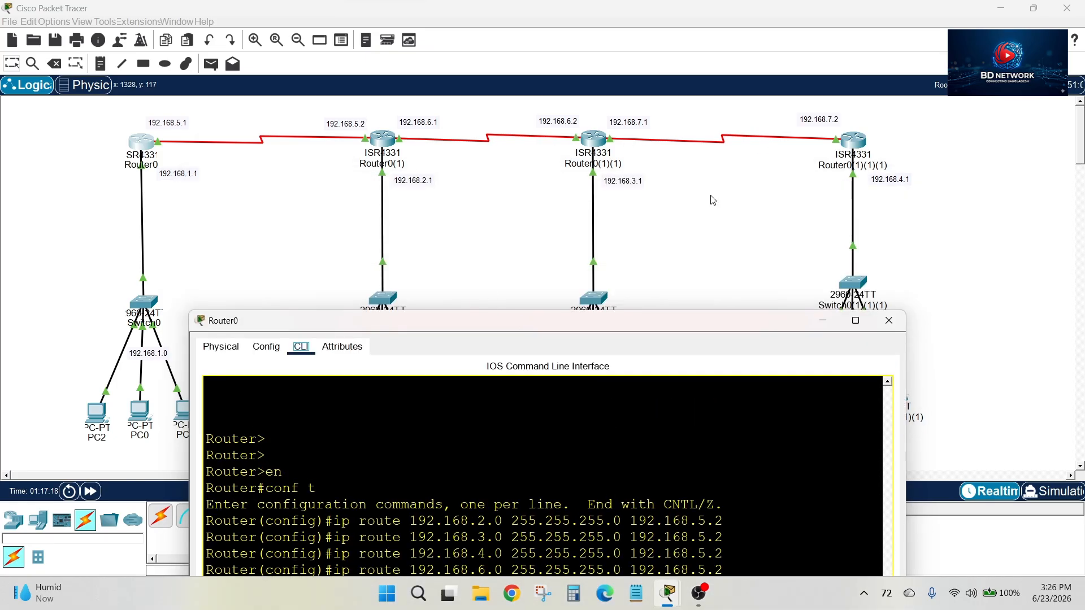
left_click_drag(528, 333, 546, 176)
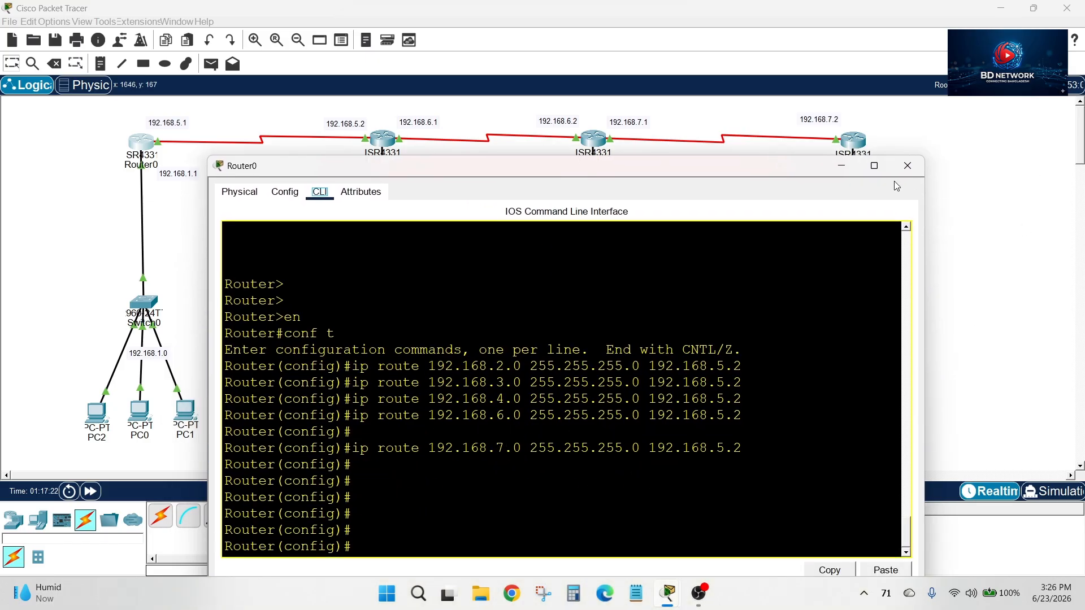
left_click(908, 166)
Review the static routes entered in Router0(1)'s command line against the topology
left_click(373, 140)
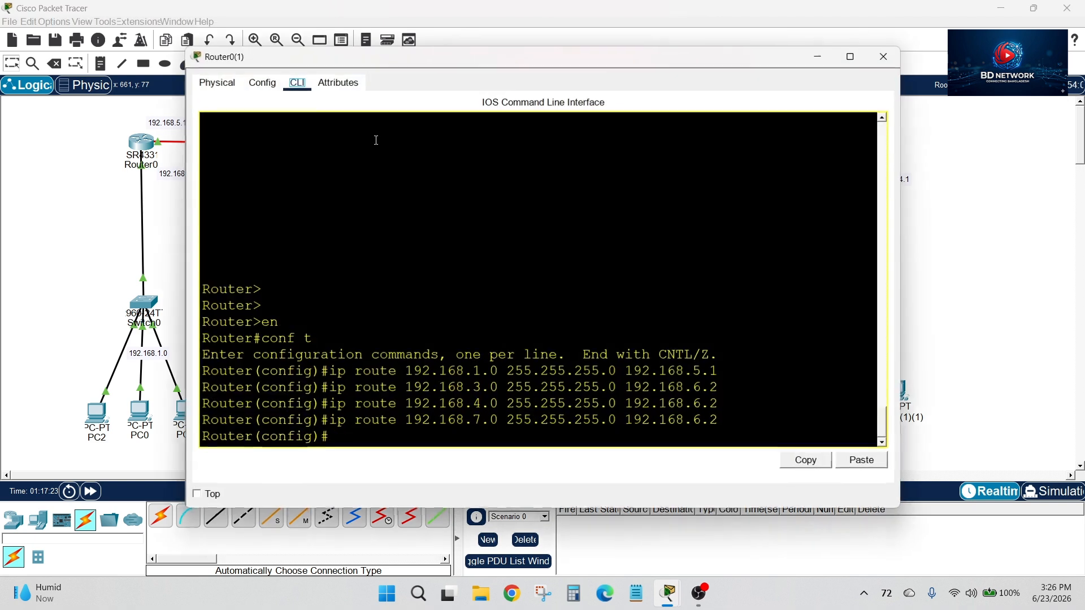
left_click_drag(412, 51, 557, 110)
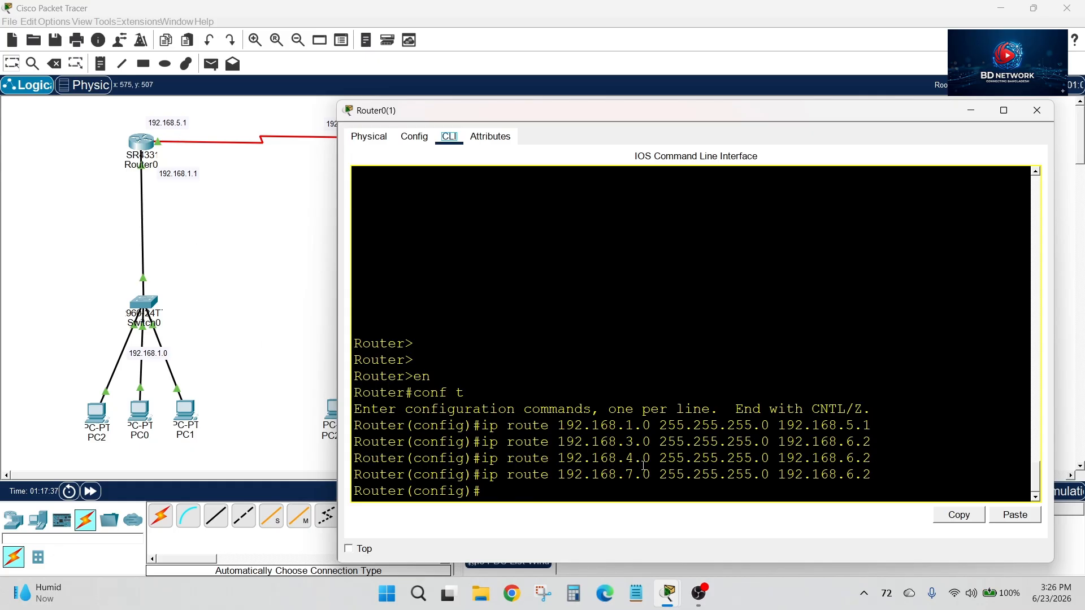
left_click_drag(740, 117, 630, 151)
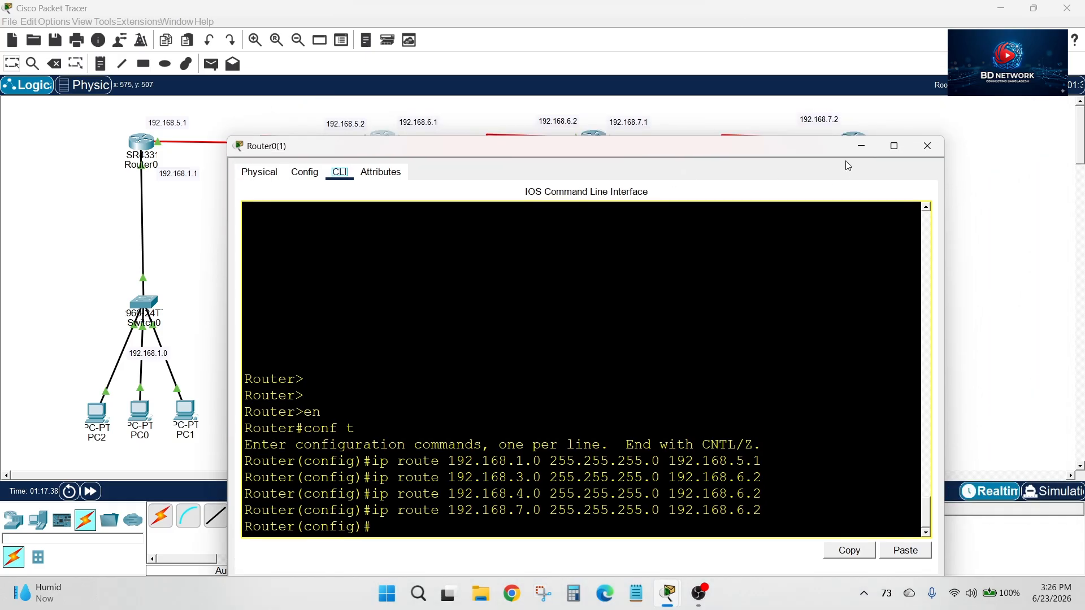
left_click(930, 146)
Review the static route commands in Router0(1)(1)'s console history against the networks in the topology
left_click(603, 146)
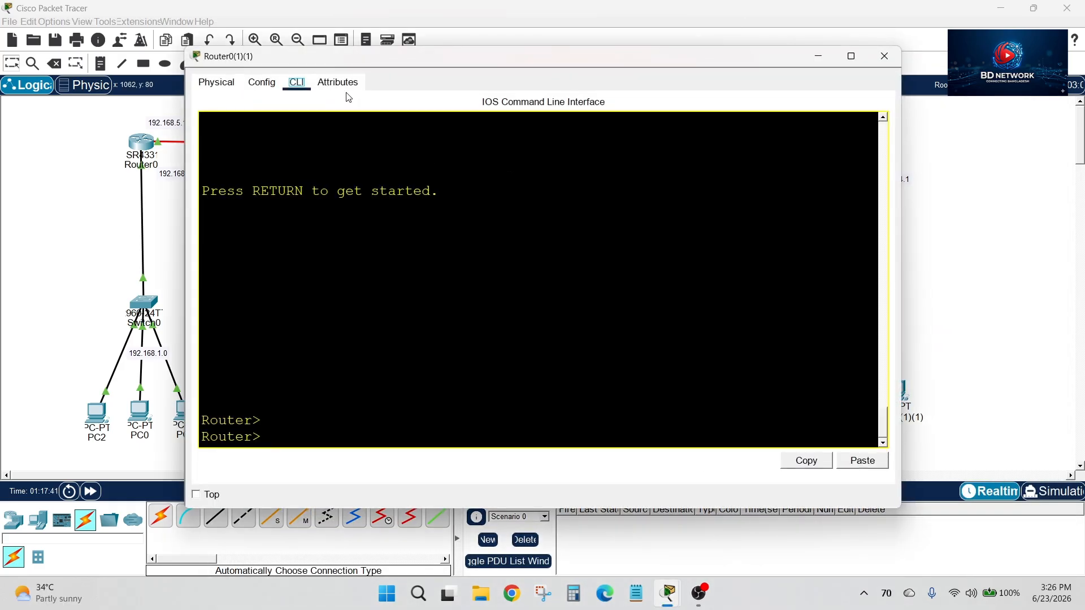
scroll(486, 270, "up", 16)
scroll(517, 273, "down", 2)
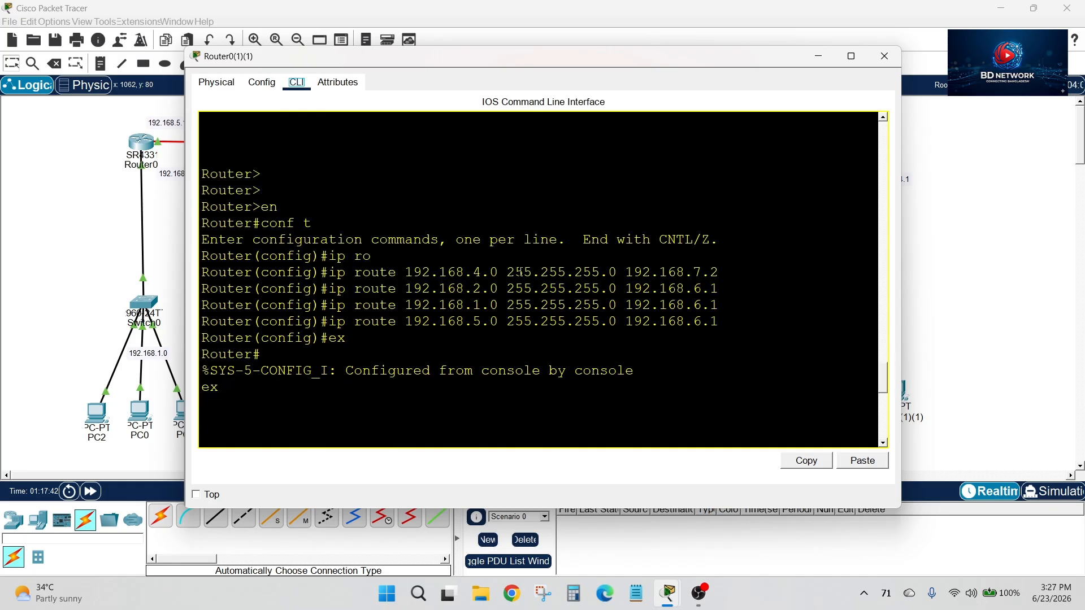
left_click_drag(587, 56, 603, 219)
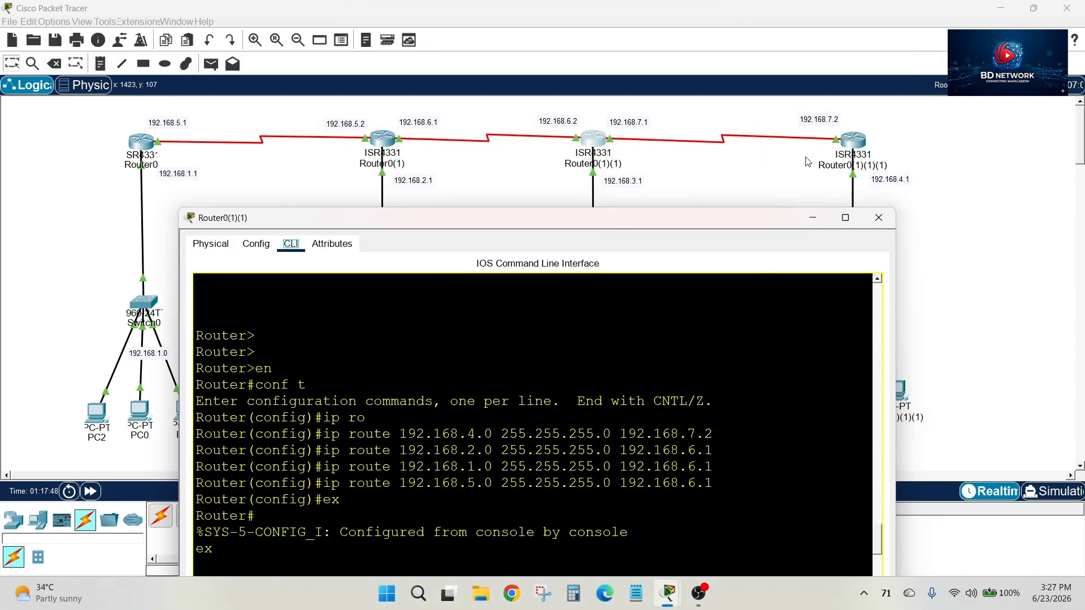
left_click_drag(693, 223, 685, 98)
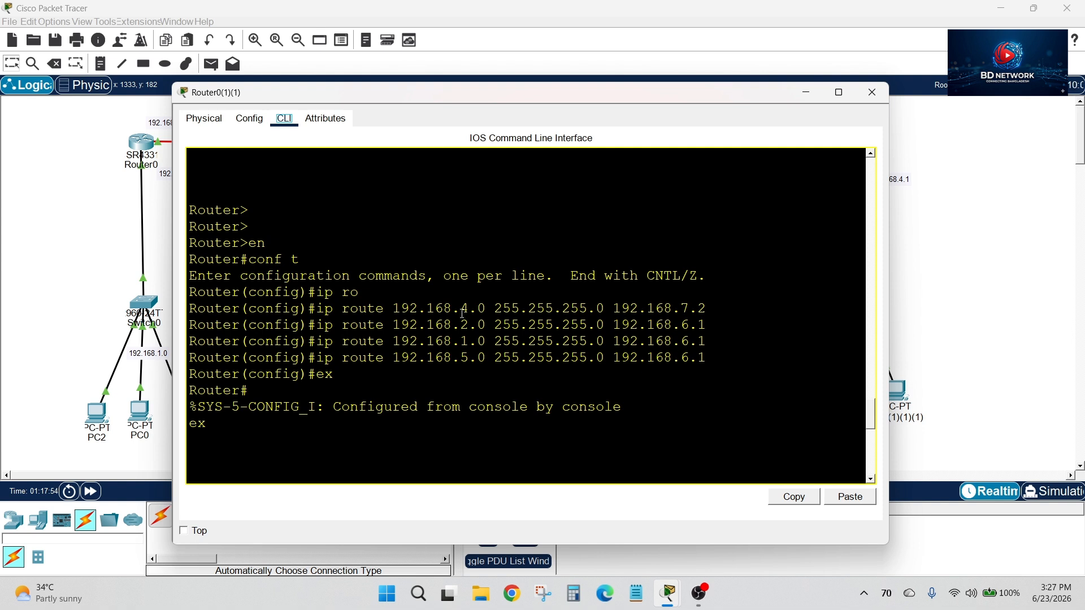
left_click_drag(461, 325, 501, 358)
left_click_drag(480, 98, 483, 116)
left_click(873, 111)
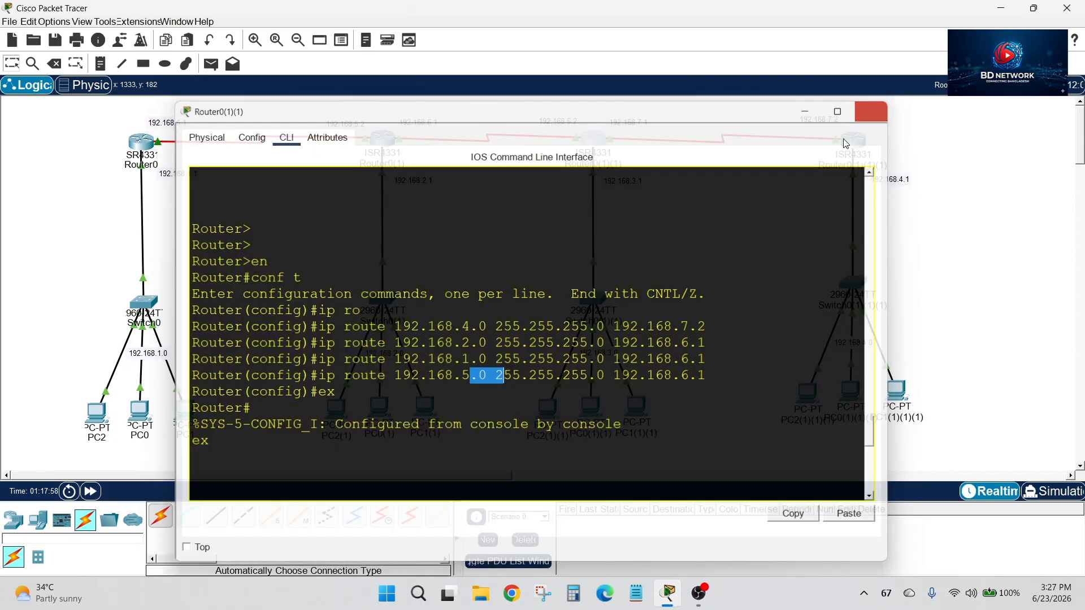
Review the static routes entered in Router0(1)(1)(1)'s command line and close its window
left_click(858, 142)
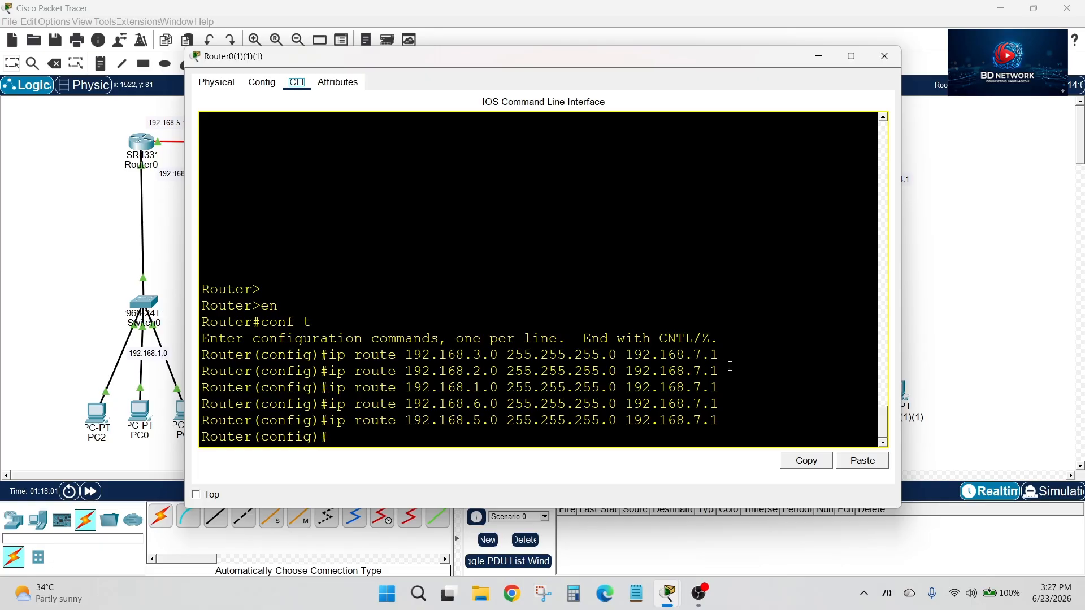
left_click_drag(746, 56, 670, 108)
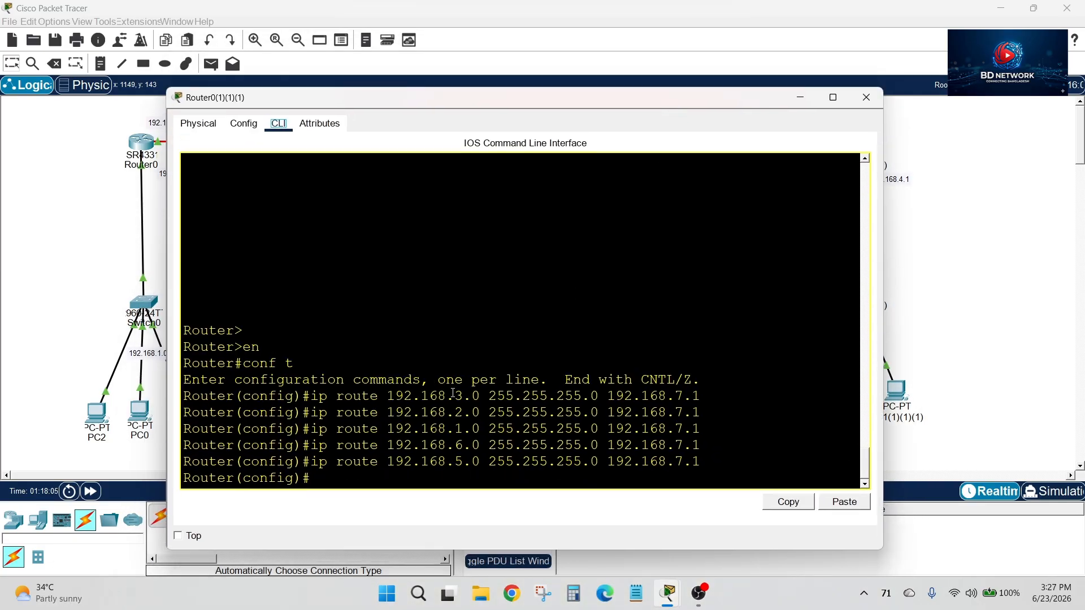
left_click_drag(468, 397, 480, 406)
left_click(477, 418)
left_click(866, 97)
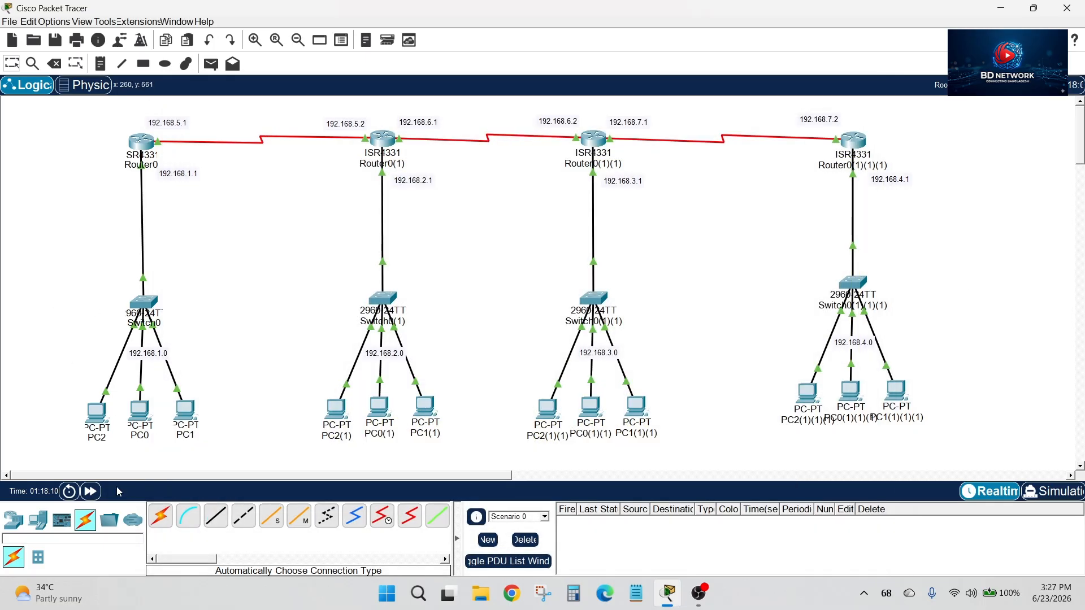
Fast-forward the network time several times and send a simple PDU from PC2 to PC2(1)
left_click(92, 493)
left_click(92, 494)
left_click(93, 493)
left_click(93, 494)
left_click(93, 493)
left_click(211, 64)
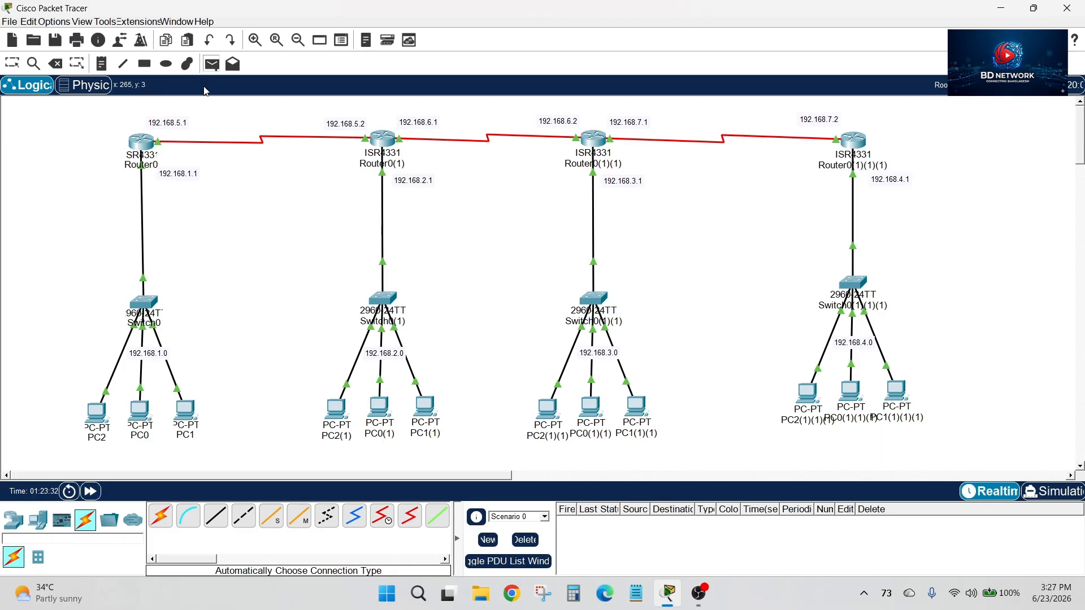
left_click(97, 416)
left_click(344, 410)
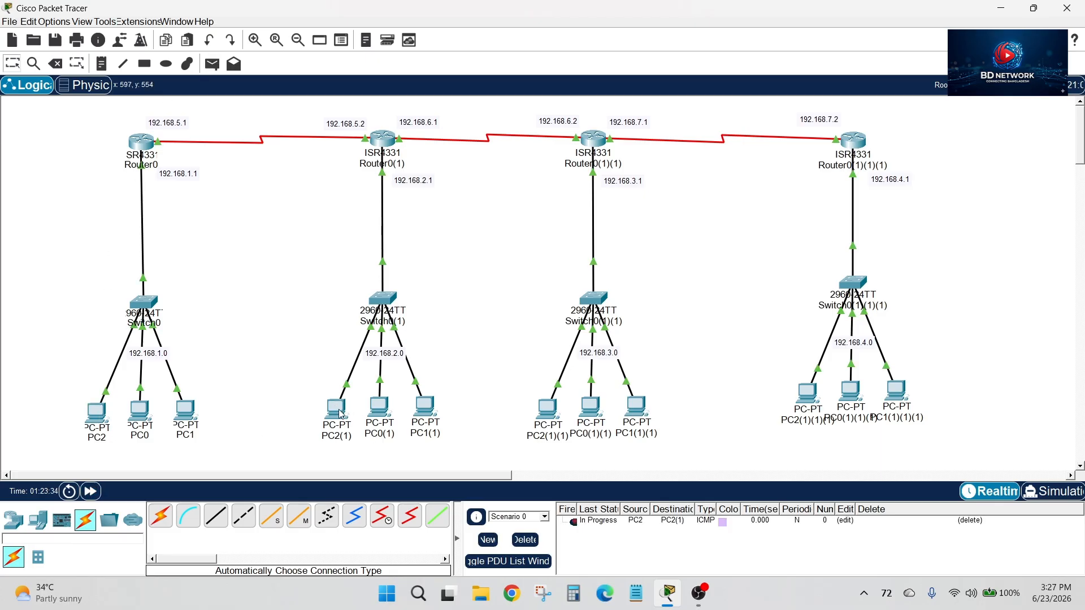
Send a second simple PDU from PC2 to PC2(1) to retest the connection
left_click(212, 64)
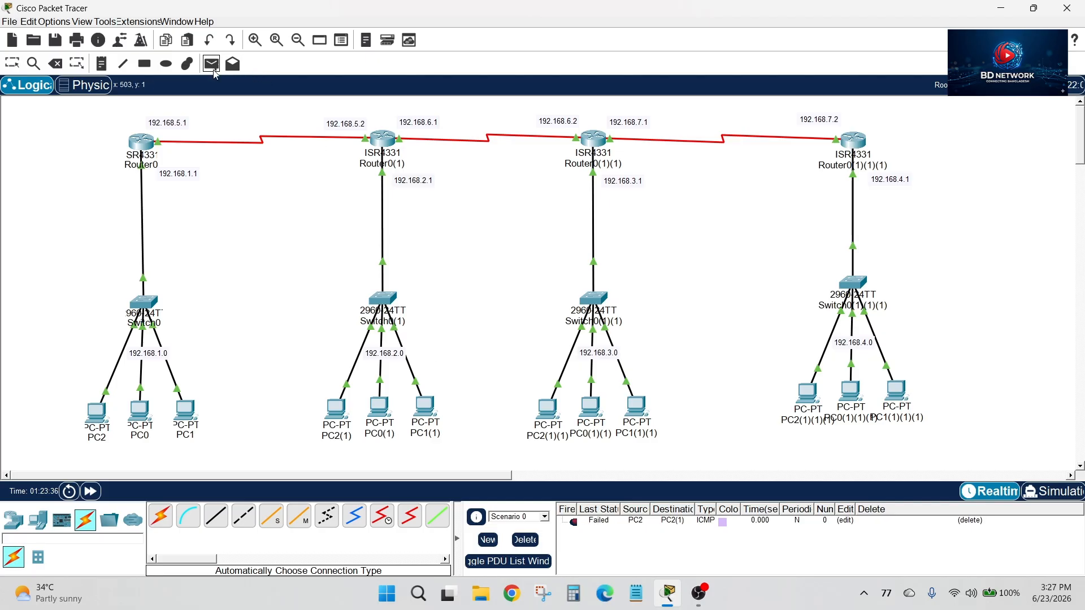
left_click(97, 414)
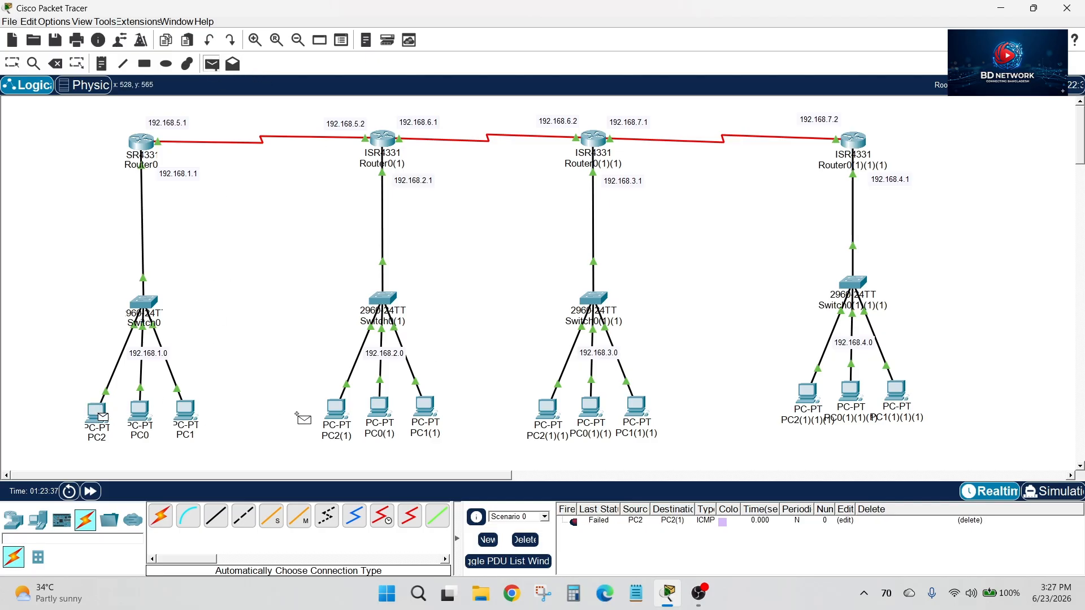
left_click(342, 412)
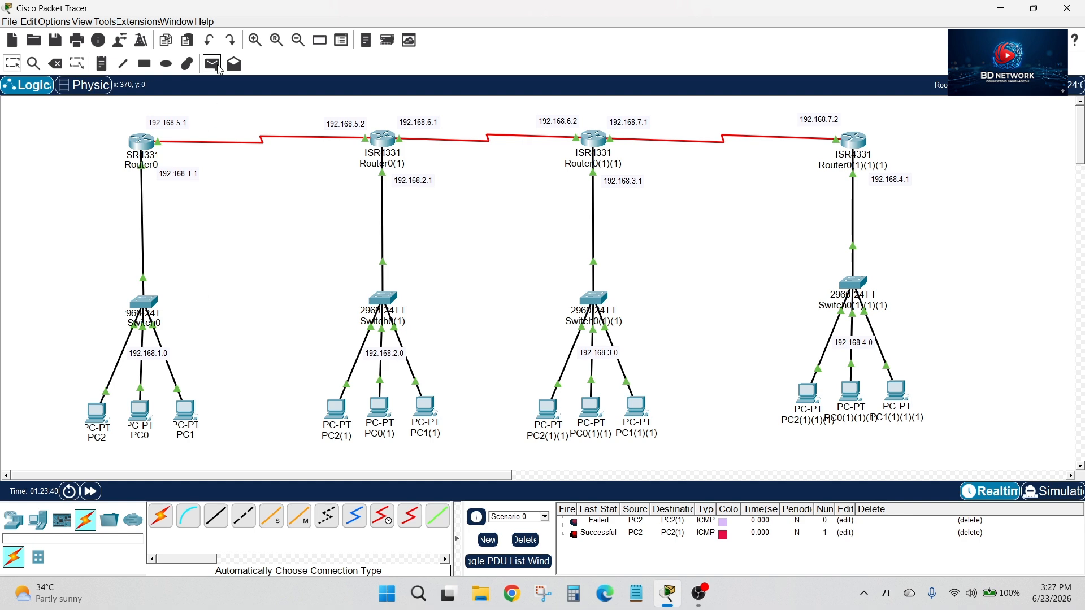
Send a simple PDU from PC2 to PC1(1) to test reaching another host on the 192.168.2.0 network
left_click(212, 64)
left_click(99, 412)
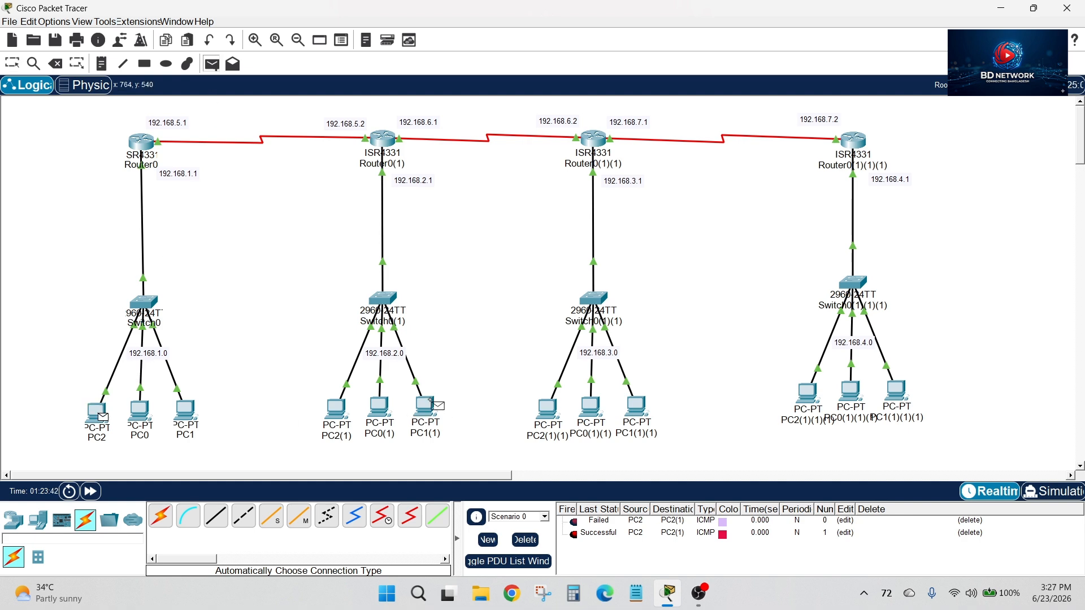
left_click(432, 404)
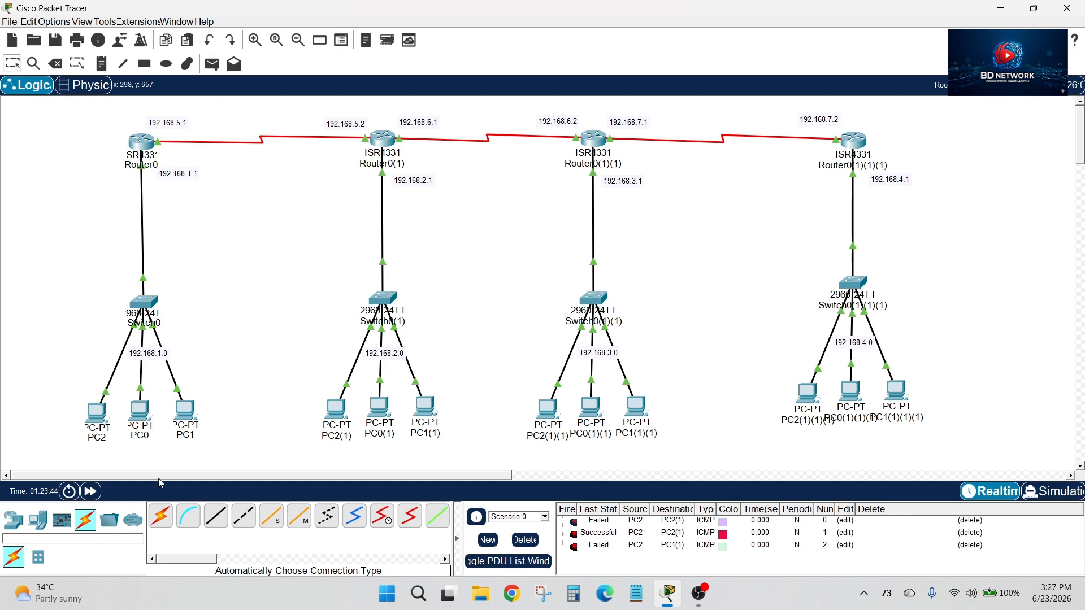
Fast-forward the network time and check the IP configuration of PC2(1), closing its window when done
left_click(92, 491)
left_click(97, 412)
left_click_drag(512, 64, 619, 78)
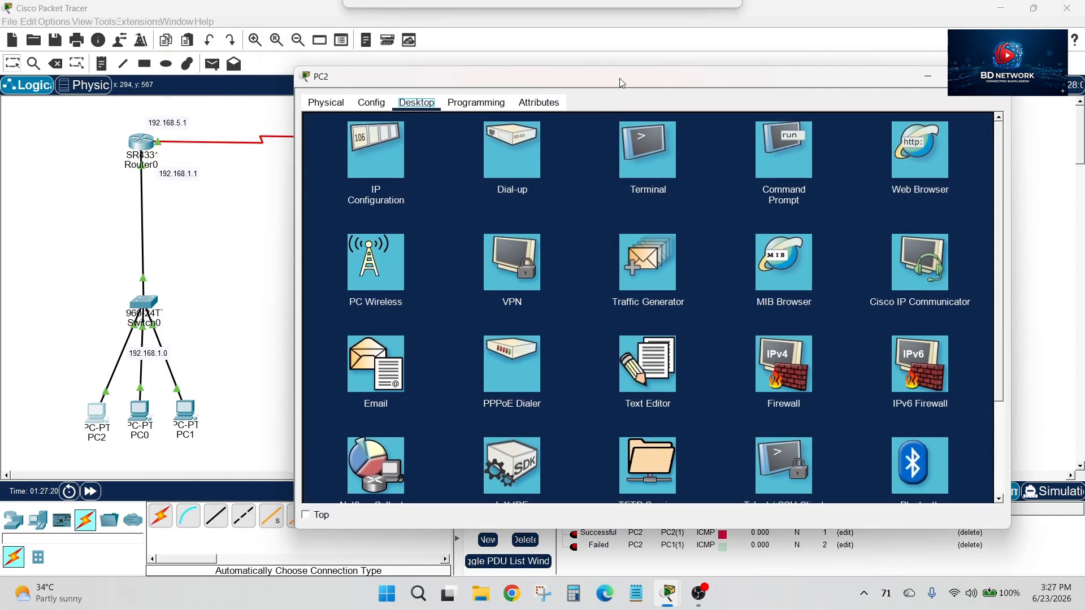
left_click(994, 77)
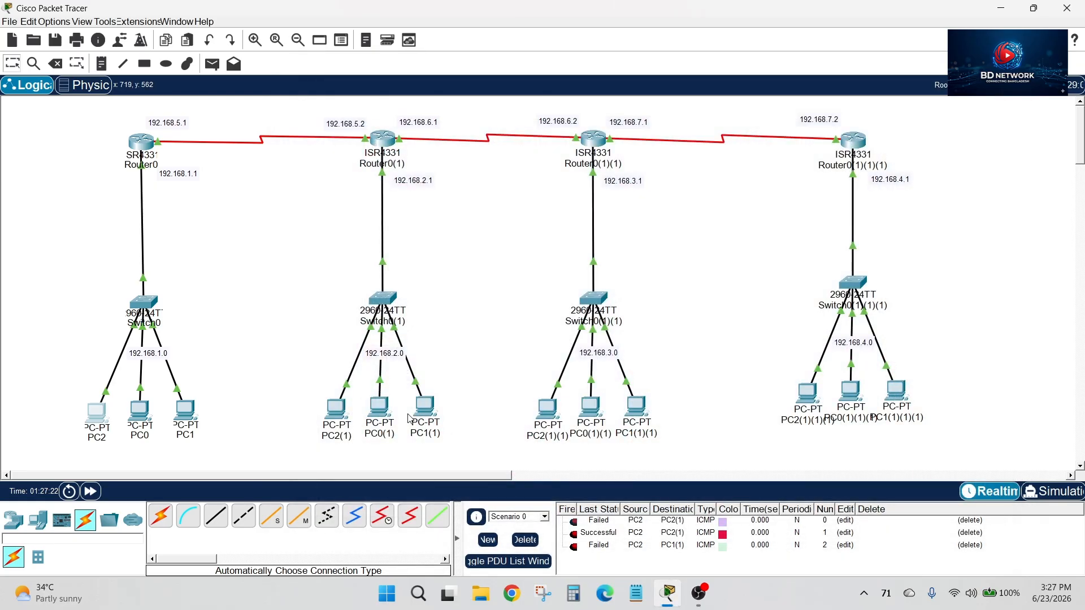
left_click(346, 409)
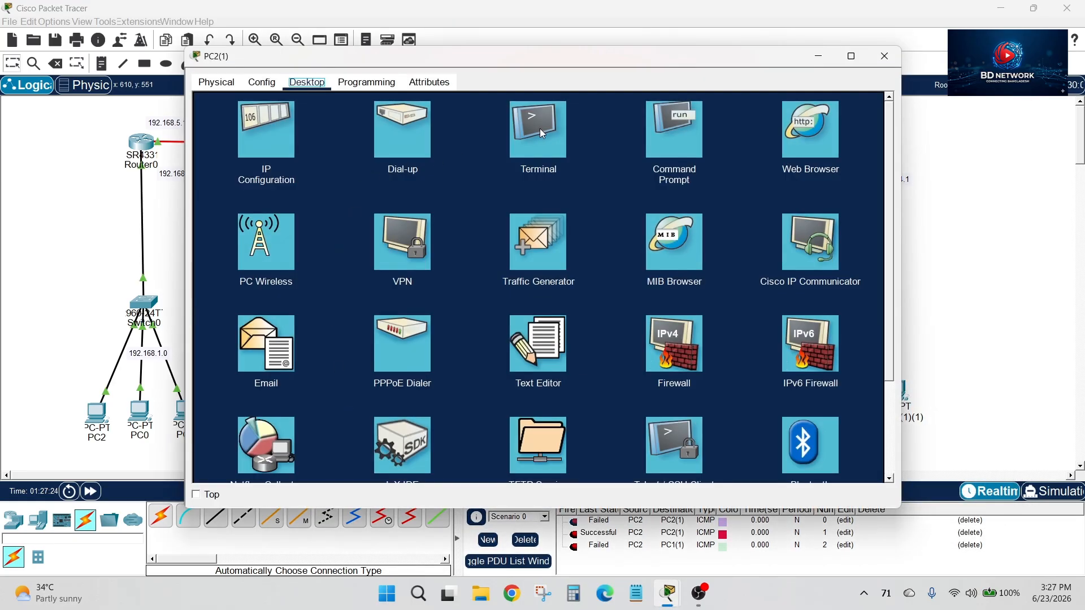
left_click(266, 151)
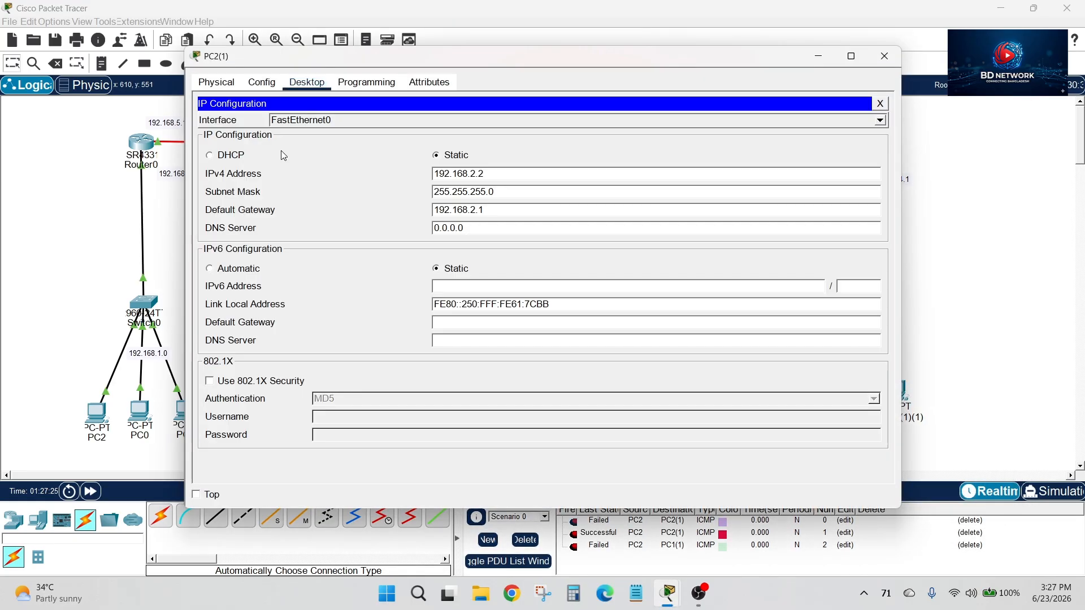
left_click(885, 56)
Ping 192.168.2.2 from PC2's command prompt to test reaching PC2(1) on the second LAN
left_click(96, 413)
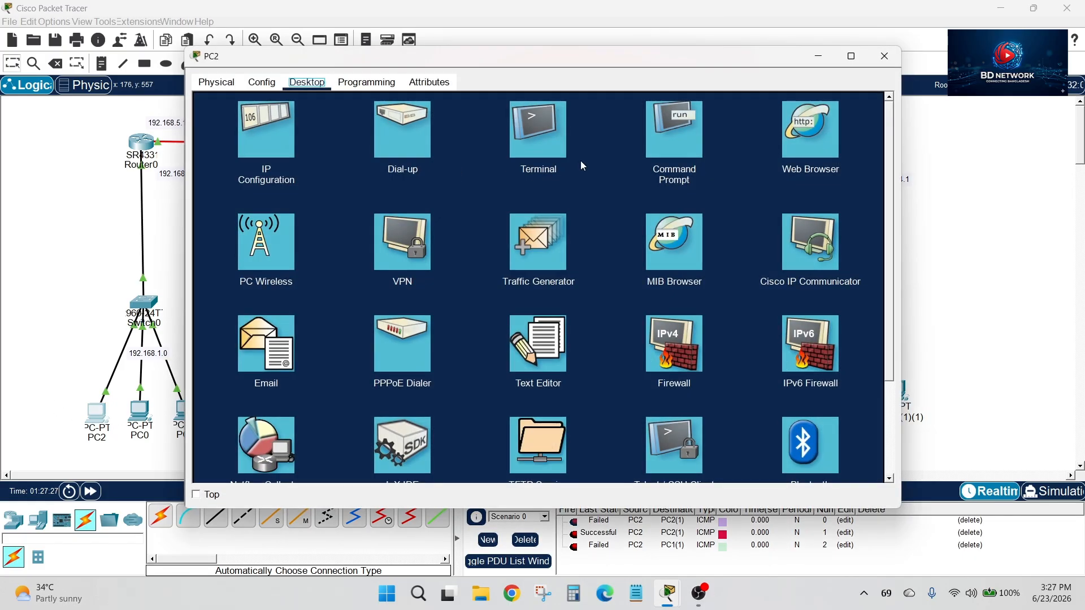
left_click(660, 146)
type("pi")
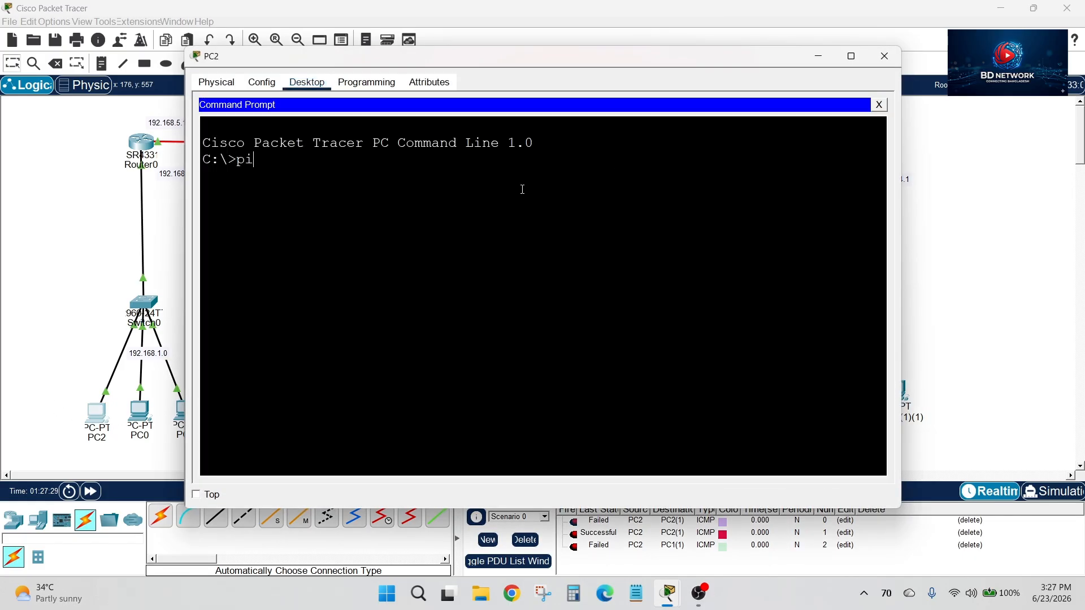
type("ng")
key("BackSpace")
type("ng 192.168.2.2")
key("Return")
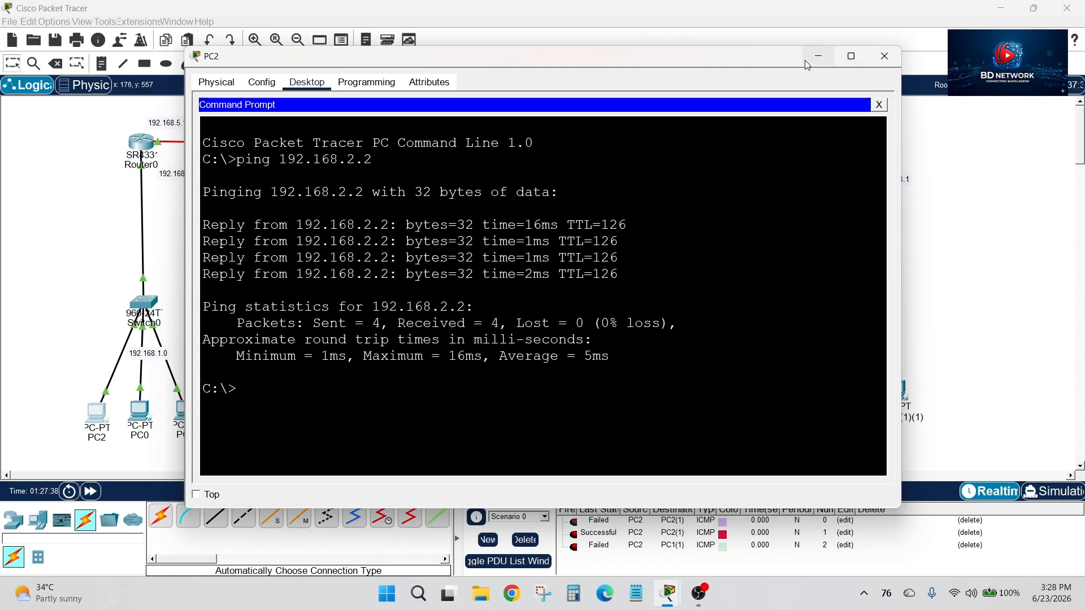
left_click_drag(787, 60, 780, 82)
left_click_drag(593, 345, 653, 344)
left_click(748, 307)
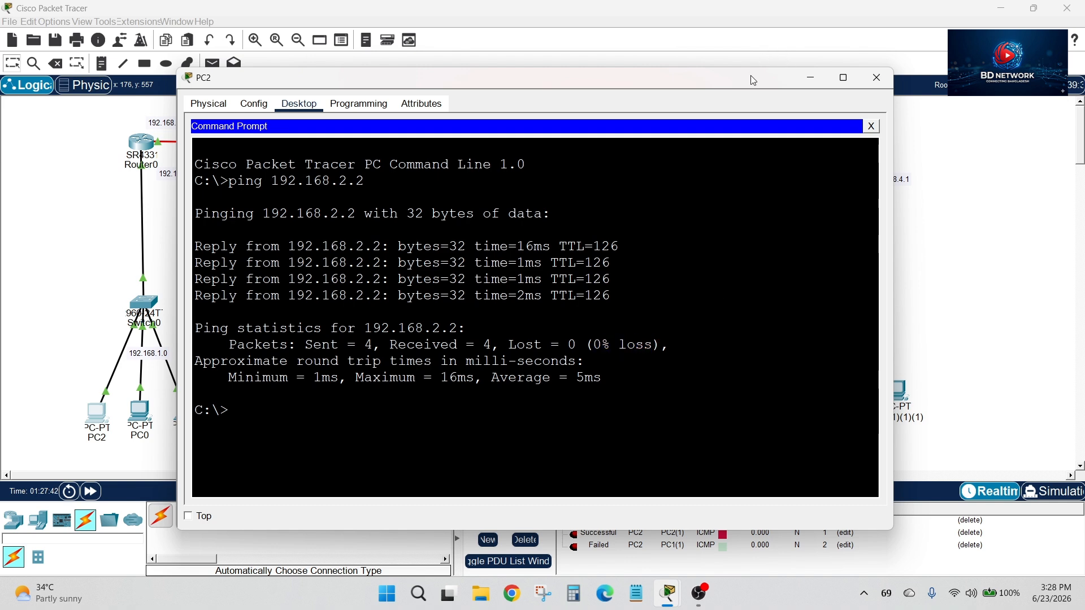
Ping 192.168.3.2 from PC2's command prompt to test reaching the 192.168.3.0 network
left_click_drag(751, 76, 716, 478)
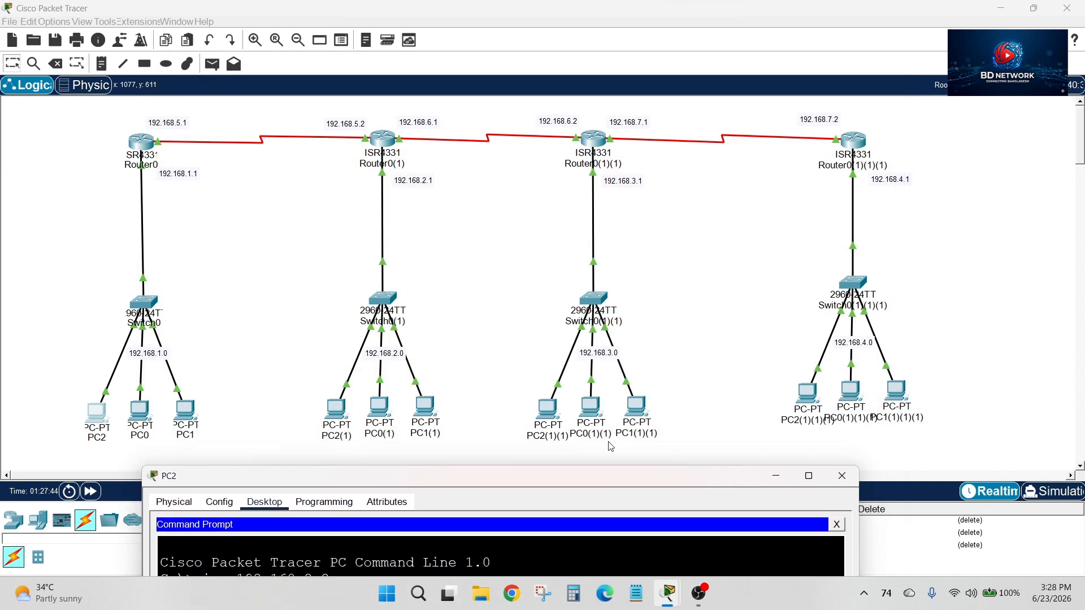
left_click(552, 416)
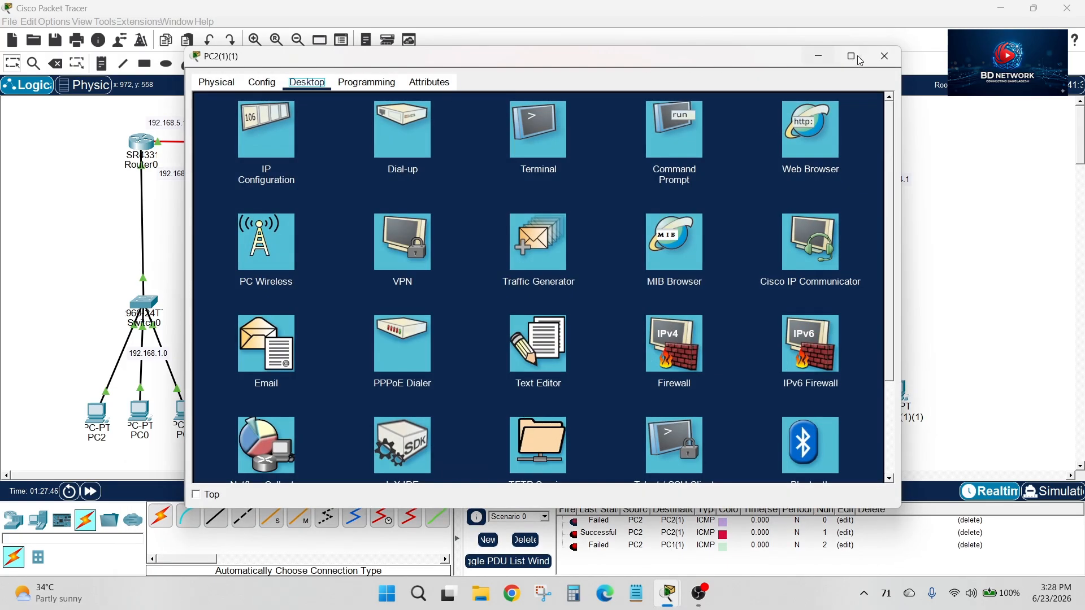
left_click(871, 57)
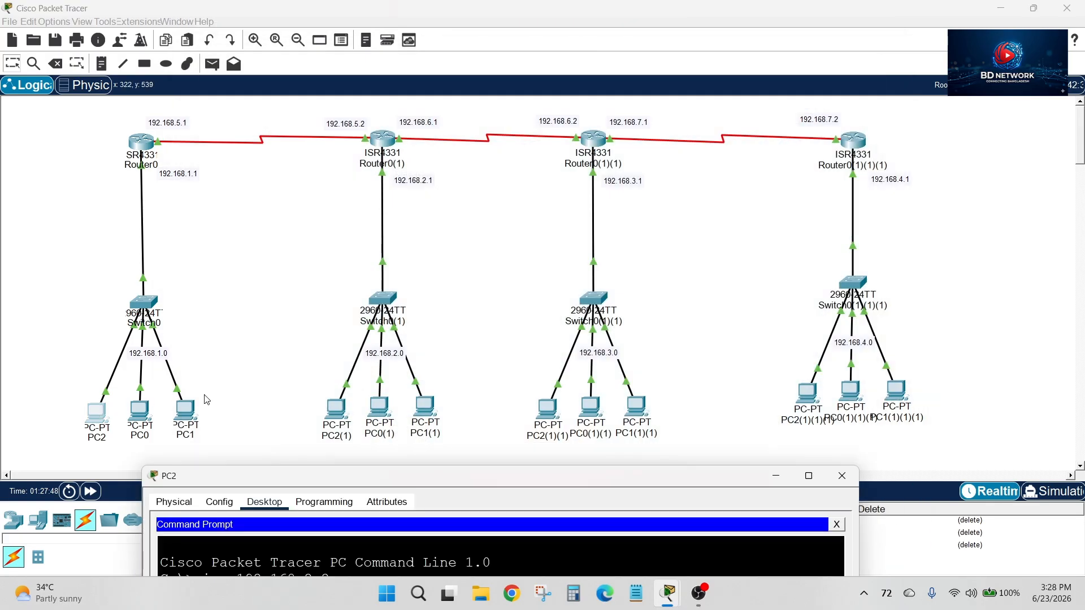
left_click_drag(628, 484, 674, 83)
type("ing")
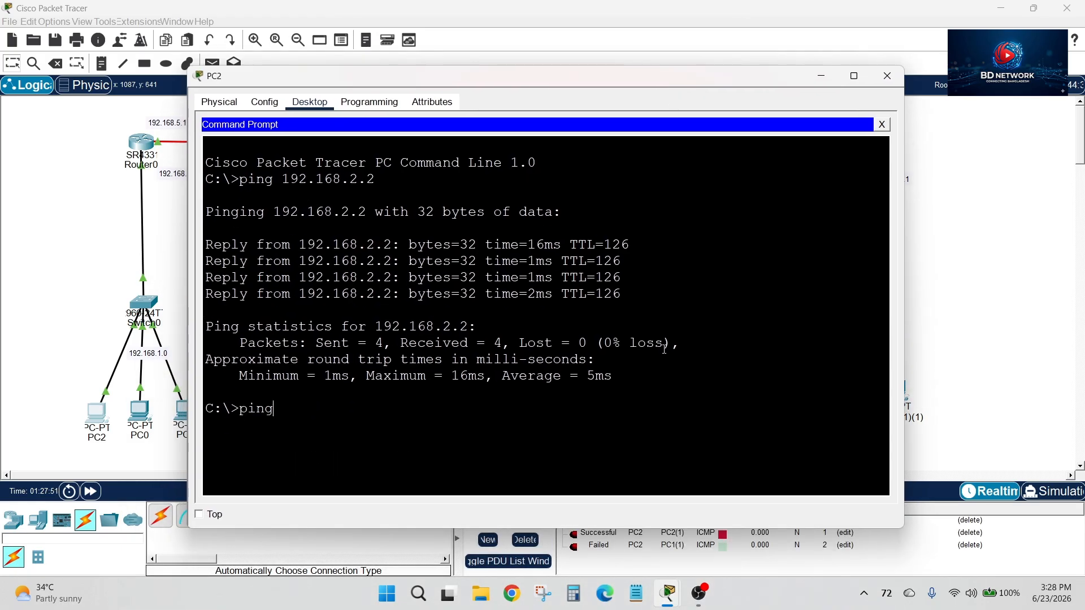
type(" 19")
type("2.168.3.1")
key("Return")
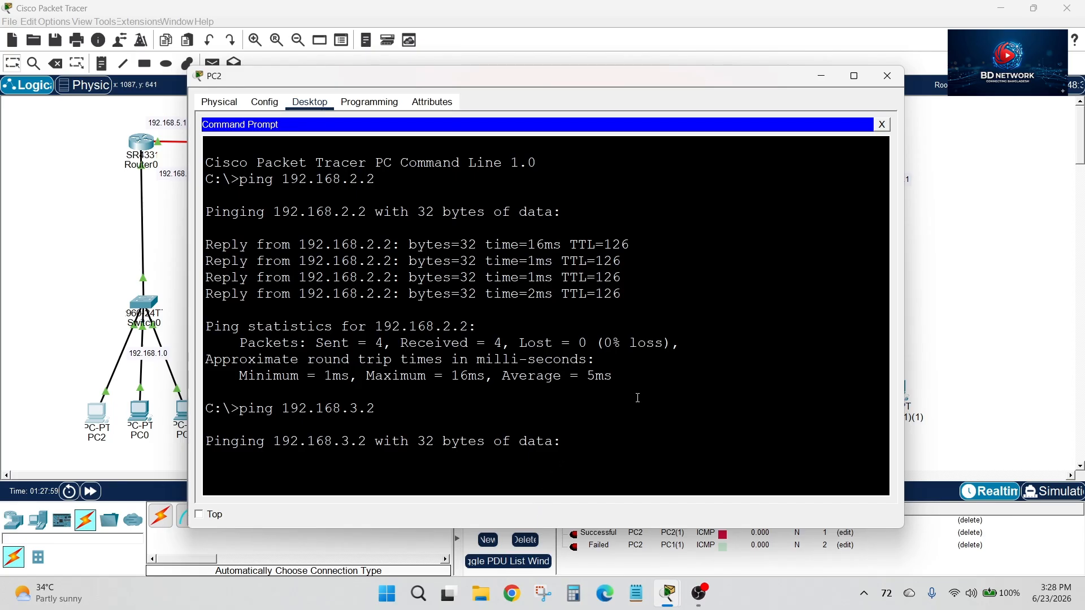
Repeat the ping from PC2 to 192.168.3.2 to retest the connection
left_click_drag(557, 84, 557, 67)
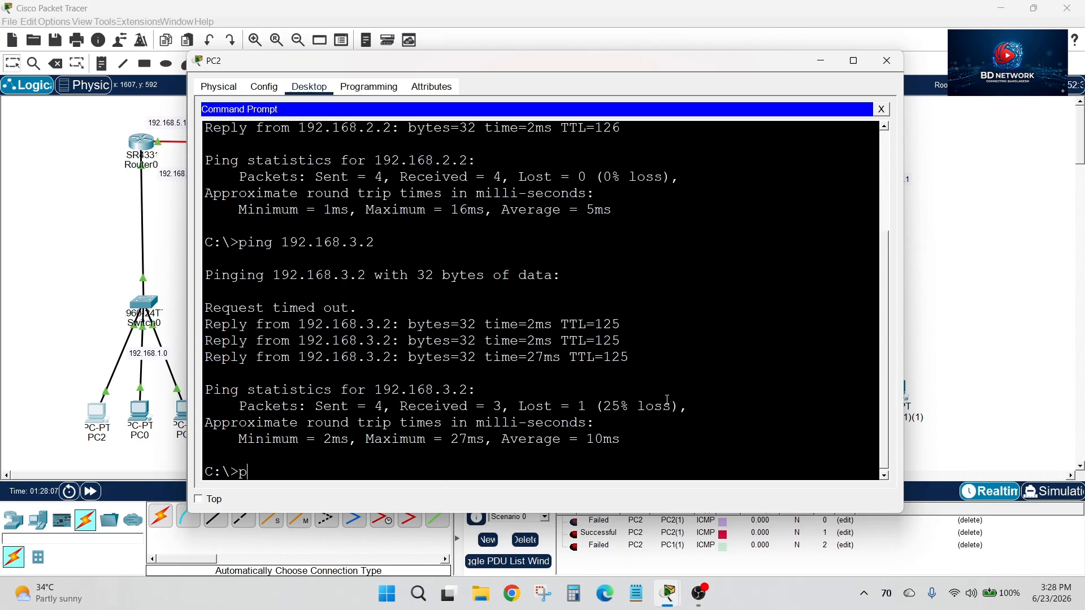
type("92.168.")
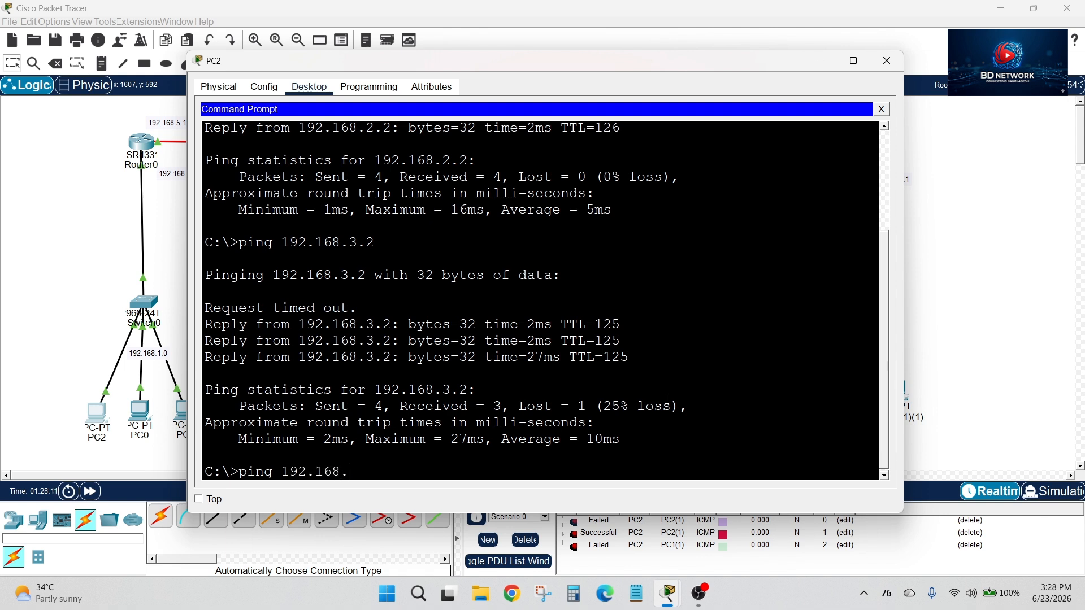
type("3.2")
key("Return")
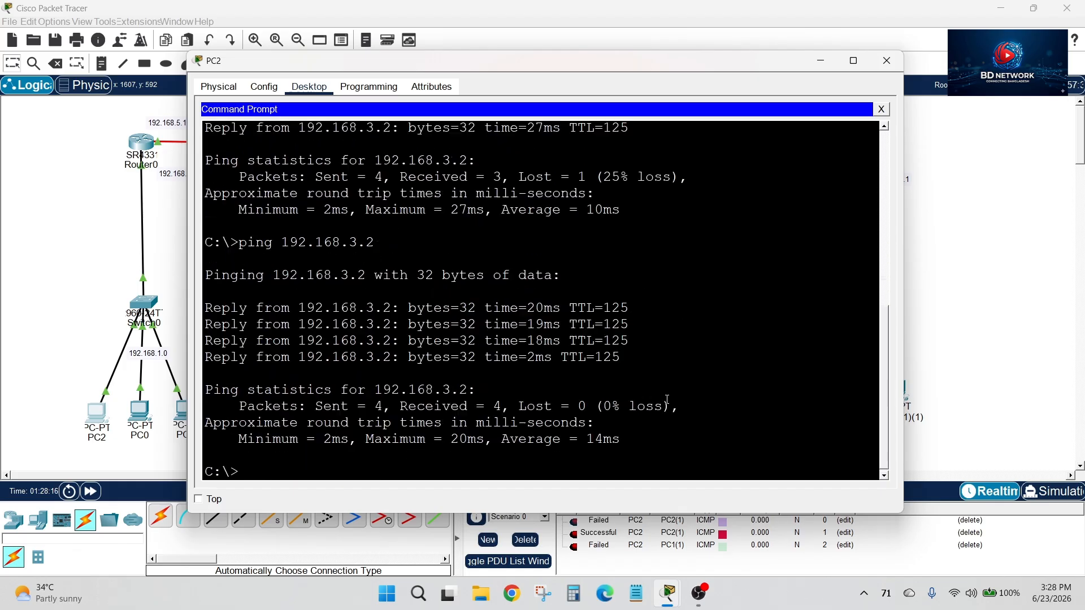
Ping 192.168.4.2 from PC2 to test reaching the 192.168.4.0 network and close the PC2 window
type("ping 192.168.4.2")
key("Return")
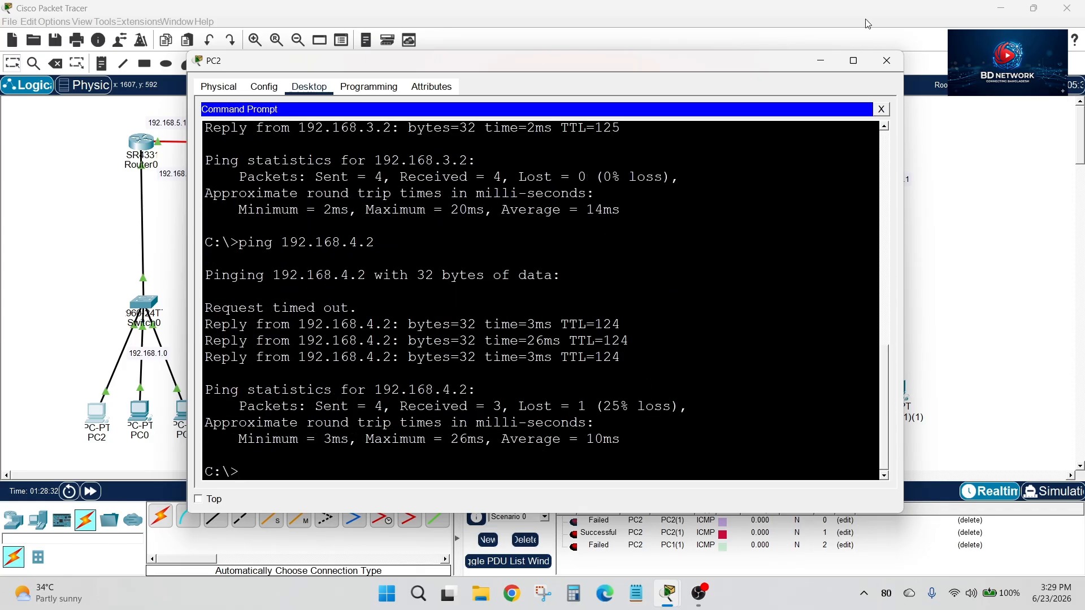
left_click(887, 60)
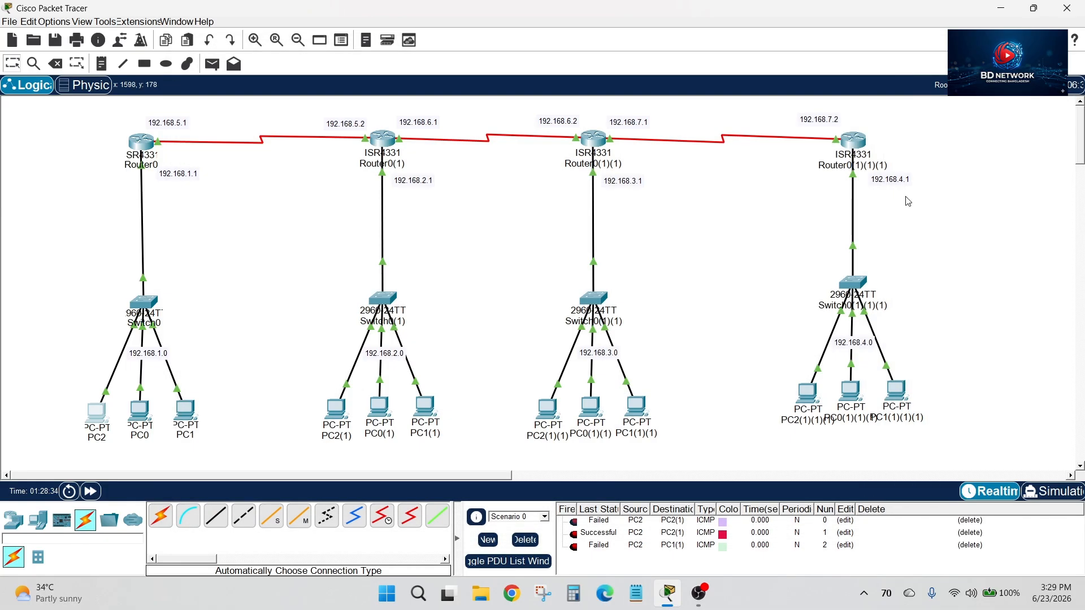
left_click_drag(115, 131, 980, 455)
left_click(980, 455)
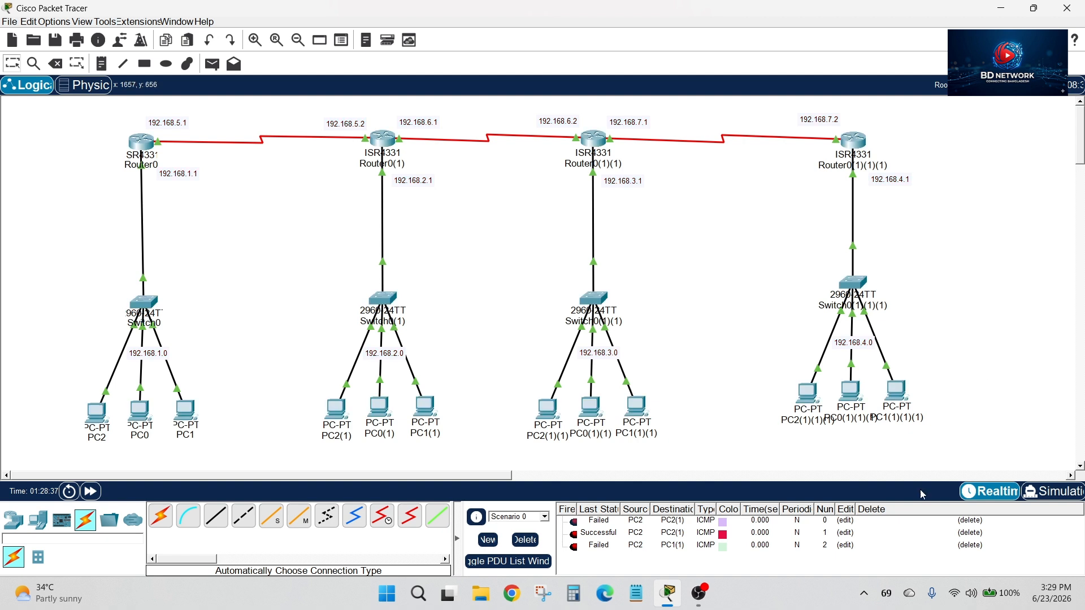